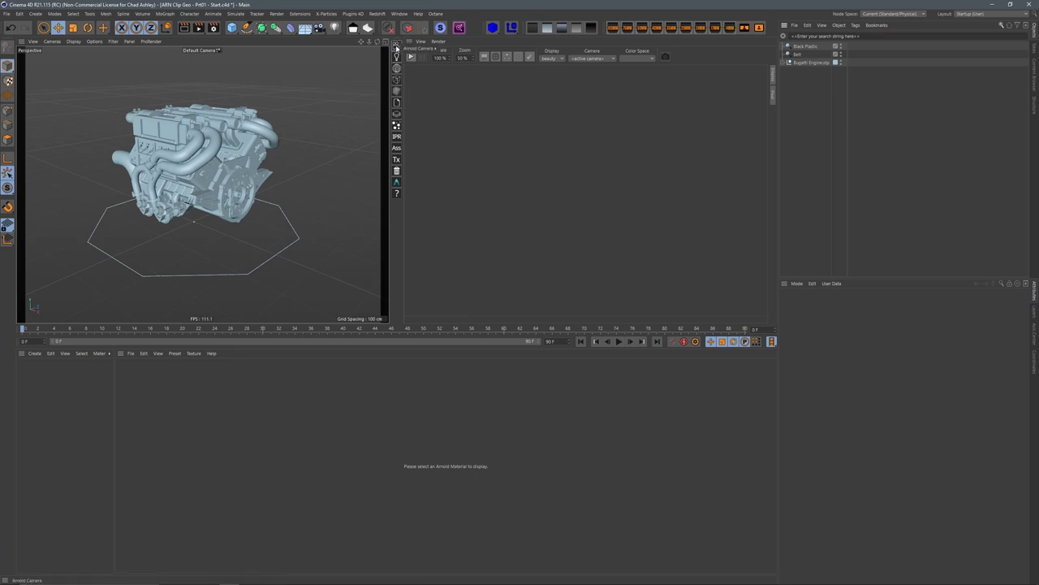
Step: Add an Arnold camera of type ortho_camera to the scene
click(396, 48)
mouse_move(427, 49)
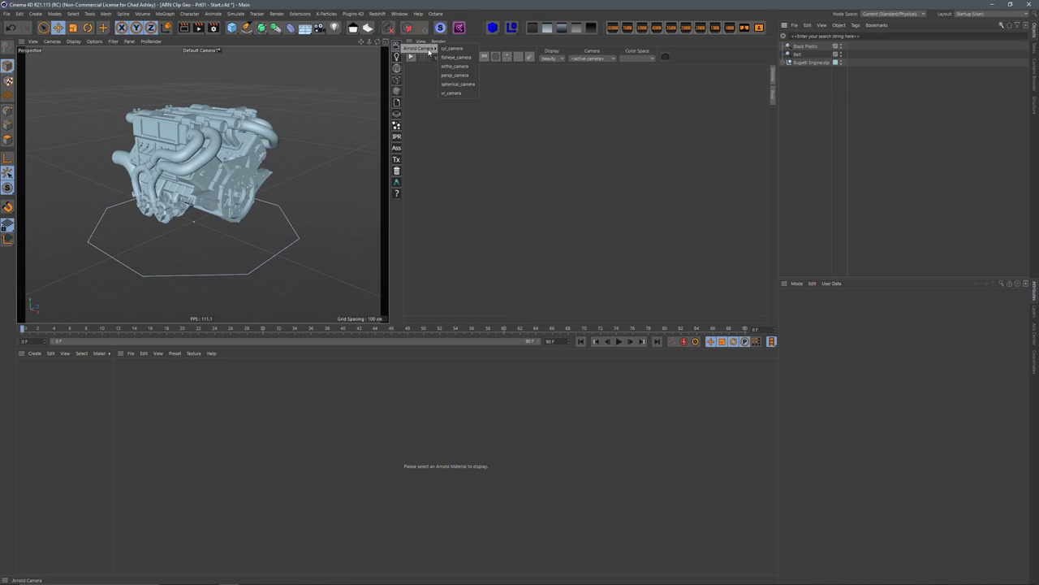
click(455, 66)
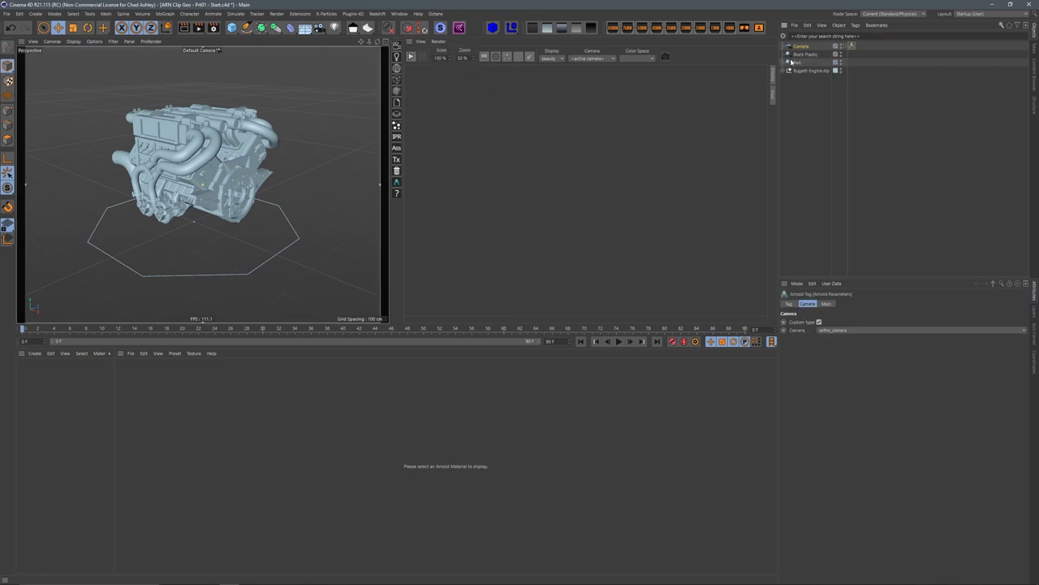
Step: Reset the camera's X, Y and Z position to 0 cm and its heading and pitch to 0°
click(822, 47)
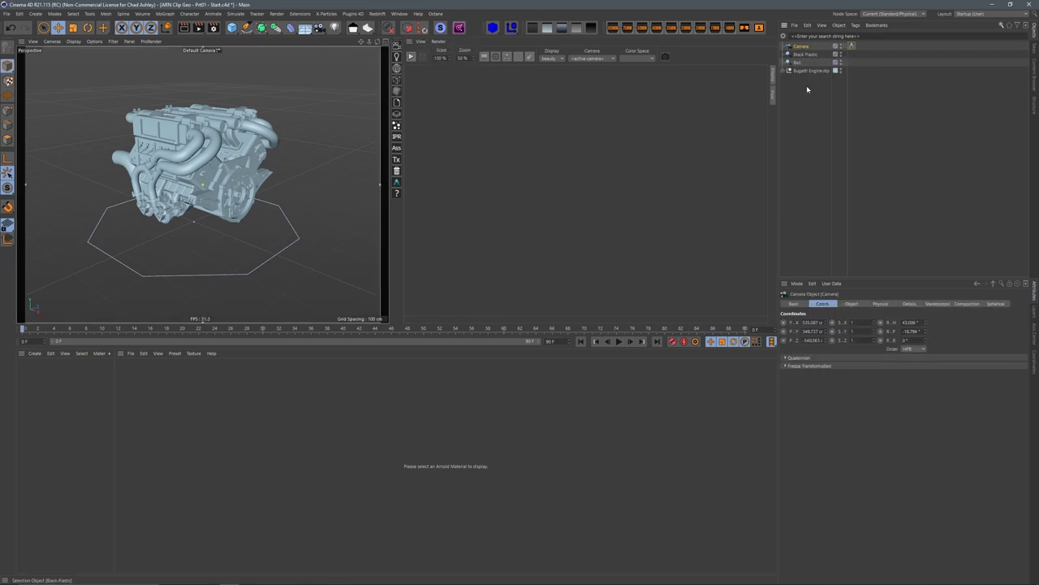
right_click(823, 341)
right_click(826, 341)
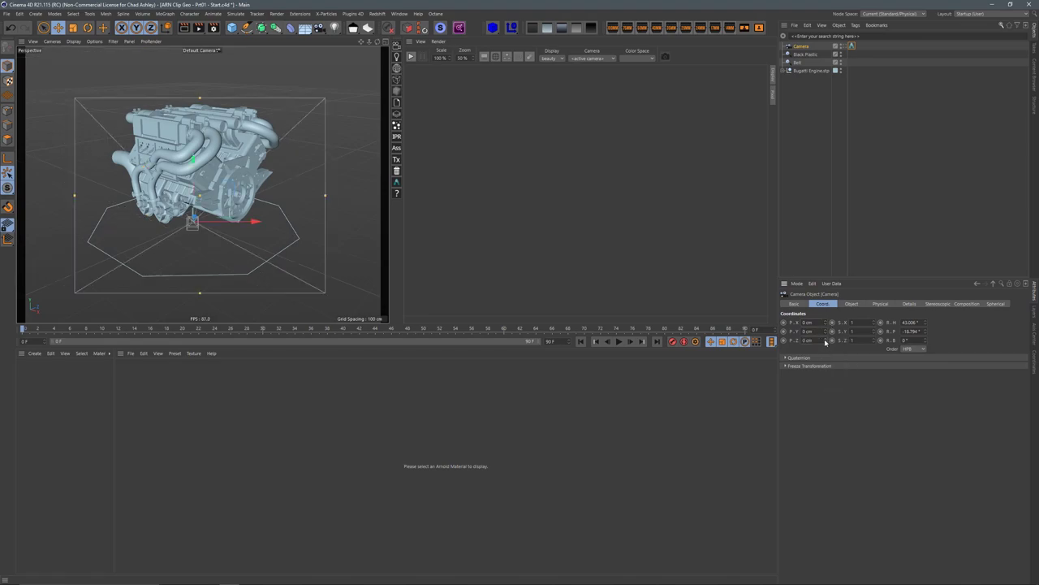
right_click(924, 331)
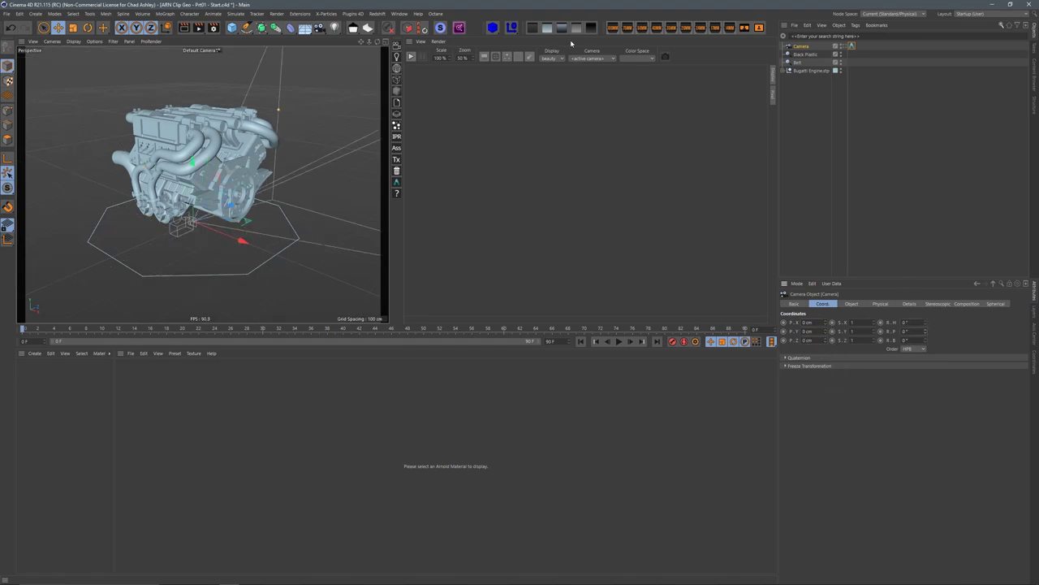
Step: Add an Arnold Sky light and hide it in the viewport
click(397, 68)
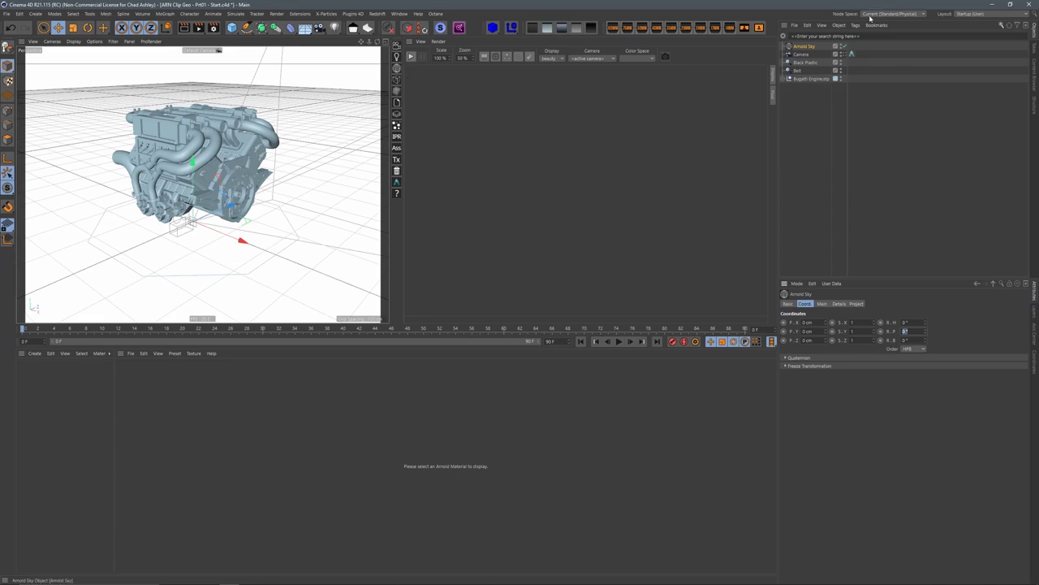
click(841, 46)
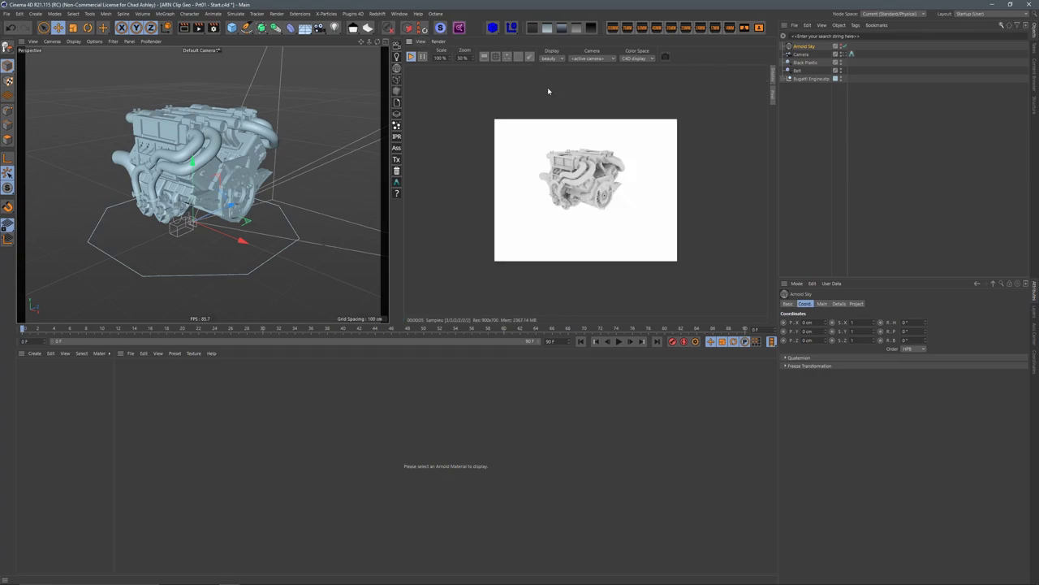
Step: Look through the new camera and set its rotation to a heading of 45° and a pitch of -30°
click(847, 54)
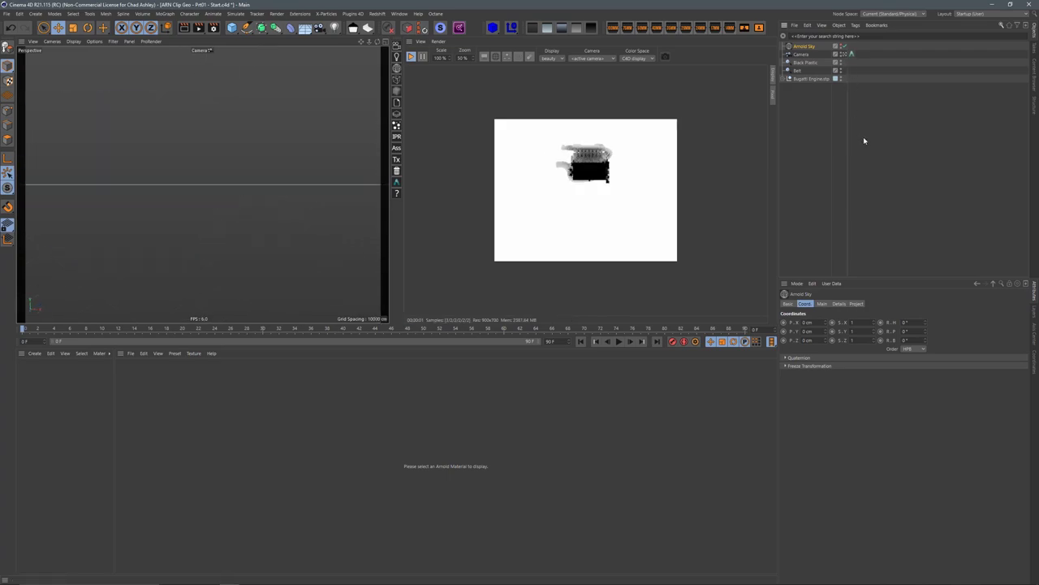
click(805, 54)
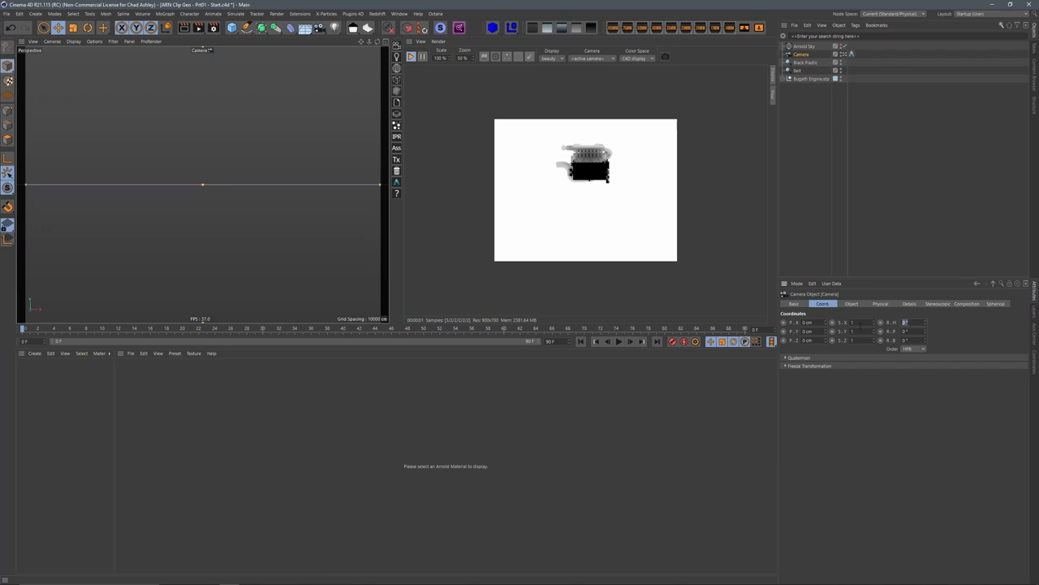
text(45)
key(Return)
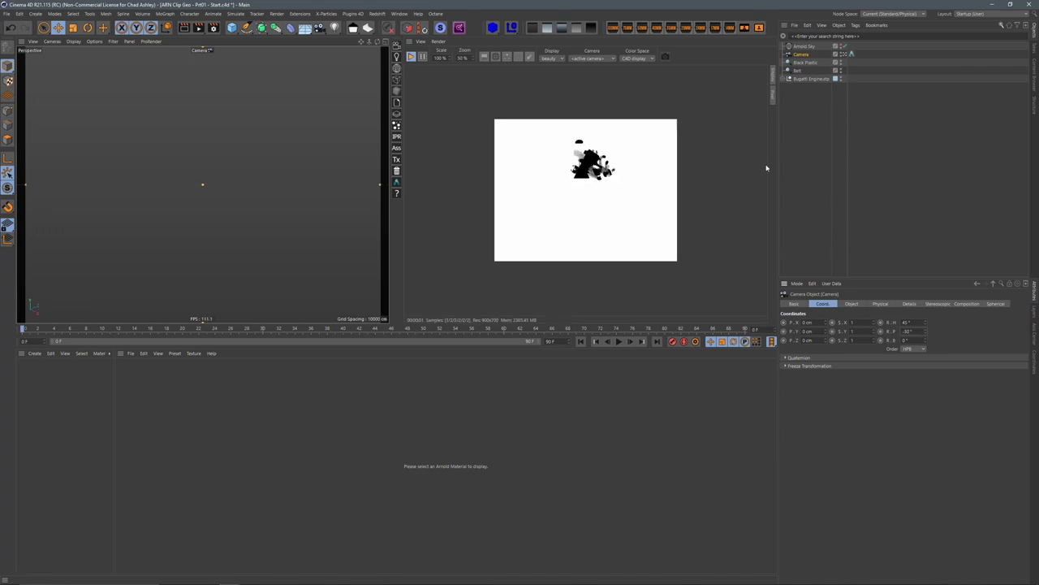
Step: Pull the camera back along its viewing axis in the front view, to about X 718, Y 587 and Z -718 cm
click(384, 43)
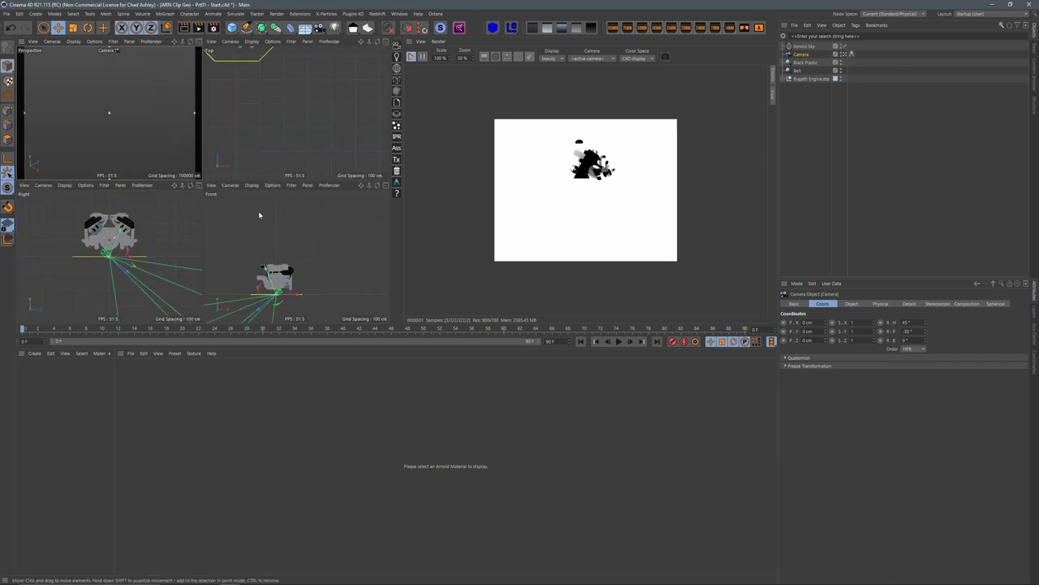
middle_click(327, 247)
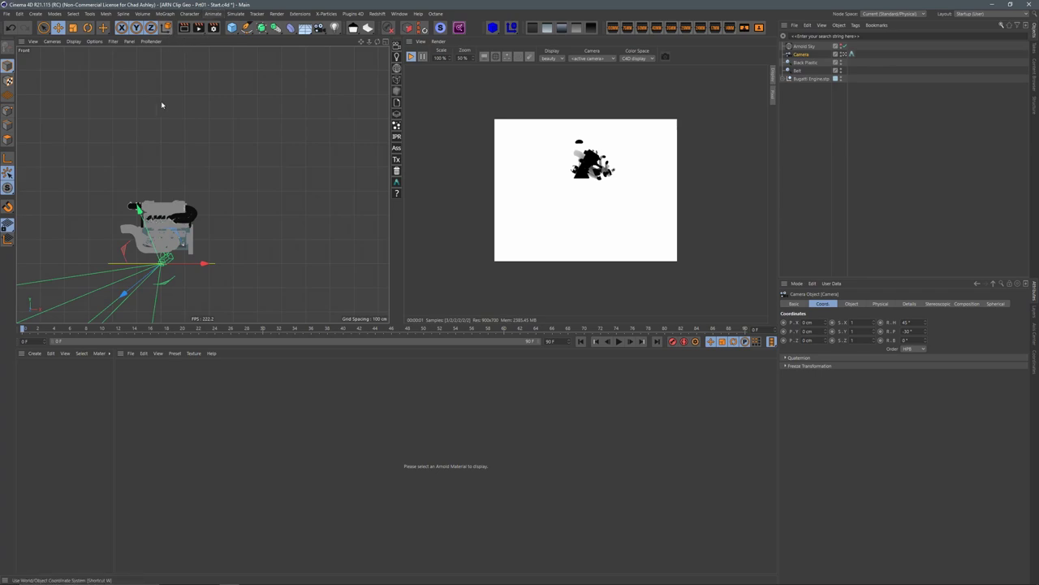
drag(123, 297, 328, 194)
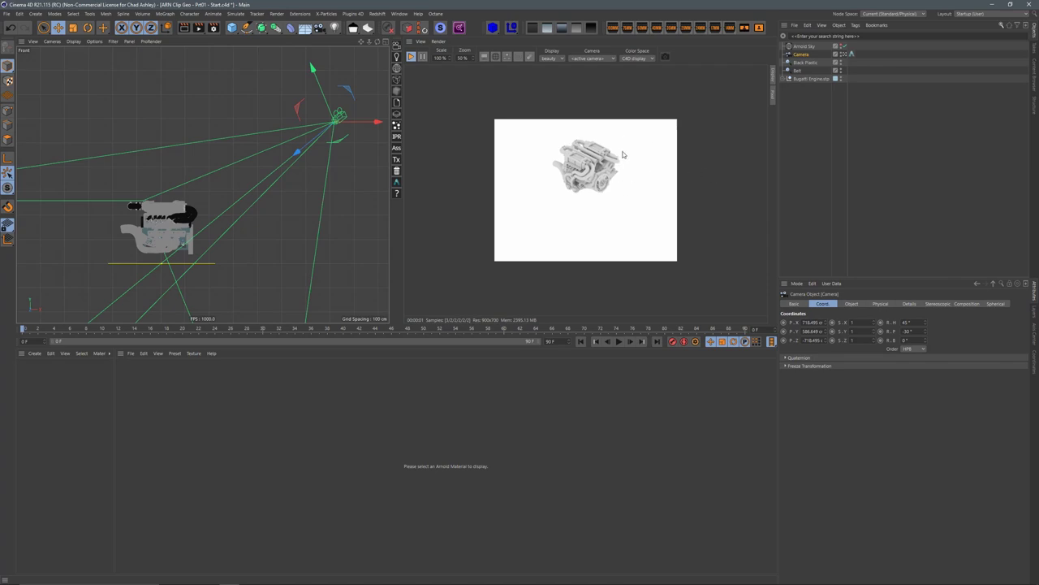
middle_click(248, 157)
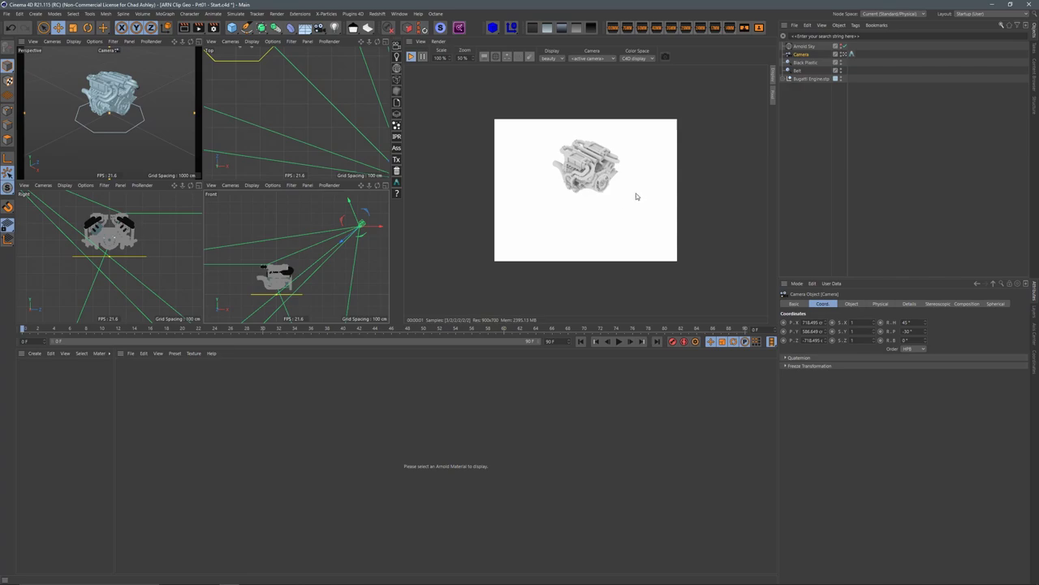
Step: Set the scale of the Arnold IPR preview to 150 %
double_click(440, 58)
text(150)
key(Return)
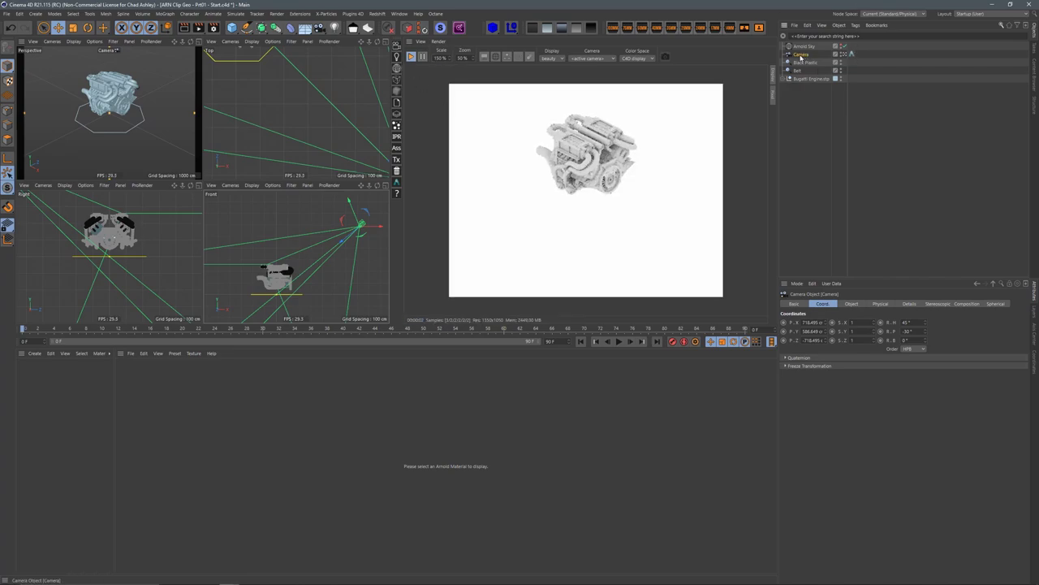
Step: Switch the camera's projection to Parallel
click(858, 304)
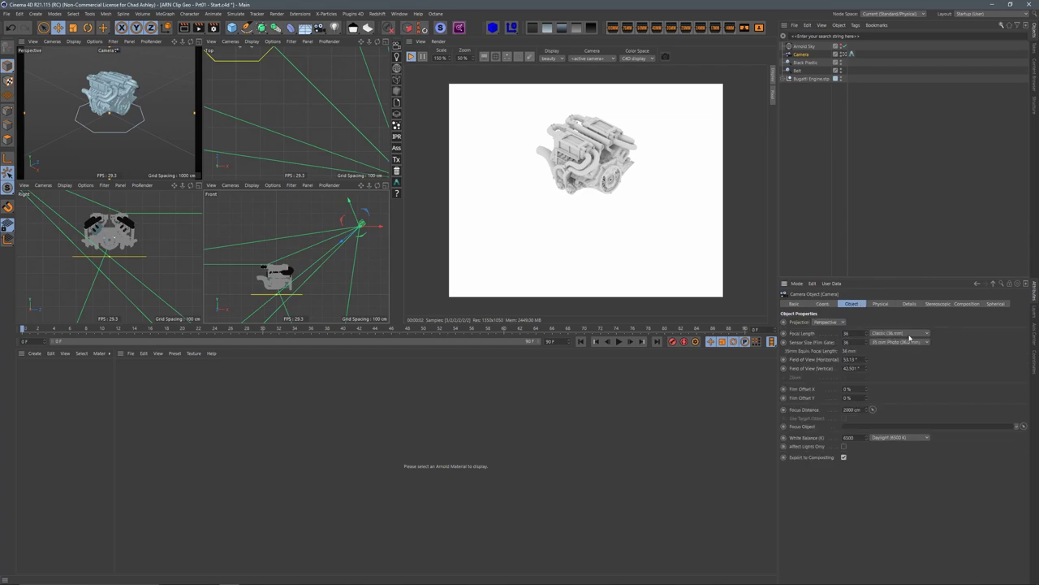
click(828, 323)
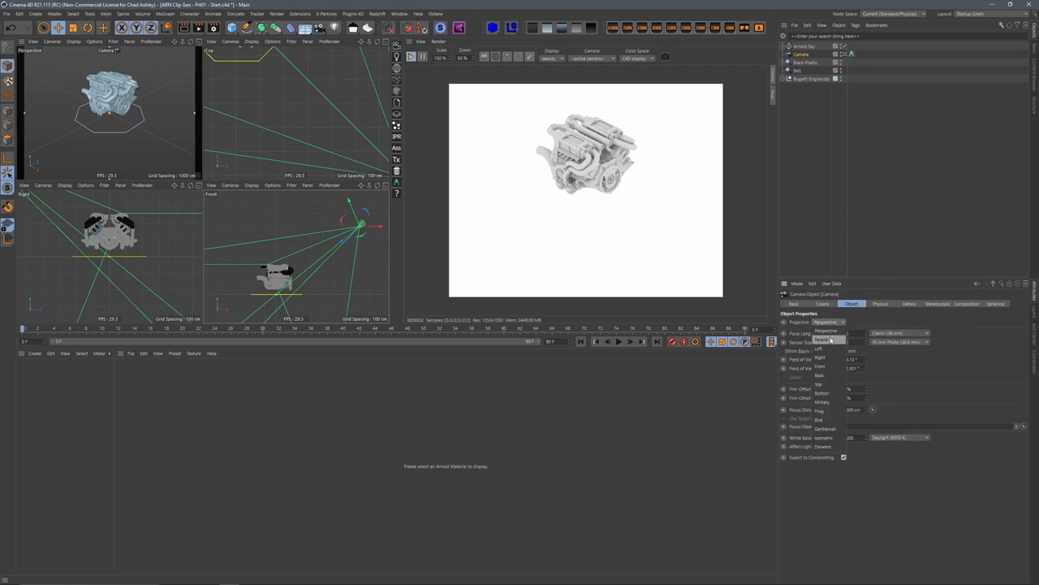
click(824, 336)
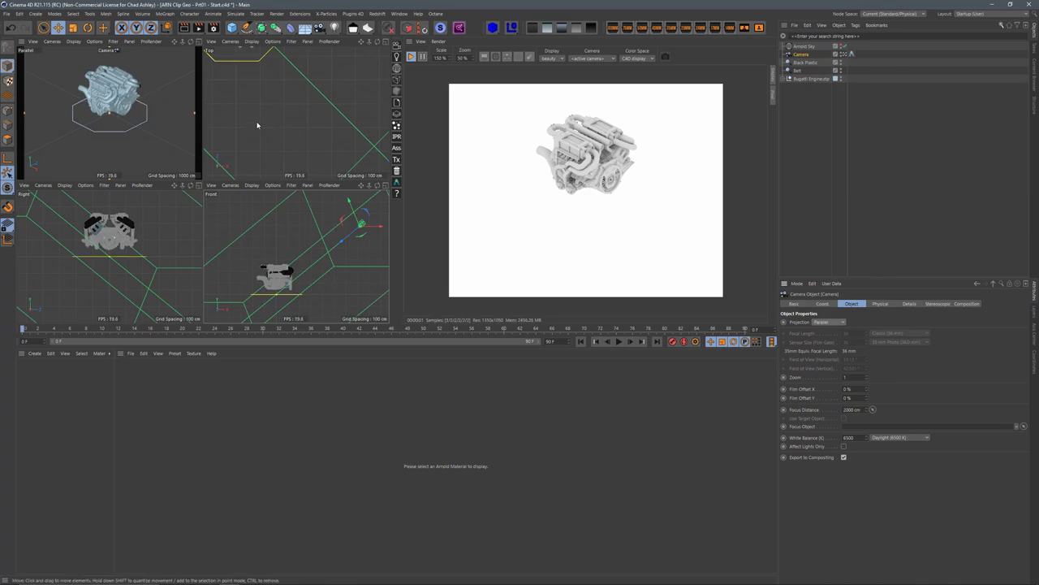
Step: Increase the parallel camera's zoom to about 1.9 so the engine fills more of the frame
alt+middle_drag(276, 275, 342, 203)
drag(241, 269, 258, 276)
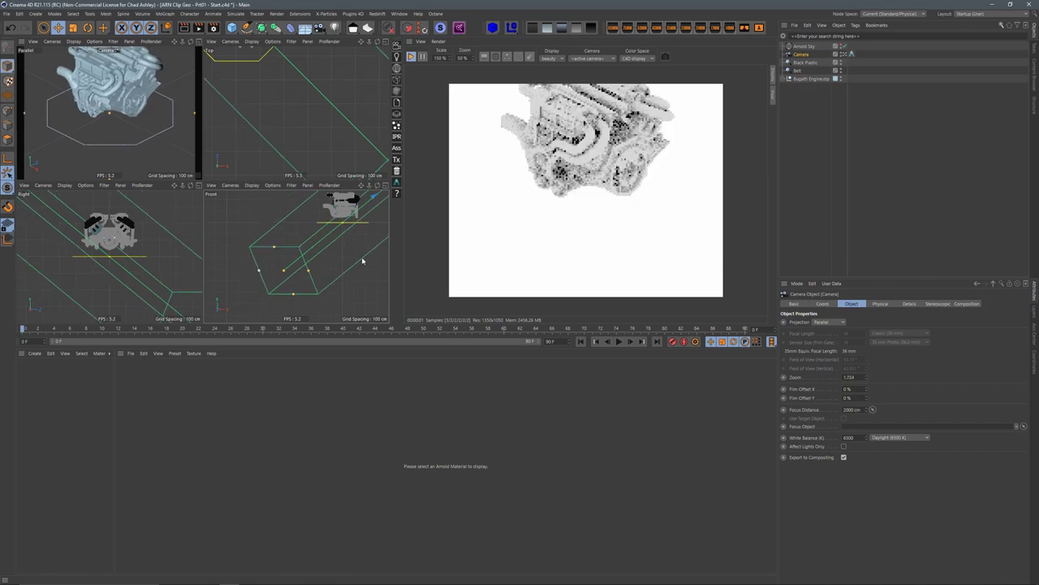
click(867, 375)
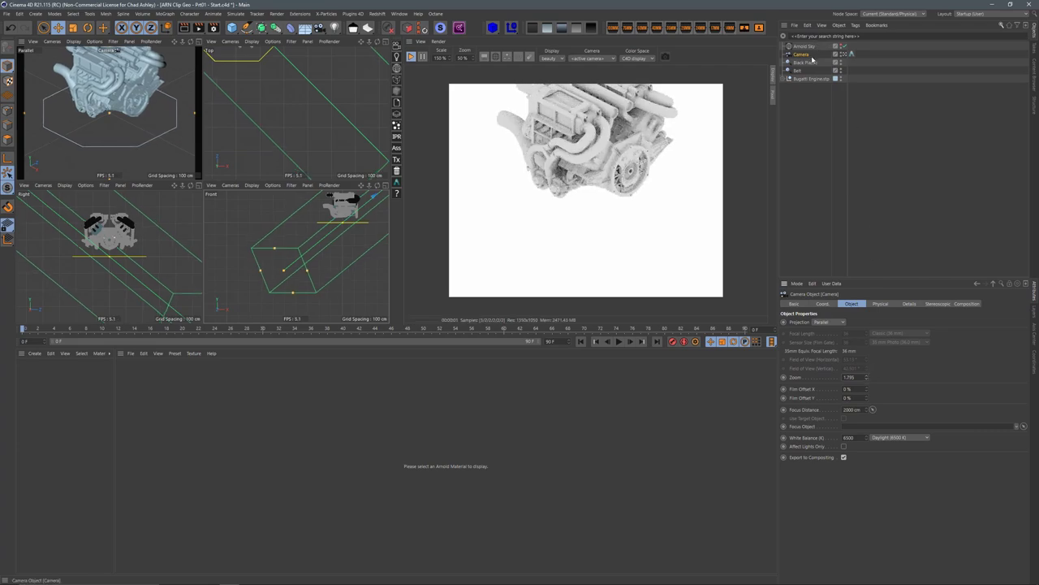
drag(310, 272, 306, 271)
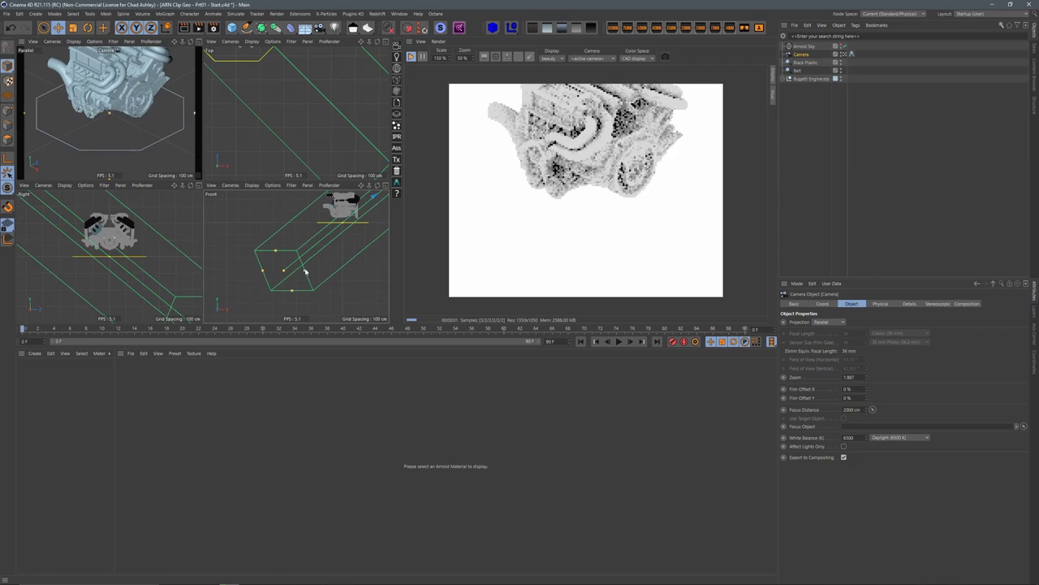
Step: Move the camera horizontally in the top view, using world axes, until the whole engine is centred in the render
scroll(309, 102, down, 3)
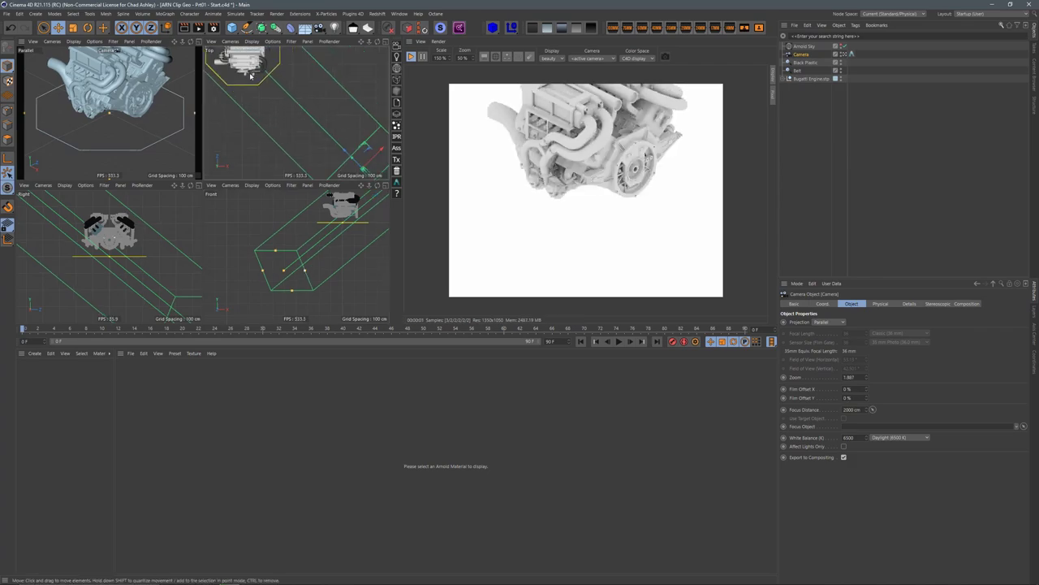
middle_click(262, 99)
alt+middle_drag(303, 221, 205, 172)
click(166, 28)
scroll(249, 263, up, 3)
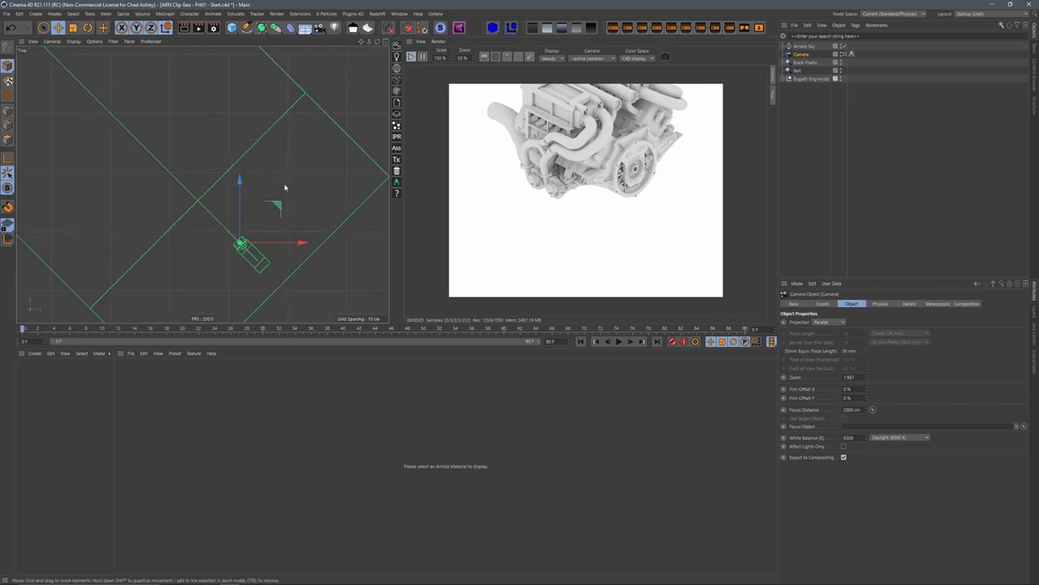
drag(277, 204, 203, 90)
scroll(213, 154, down, 5)
alt+middle_drag(171, 168, 337, 213)
drag(361, 199, 348, 203)
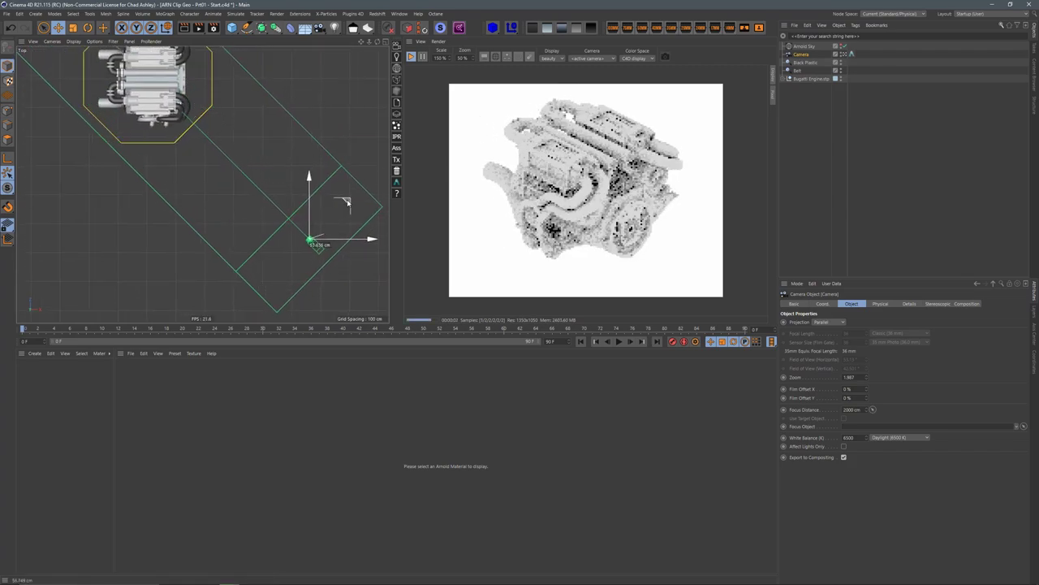
scroll(252, 172, down, 3)
middle_click(254, 178)
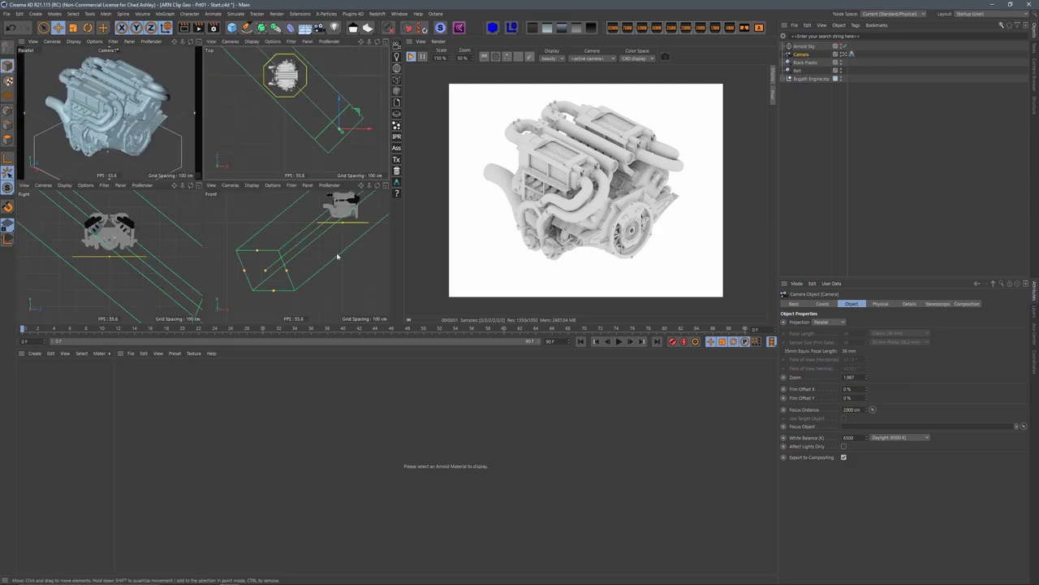
alt+middle_drag(338, 256, 309, 258)
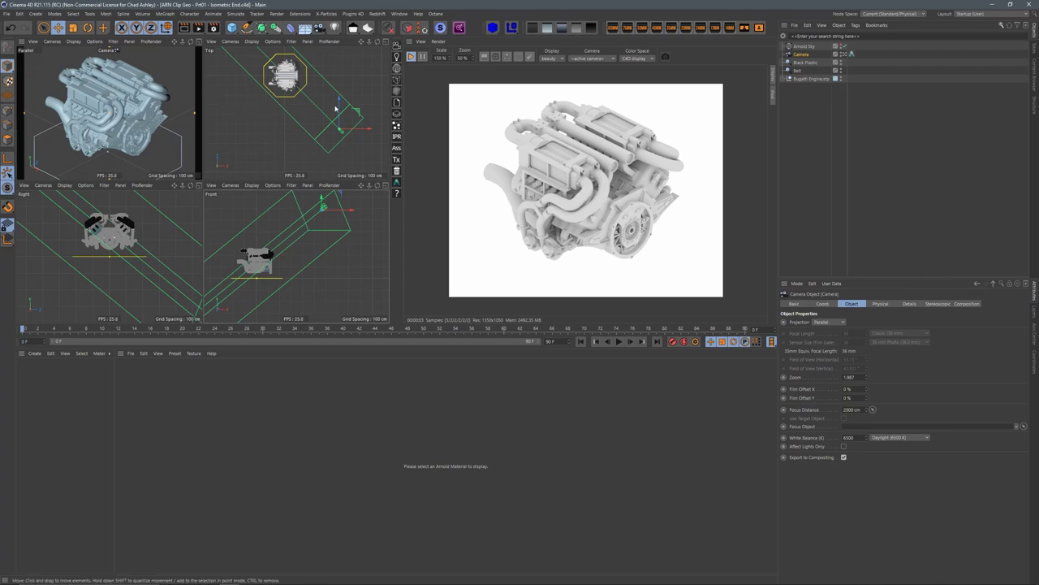
Step: Add a disc as a floor beneath the engine and enlarge its outer radius to about 748 cm
drag(239, 31, 262, 55)
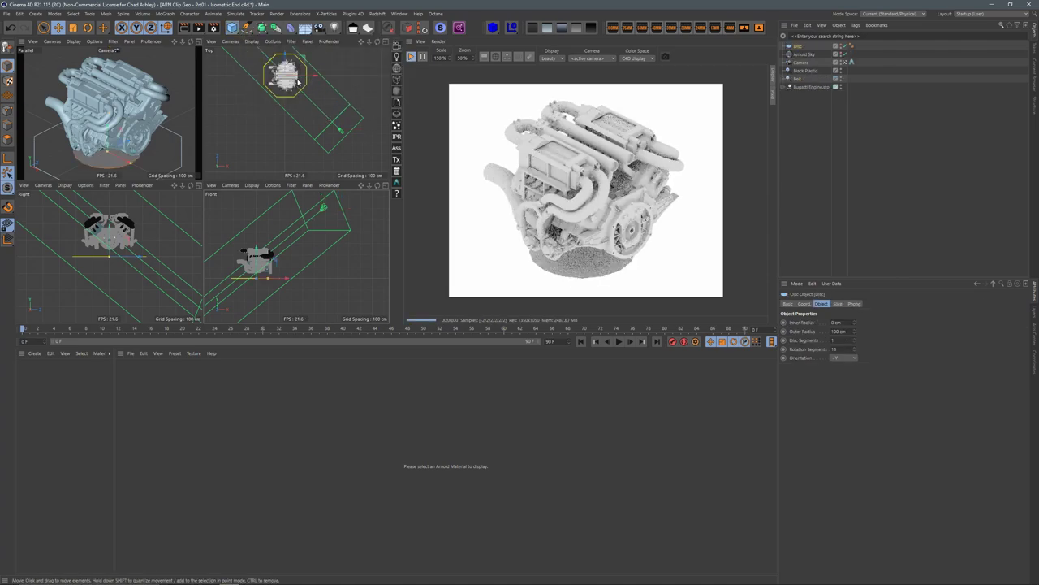
alt+middle_drag(322, 82, 323, 134)
drag(303, 127, 354, 128)
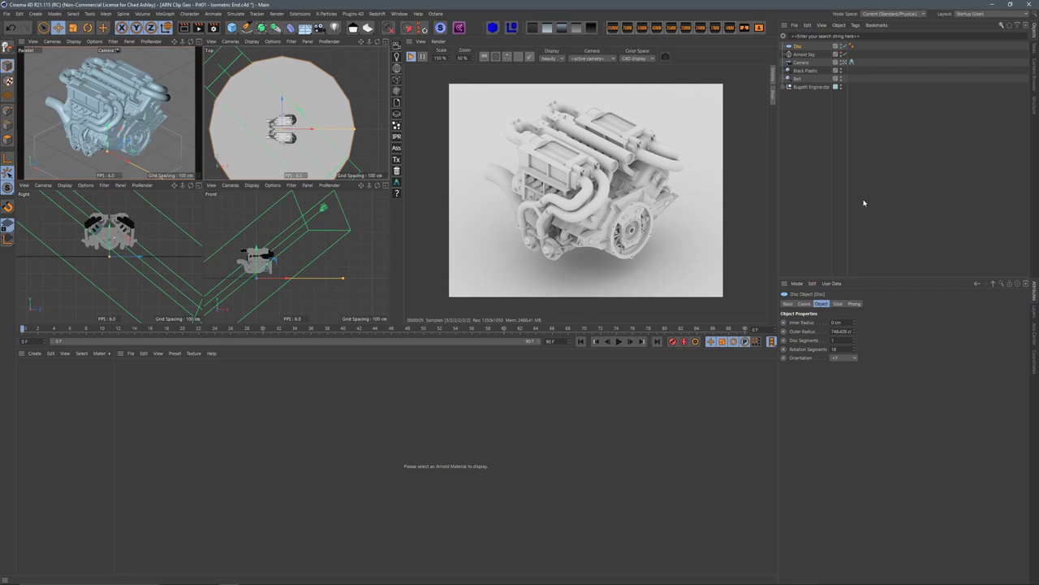
click(232, 28)
click(306, 39)
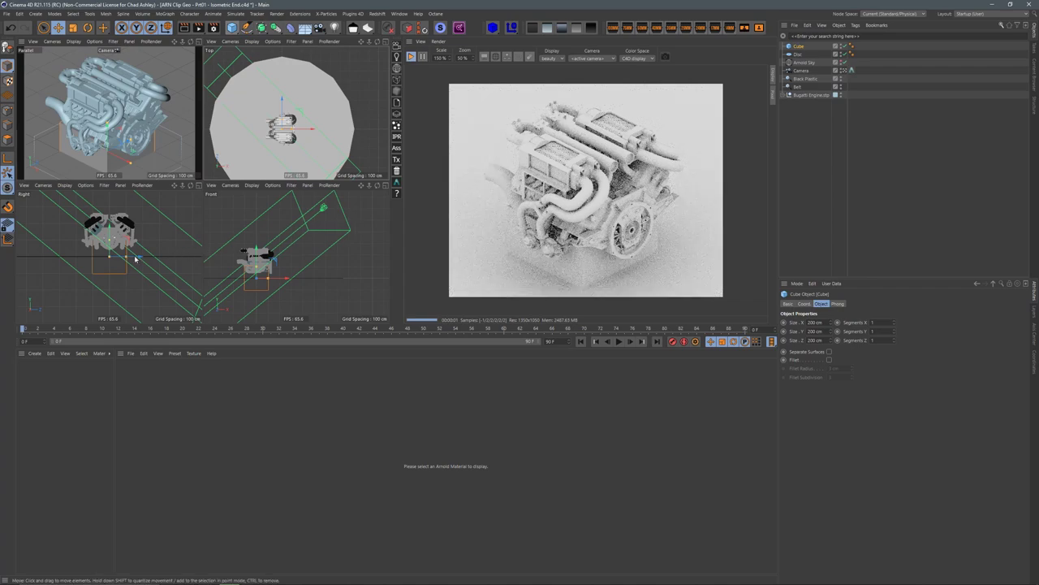
drag(159, 215, 148, 198)
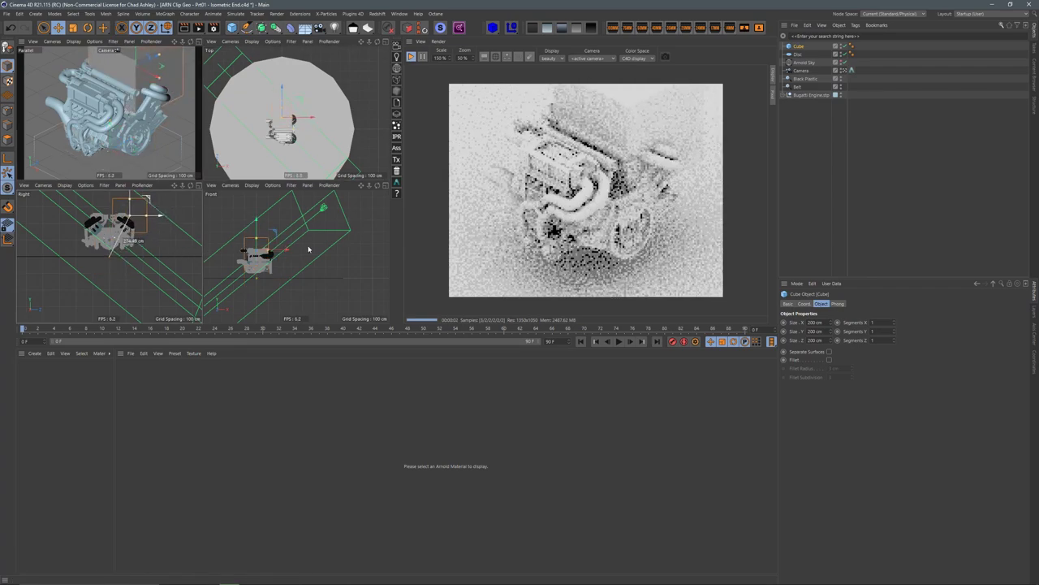
key(ctrl+z)
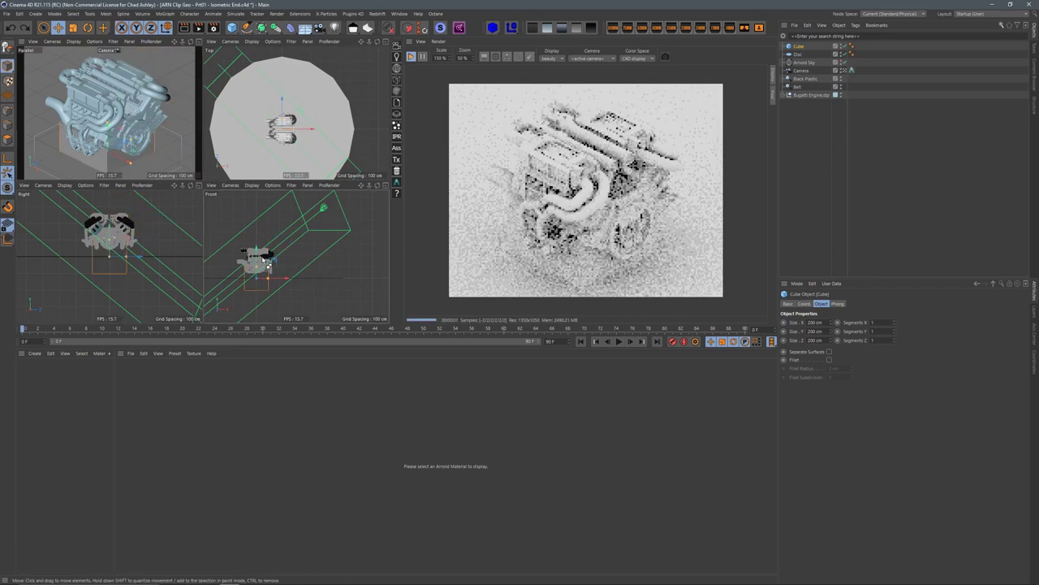
key(ctrl+z)
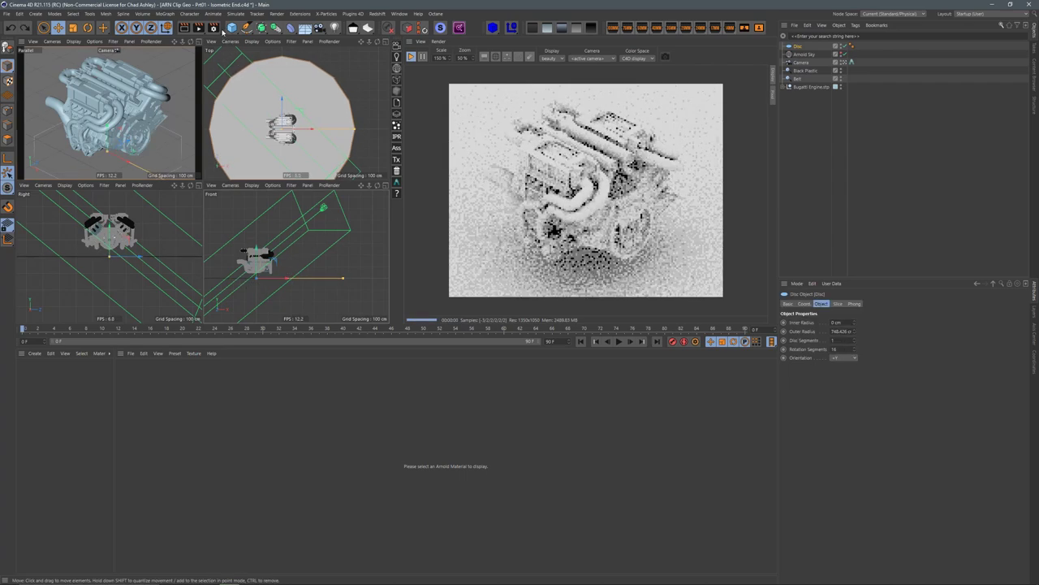
Step: Add a 200 cm cube and move it in the front view so it overlaps the engine's upper +X end
click(232, 29)
drag(277, 261, 288, 235)
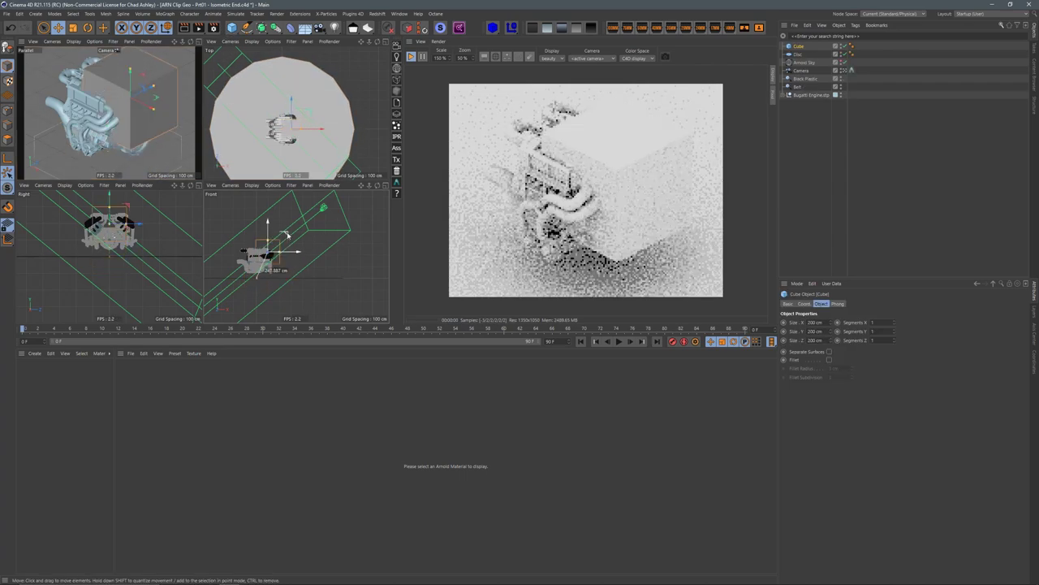
middle_click(284, 230)
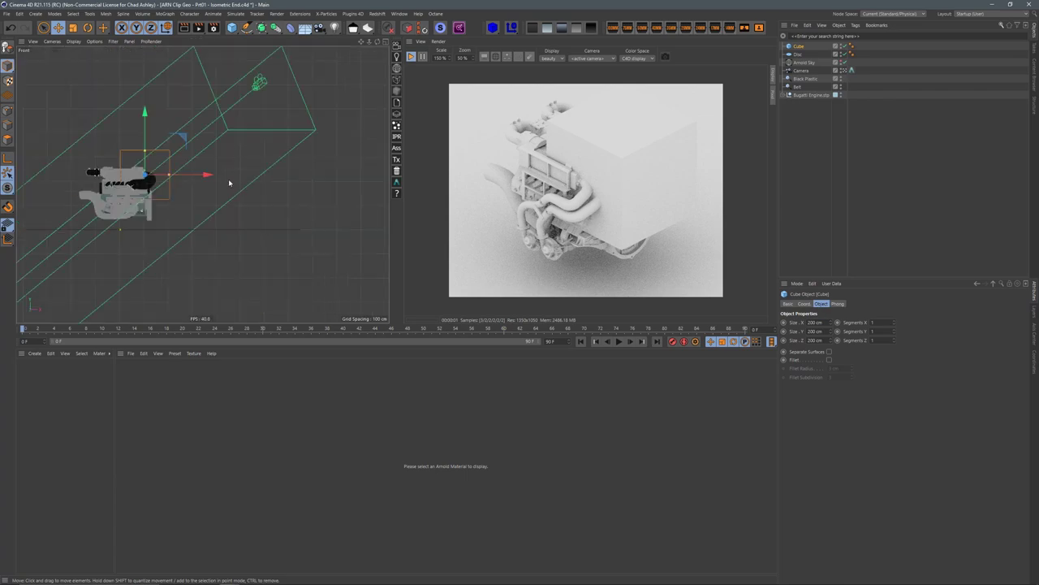
scroll(150, 196, up, 2)
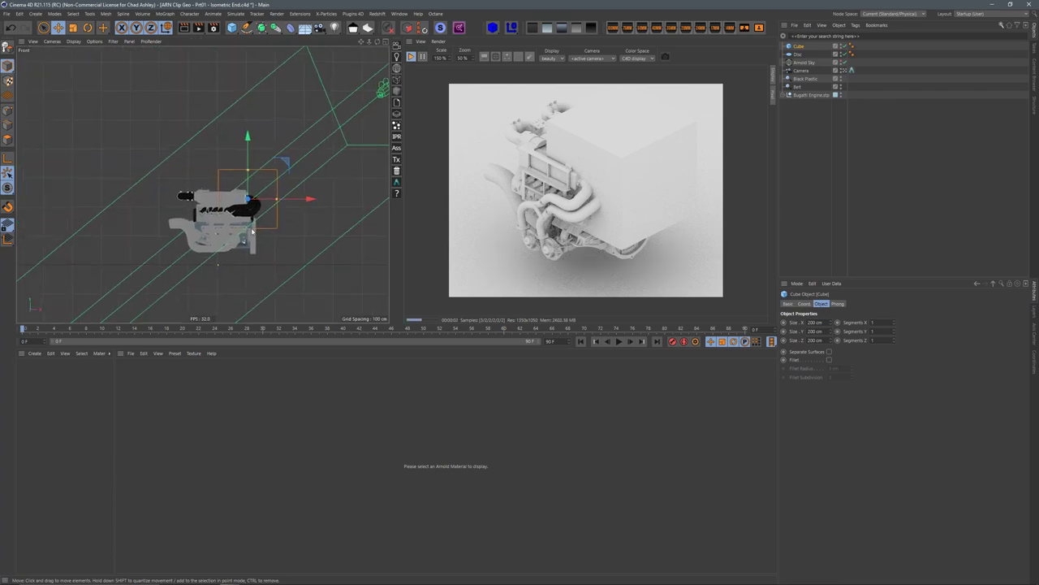
scroll(249, 232, up, 3)
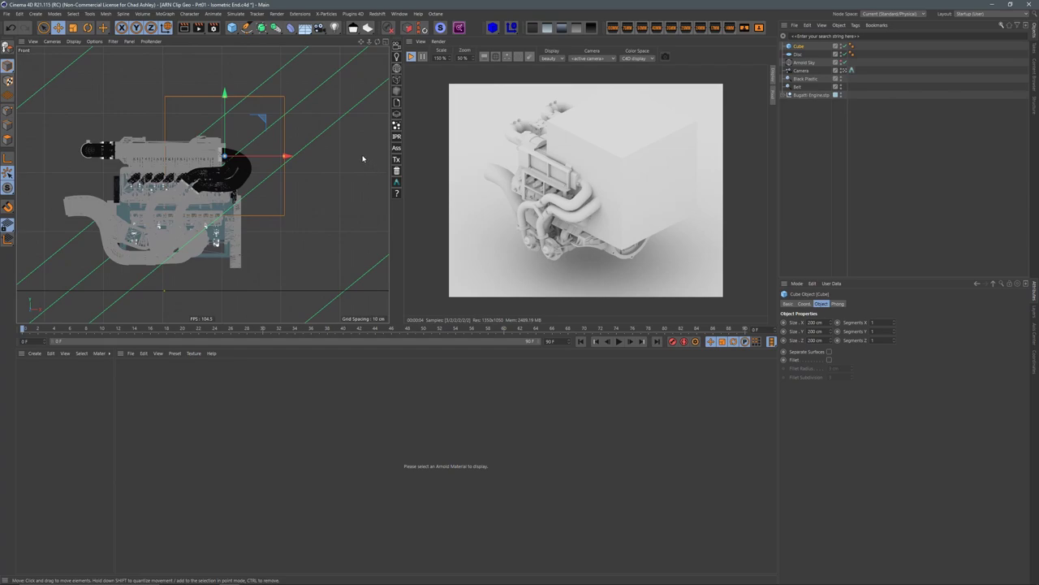
Step: Create an Arnold clip_geo surface material and apply it to the cube
click(34, 352)
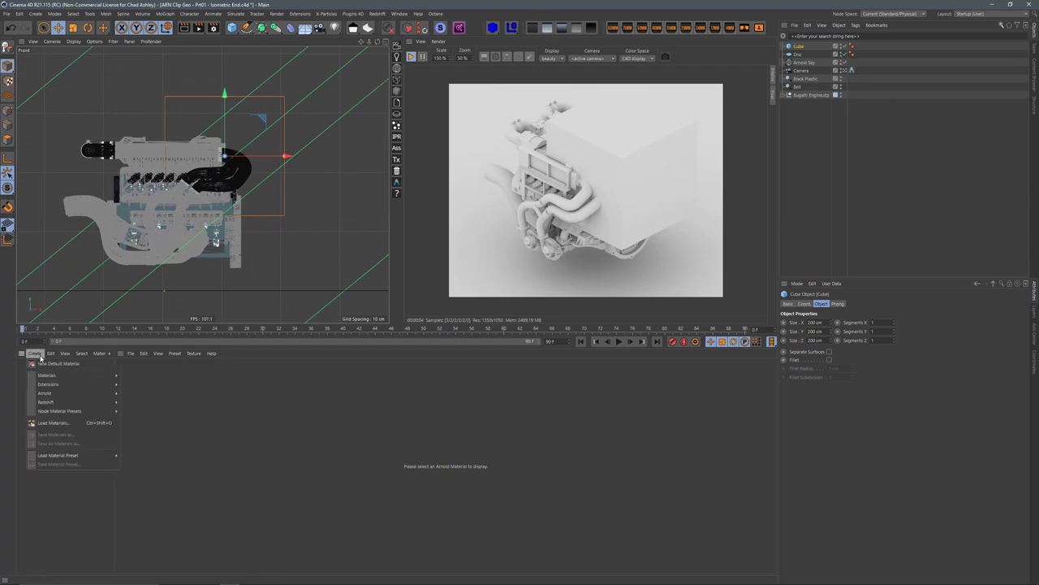
mouse_move(67, 397)
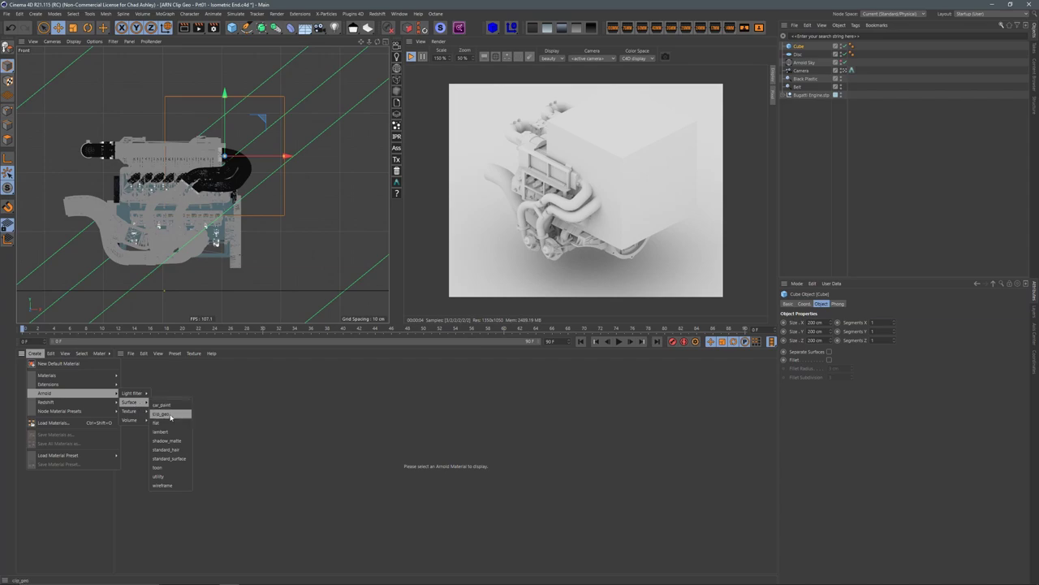
click(161, 413)
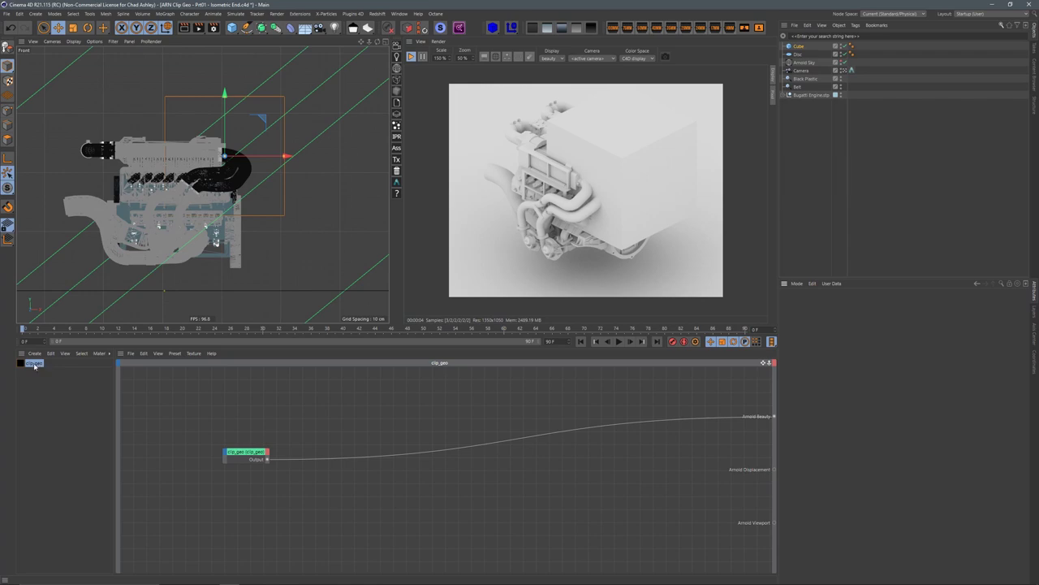
drag(803, 50, 801, 47)
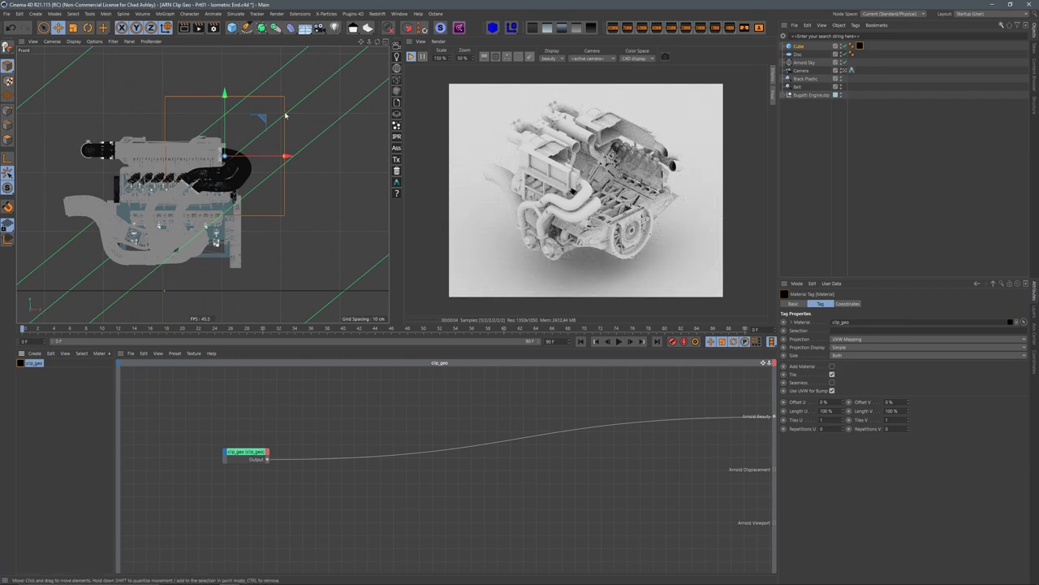
Step: Shift the cube deeper into the engine in the front view and lengthen it along X to about 263 cm
mouse_move(263, 120)
mouse_down()
mouse_move(187, 100)
mouse_move(283, 117)
mouse_move(306, 145)
mouse_move(280, 153)
mouse_move(257, 135)
mouse_up()
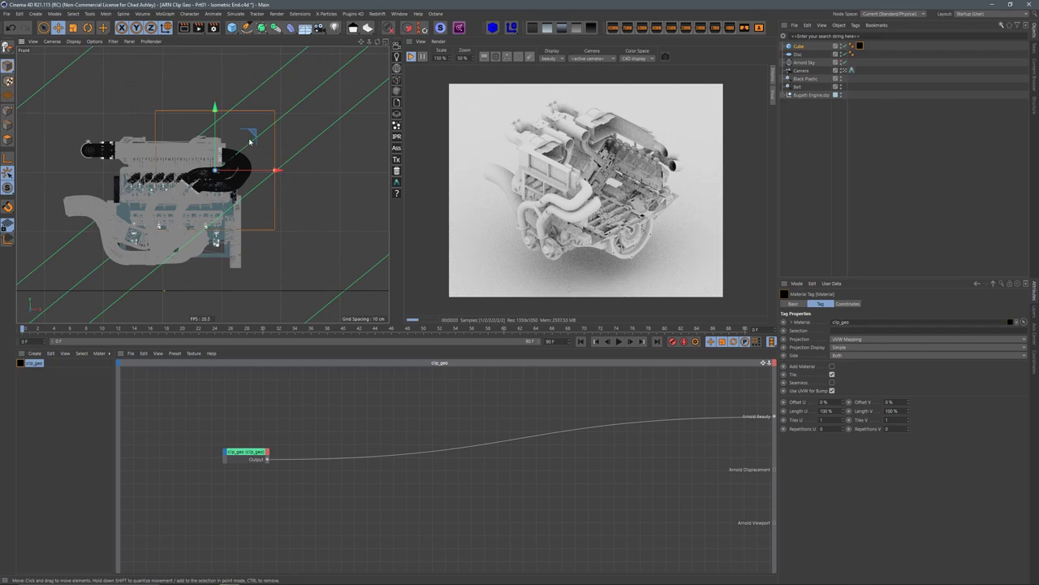
drag(251, 136, 233, 129)
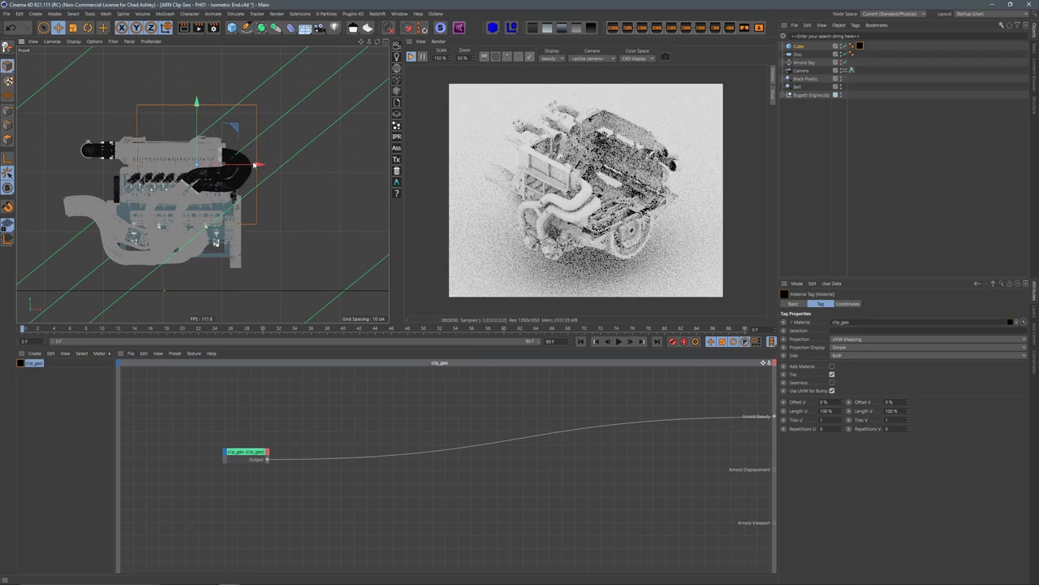
drag(254, 165, 276, 165)
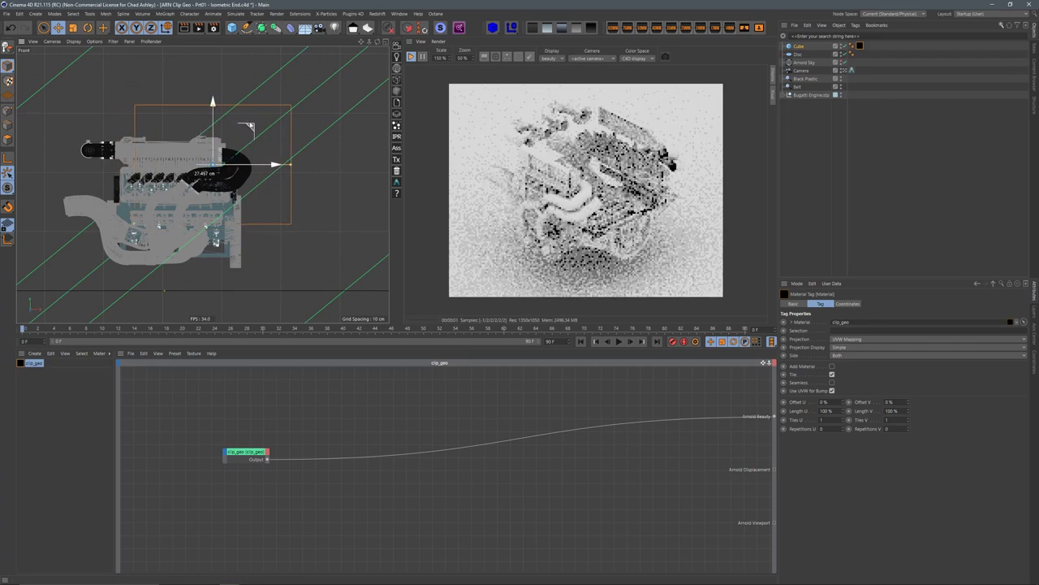
Step: Add a sphere of 100 cm radius as an alternative clipping object and apply the clip_geo material to it
drag(232, 28, 397, 54)
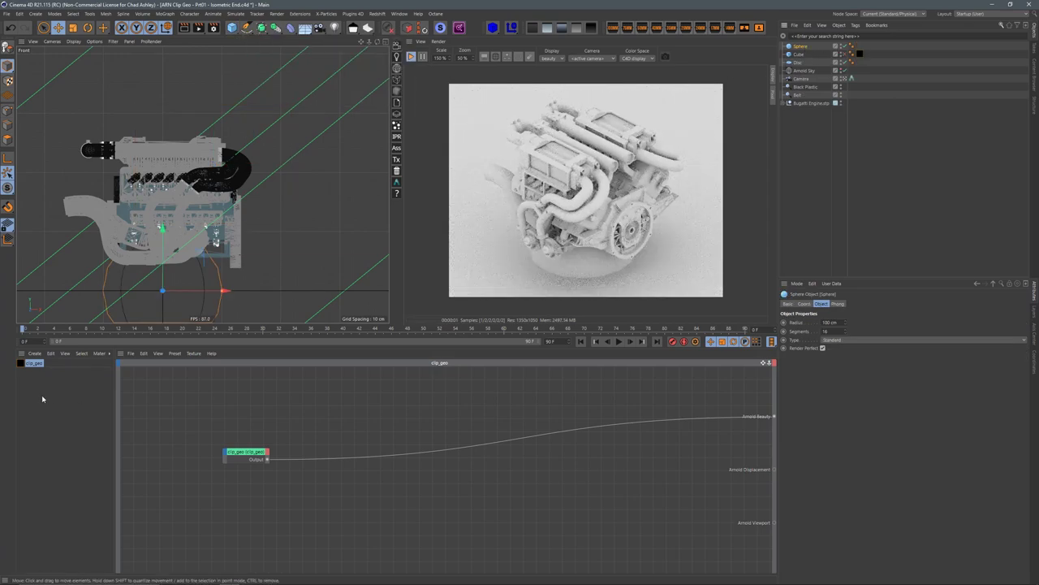
drag(35, 364, 37, 373)
drag(806, 50, 801, 46)
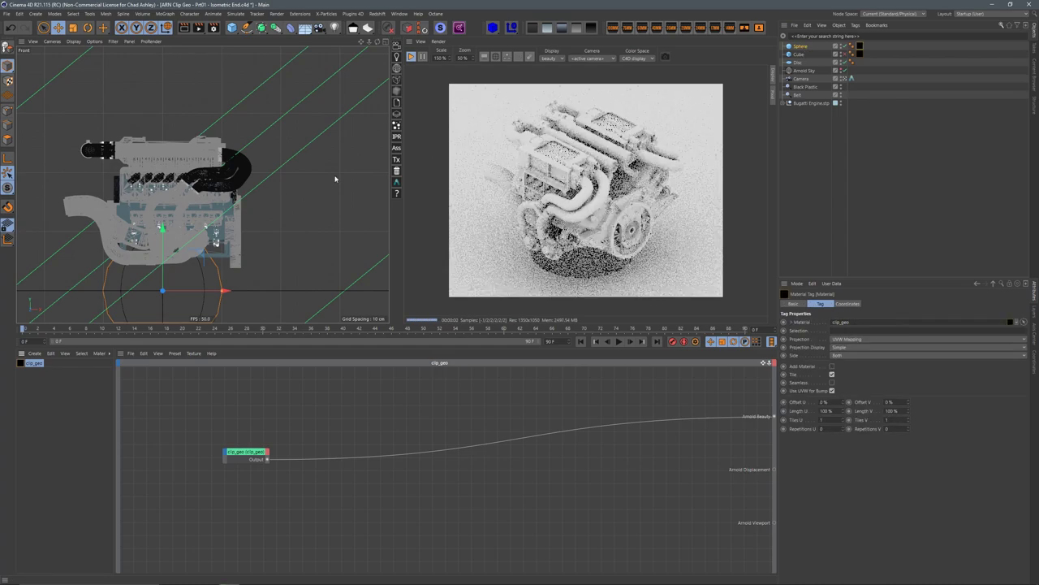
Step: Move the clipping sphere into the side of the engine, and reposition it so it cuts the floor beside the engine
drag(210, 235, 311, 125)
middle_click(330, 120)
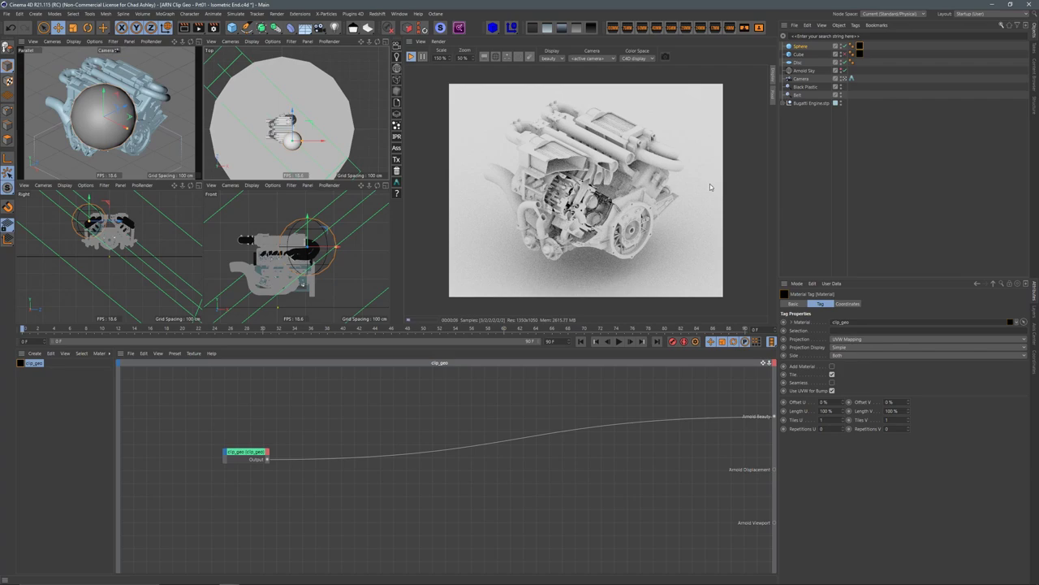
drag(109, 204, 136, 235)
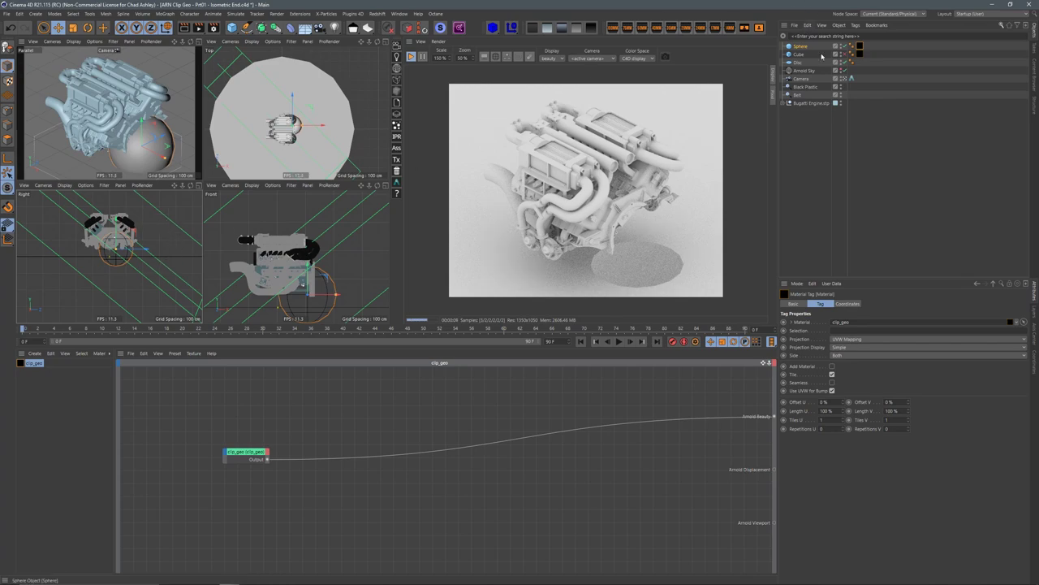
Step: Clip with the cube instead of the sphere, enlarging its height to about 328 cm so it extends through the floor disc
click(845, 56)
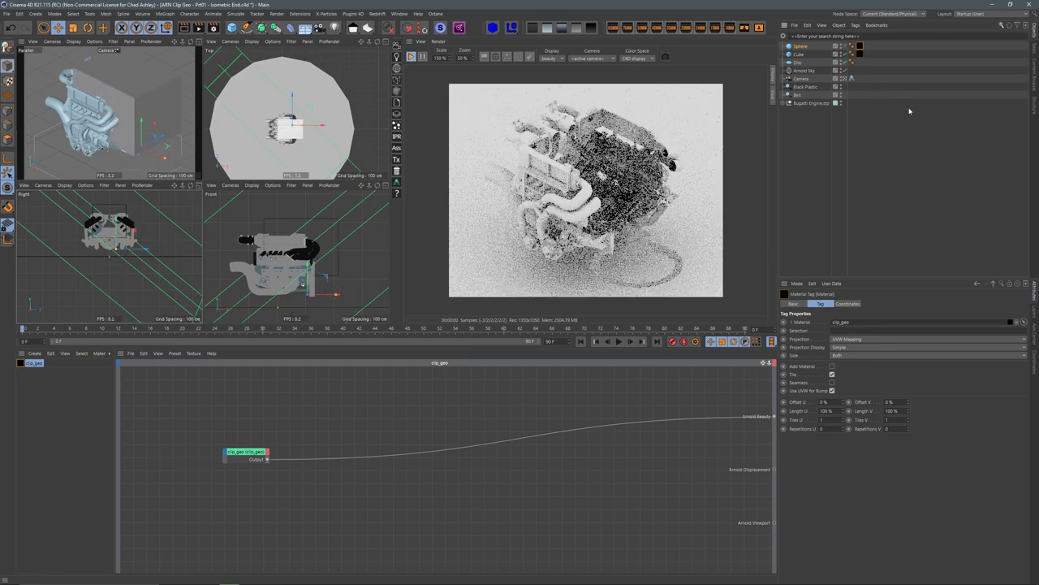
click(291, 218)
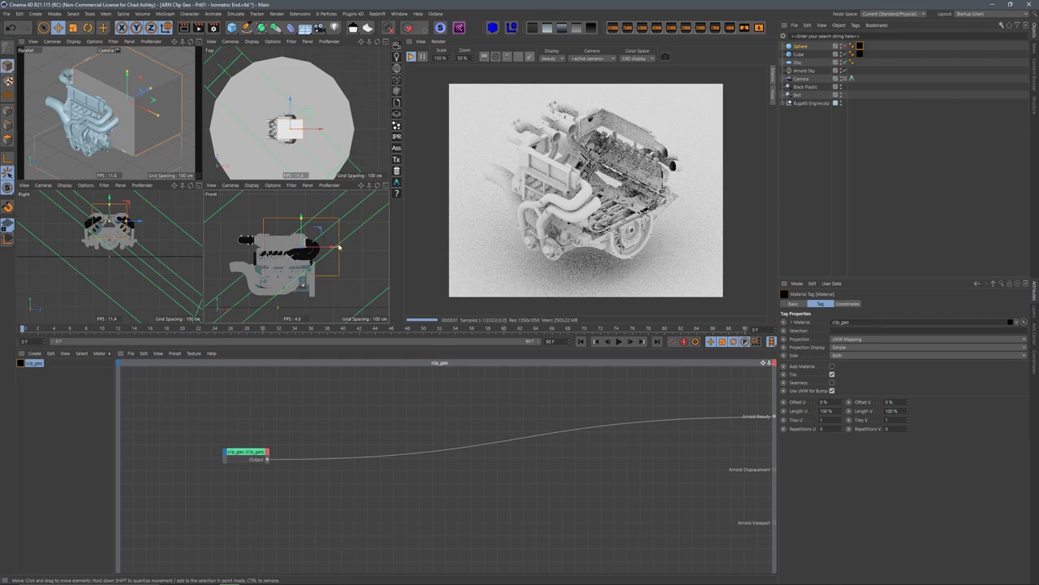
click(340, 247)
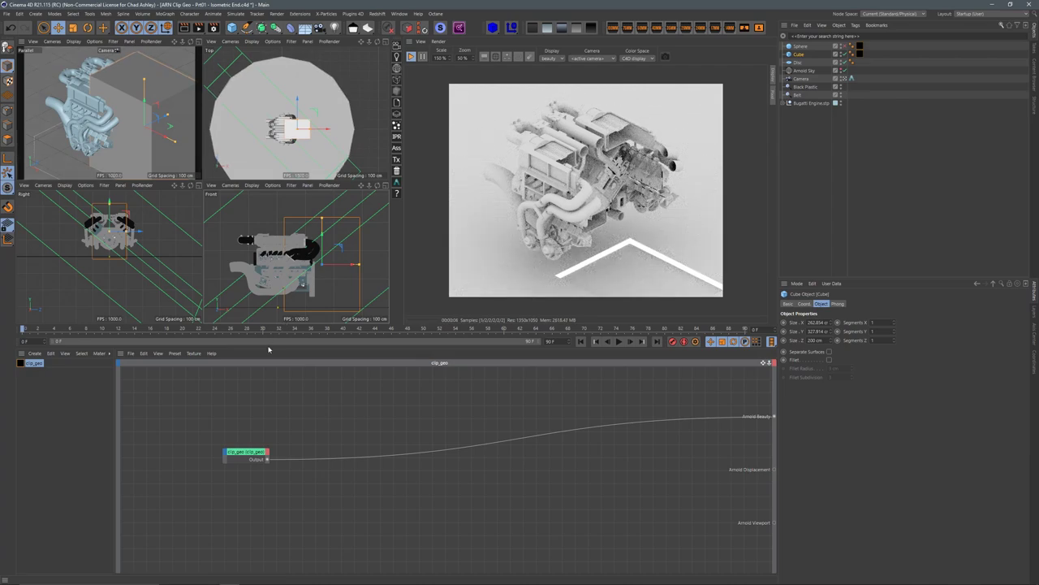
Step: Set the clip_geo shader's trace set to "engine"
drag(248, 451, 380, 419)
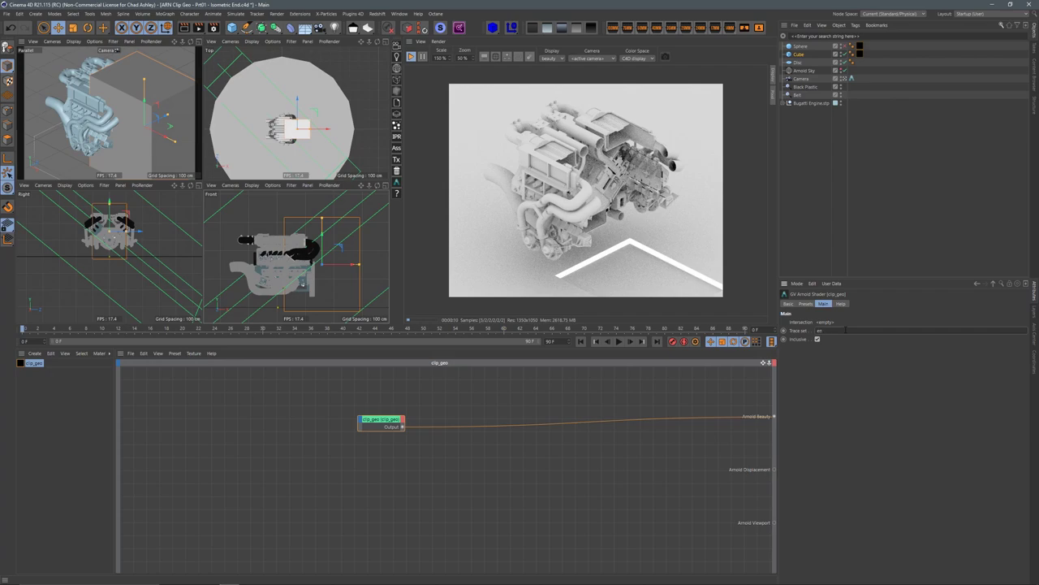
key(Return)
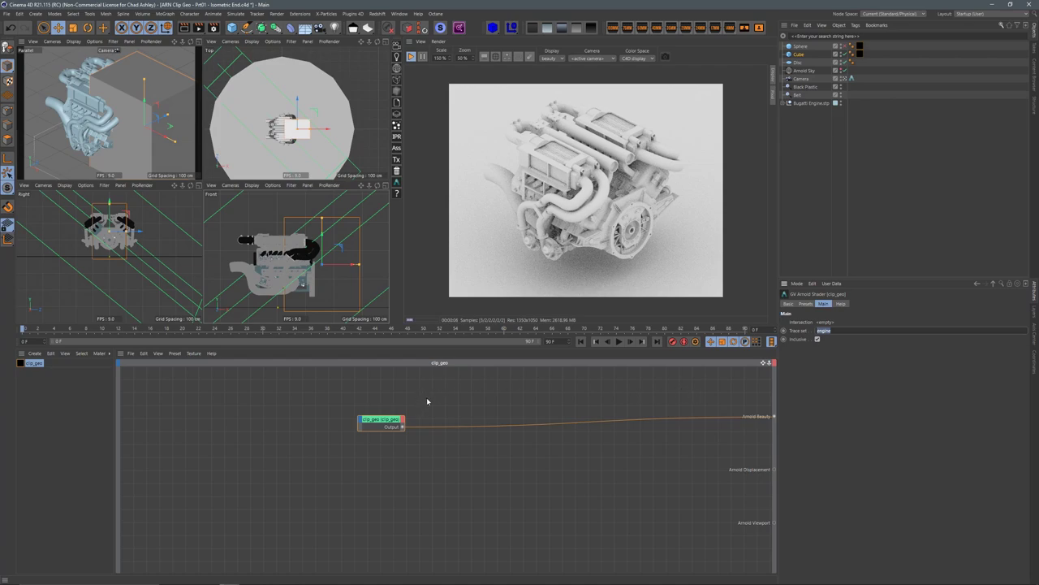
drag(410, 418, 424, 419)
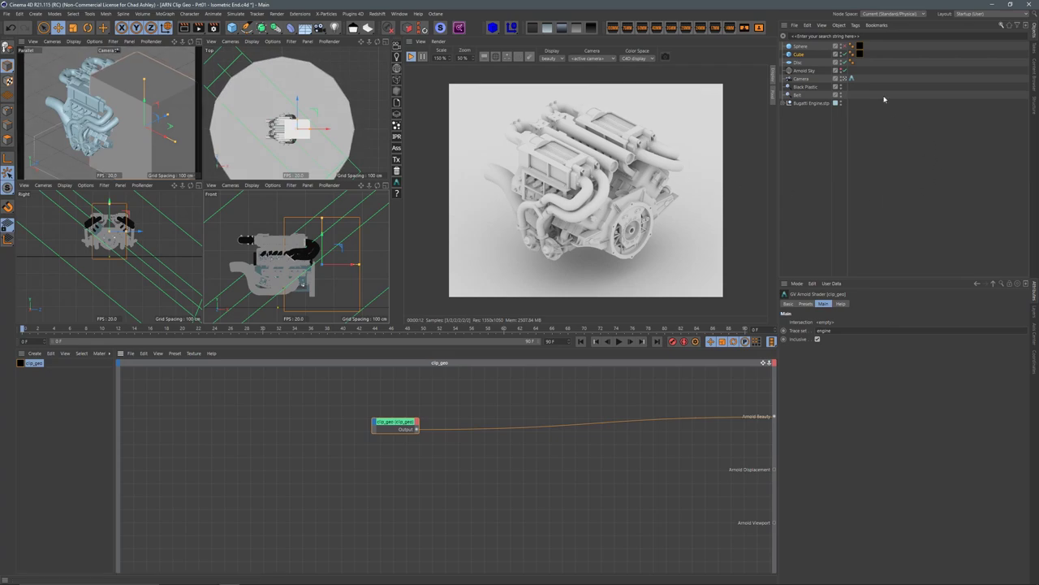
Step: Add an Arnold Parameters tag to the Bugatti Engine null and enable its custom parameters
click(812, 103)
click(856, 24)
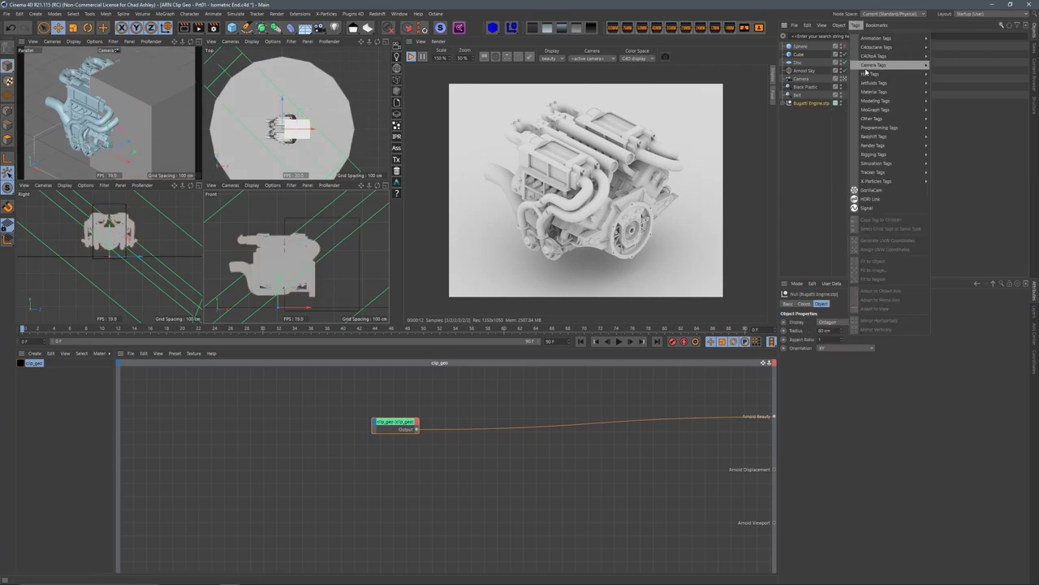
mouse_move(875, 55)
click(955, 56)
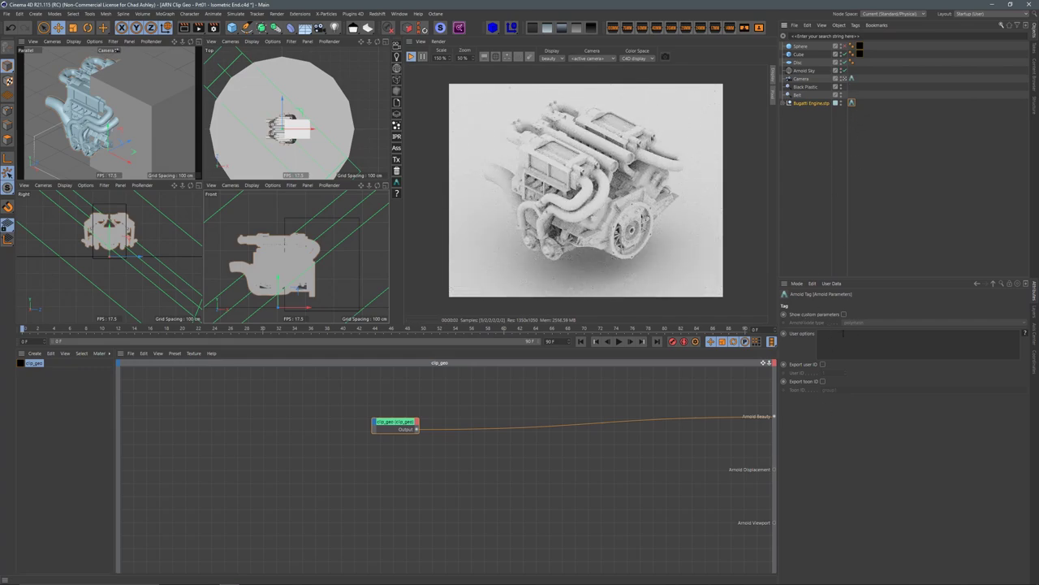
click(844, 315)
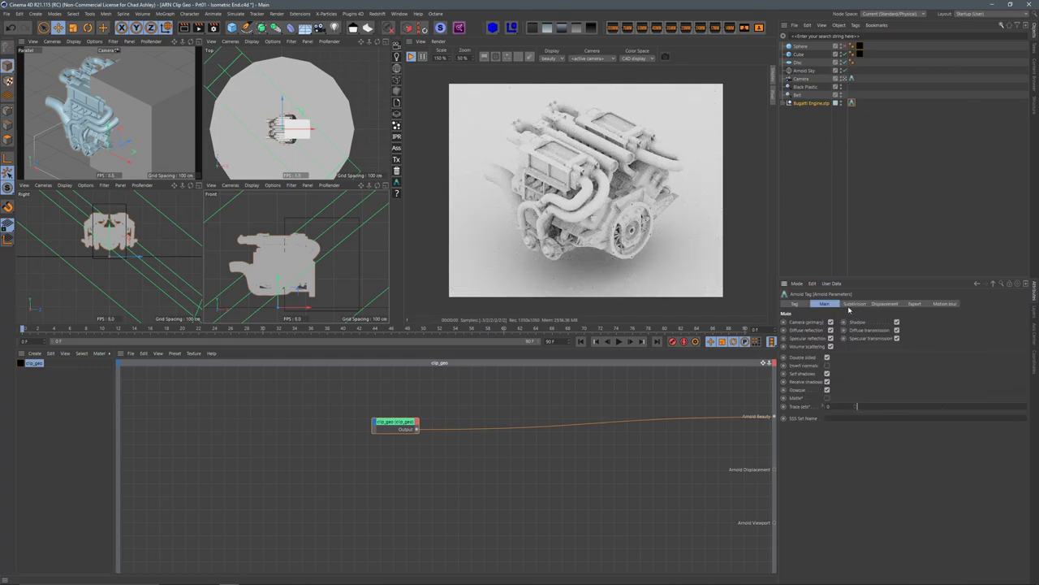
Step: Add one trace set named "engine" to the Bugatti Engine's Arnold Parameters tag
click(854, 303)
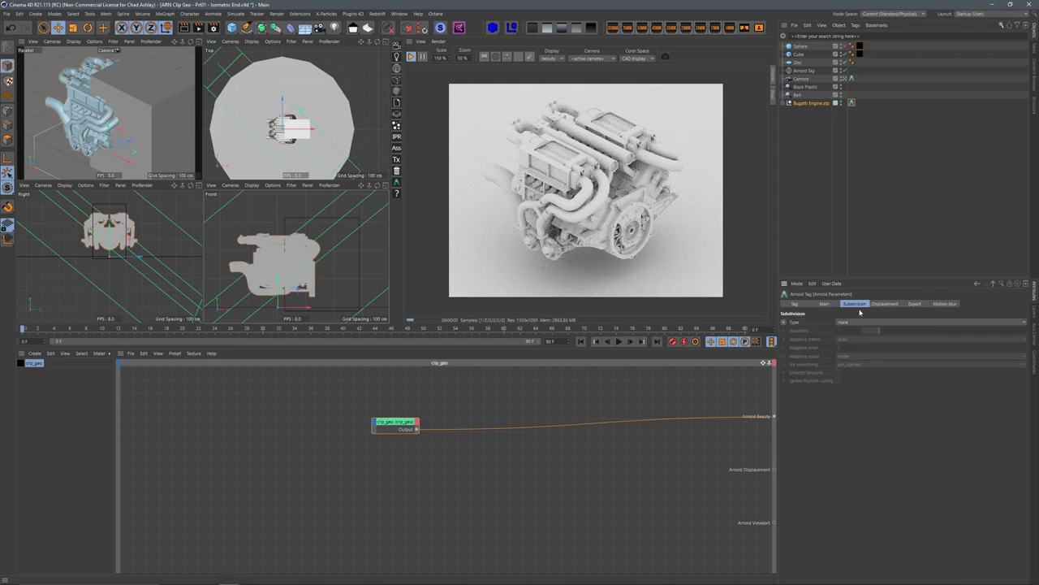
click(826, 303)
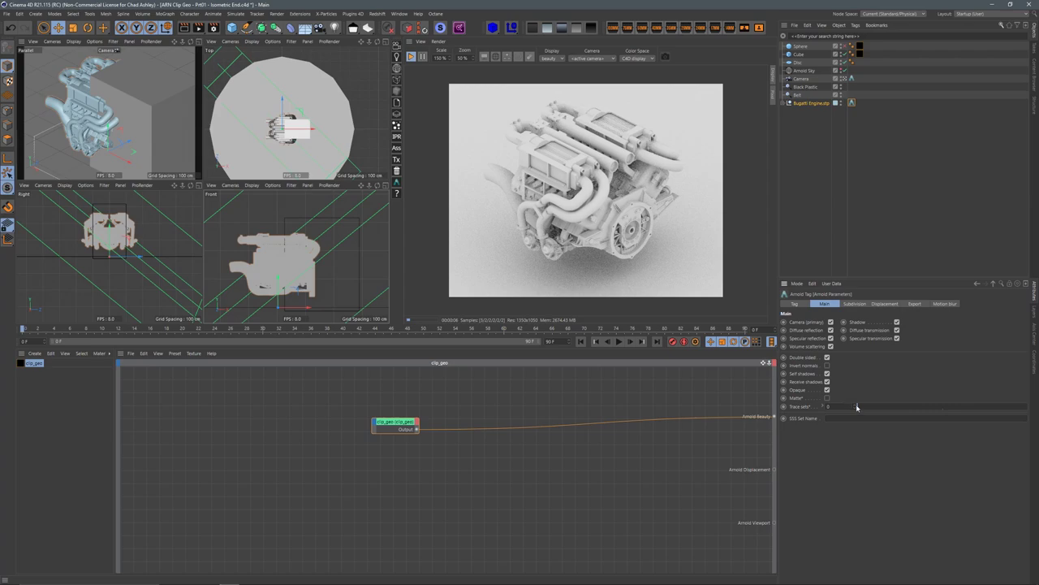
click(856, 407)
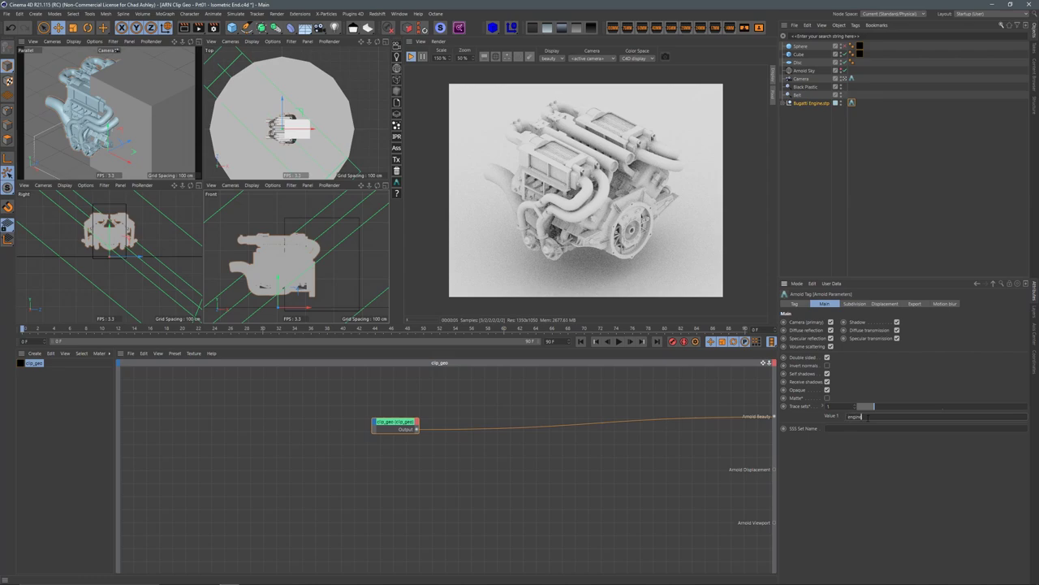
text(engine)
key(Return)
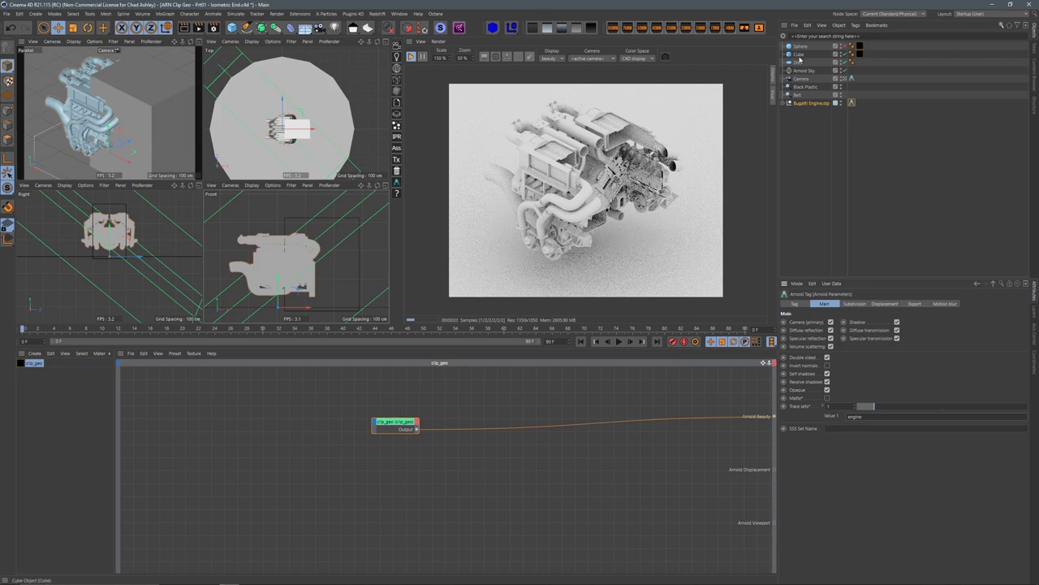
Step: Try a duplicate of the clipping cube over the engine's opposite end, and delete the duplicate and the sphere
click(800, 54)
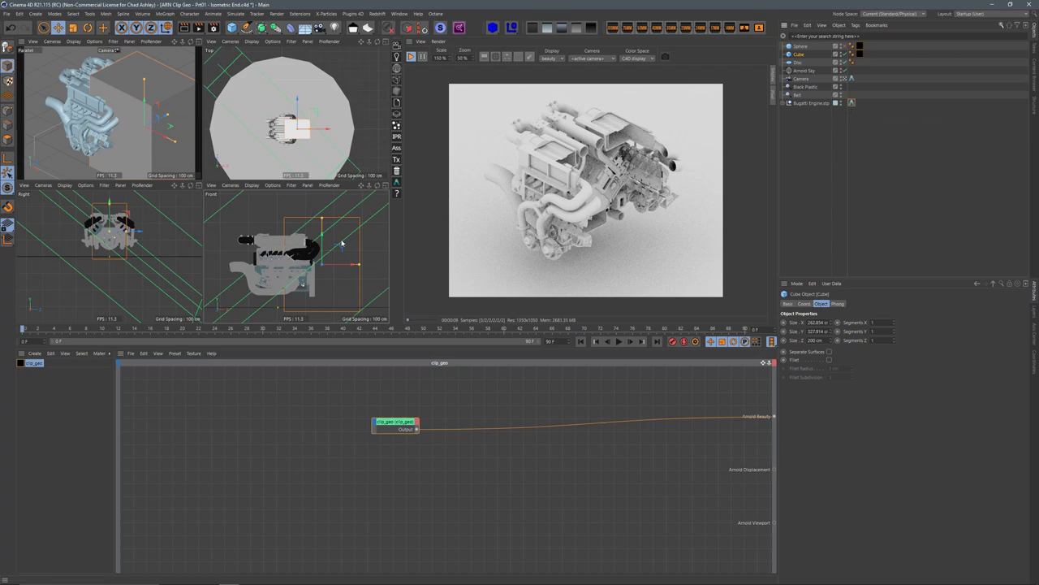
drag(342, 248, 288, 264)
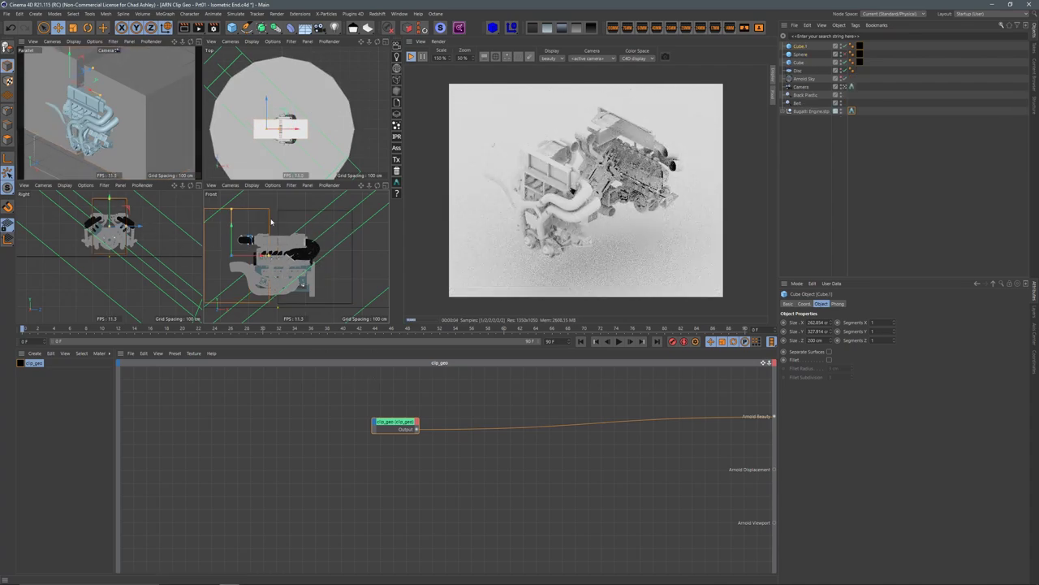
drag(250, 240, 275, 224)
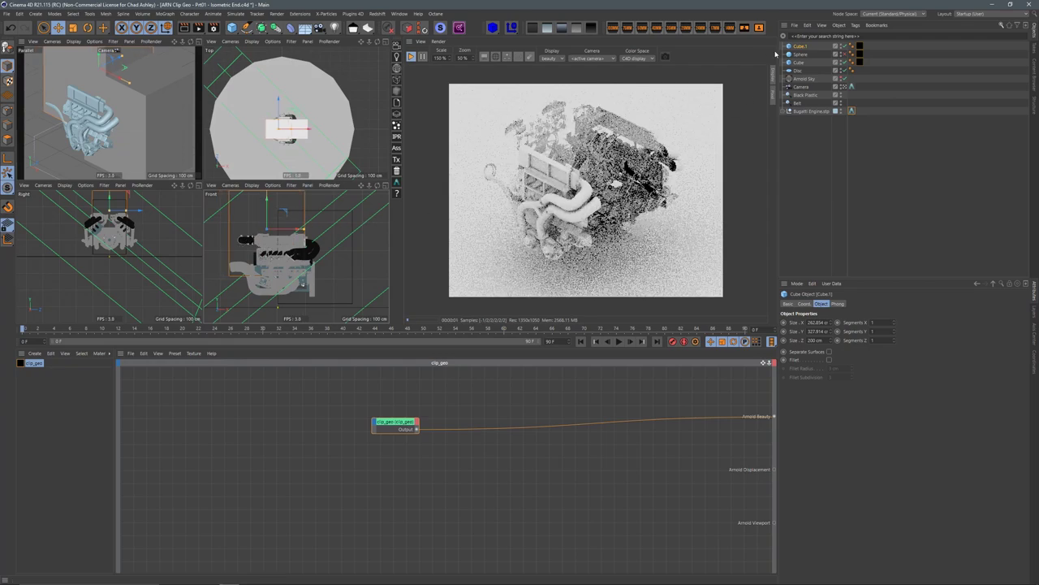
key(Delete)
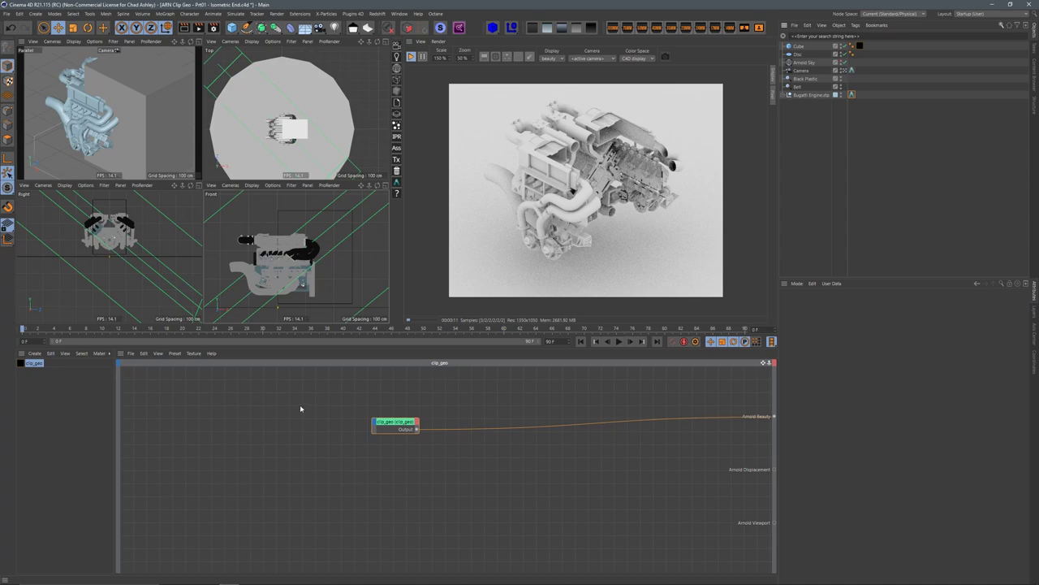
Step: Add a standard_surface node to the clip_geo shader network and set its base color to red
drag(400, 425, 393, 437)
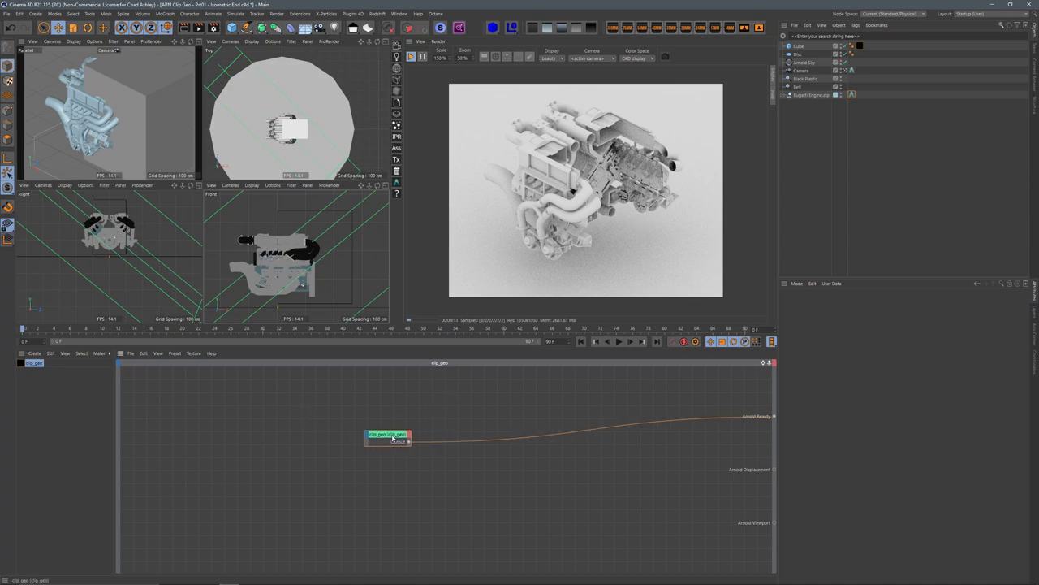
click(326, 398)
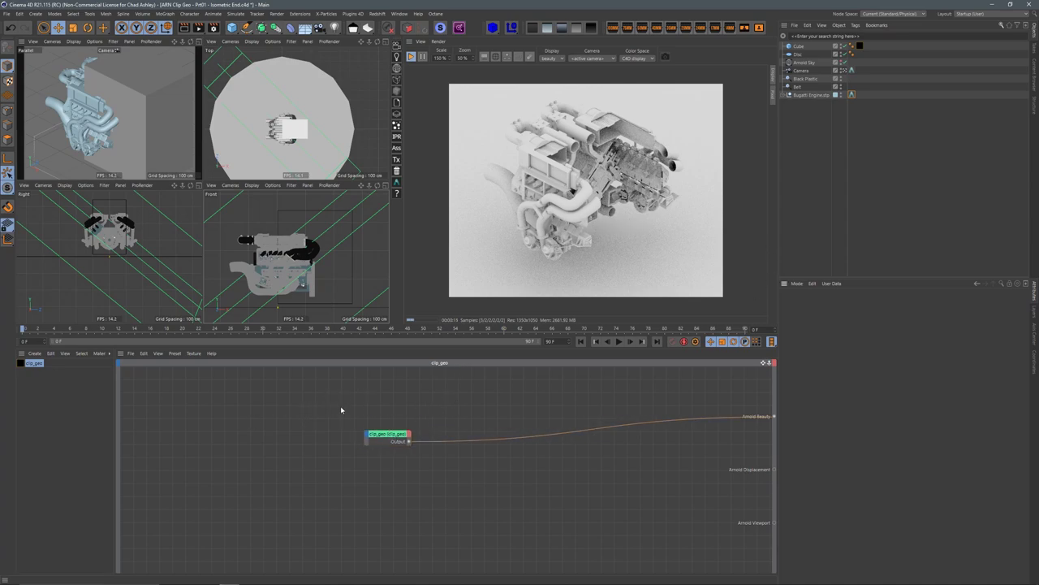
key(Tab)
text(su)
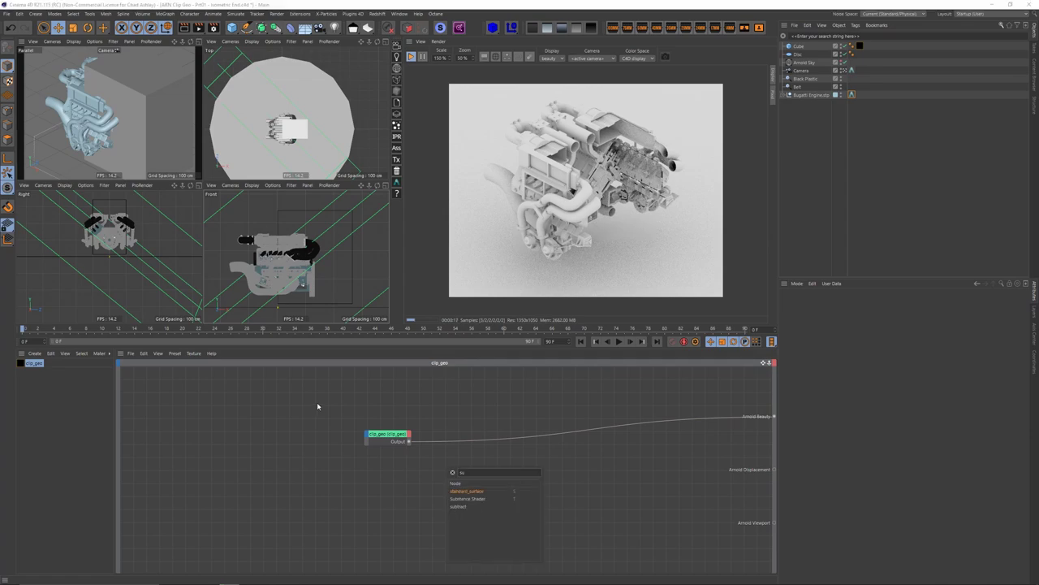
key(Return)
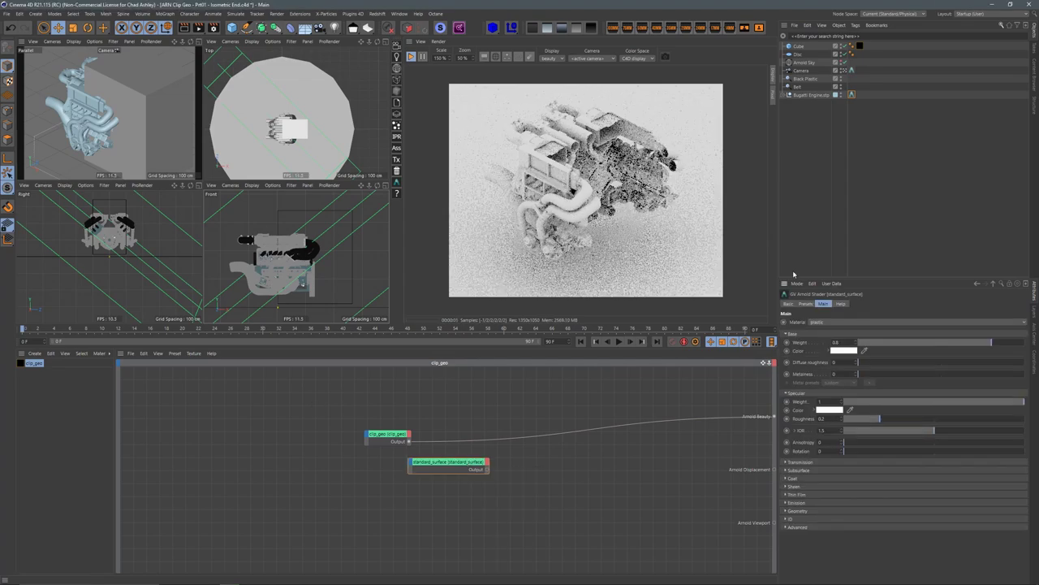
click(841, 350)
click(789, 349)
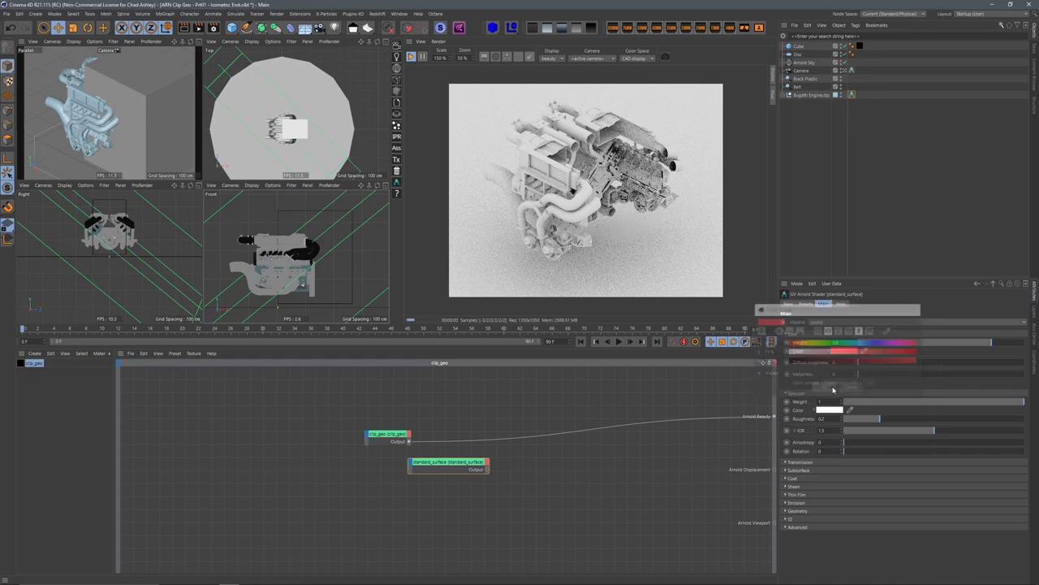
Step: Place the standard_surface node before clip_geo and connect its output to clip_geo's Intersection input
drag(451, 462, 303, 438)
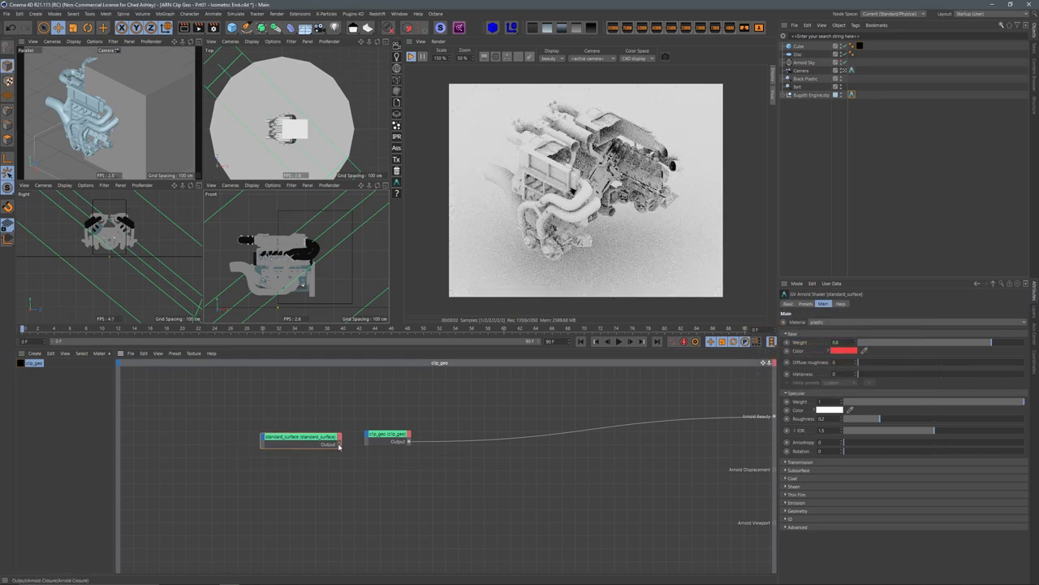
drag(370, 439, 367, 436)
mouse_move(377, 440)
click(409, 440)
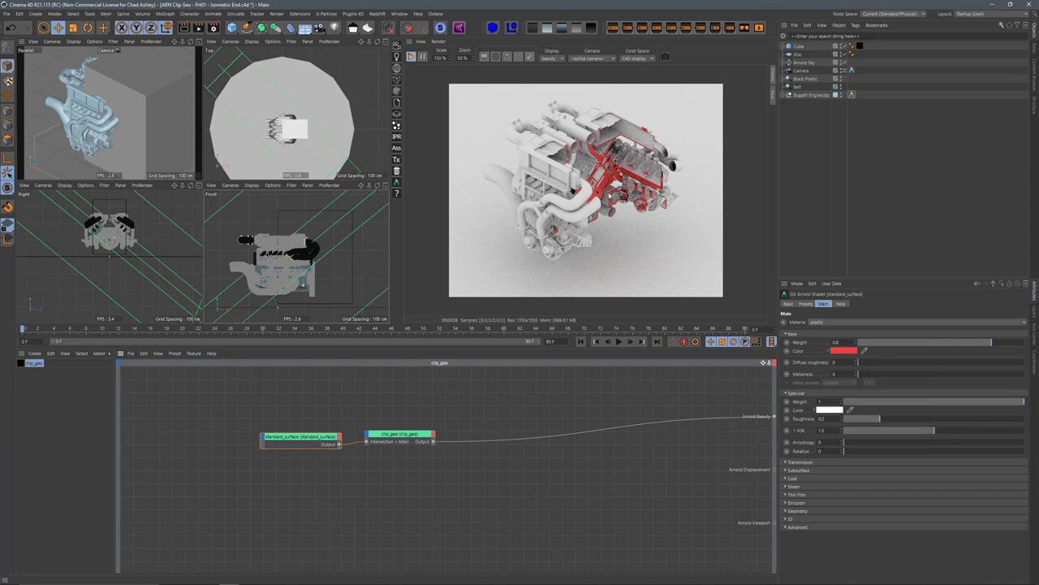
Step: Add a checkerboard node to the network and connect it to the standard_surface's base color
click(162, 127)
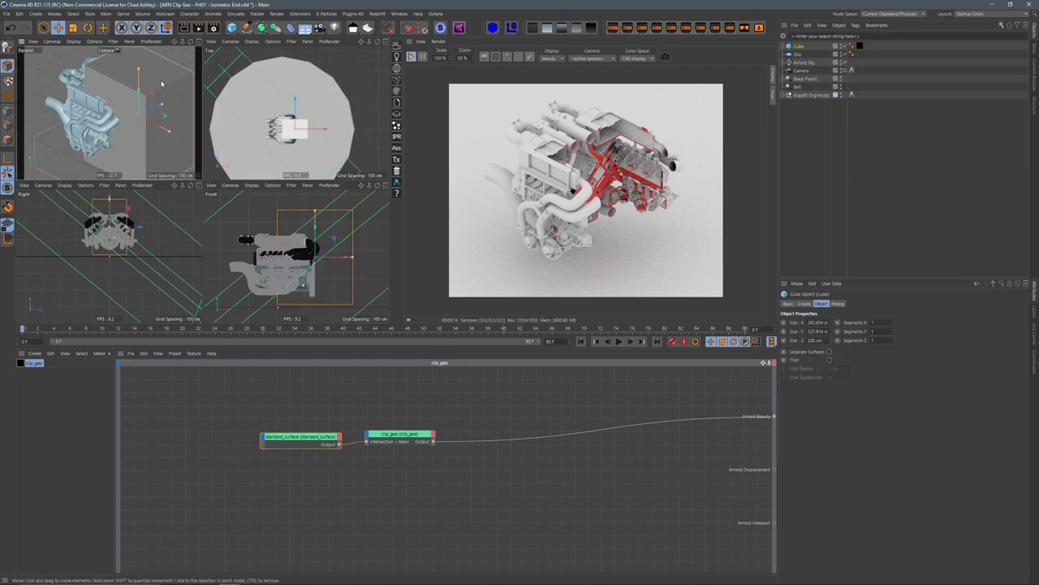
click(387, 403)
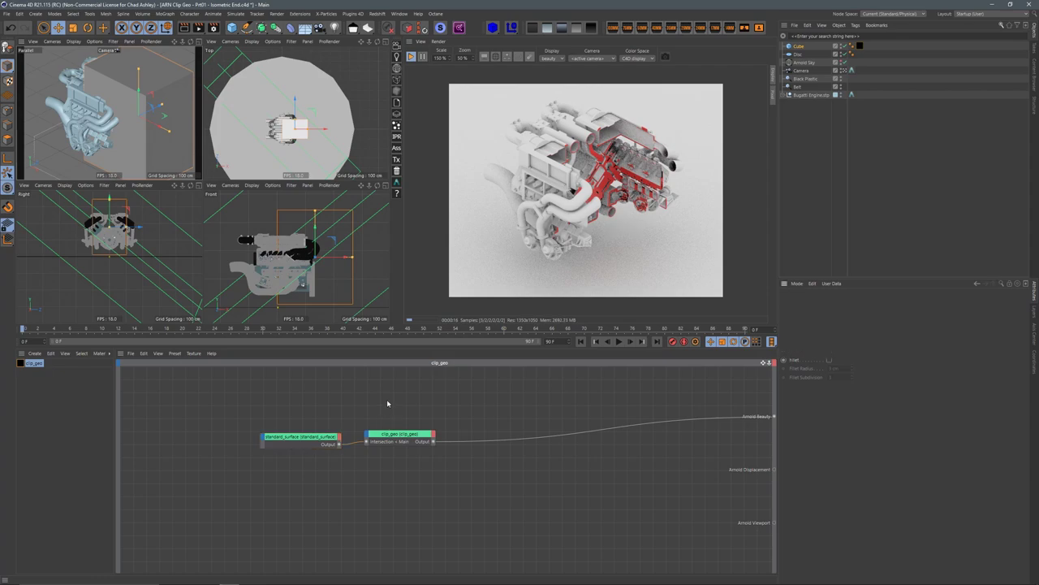
key(Tab)
text(cache)
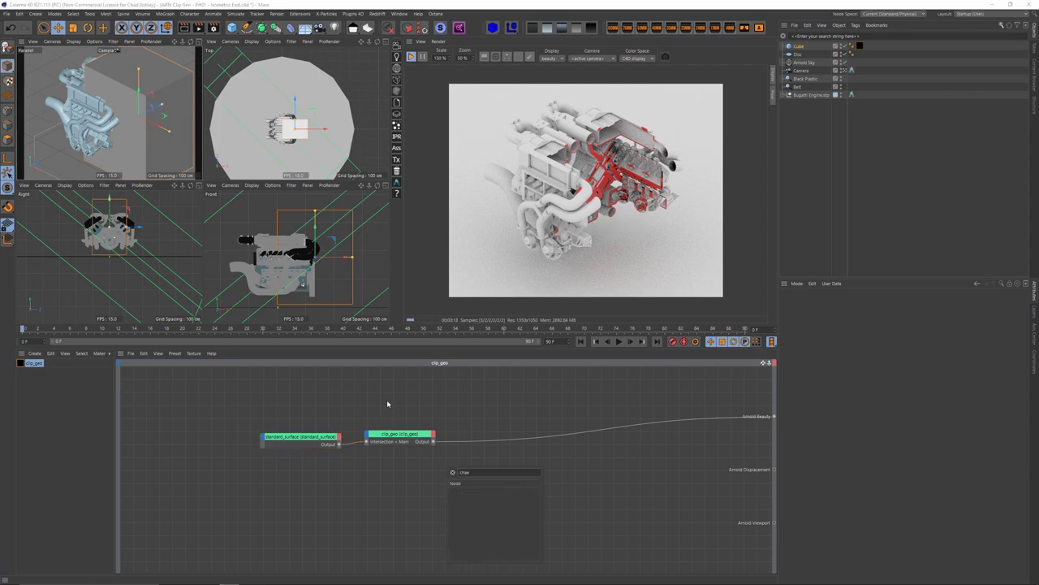
key(Return)
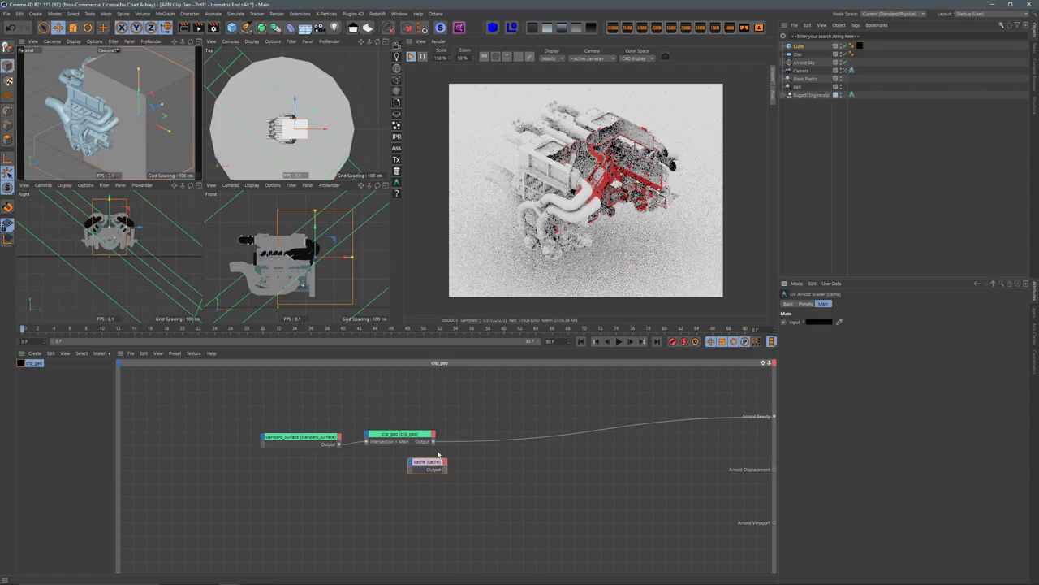
click(529, 475)
key(Tab)
text(checker)
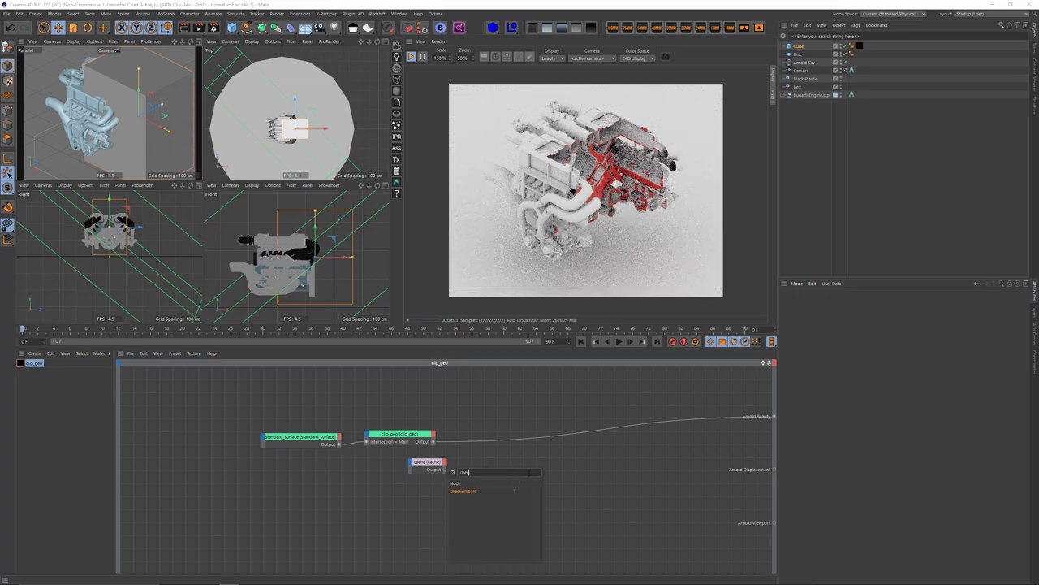
key(Return)
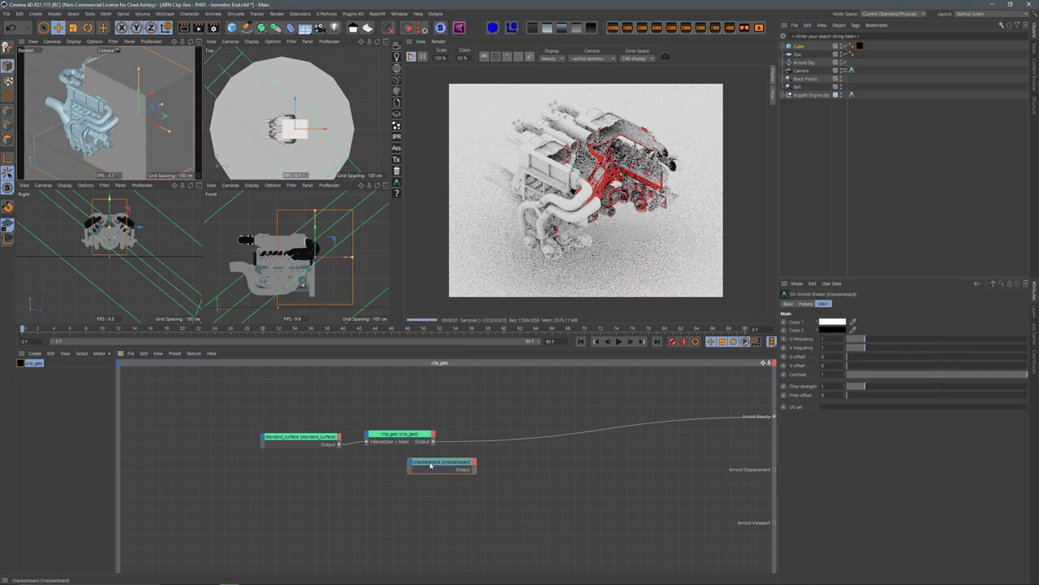
drag(472, 471, 262, 439)
click(336, 460)
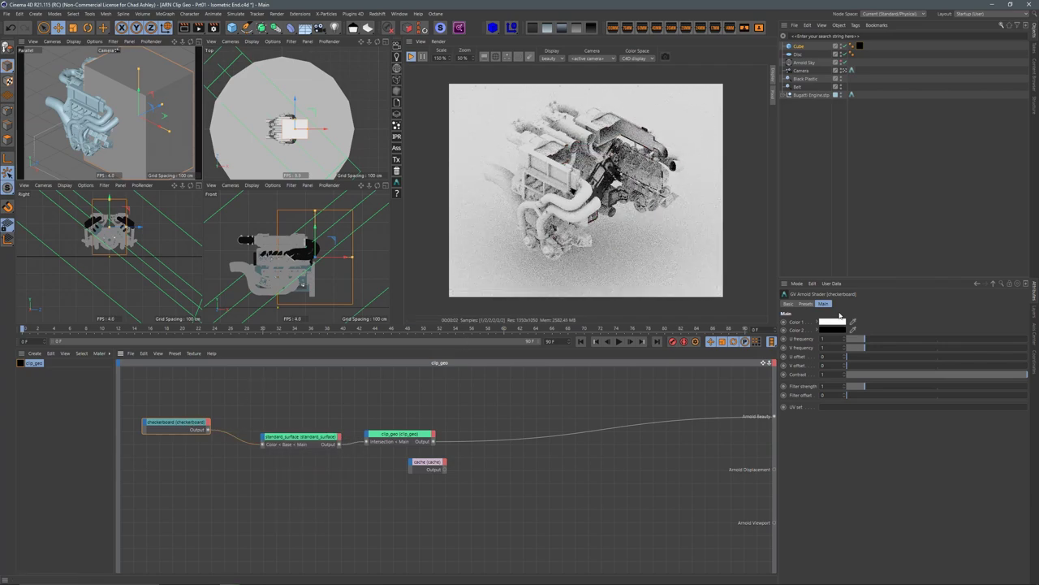
Step: Set the checkerboard's U frequency and V frequency to 10
drag(829, 339, 800, 355)
text(1010)
key(Return)
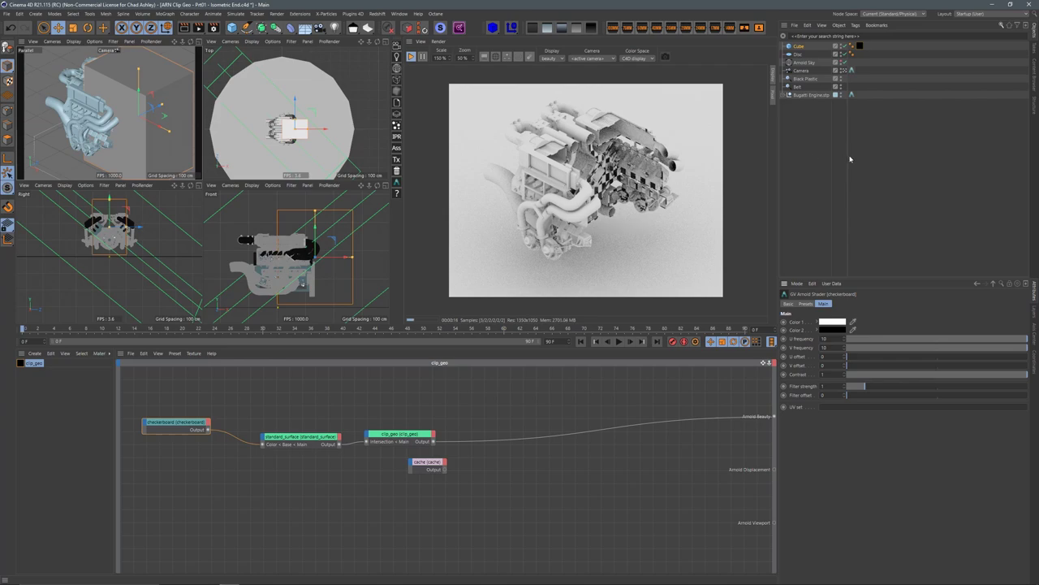
click(353, 457)
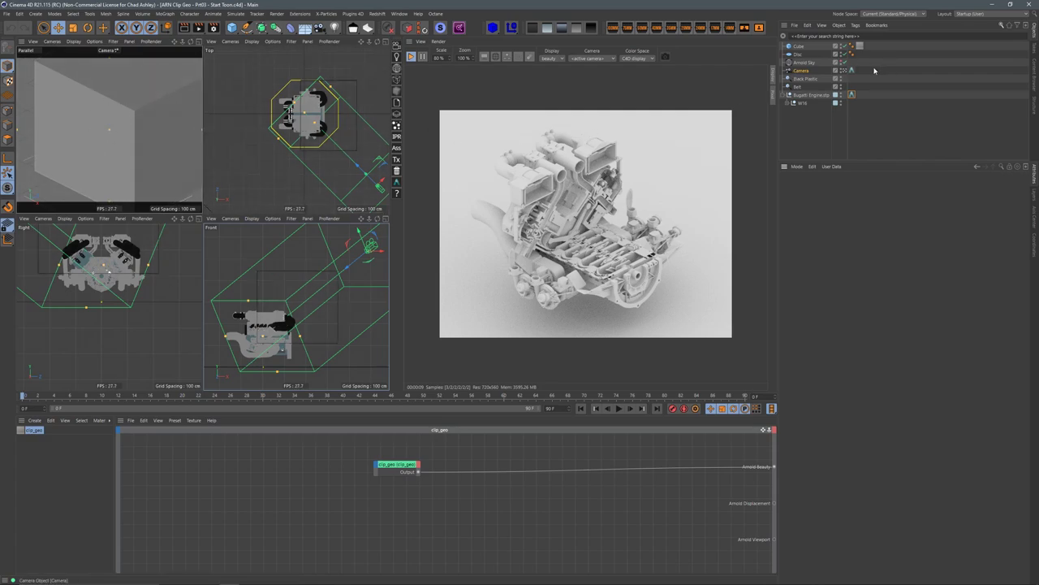
Step: Add a Display tag to the Cube and enable its shading mode override with Lines
middle_click(160, 130)
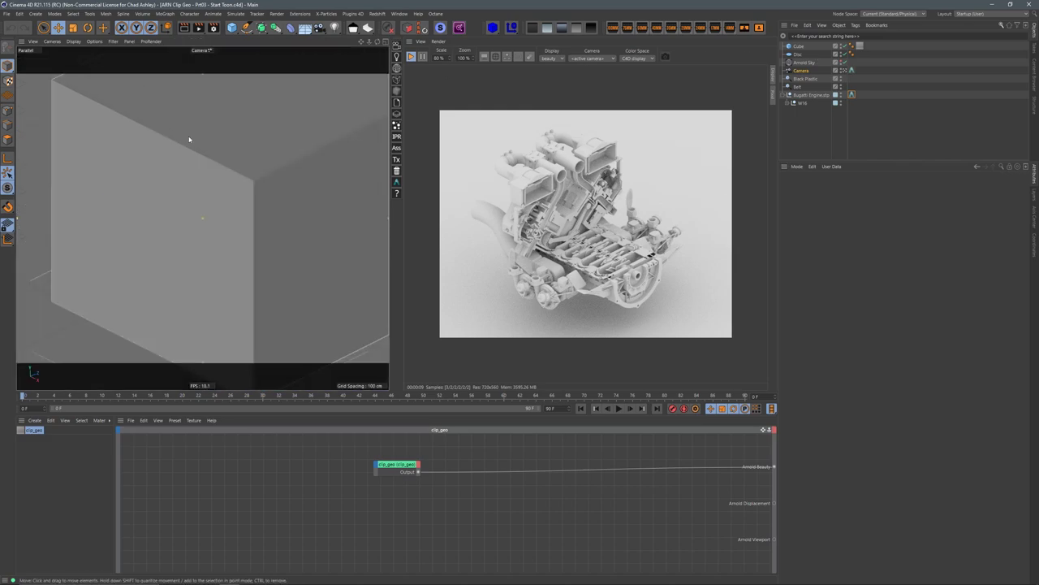
click(799, 47)
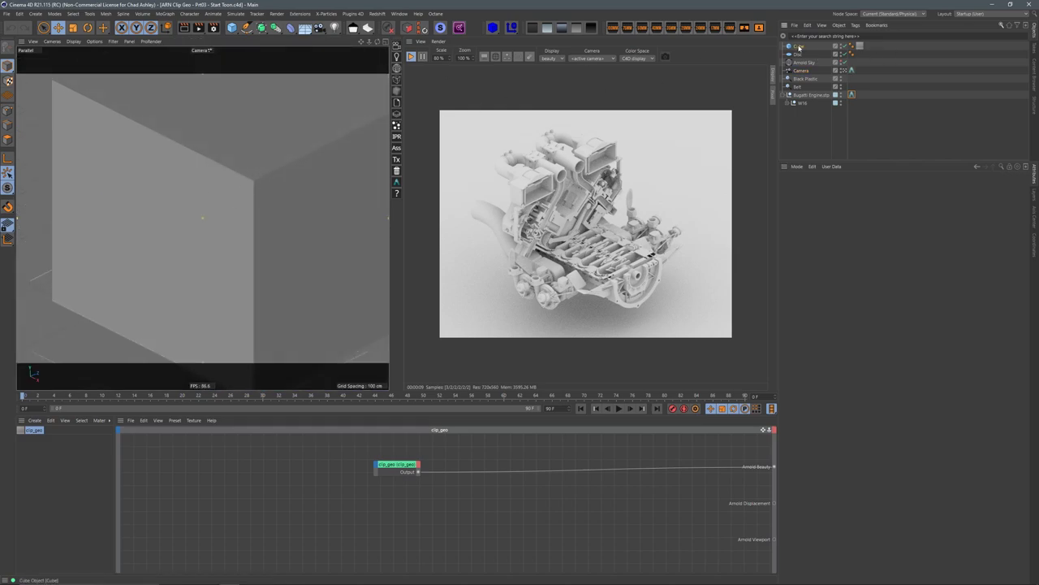
click(856, 25)
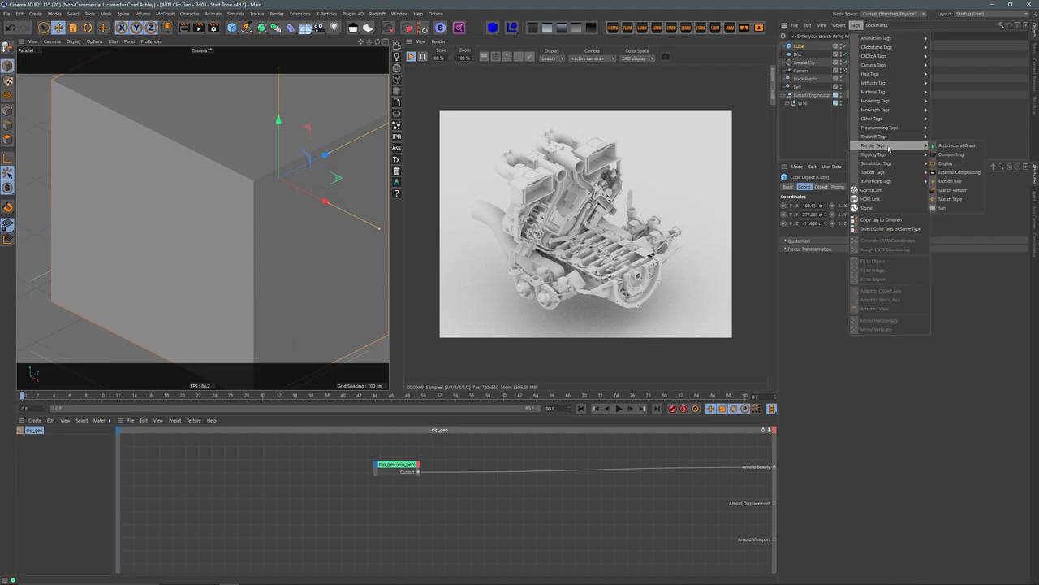
click(946, 152)
click(801, 204)
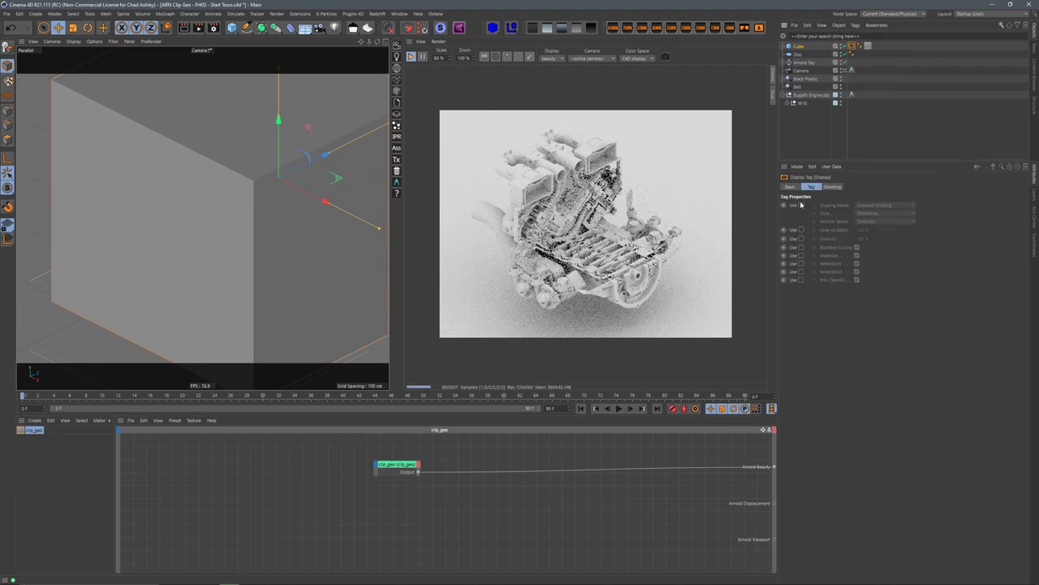
click(885, 205)
click(863, 275)
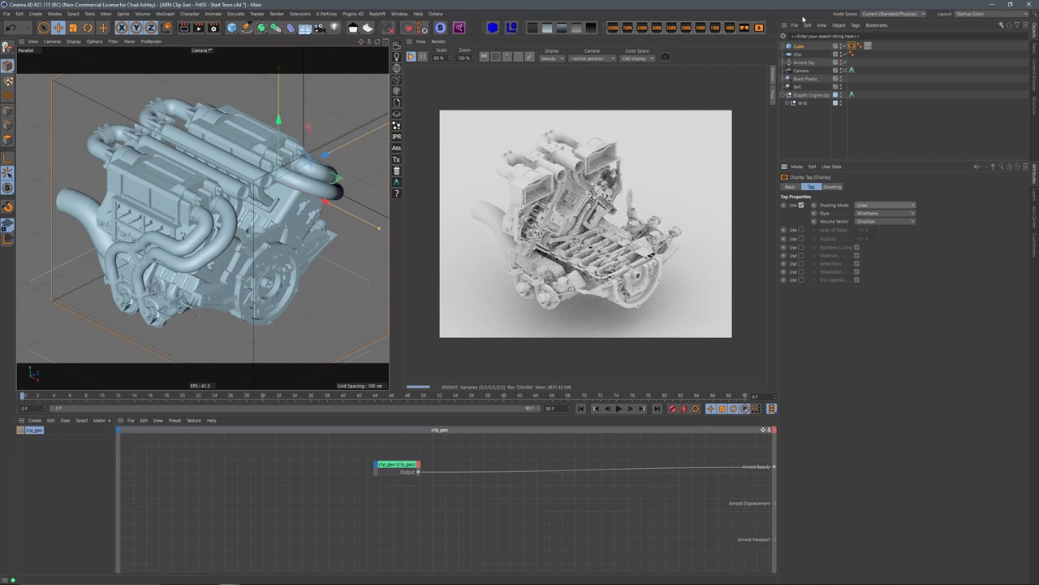
Step: Delete the Arnold Sky light from the scene and deselect the clip_geo material
click(808, 63)
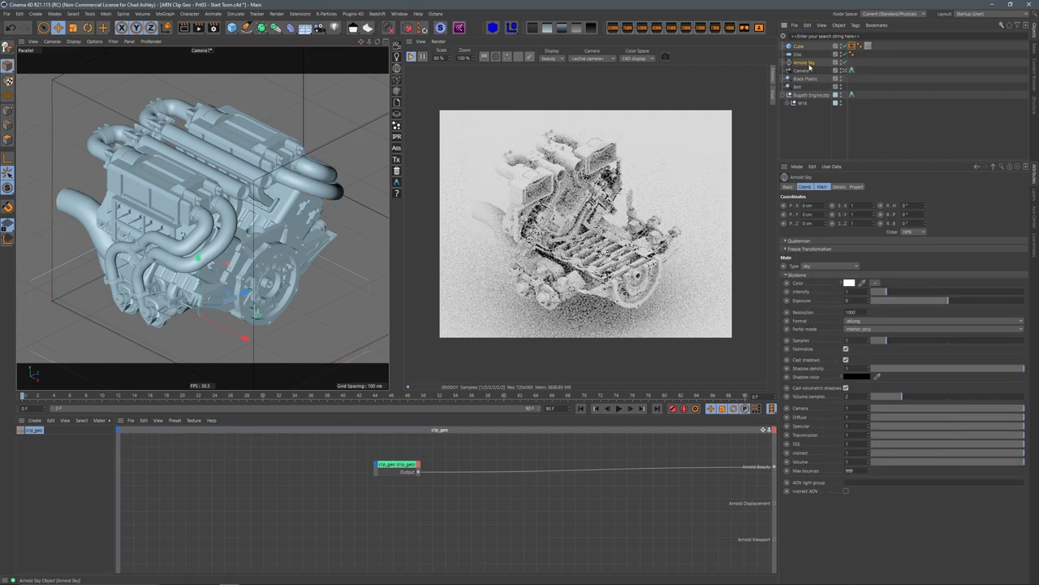
key(Delete)
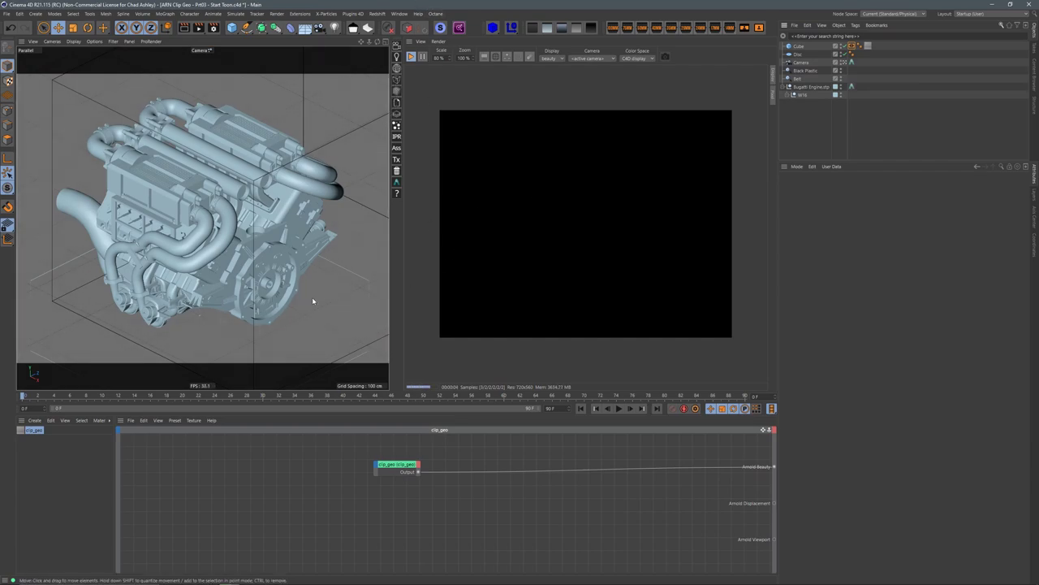
click(68, 478)
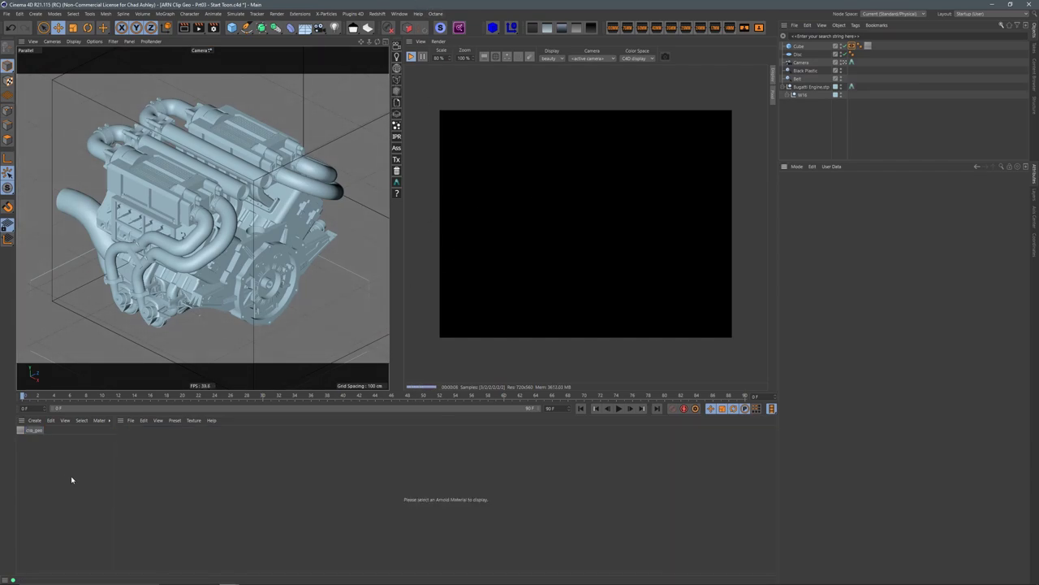
Step: Set the Arnold samples to Camera (AA) 4, Diffuse and Specular 1, and Transmission, SSS and Volume indirect 0
key(ctrl+b)
drag(311, 185, 545, 113)
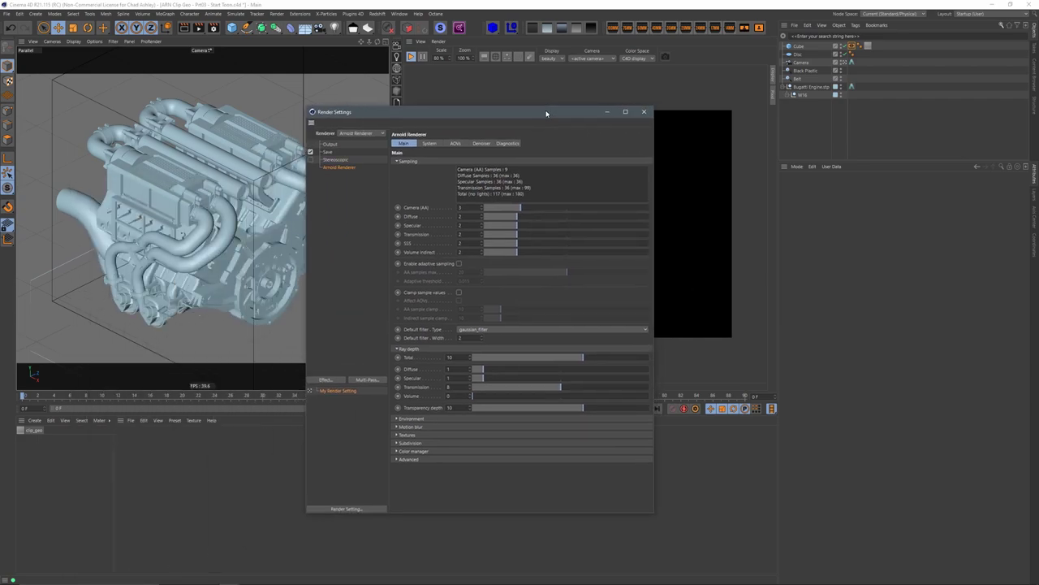
click(485, 251)
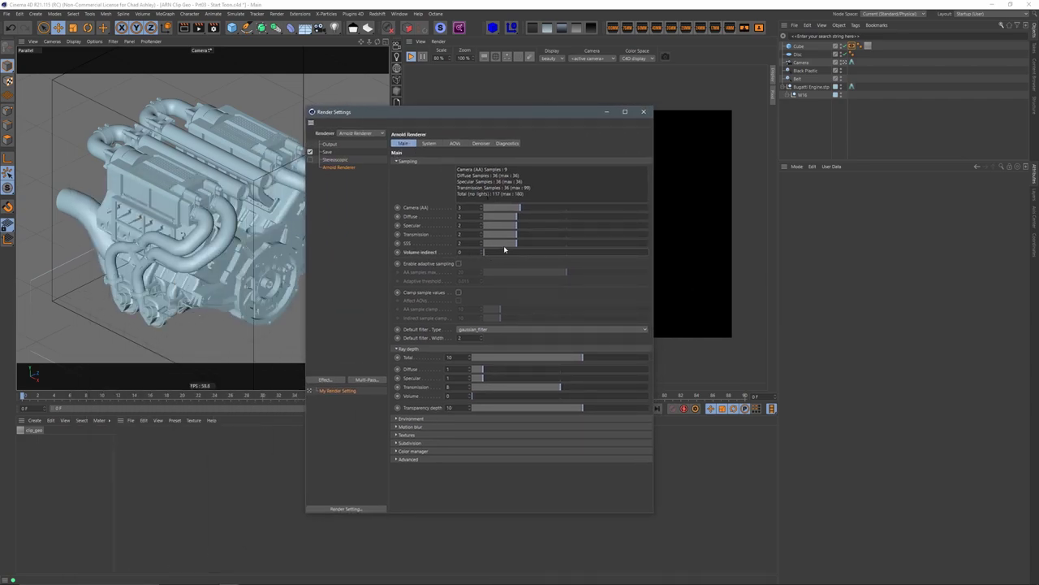
drag(510, 244, 450, 235)
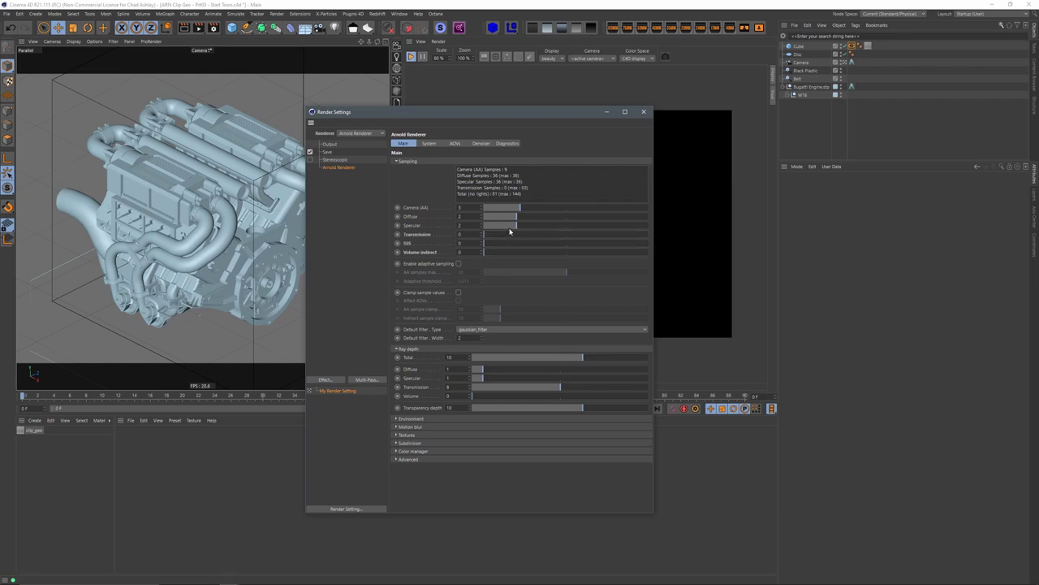
drag(512, 225, 539, 216)
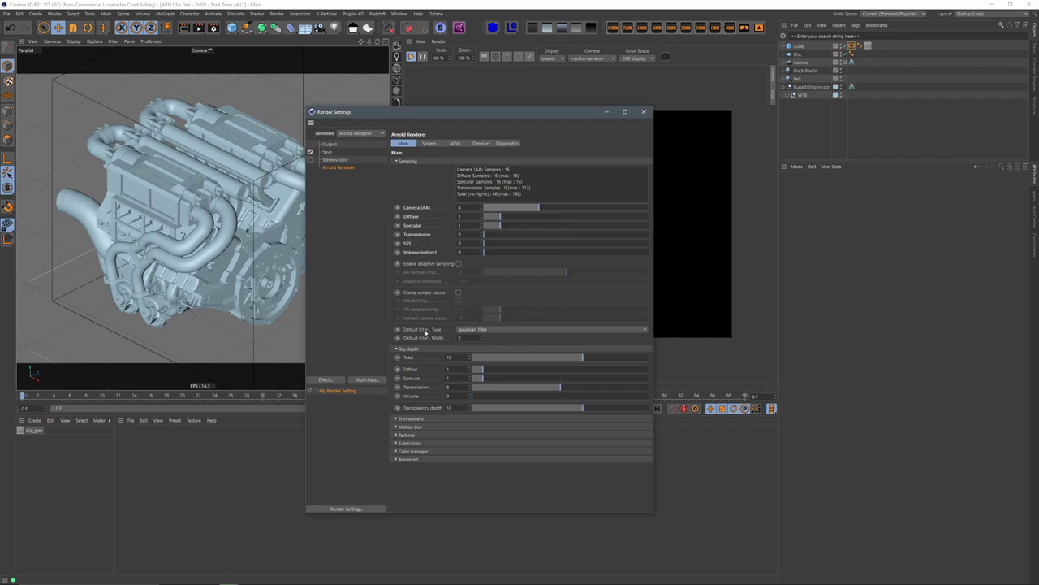
Step: Set the default filter type to contour_filter and the transmission ray depth to 0
click(464, 329)
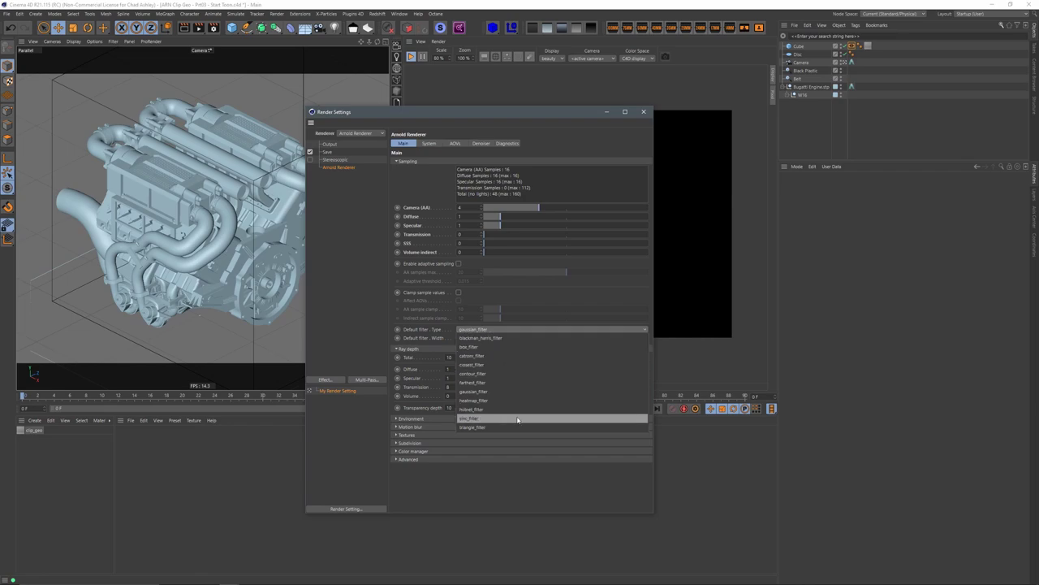
click(508, 373)
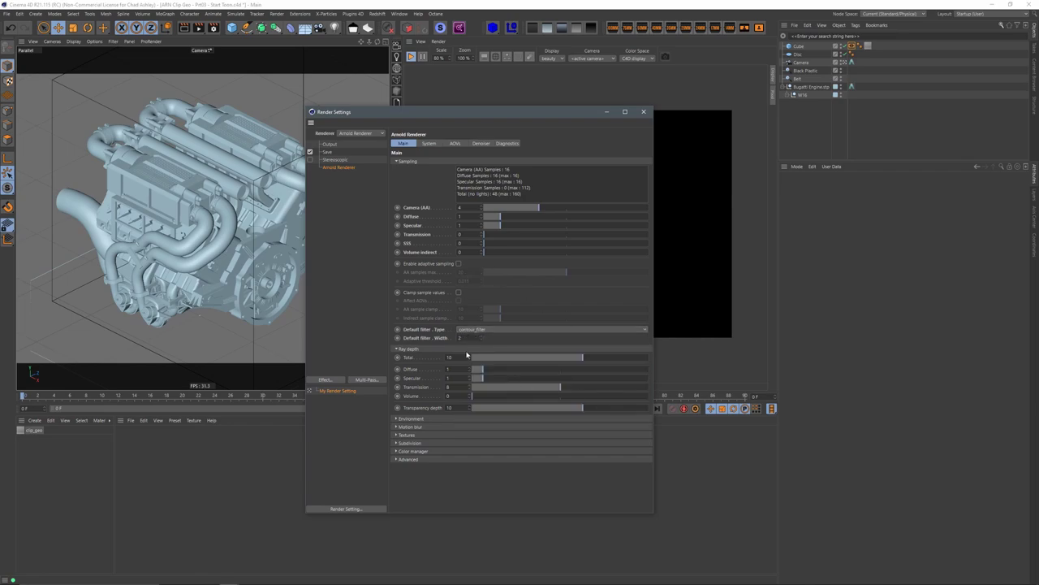
drag(494, 392, 433, 396)
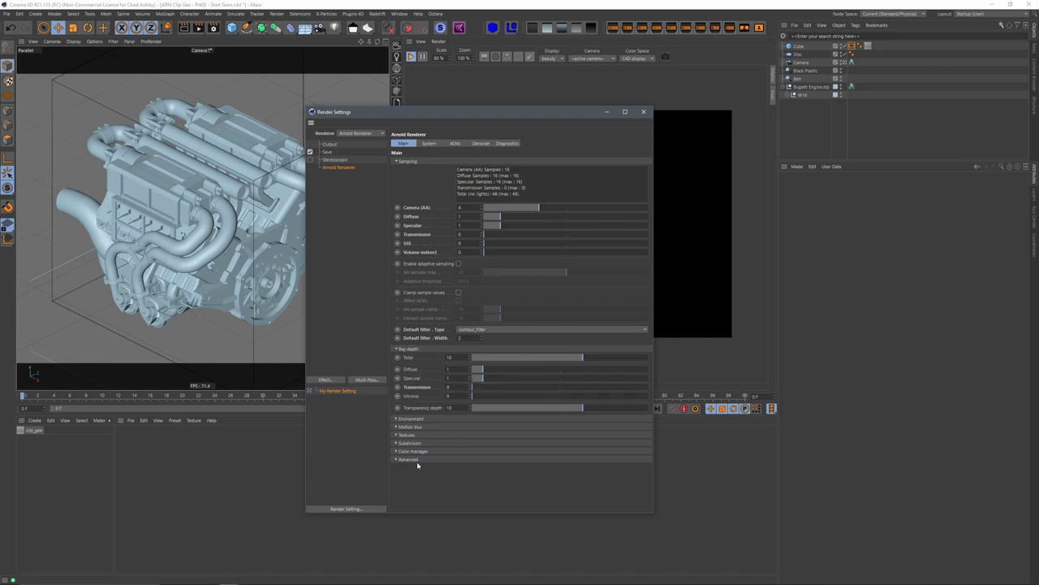
Step: Set Display bucket corners to enabled and turn on the custom bucket size for the IPR
click(429, 143)
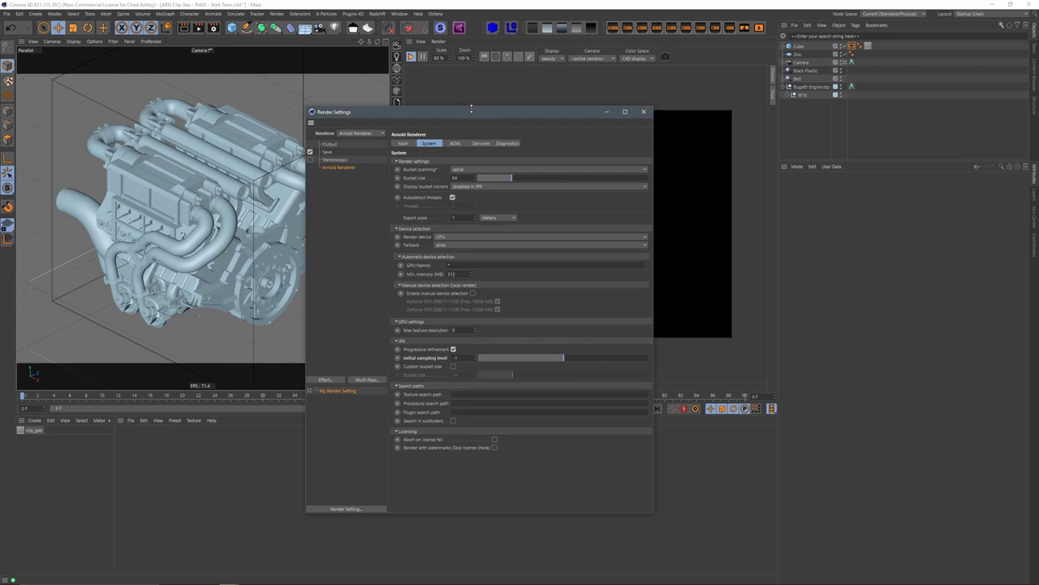
drag(471, 108, 458, 106)
click(458, 185)
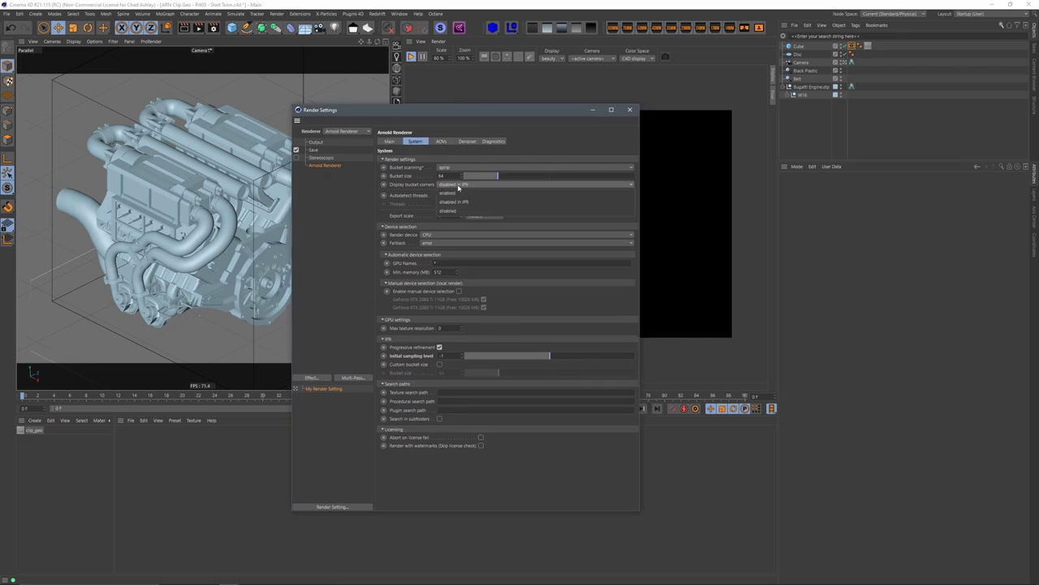
click(453, 193)
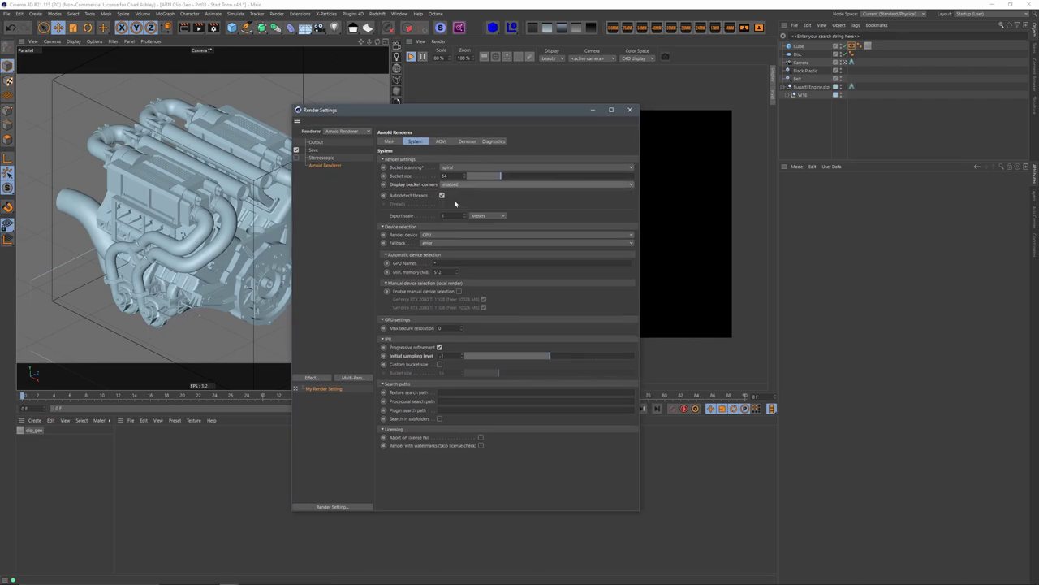
click(439, 364)
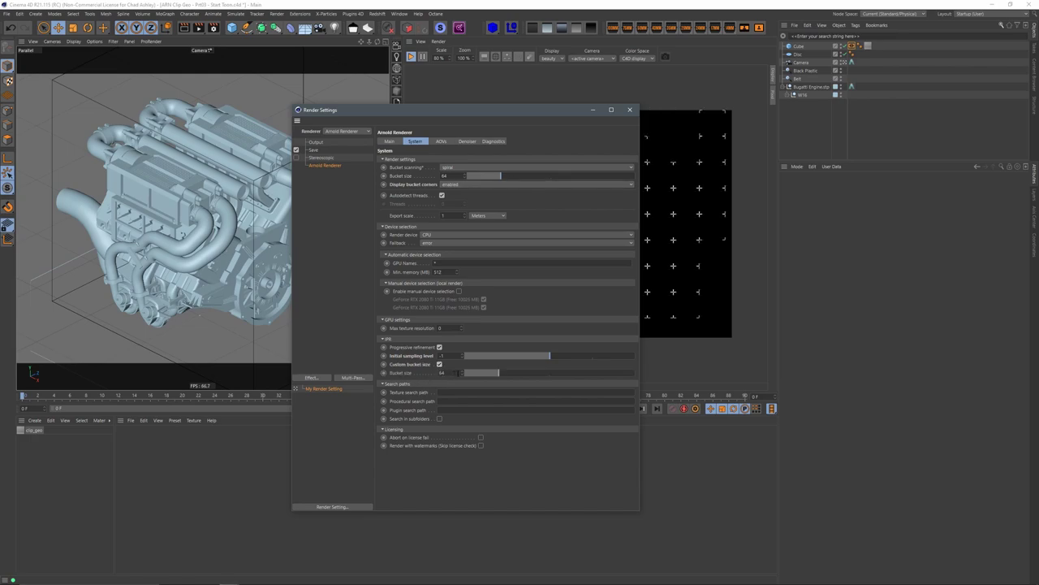
Step: Set the IPR's custom bucket size to 32 and close the render settings after reviewing the main sampling options
text(32)
key(Return)
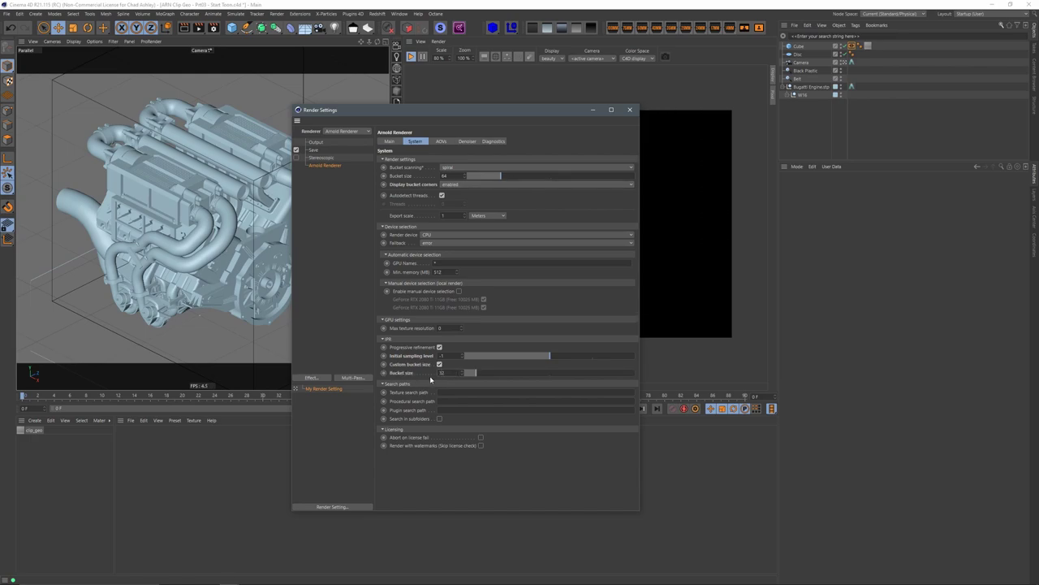
drag(495, 112, 376, 114)
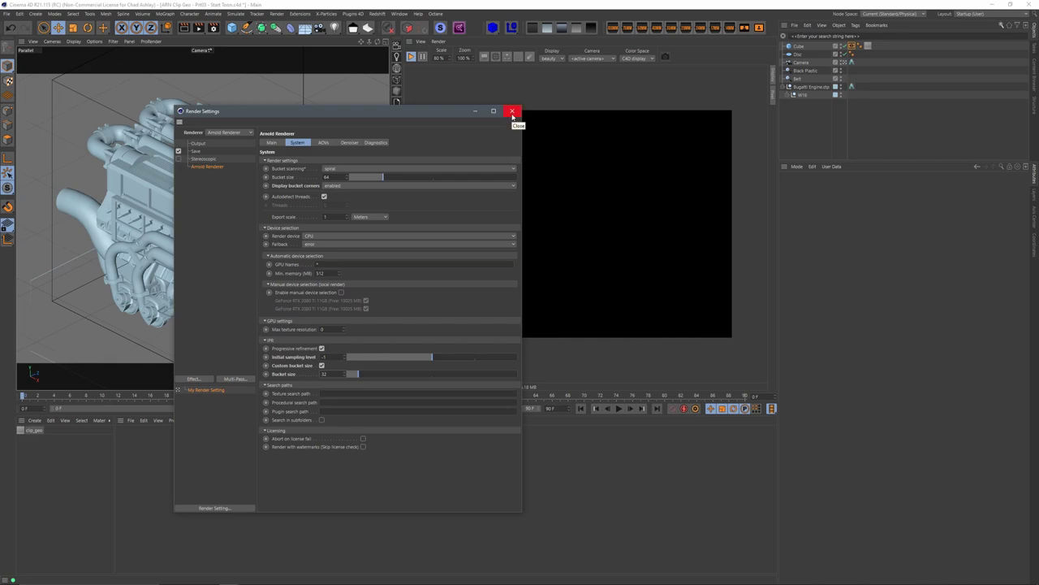
click(270, 143)
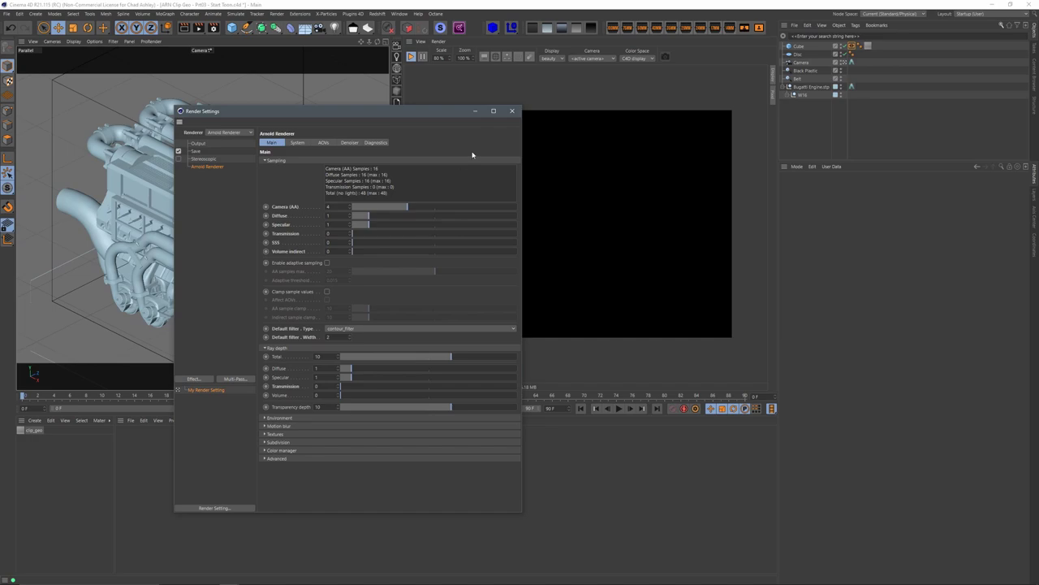
click(513, 112)
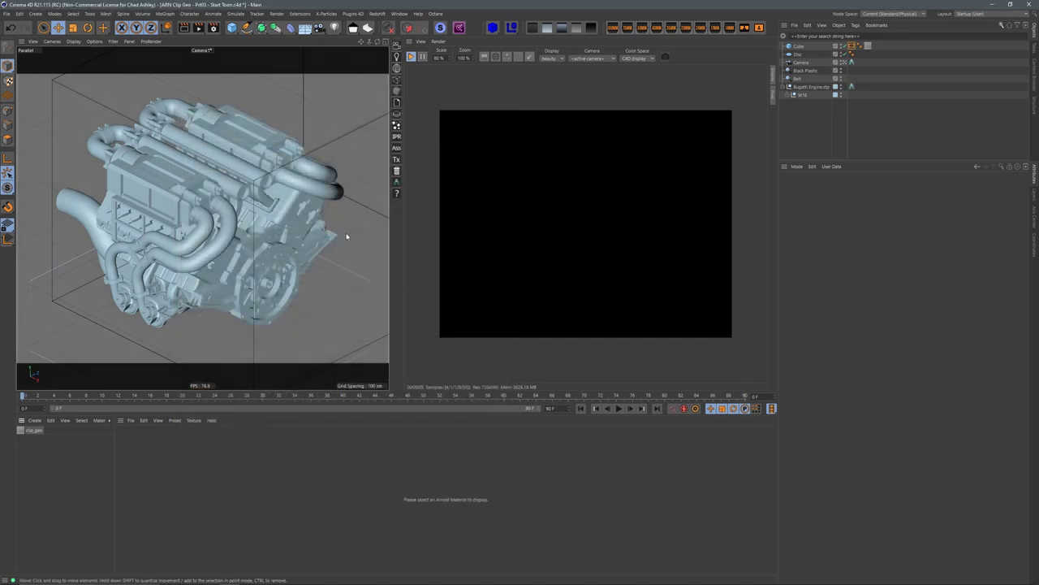
Step: Add an Arnold distant light and a Null object to the scene
click(396, 57)
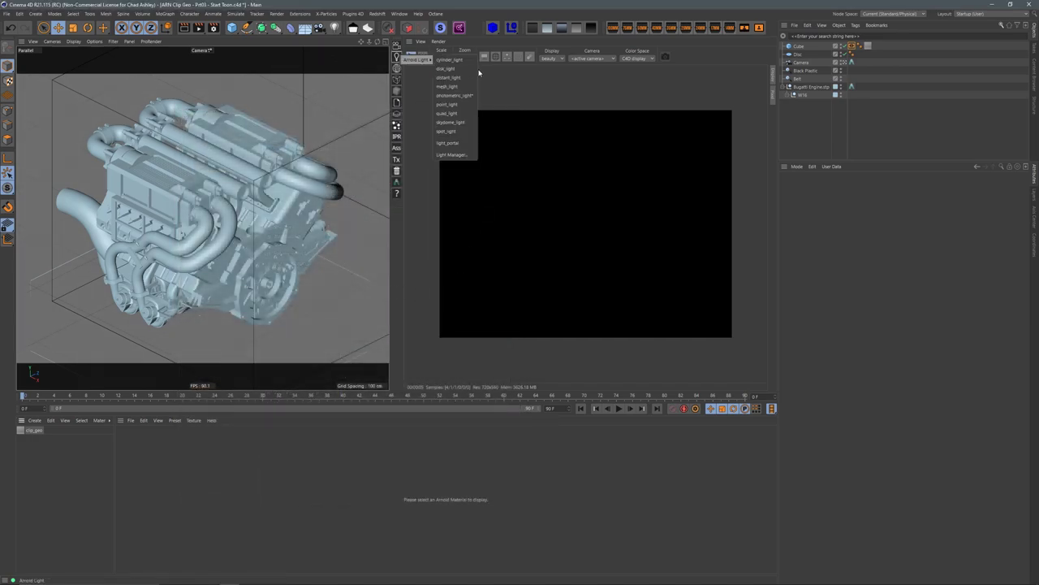
click(448, 77)
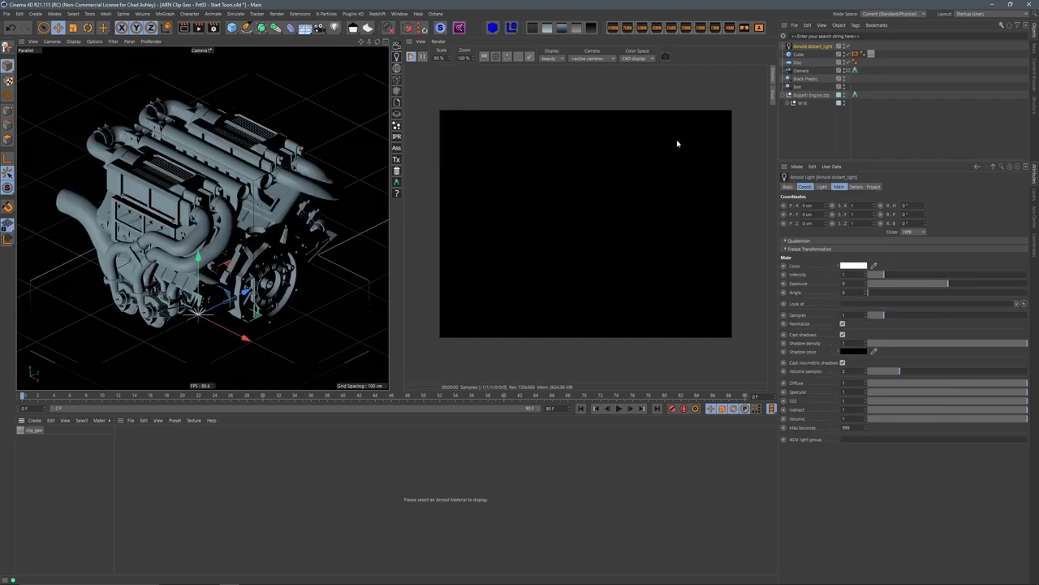
click(232, 28)
click(261, 39)
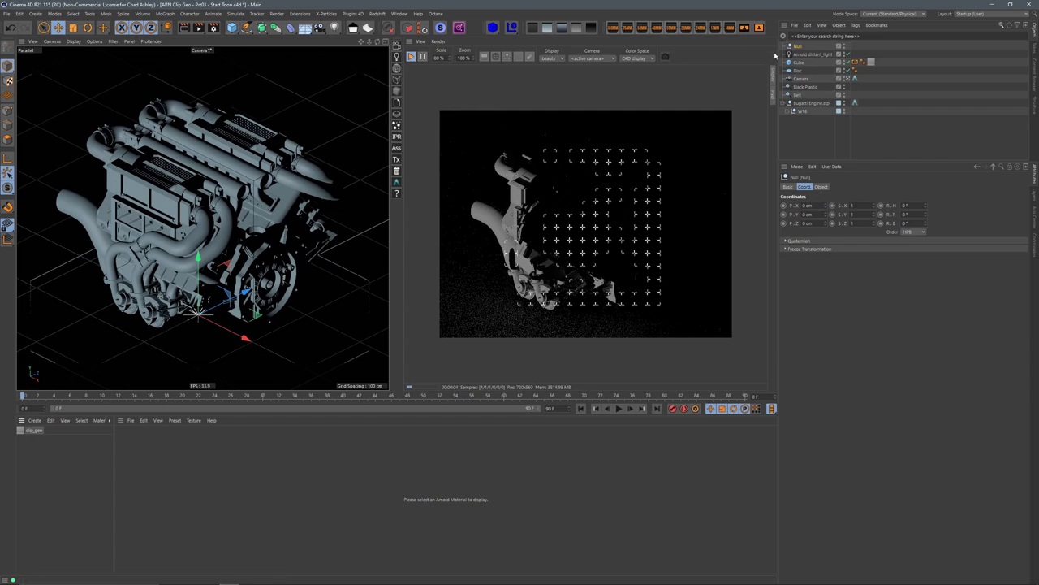
Step: Assign the Null as the distant light's Look at target and select the light
click(799, 53)
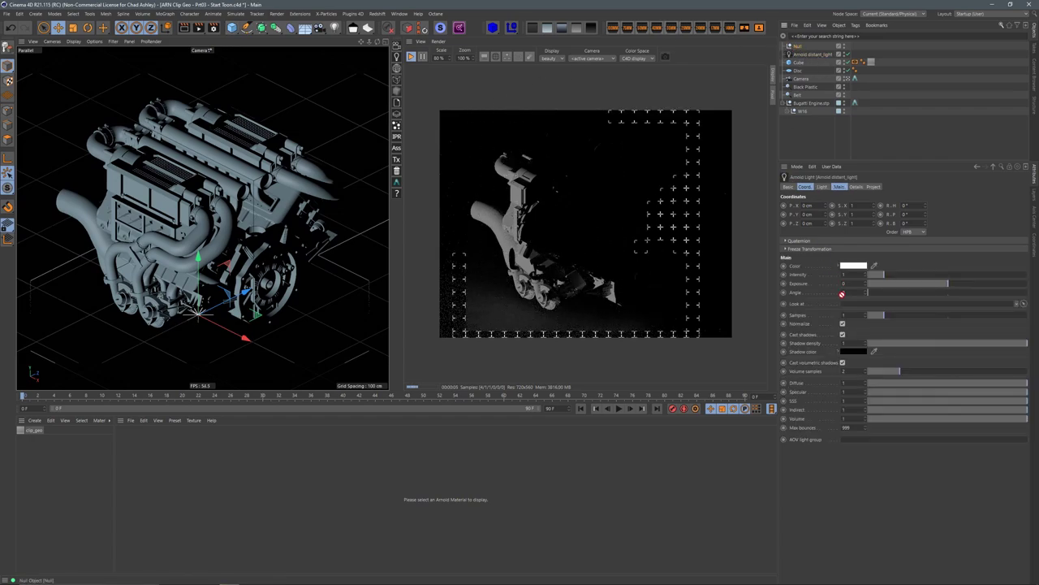
mouse_move(842, 293)
mouse_down()
mouse_move(860, 306)
mouse_move(850, 305)
mouse_up()
click(813, 54)
Step: Using the four-view layout, position the distant light above and beside the engine at about X 371, Y 522, Z -98 cm
scroll(314, 156, down, 1)
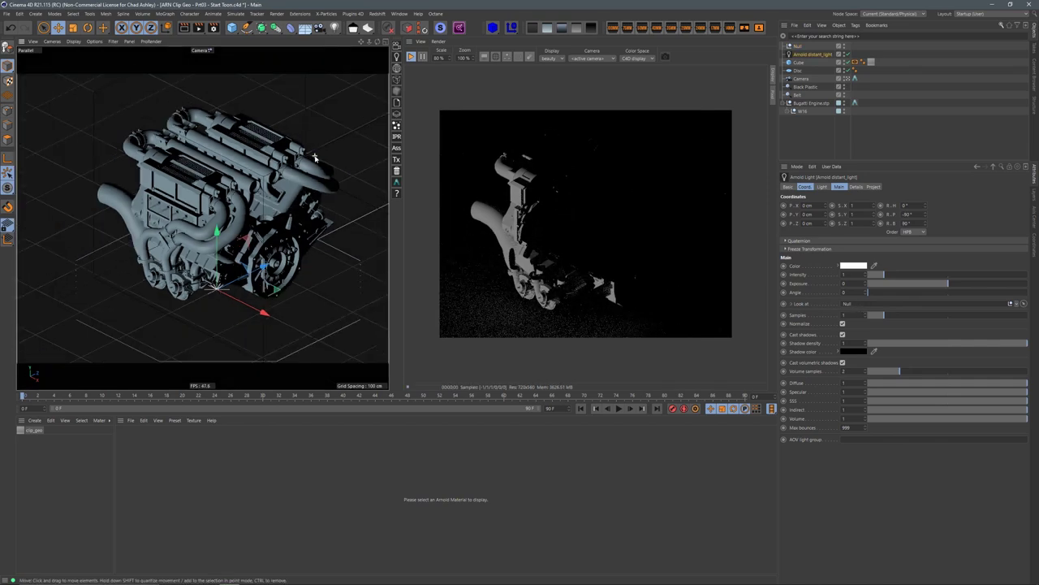
scroll(314, 155, up, 1)
middle_click(313, 156)
drag(328, 159, 395, 168)
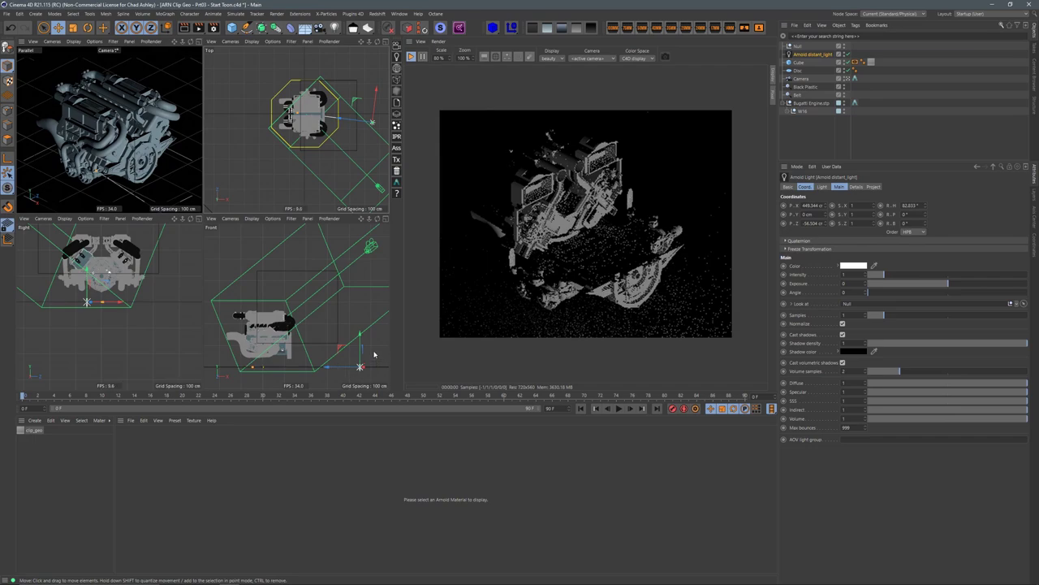
drag(360, 365, 355, 254)
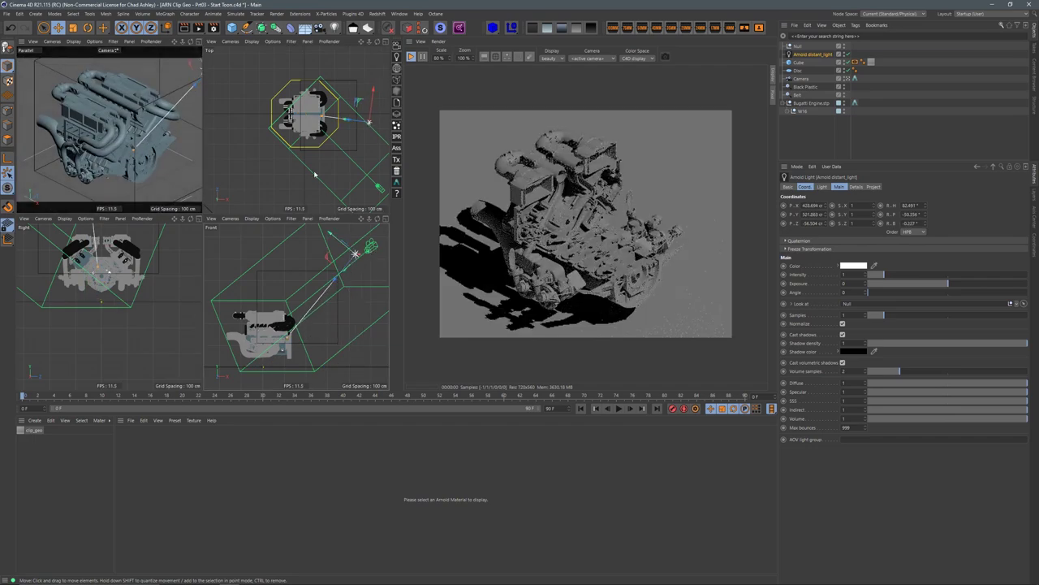
alt+middle_drag(365, 118, 324, 140)
mouse_move(358, 113)
mouse_down()
mouse_move(363, 123)
mouse_move(350, 119)
mouse_up()
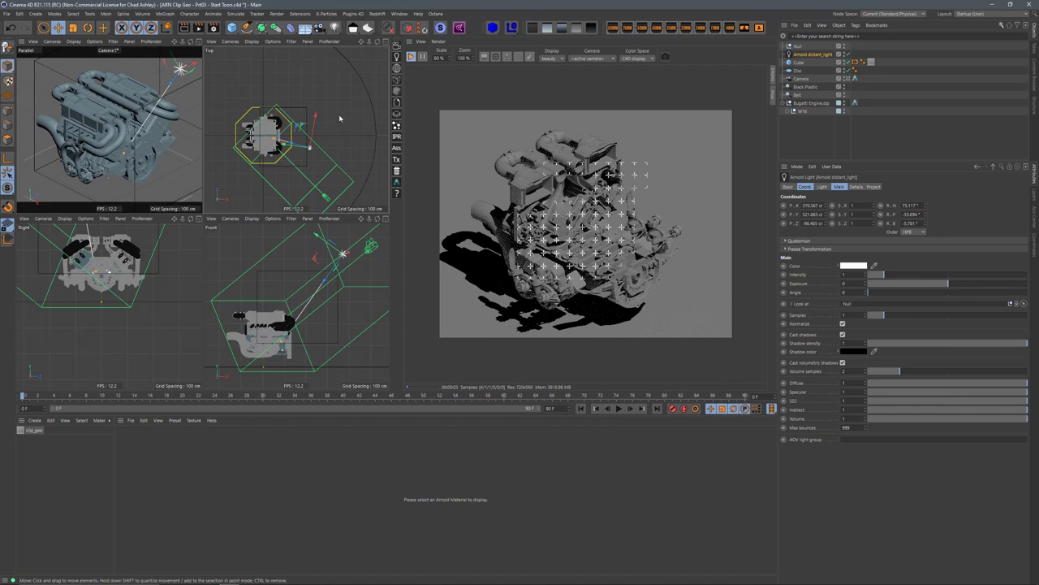
Step: Duplicate the distant light and place the copy on the engine's other side at about X -272, Y 402, Z -667 cm
ctrl+drag(344, 121, 270, 208)
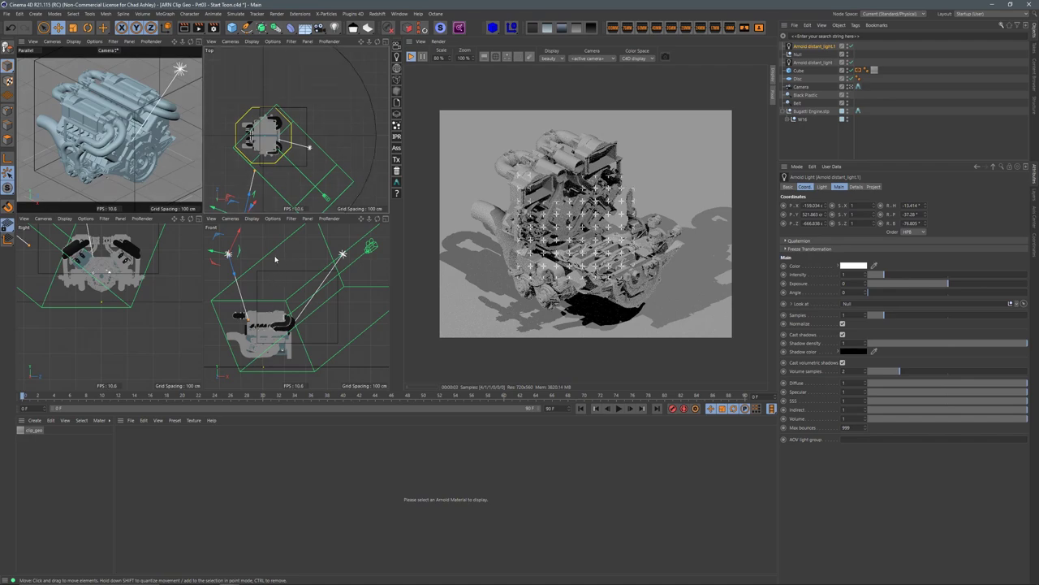
drag(275, 259, 252, 286)
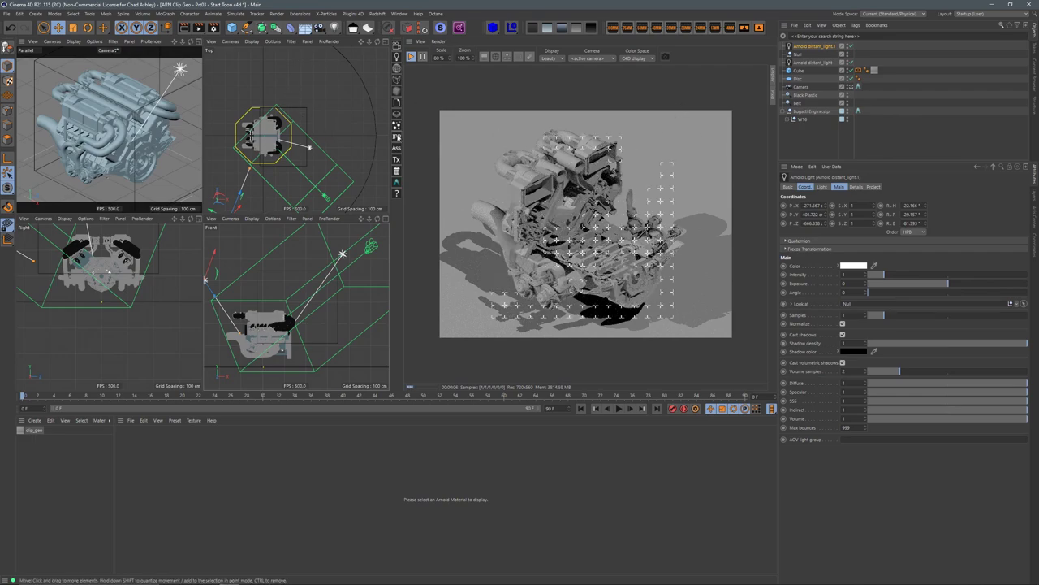
alt+middle_drag(265, 153, 309, 116)
alt+right_drag(309, 116, 322, 119)
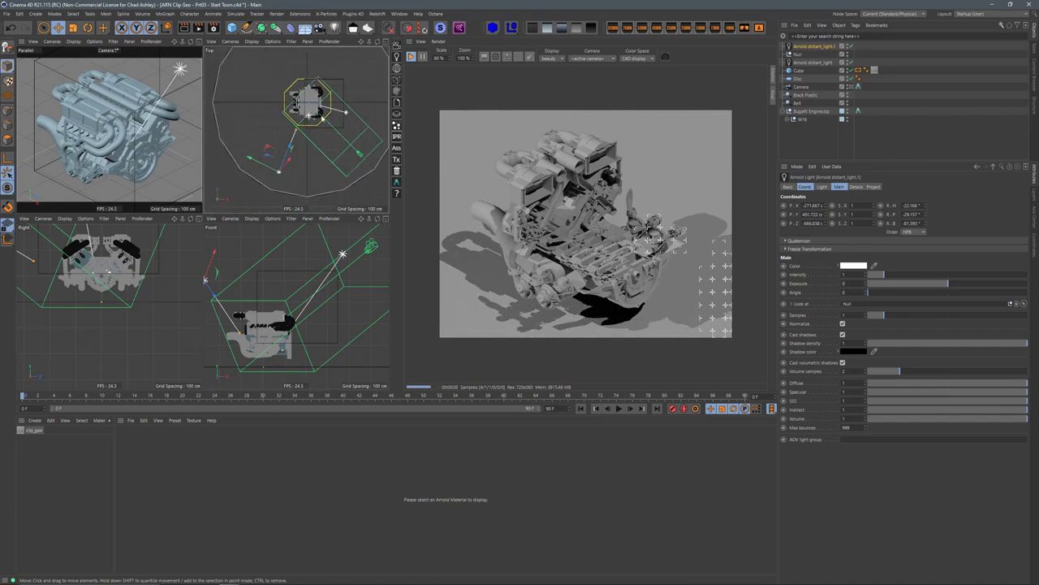
alt+middle_drag(322, 118, 306, 137)
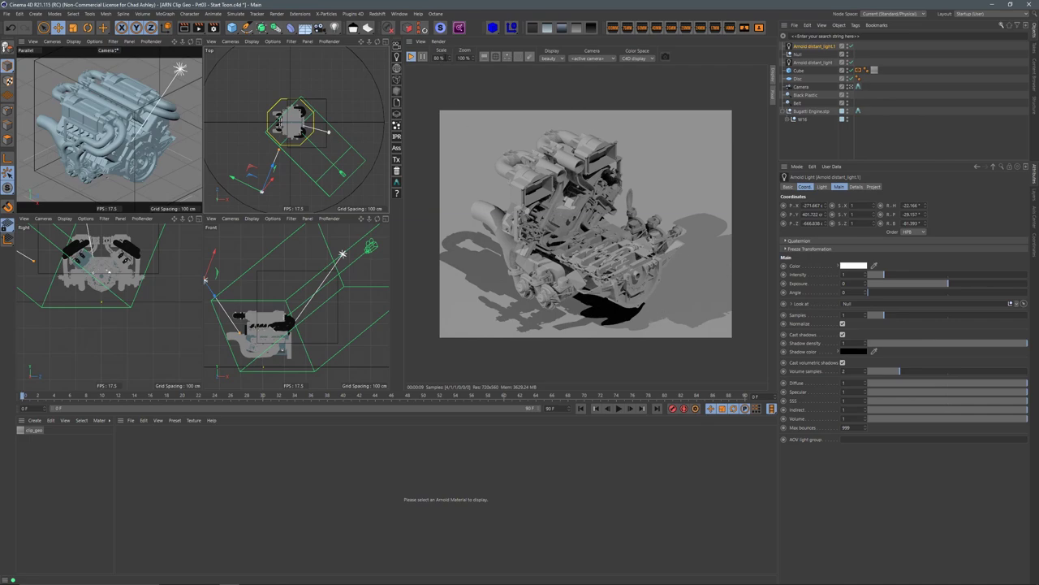
Step: Set the IPR scale to 100 % and draw a render region around the whole engine
text(100)
key(Return)
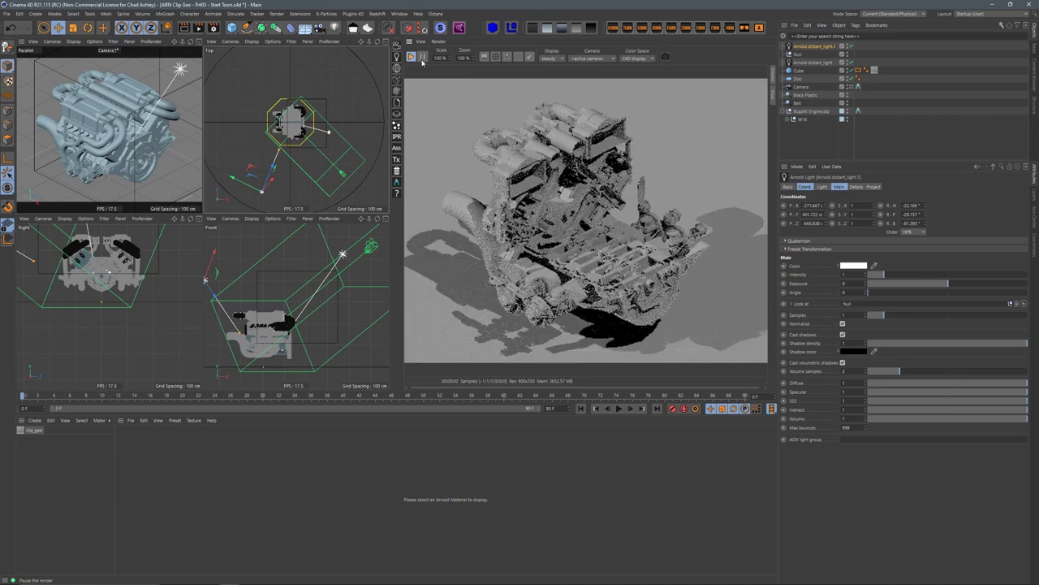
drag(497, 191, 728, 353)
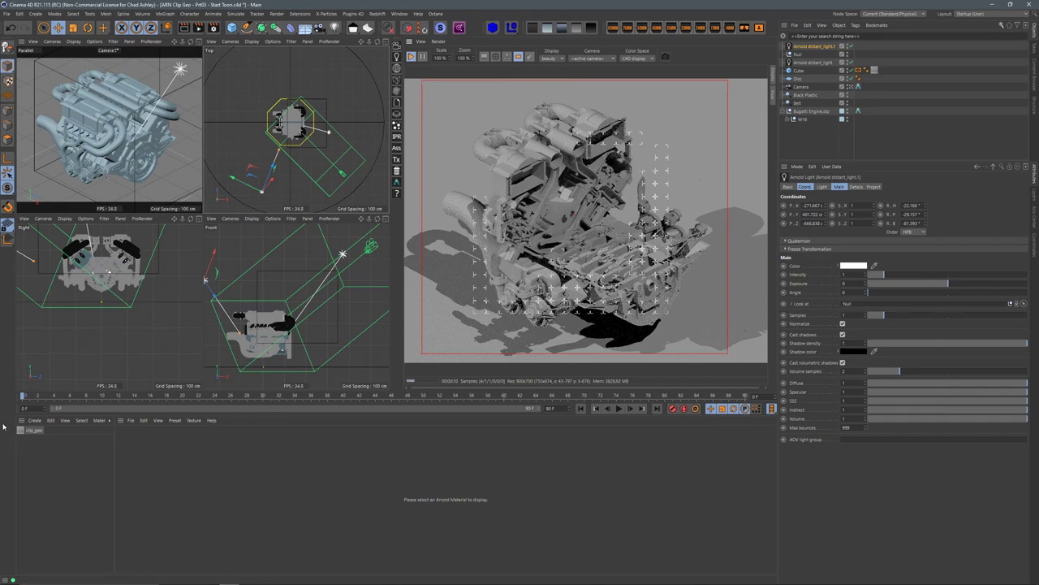
Step: Create an Arnold toon material, rename it Engine, and apply it to the Bugatti Engine object
click(34, 420)
mouse_move(85, 461)
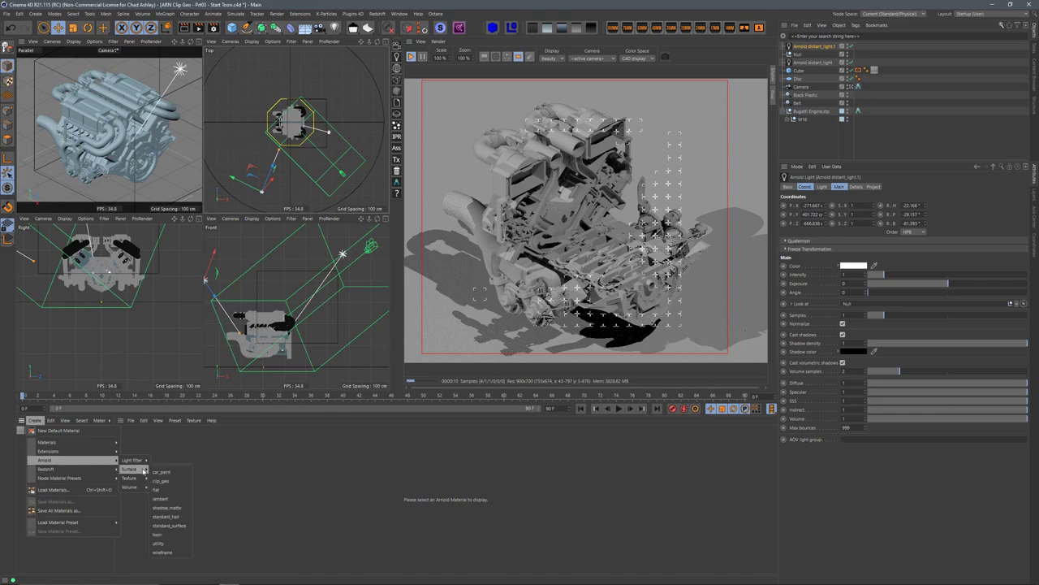
click(167, 544)
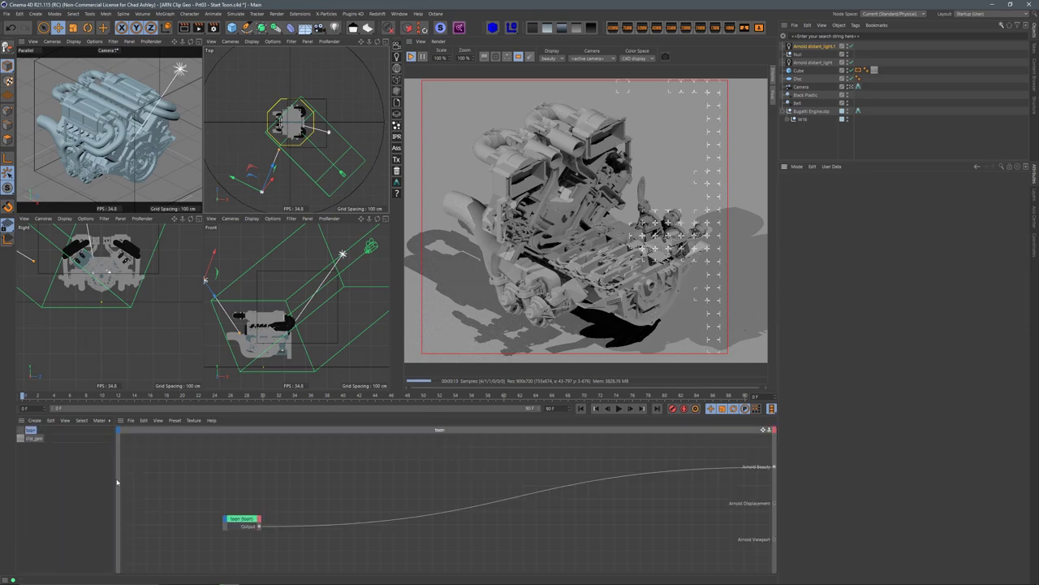
double_click(33, 430)
text(Engine)
key(Return)
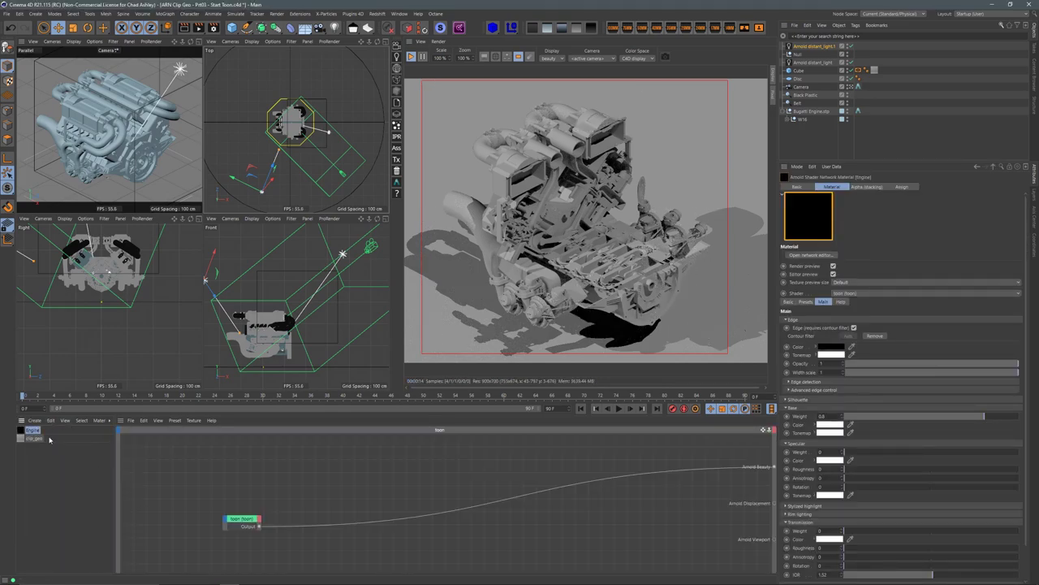
drag(31, 434, 817, 111)
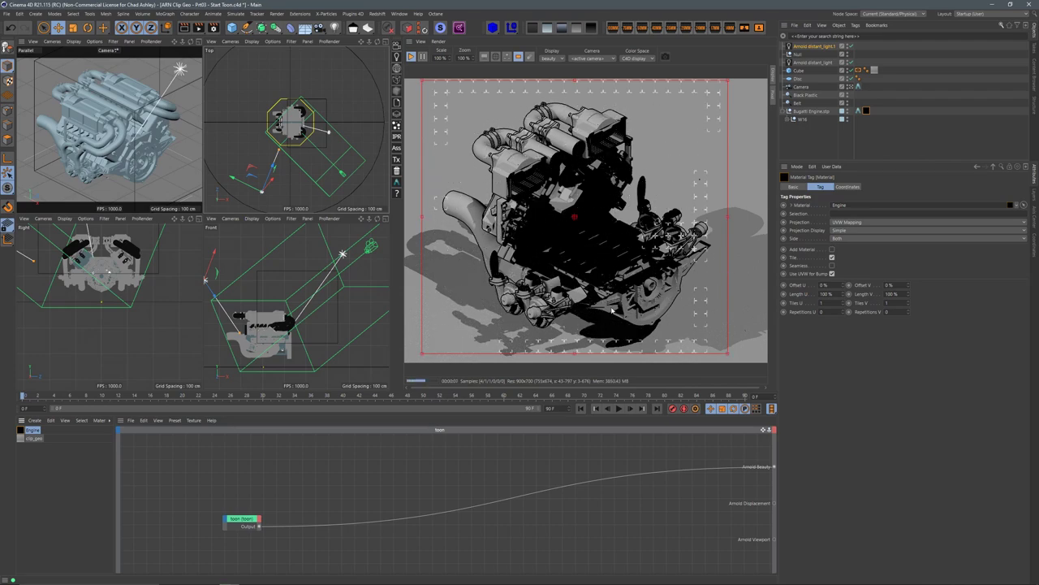
Step: Set the toon shader's Base weight to 1
drag(241, 518, 381, 490)
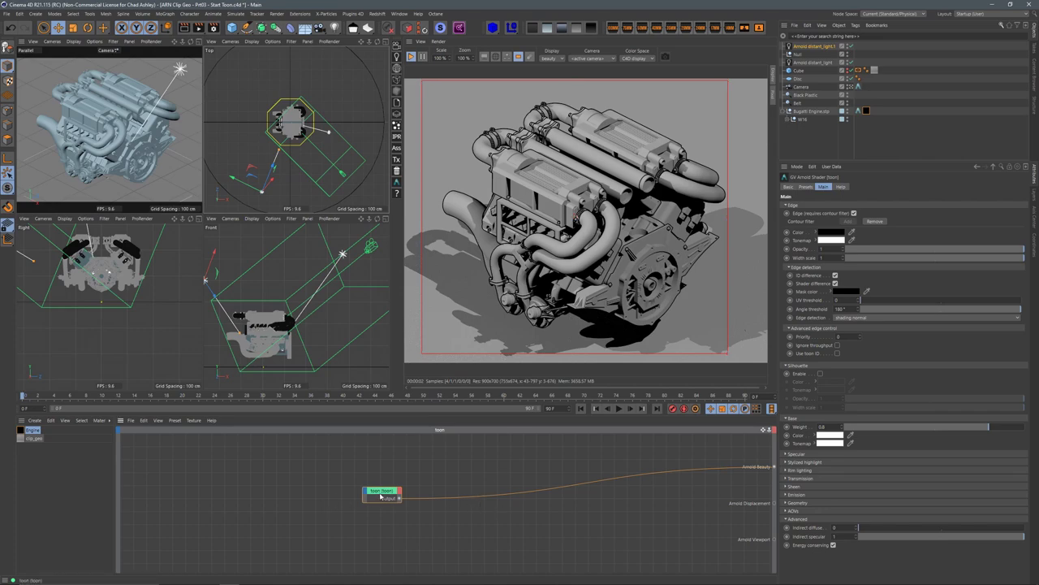
drag(383, 494, 436, 486)
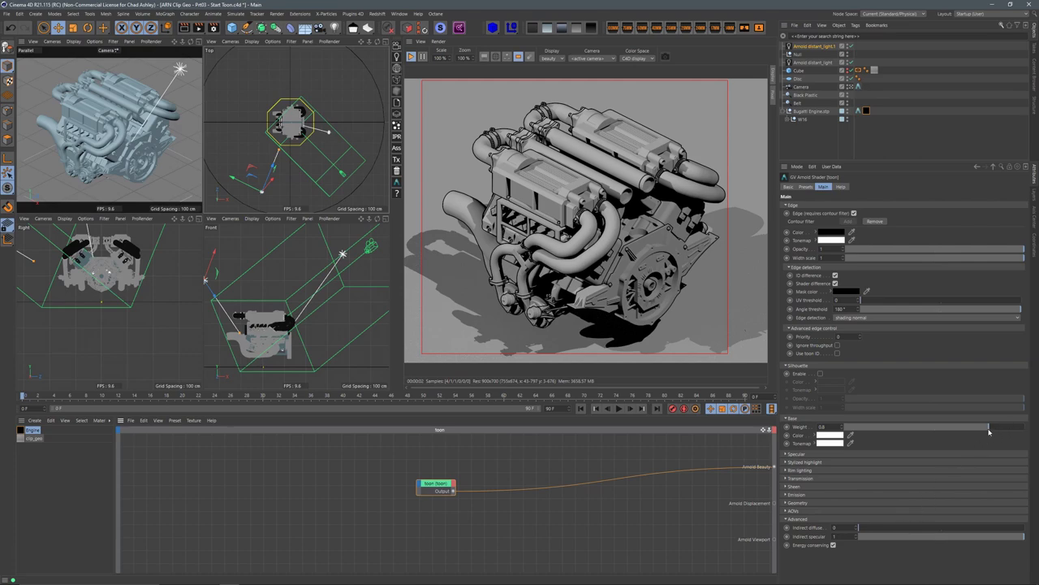
drag(989, 431, 1012, 433)
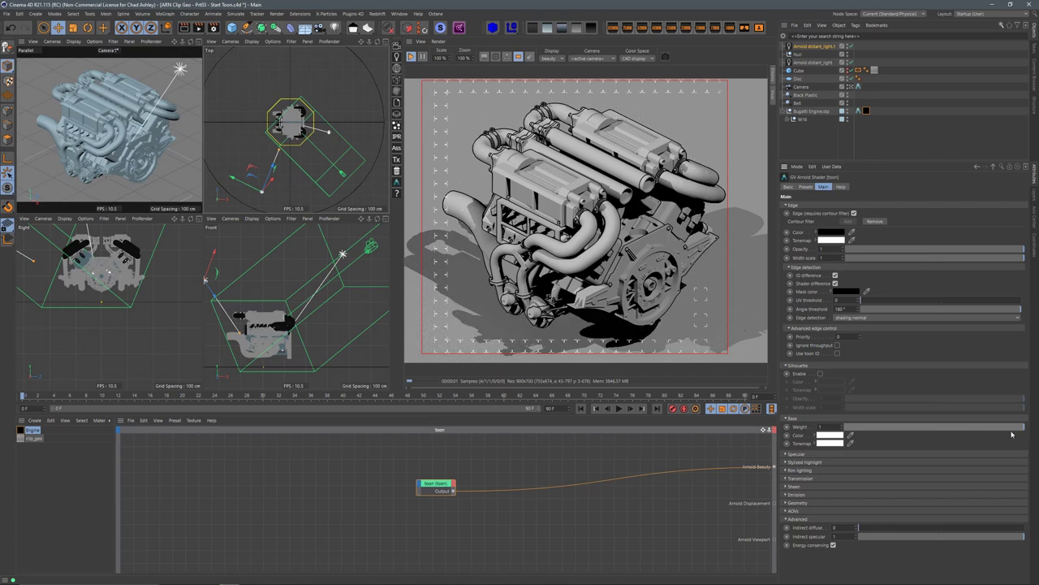
Step: Add a ramp_rgb node to the Engine material's network and place it before the toon node
drag(436, 484, 471, 497)
click(473, 464)
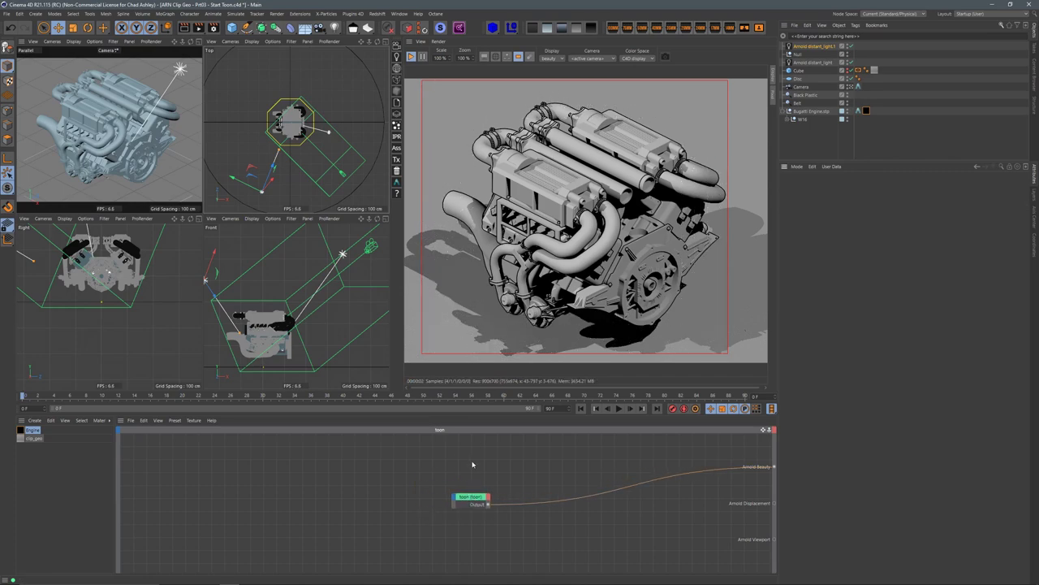
key(Tab)
text(ram)
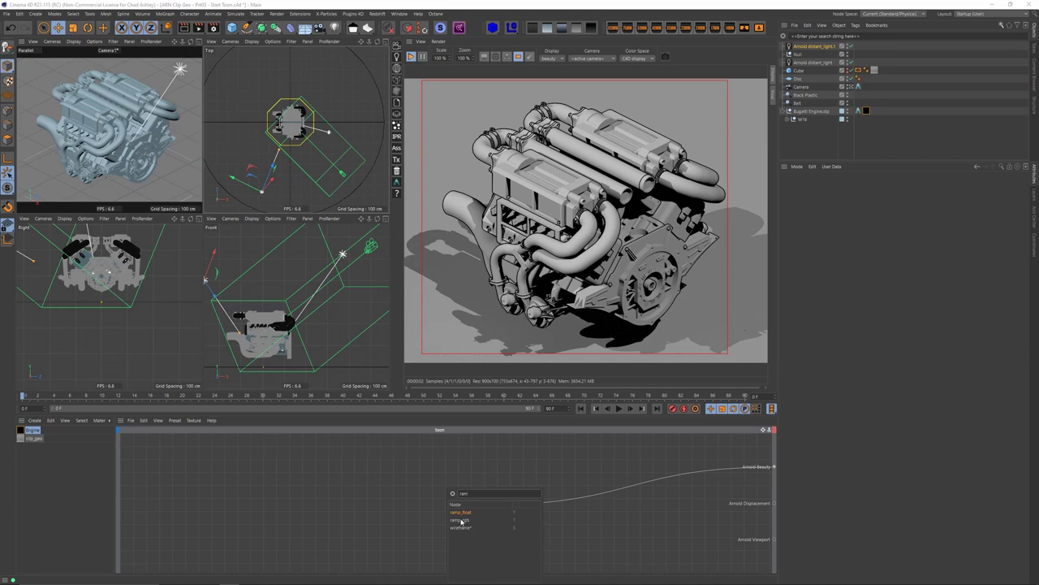
click(460, 520)
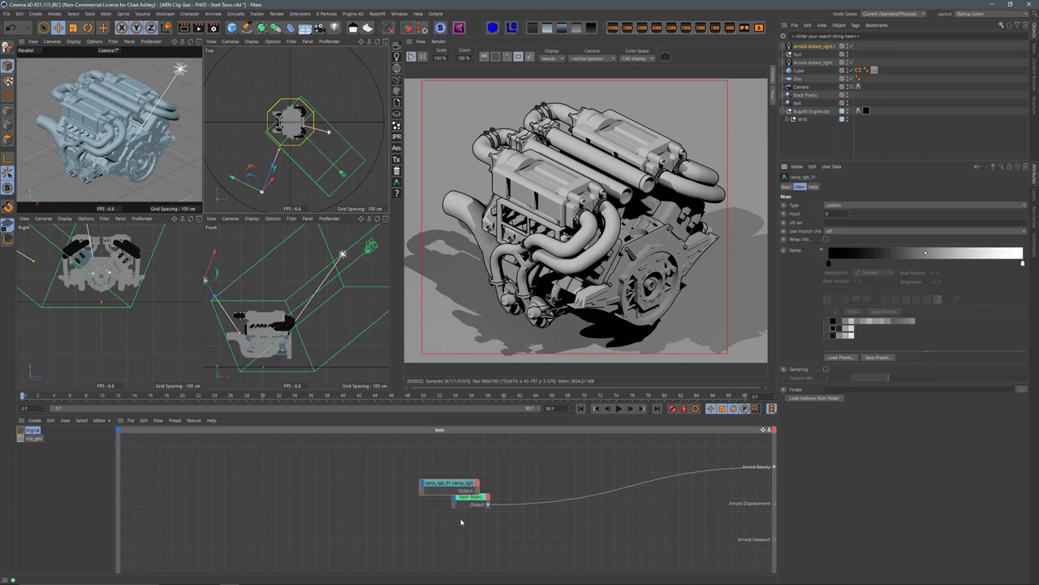
drag(455, 487, 380, 483)
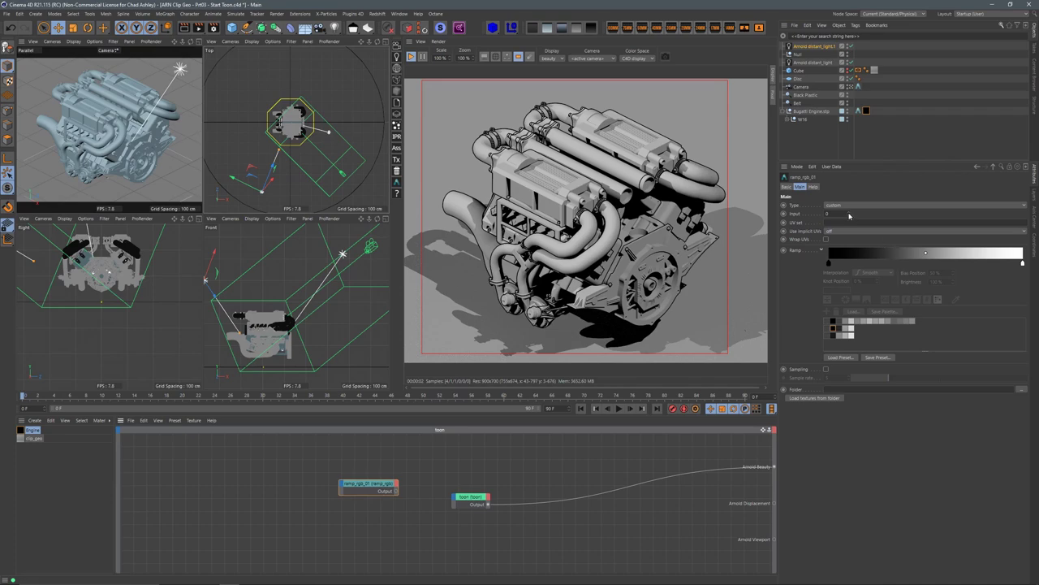
Step: Set the ramp type to u with Step interpolation on all knots, and move the white knot to about 8.6 %
click(845, 206)
click(843, 225)
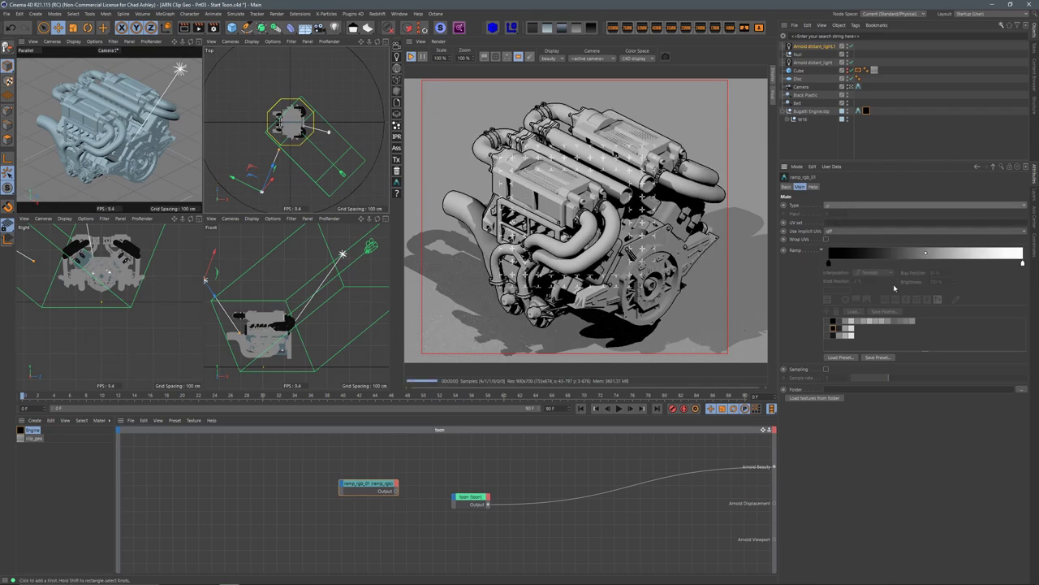
right_click(846, 255)
mouse_move(883, 298)
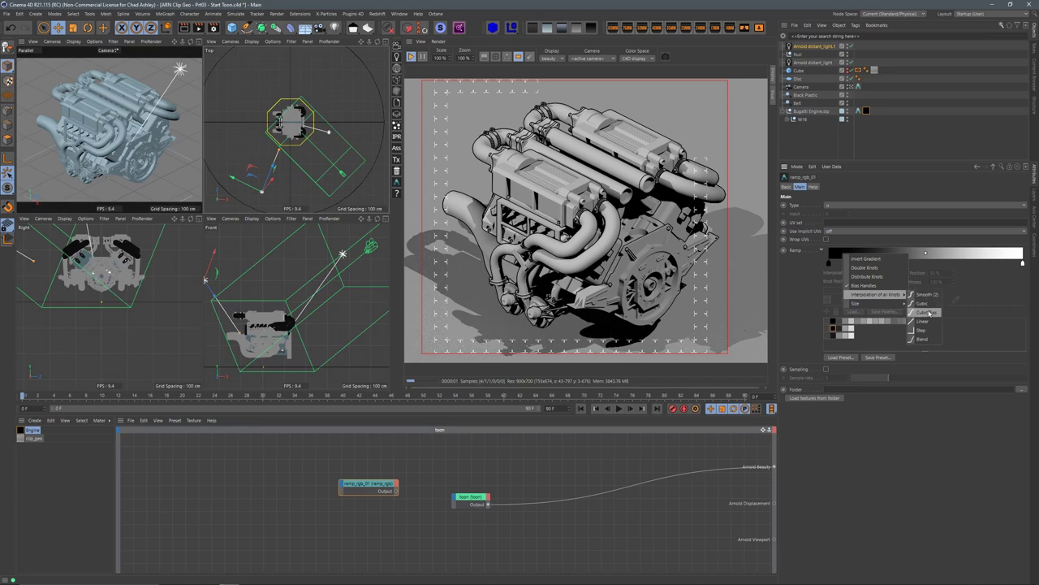
click(922, 330)
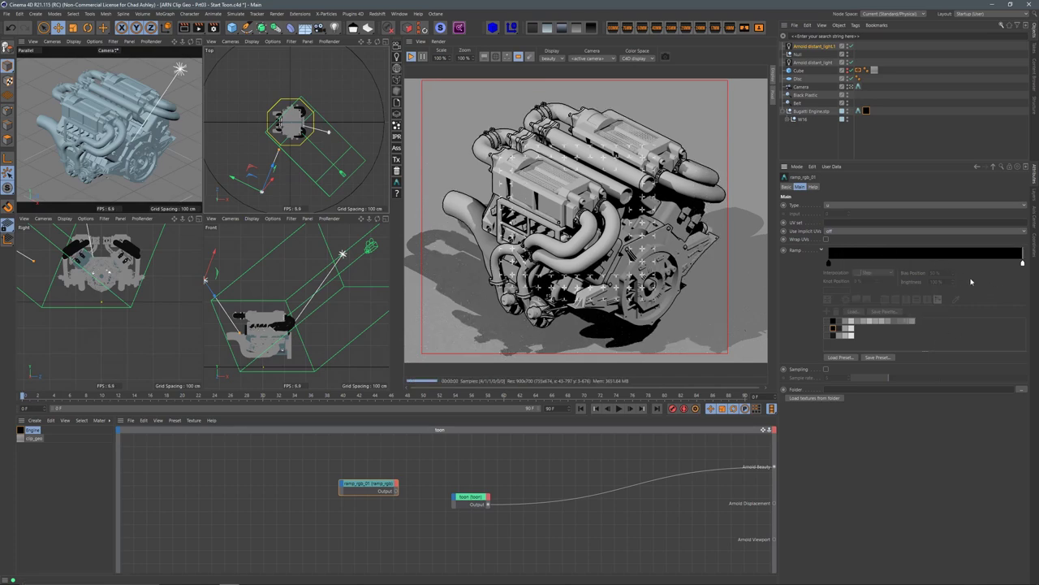
drag(1022, 264, 843, 265)
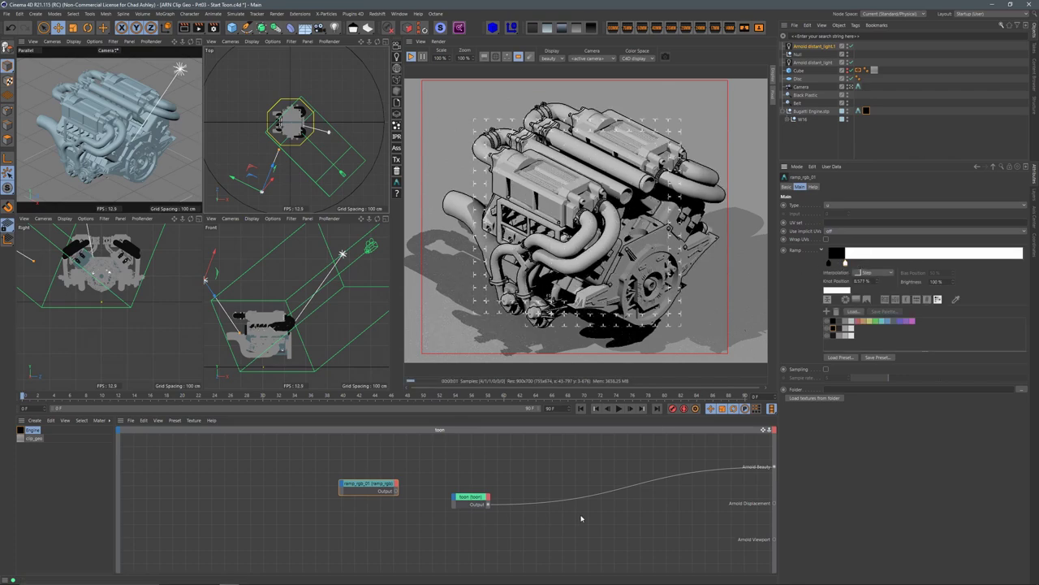
Step: Connect the ramp_rgb output to the toon node's Base Tonemap and tidy the ramp node's position
drag(397, 492, 477, 495)
mouse_move(492, 507)
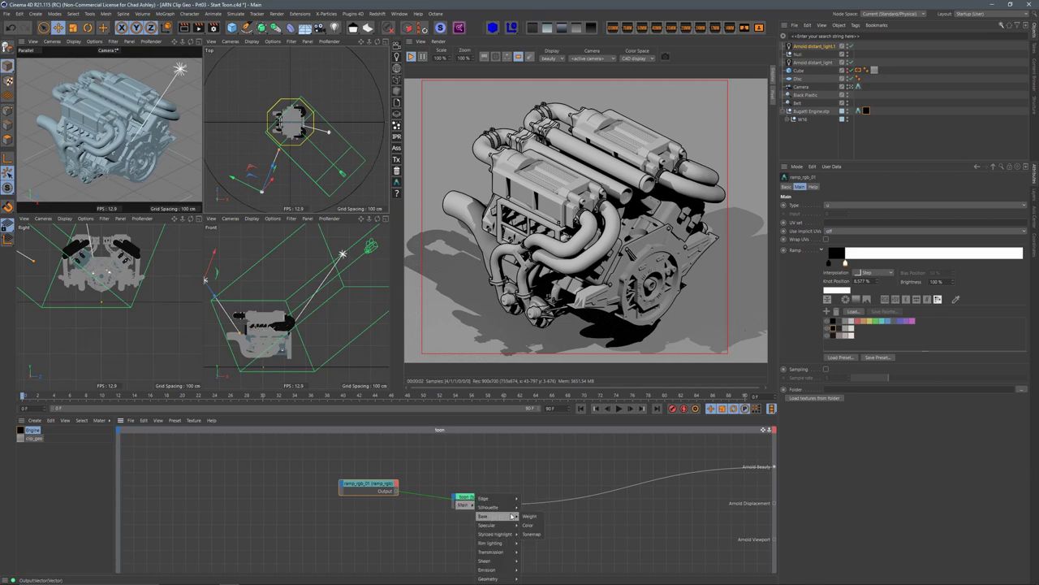
click(532, 525)
drag(387, 488, 402, 496)
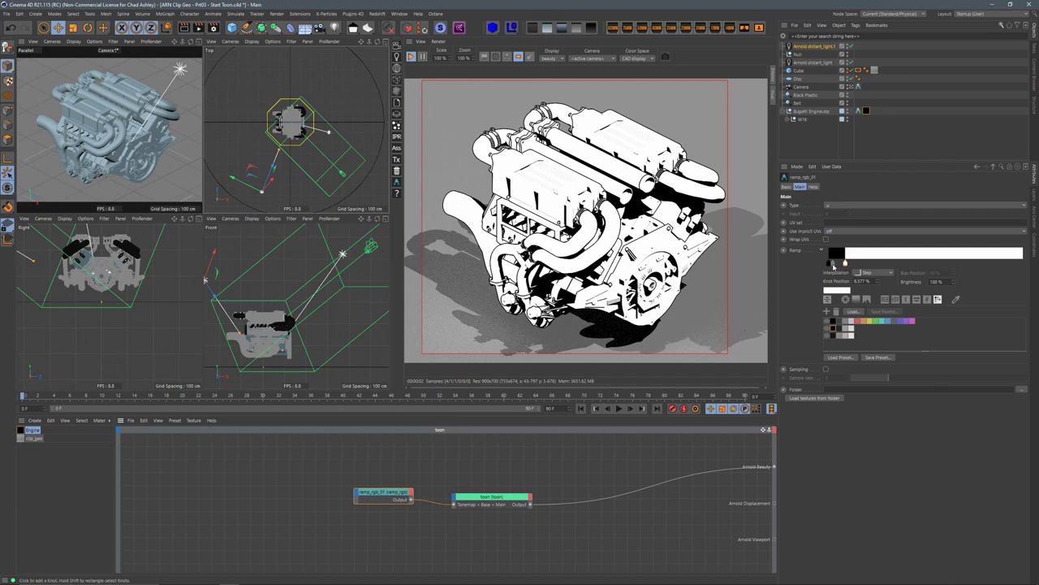
Step: Recolor the ramp's black knot dark grey, then move the white knot to about 4 % and make it mid grey (RGB 156)
click(829, 265)
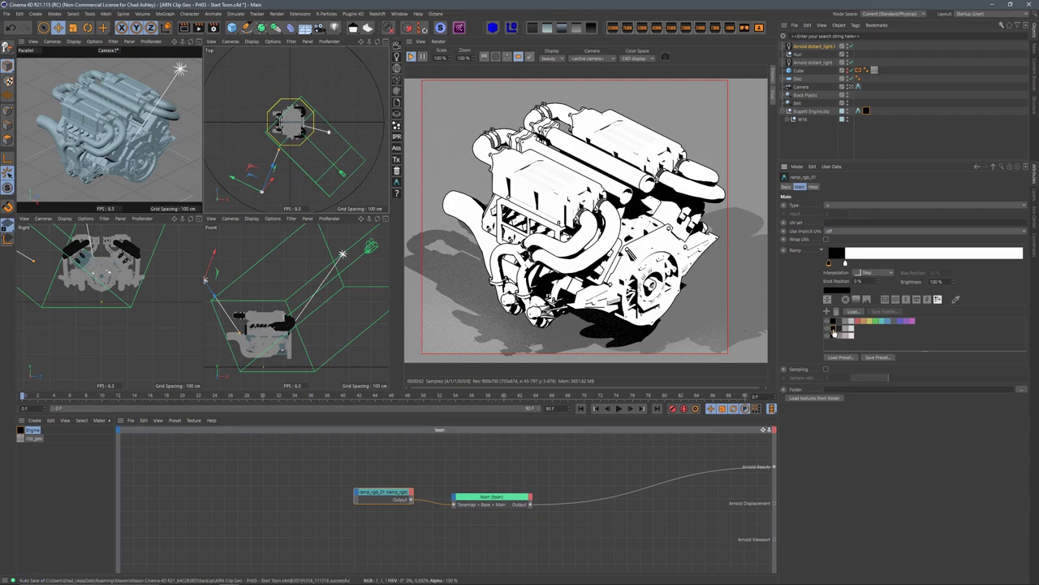
click(842, 332)
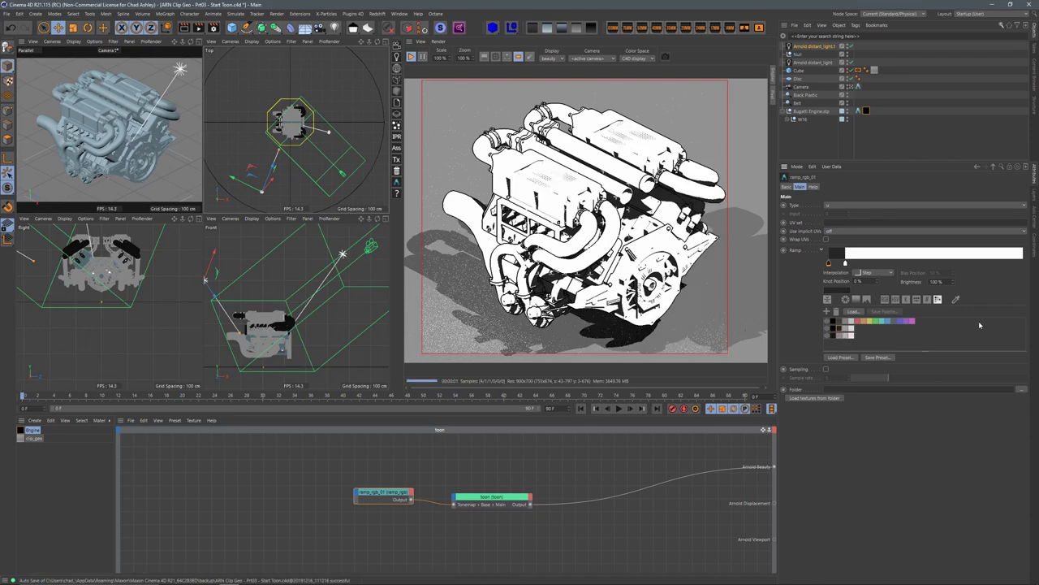
drag(846, 266, 837, 264)
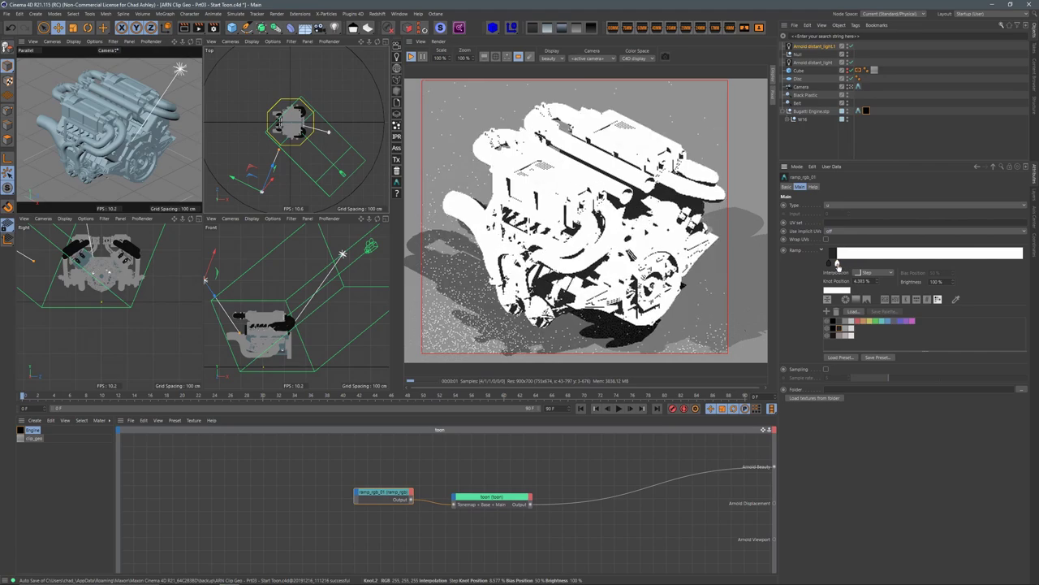
click(846, 329)
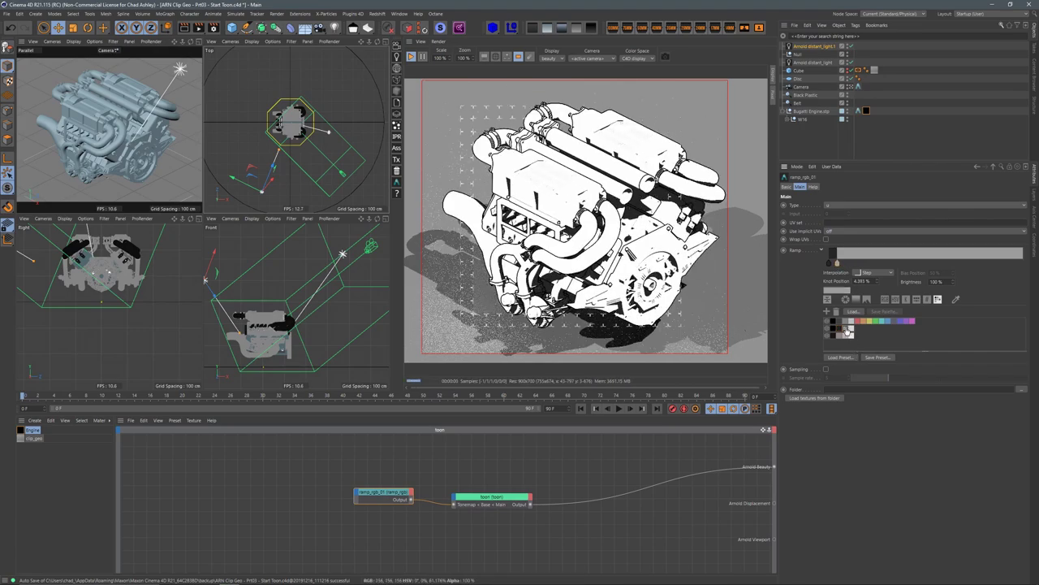
Step: Add a third ramp knot in light grey (RGB 215) and move it to about 27.2 %
click(850, 264)
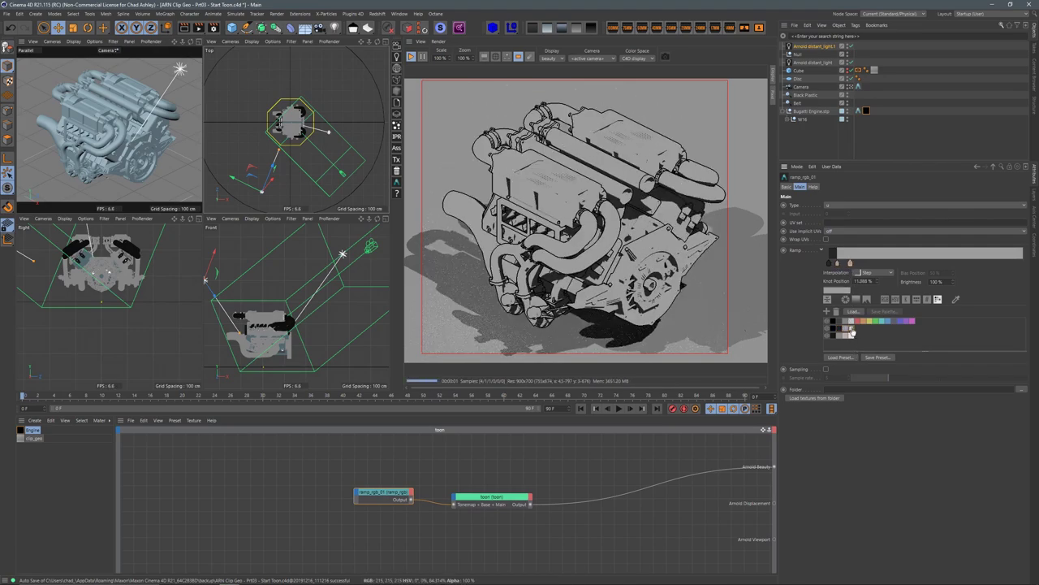
click(852, 329)
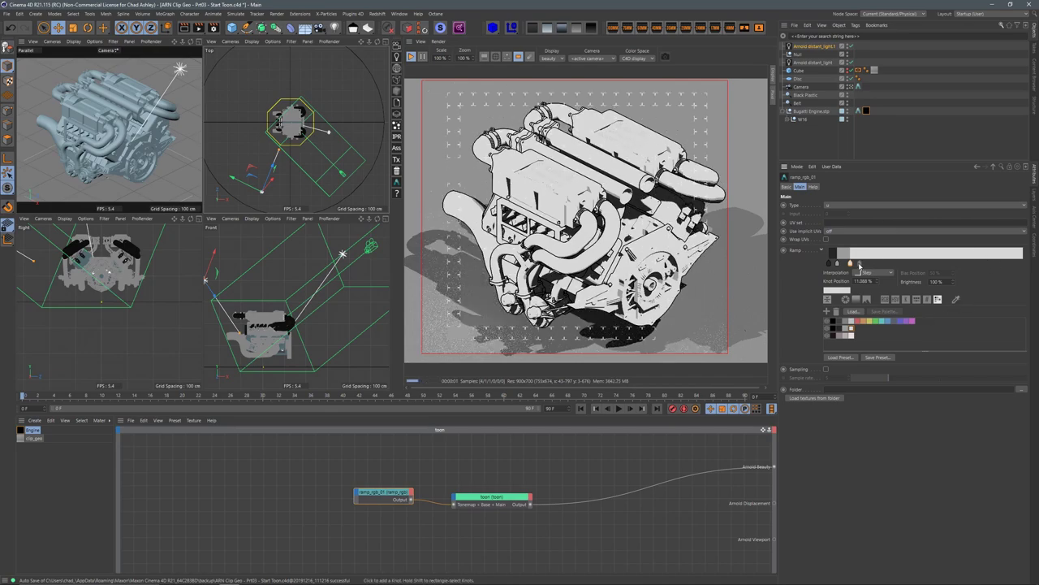
drag(851, 266, 883, 266)
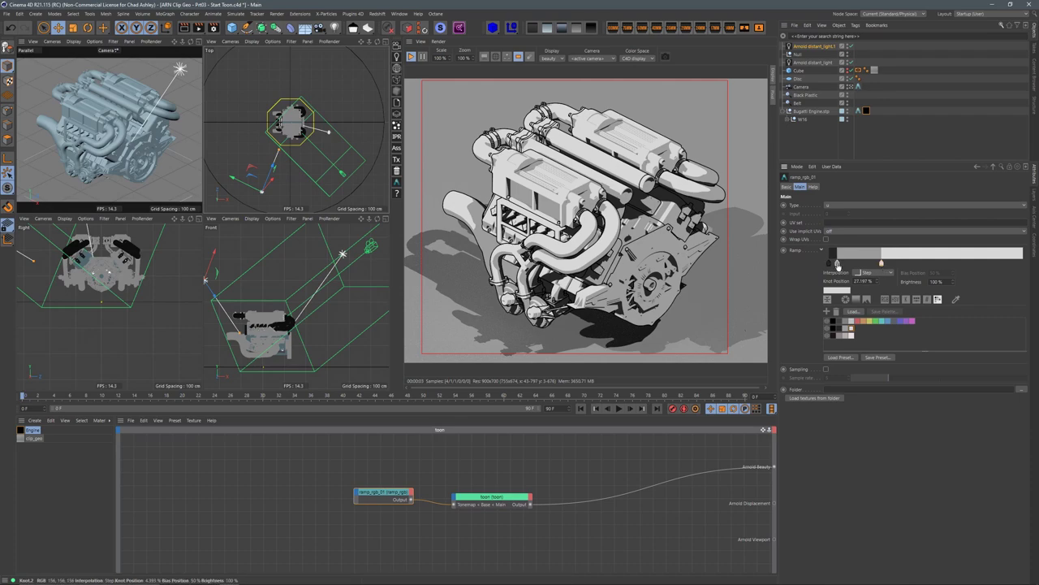
Step: Shift the mid-grey ramp knot to about 6.3 % to widen the dark band
mouse_move(837, 264)
mouse_move(837, 264)
mouse_down()
mouse_move(856, 265)
mouse_move(841, 265)
mouse_up()
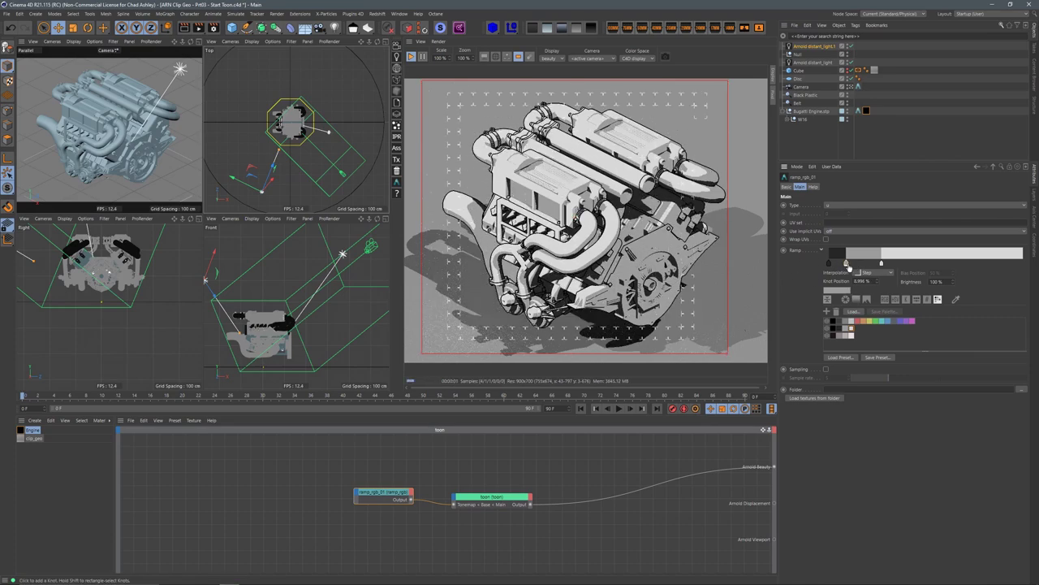
drag(846, 265, 842, 265)
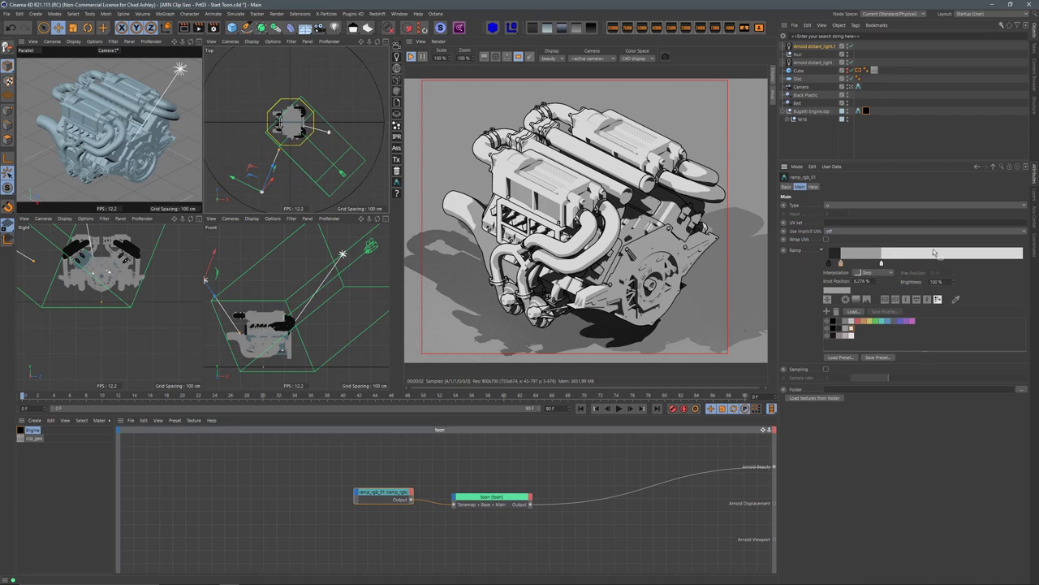
Step: Try Smooth interpolation on all ramp knots with extra and shifted knots, and undo these changes
right_click(898, 255)
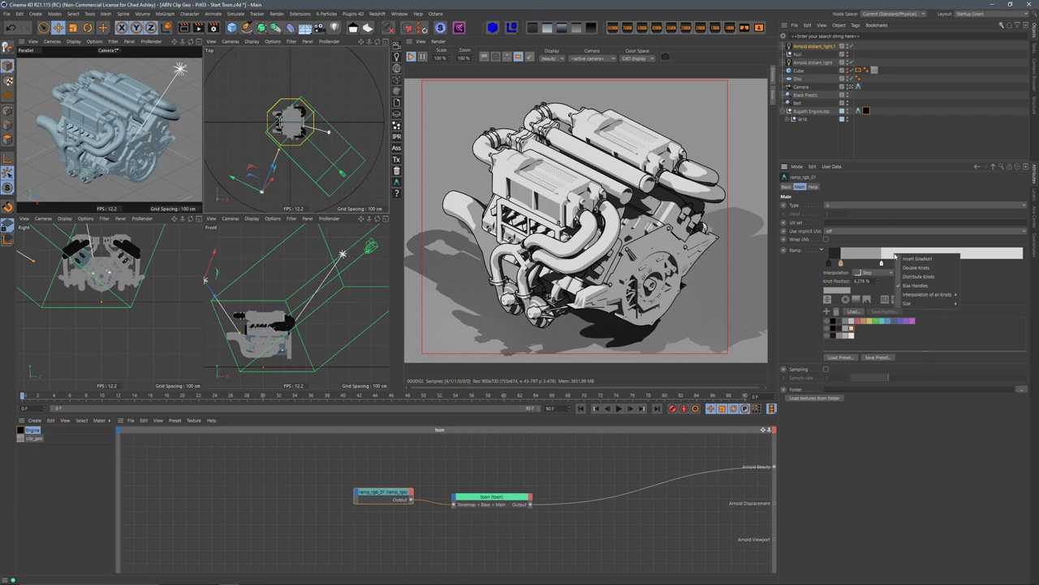
mouse_move(930, 294)
click(987, 295)
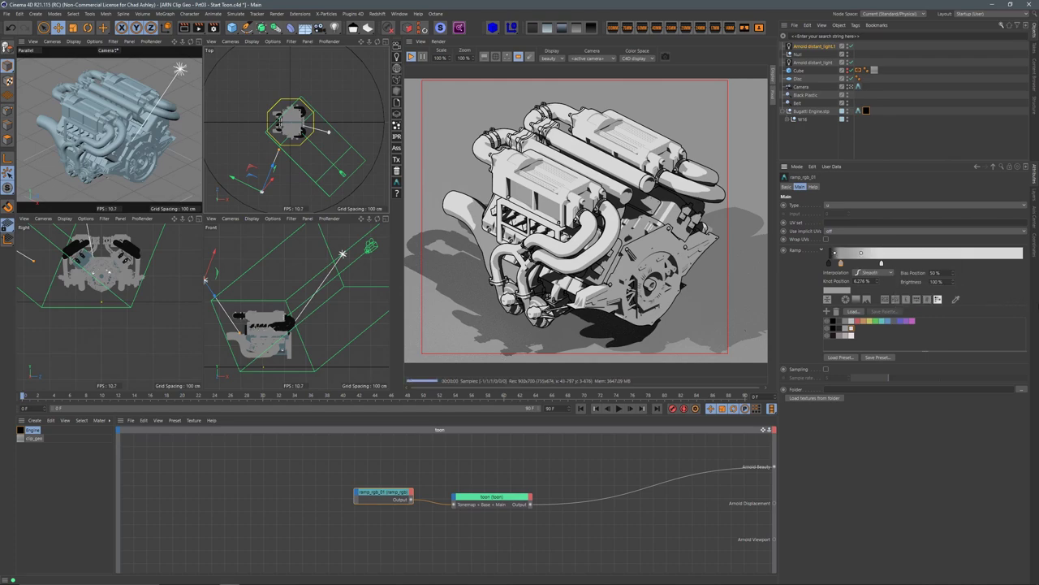
drag(828, 267, 879, 268)
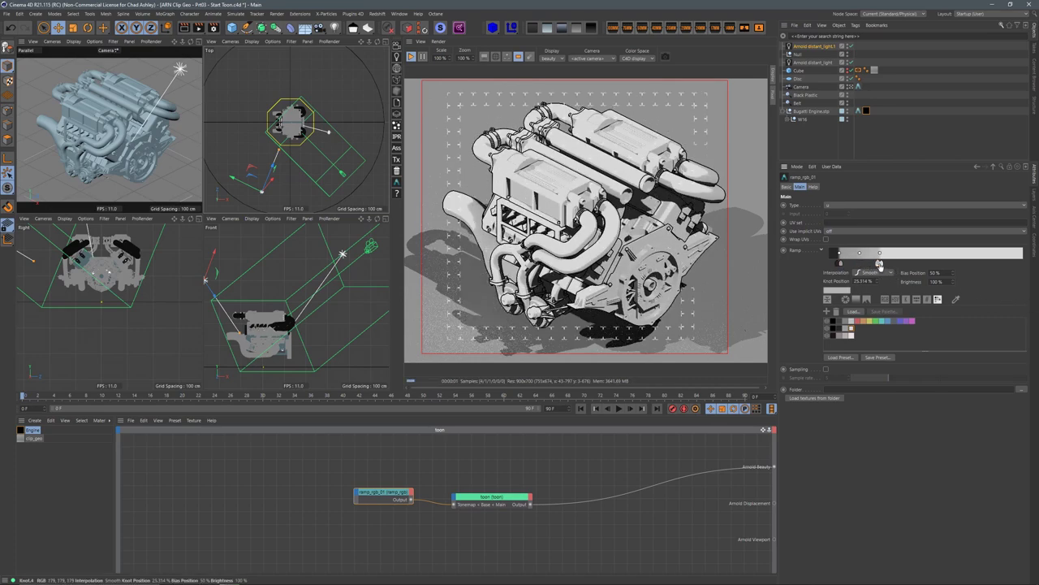
drag(879, 264, 841, 267)
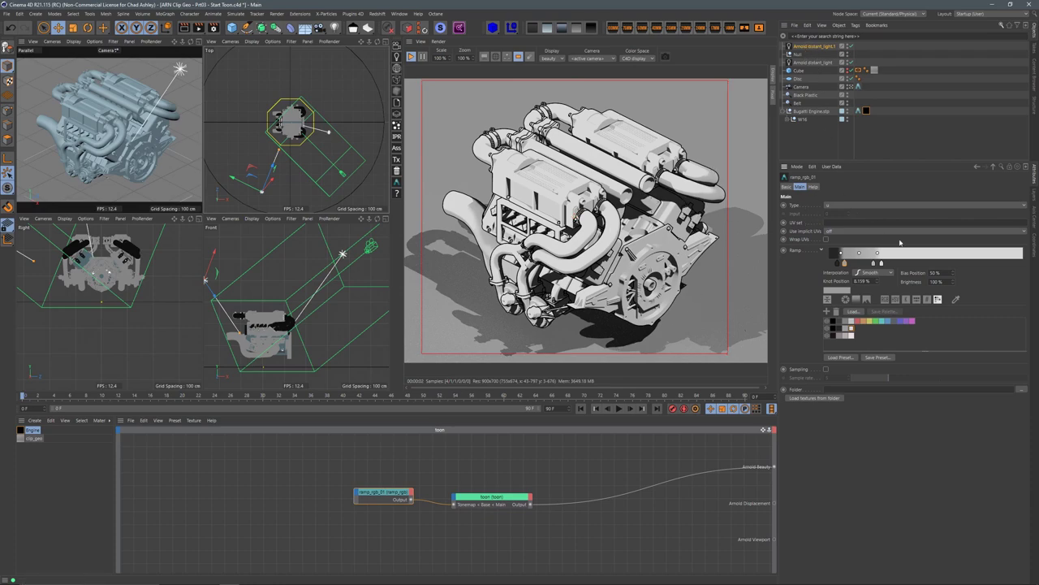
key(ctrl+z)
key(ctrl+z)
key(ctrl+z)
key(ctrl+z)
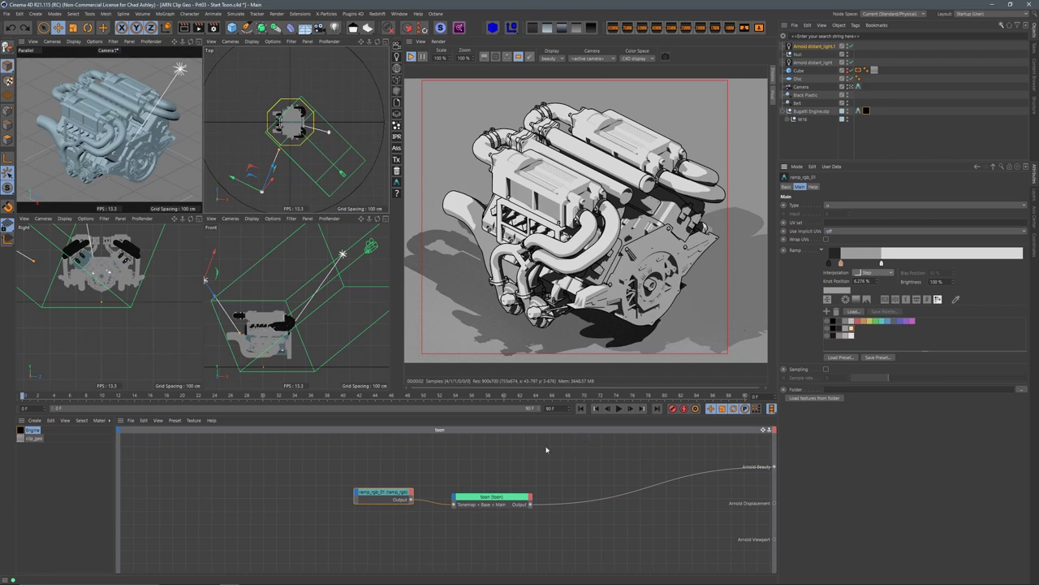
Step: Set the Default filter Width to 3 in the Arnold render settings and close them
click(480, 461)
key(ctrl+b)
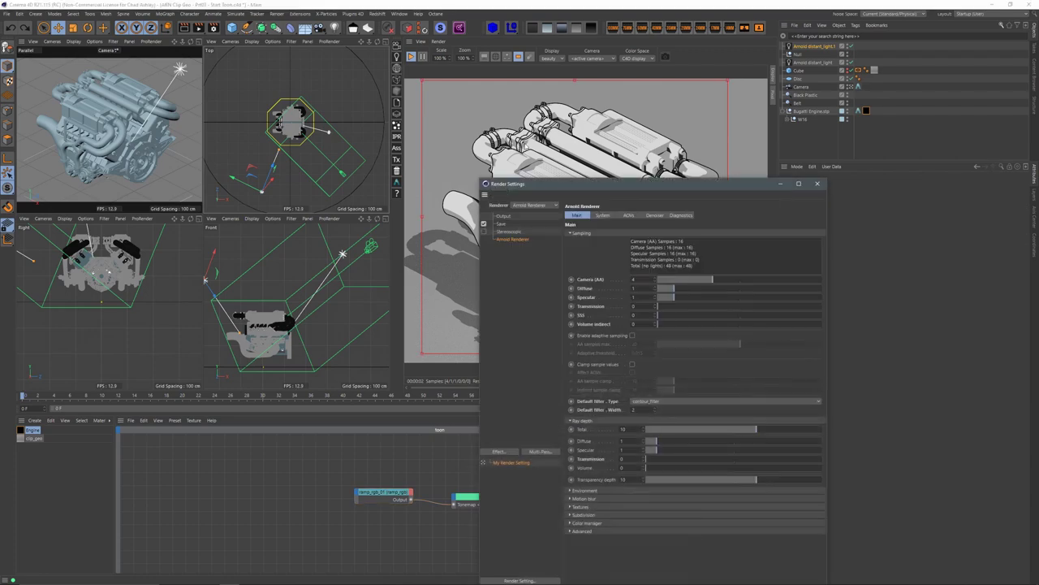
drag(615, 188, 258, 115)
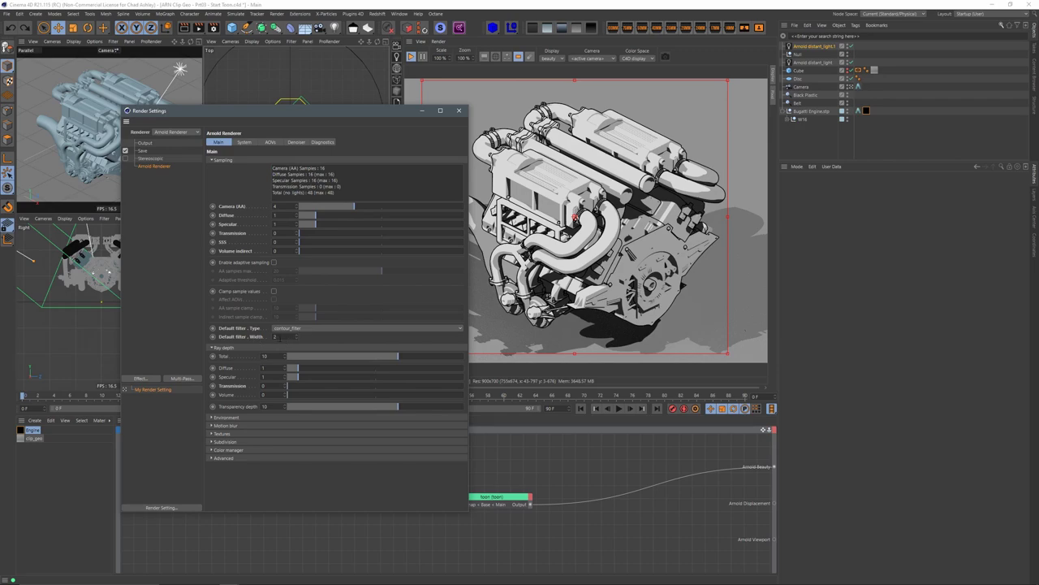
drag(364, 110, 318, 113)
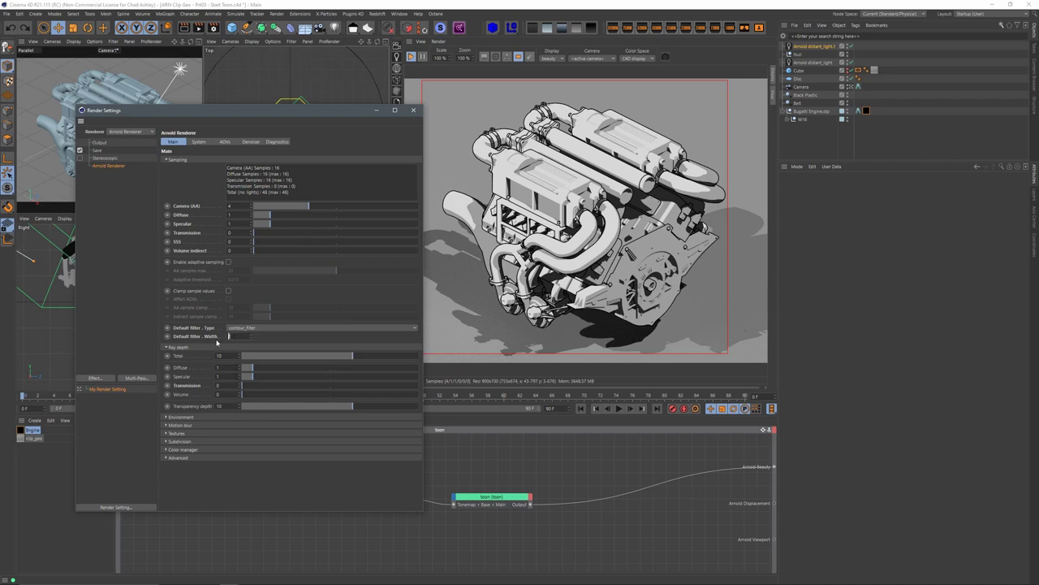
text(3)
key(Return)
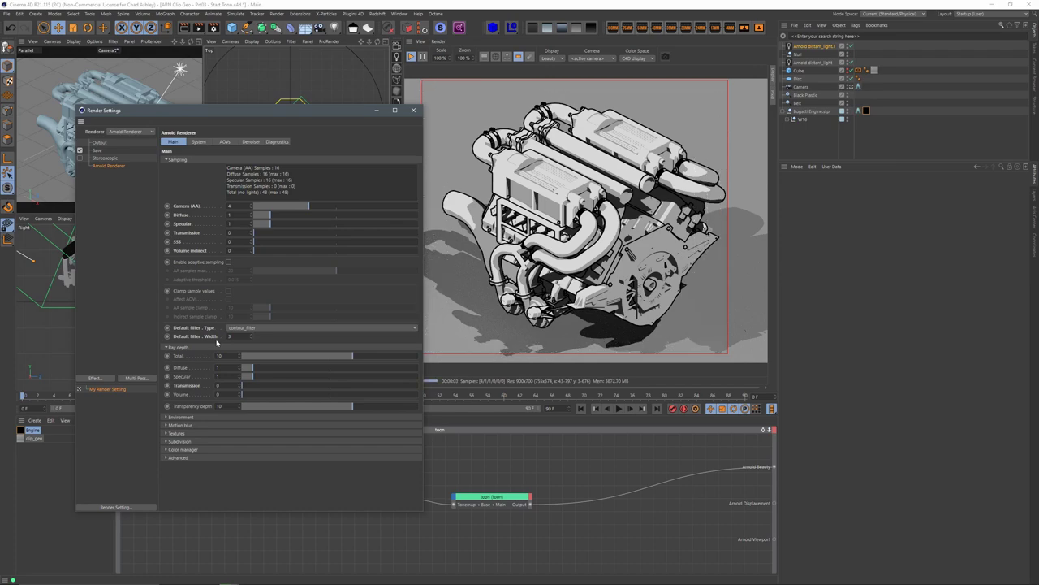
click(413, 111)
Step: Show the toon node's settings and examine its Edge color options
click(489, 494)
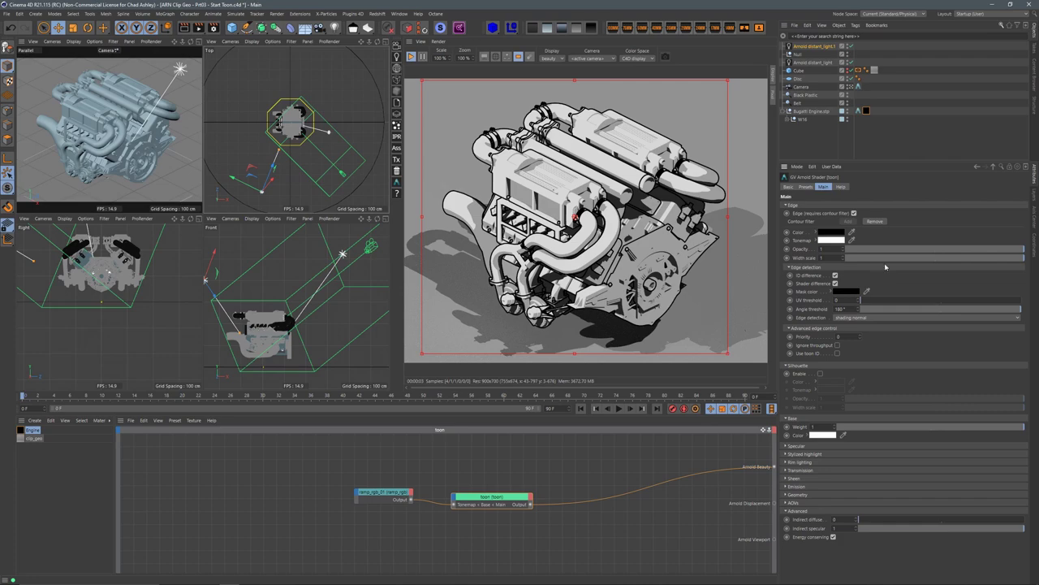
click(815, 232)
click(816, 232)
click(816, 232)
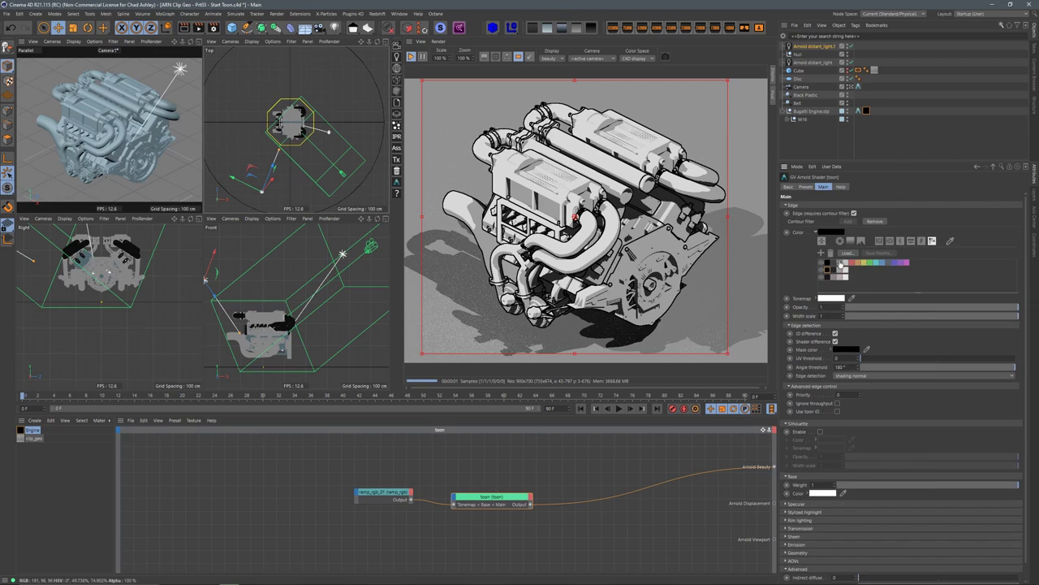
click(816, 232)
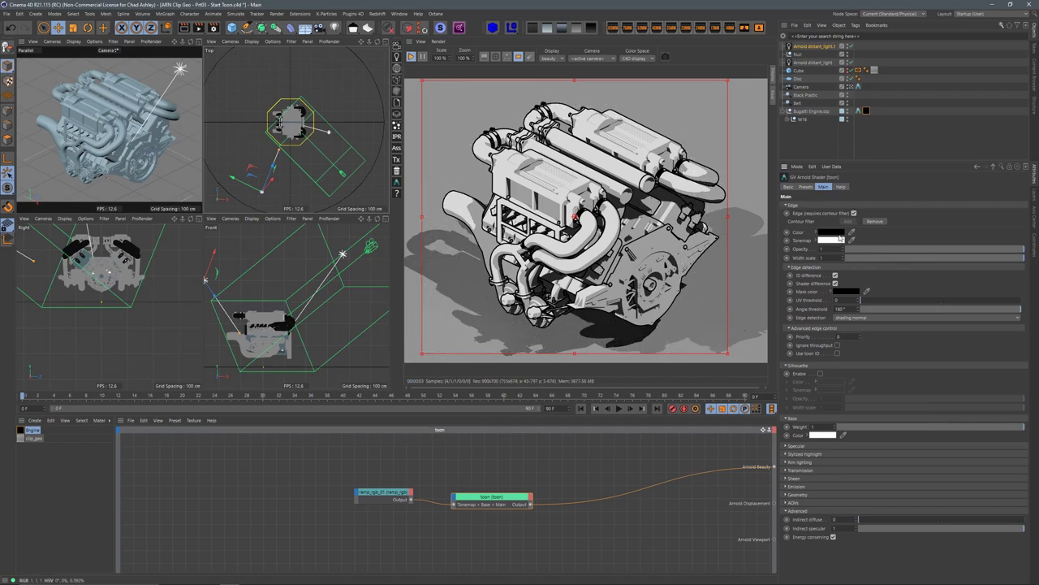
Step: Try an Edge Width scale of 0.44 on the toon shader and set it back to 1
click(924, 259)
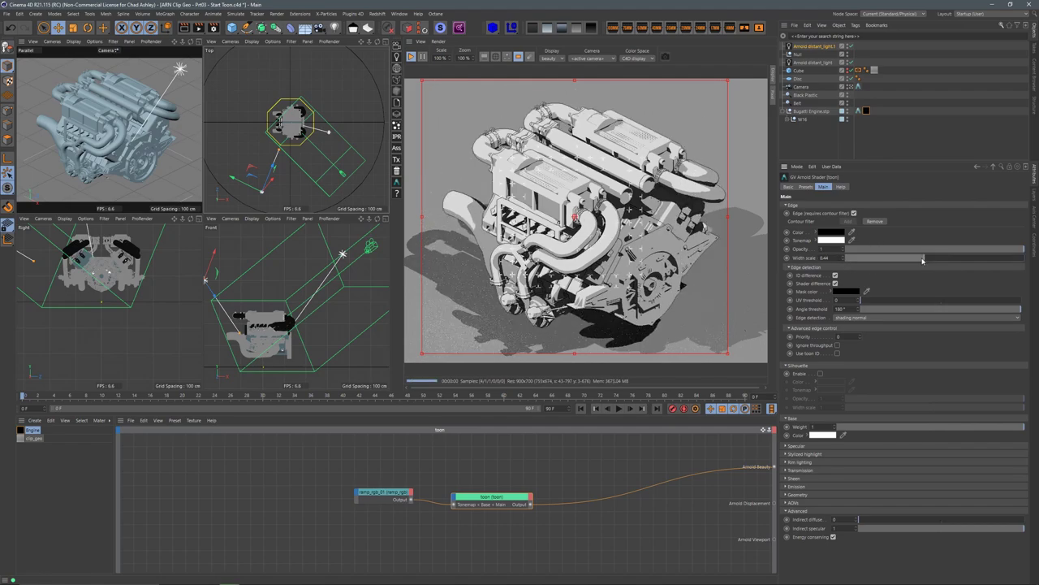
double_click(824, 258)
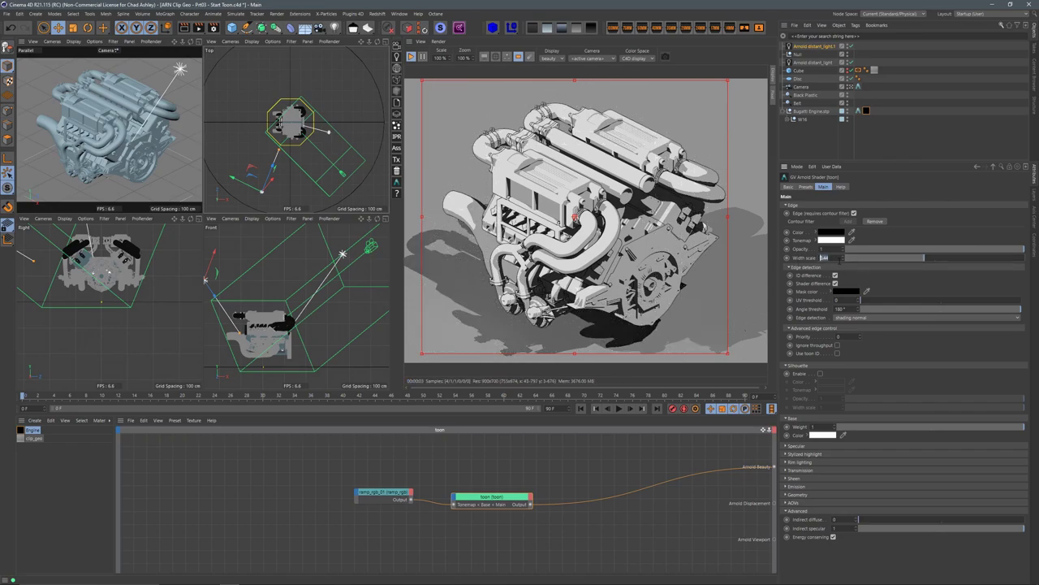
text(1)
key(Return)
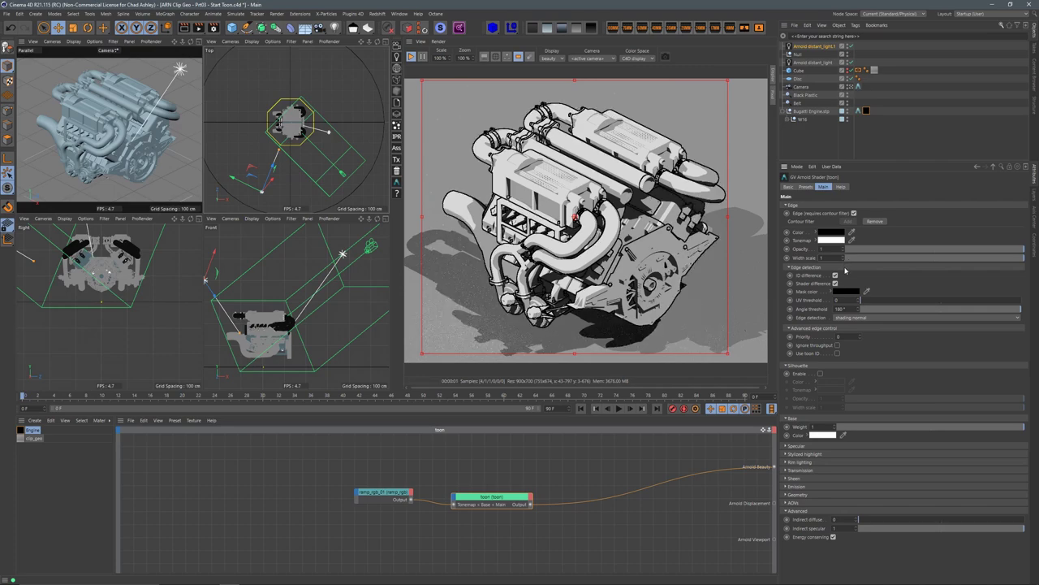
Step: Try the toon shader's Silhouette with a red color and disable it again
click(820, 374)
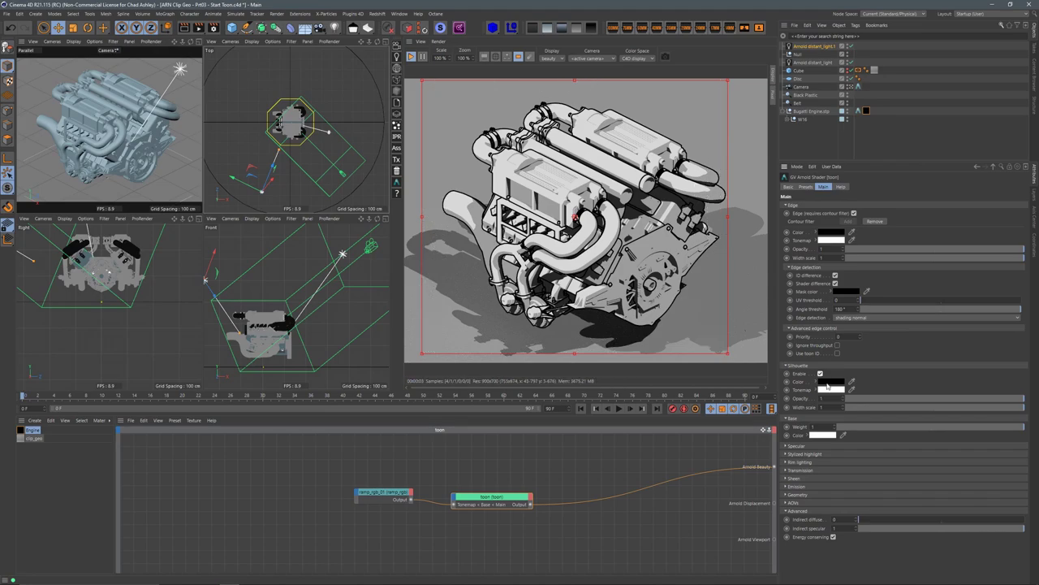
click(829, 383)
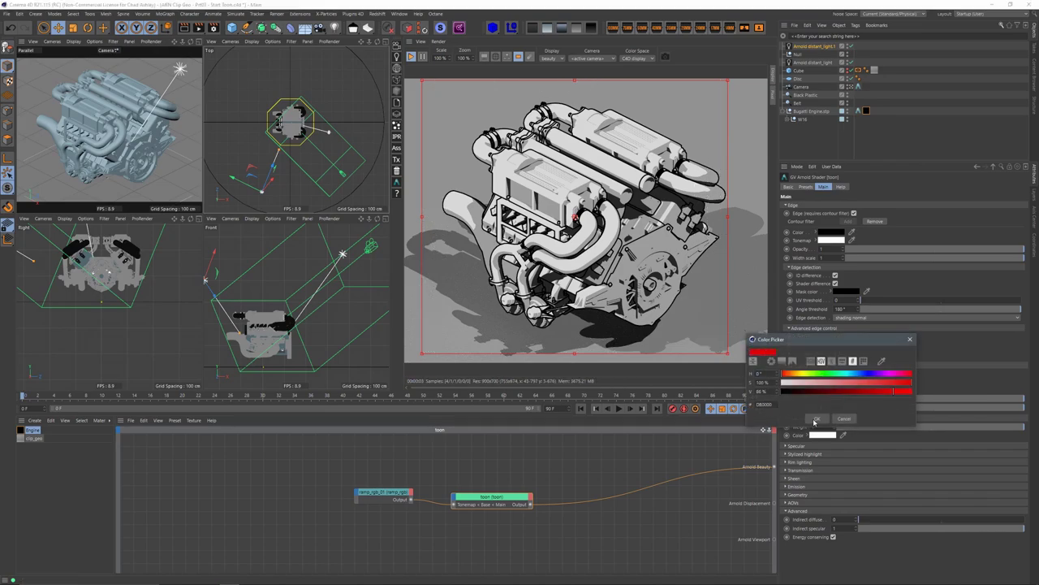
click(816, 419)
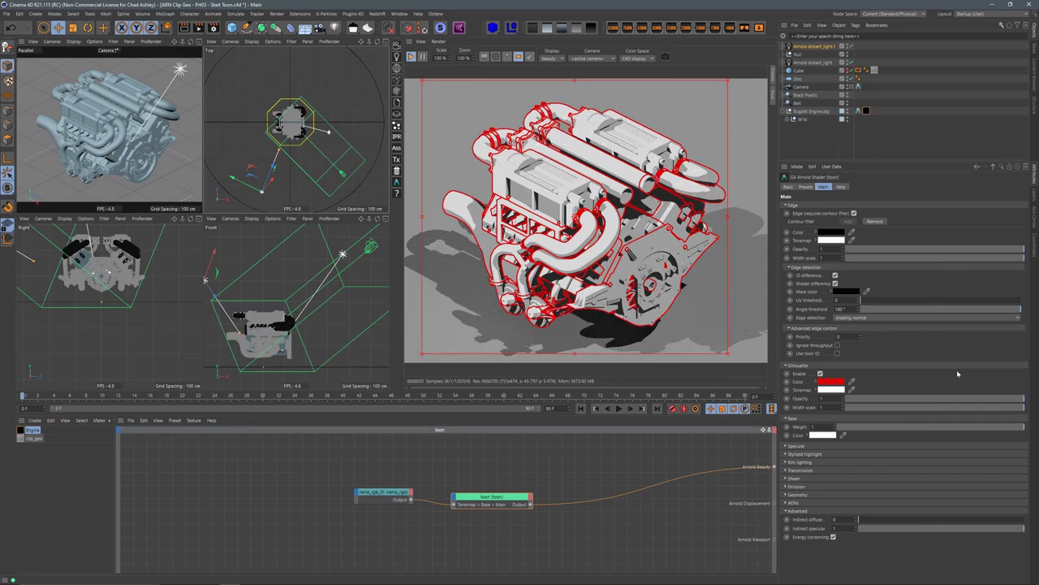
click(816, 382)
click(820, 373)
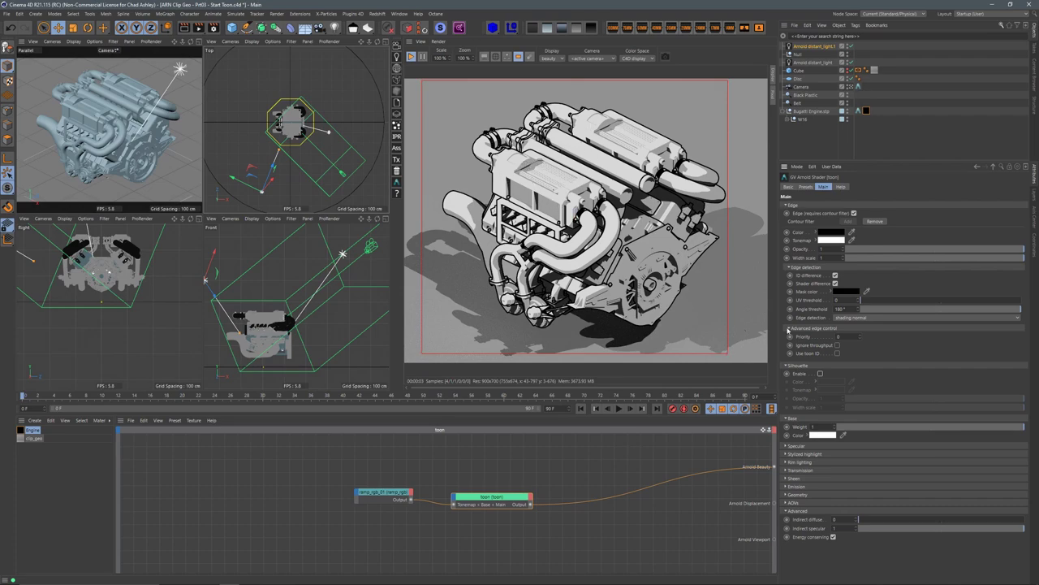
Step: Set the toon shader's edge detection Angle threshold to 20°
double_click(837, 309)
text(20)
key(Return)
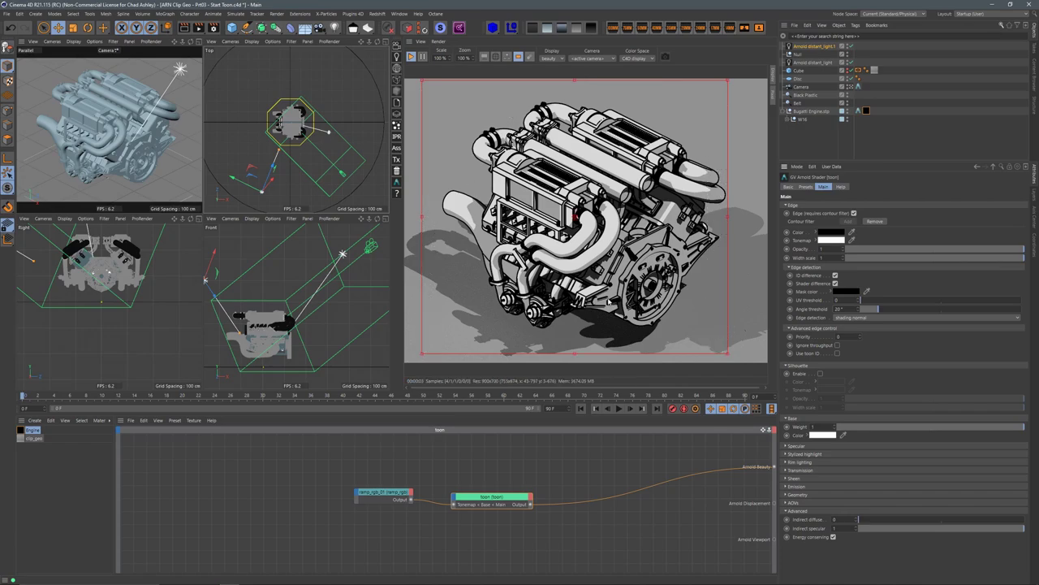
Step: Add a noise node below the ramp node and route its output to Arnold Beauty for preview
click(468, 468)
key(Tab)
text(no)
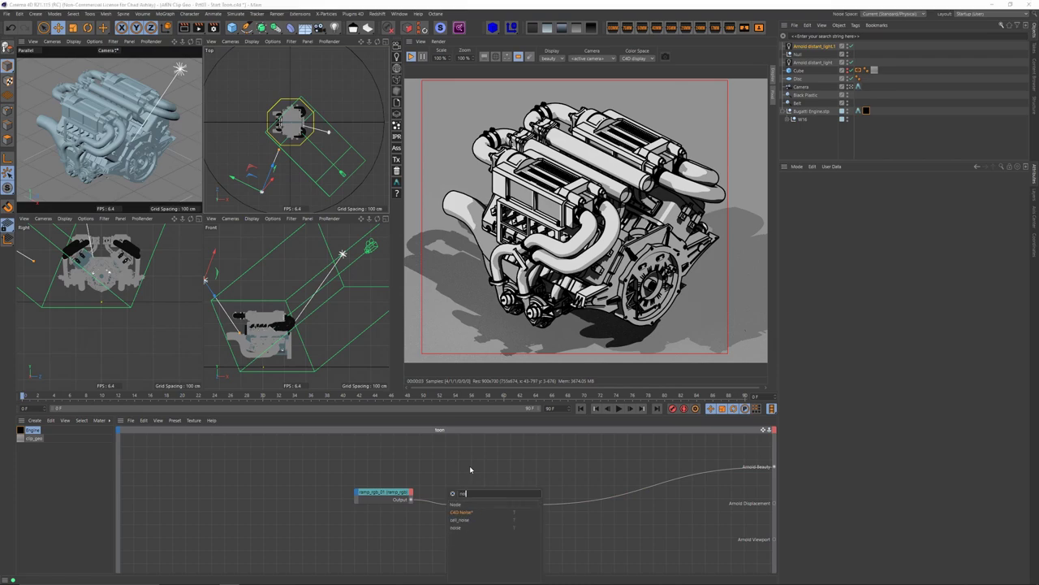
click(458, 528)
drag(436, 487, 401, 529)
alt+click(390, 525)
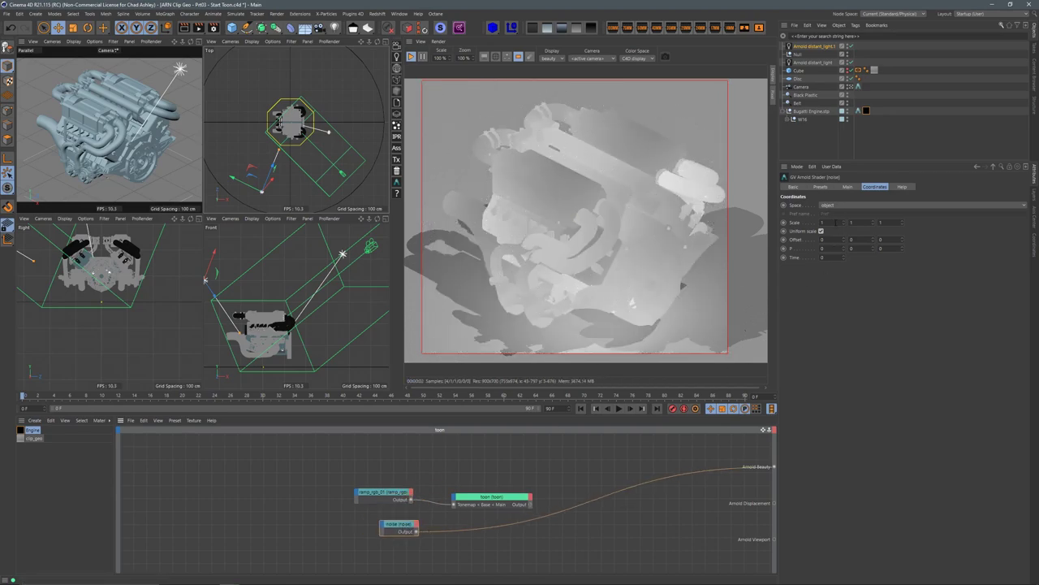
Step: Set the noise node's Scale to 50, its Octaves to 5 and its Distortion to about 1.9
text(50)
key(Return)
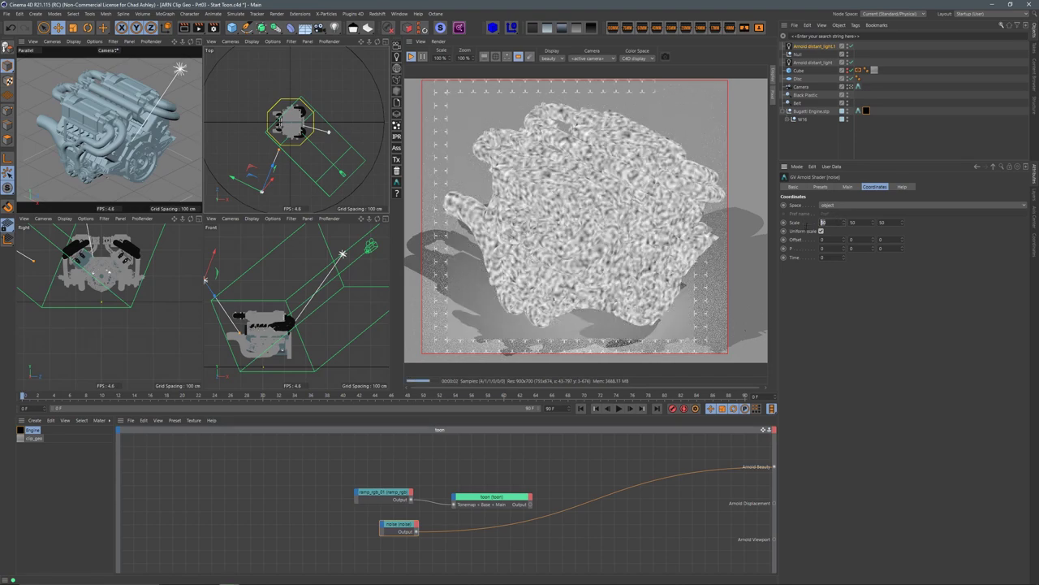
click(847, 186)
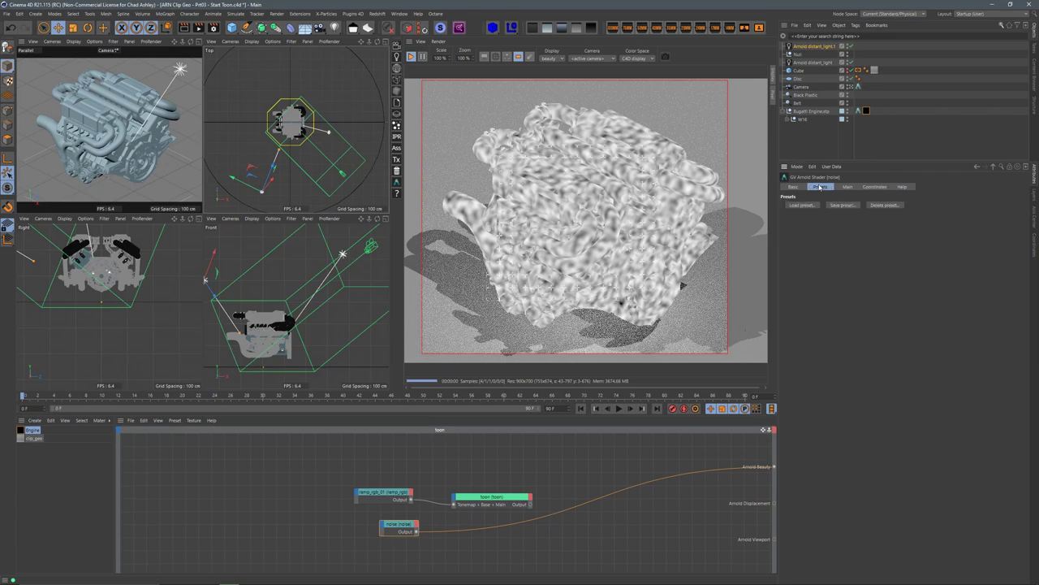
drag(820, 206, 880, 216)
text(5)
key(Return)
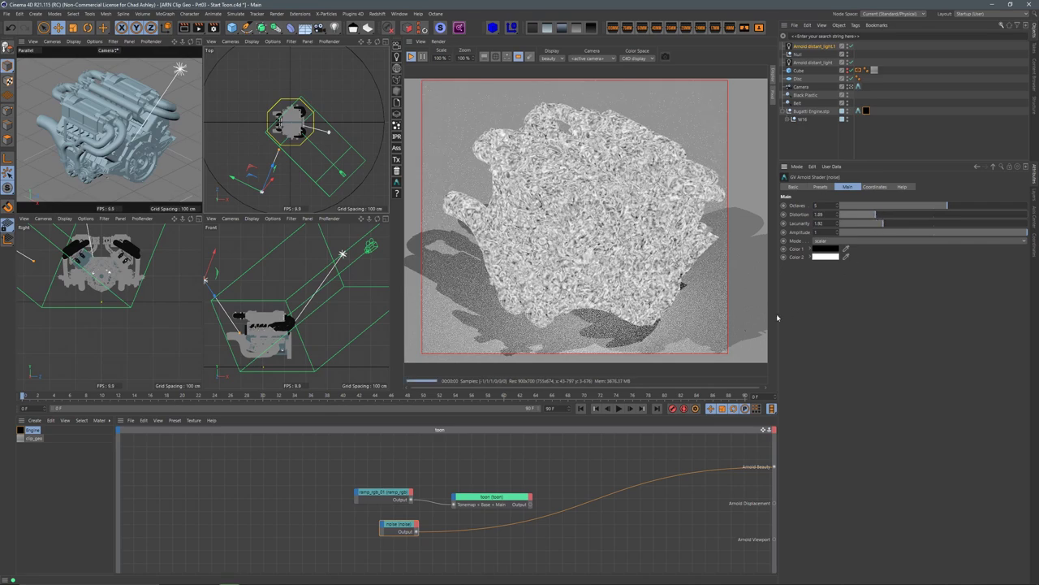
Step: Set the noise node's coordinate Scale to 20
click(857, 189)
drag(829, 222, 804, 228)
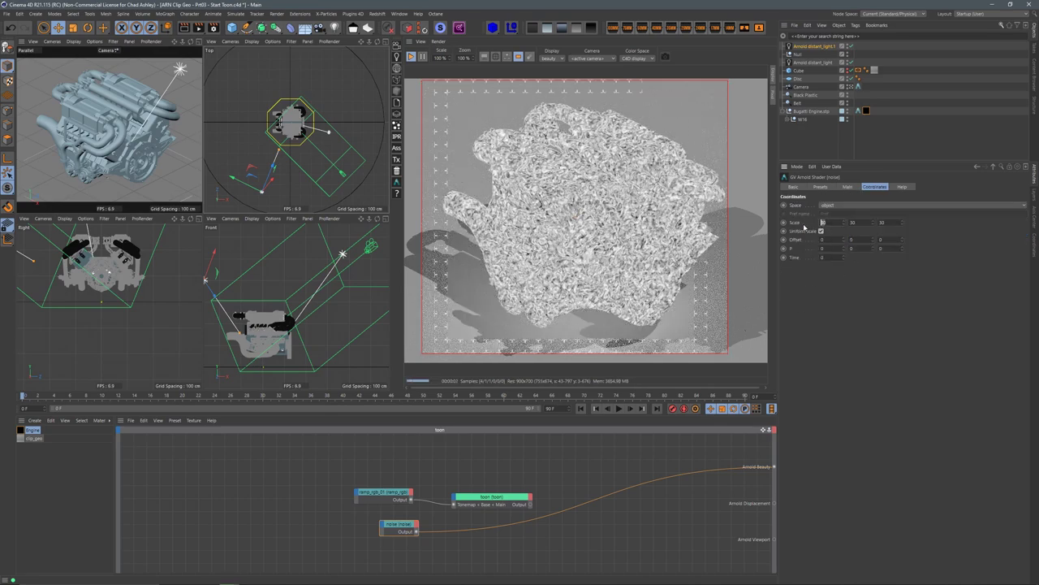
text(20)
key(Return)
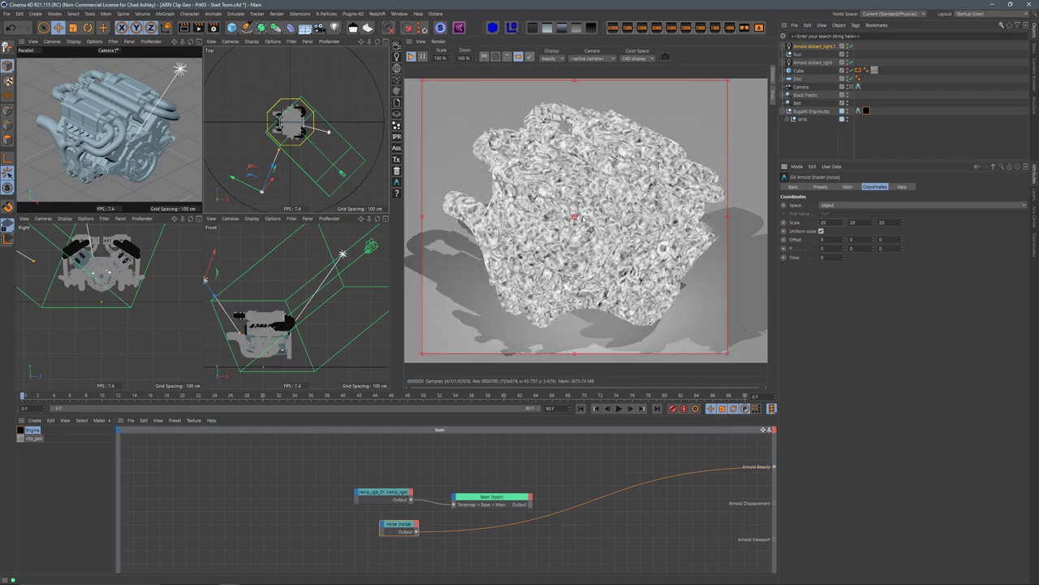
Step: Add a range node beside the noise node and connect the noise output to its Input
drag(401, 532, 380, 538)
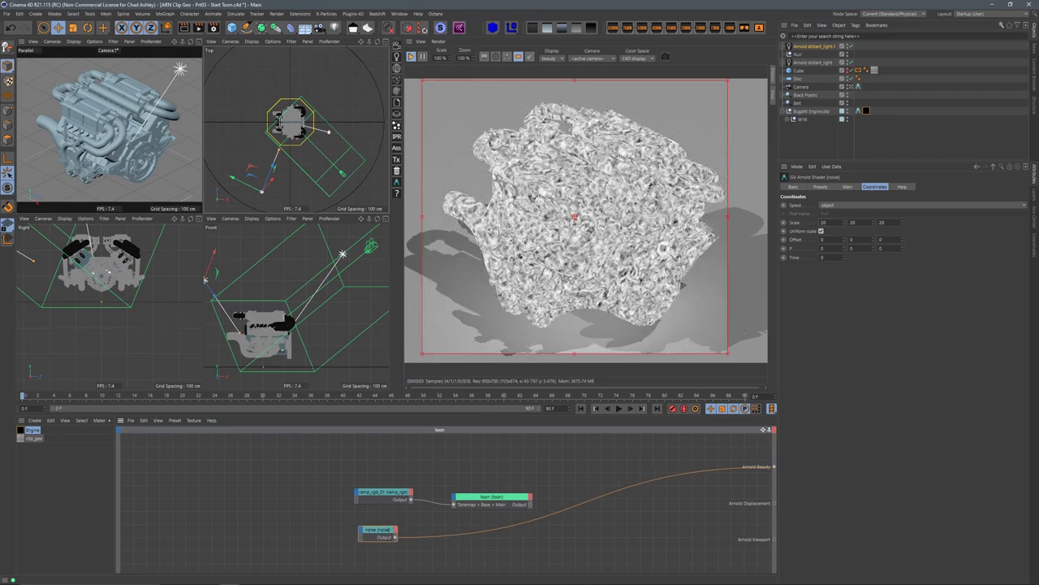
click(421, 527)
key(Tab)
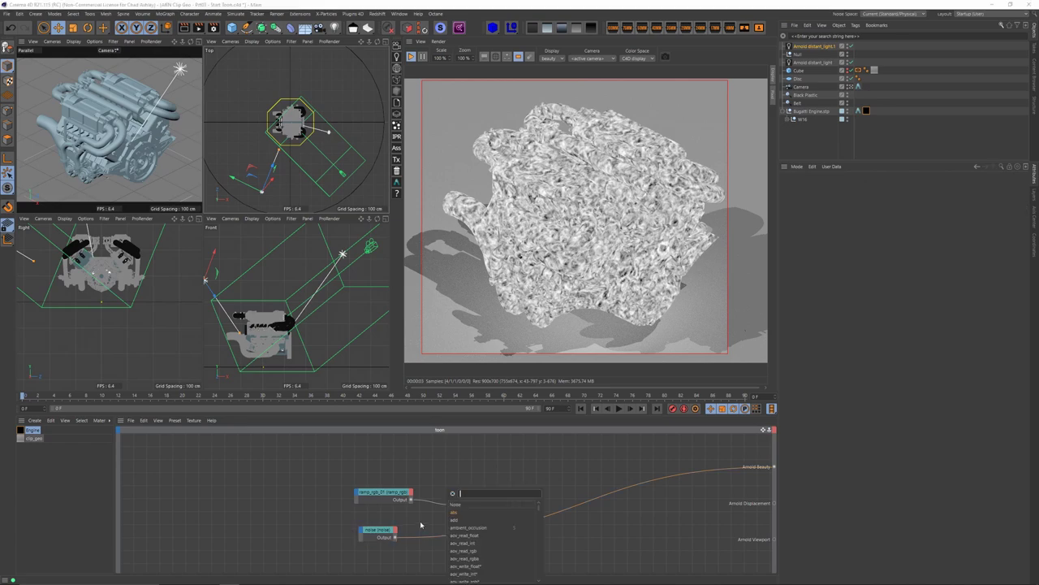
text(rang)
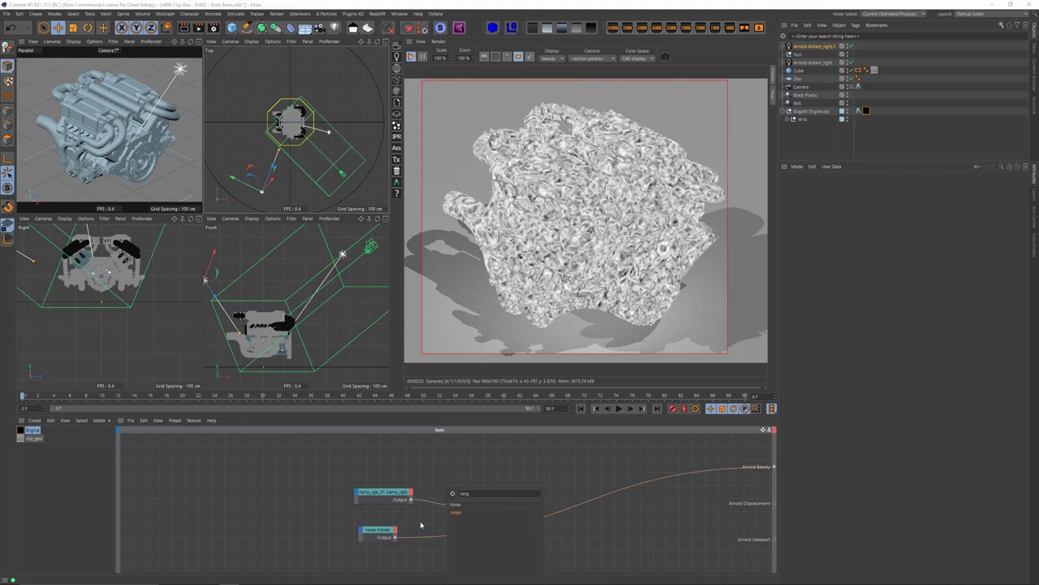
key(Return)
drag(425, 484, 432, 528)
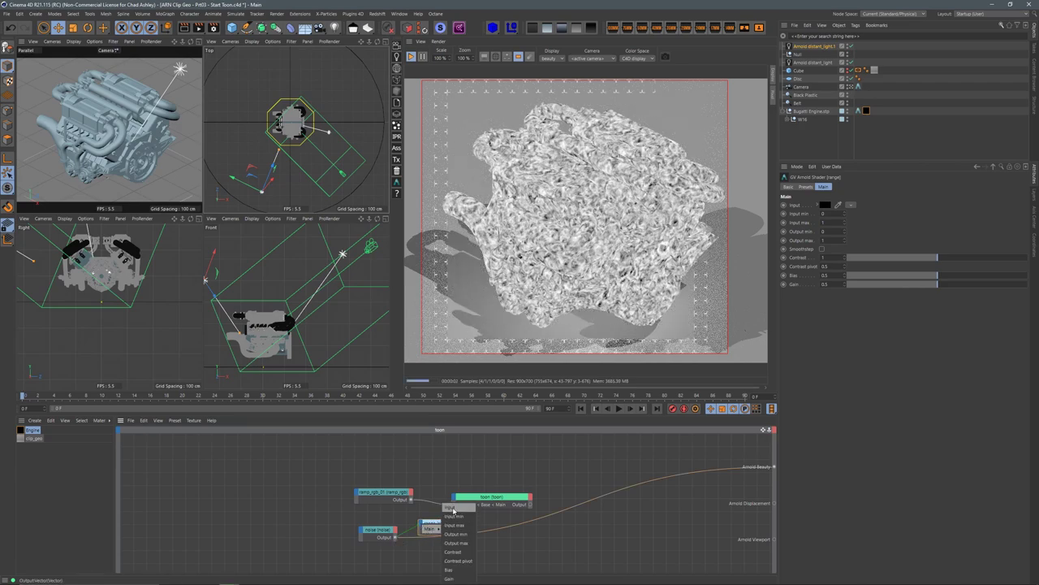
click(453, 507)
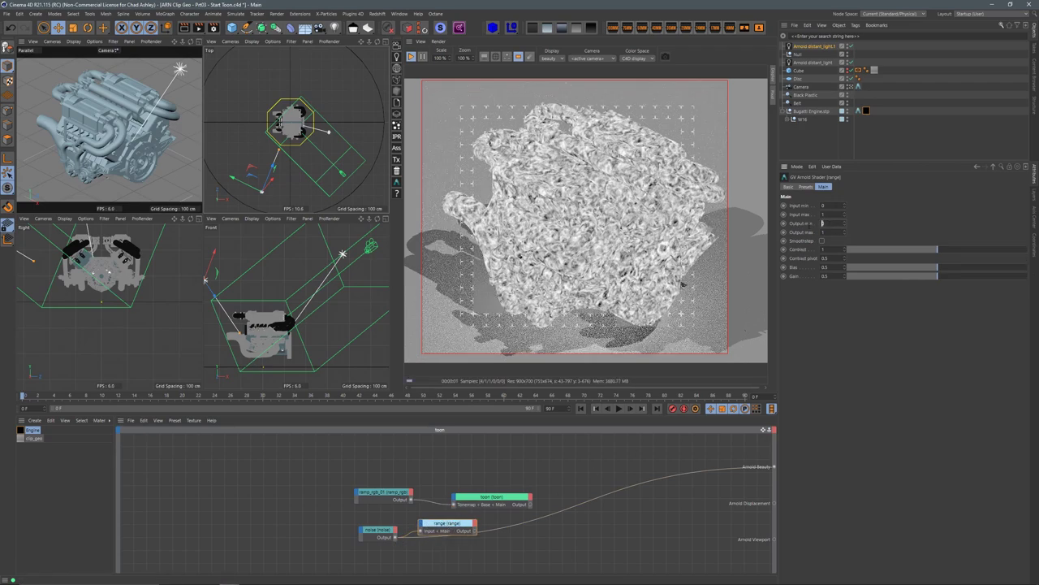
Step: Set the range node's Output max to 0.7 and Output min to 0.3
text(0.7)
key(shift+Tab)
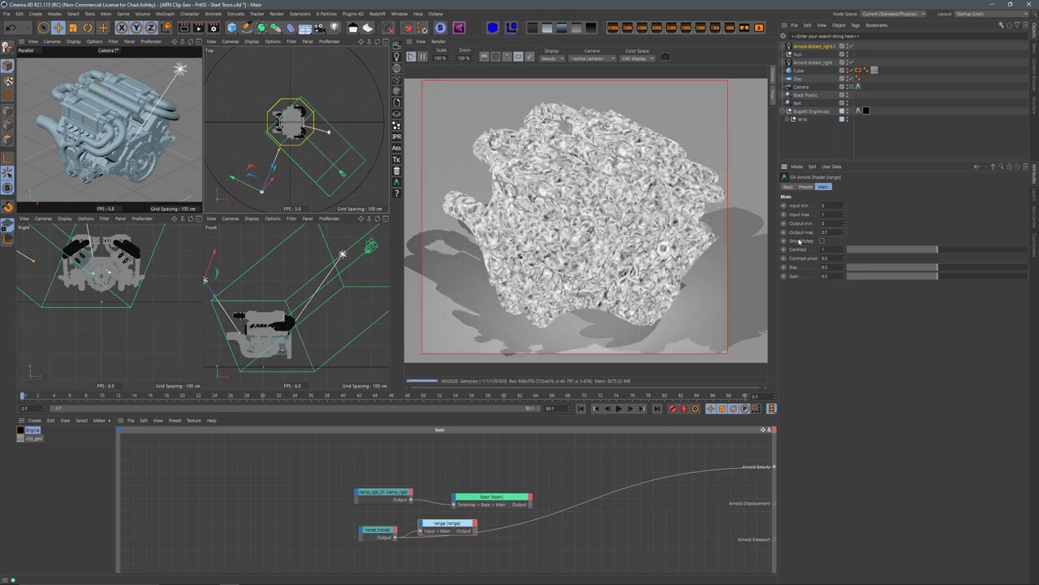
text(0.3)
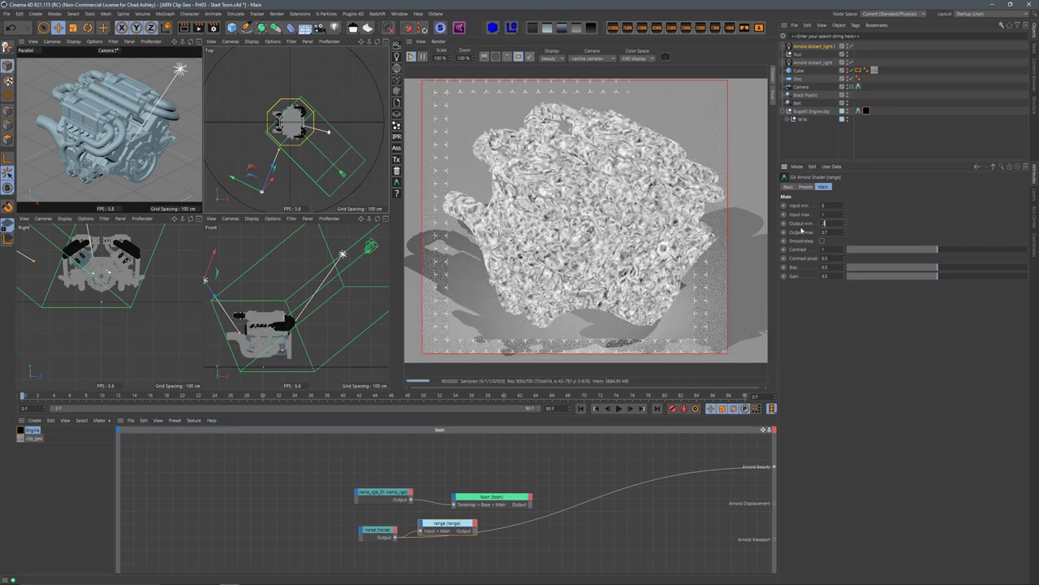
key(Return)
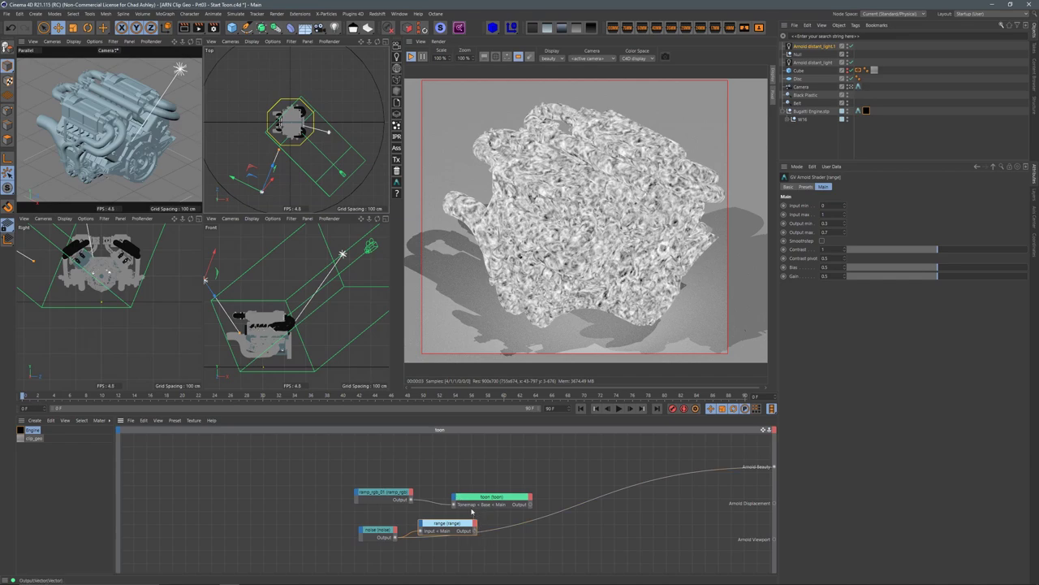
Step: Connect the range output to the toon shader's Edge Width scale, route toon back to Arnold Beauty and tidy the nodes
drag(455, 500, 457, 500)
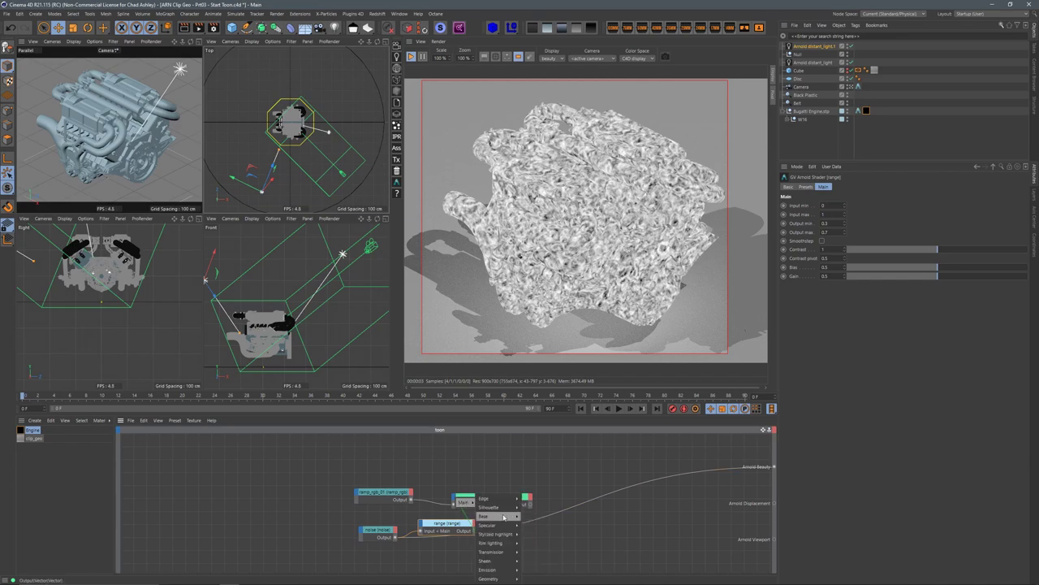
click(540, 525)
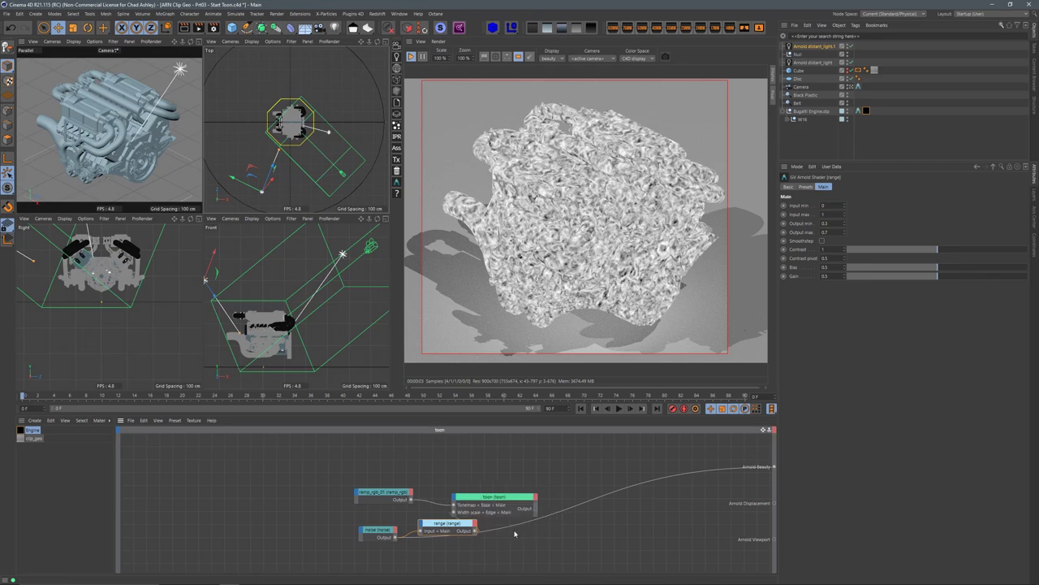
drag(438, 527, 401, 527)
click(491, 497)
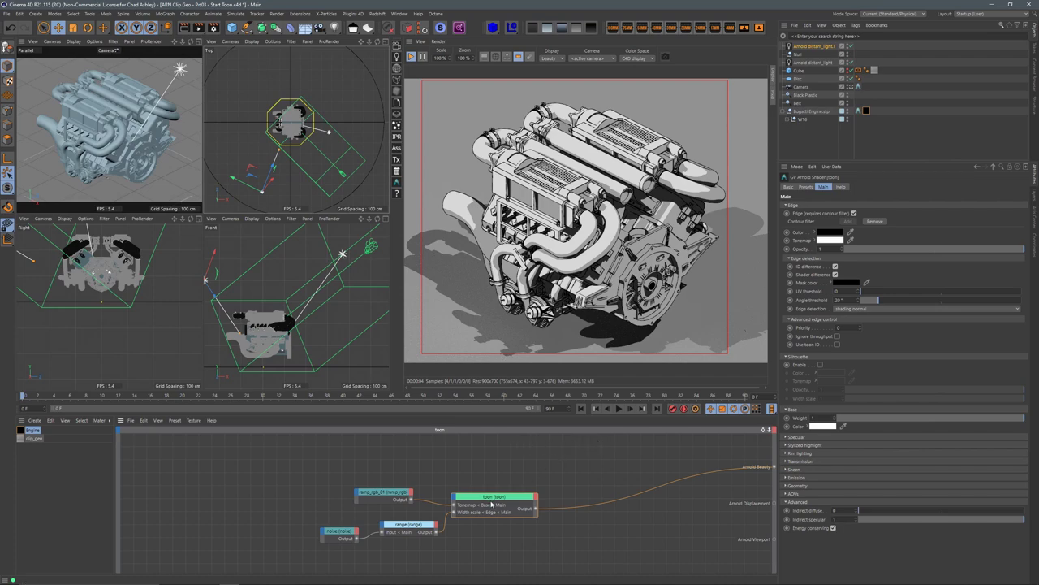
drag(490, 504, 513, 511)
drag(383, 492, 407, 498)
click(514, 469)
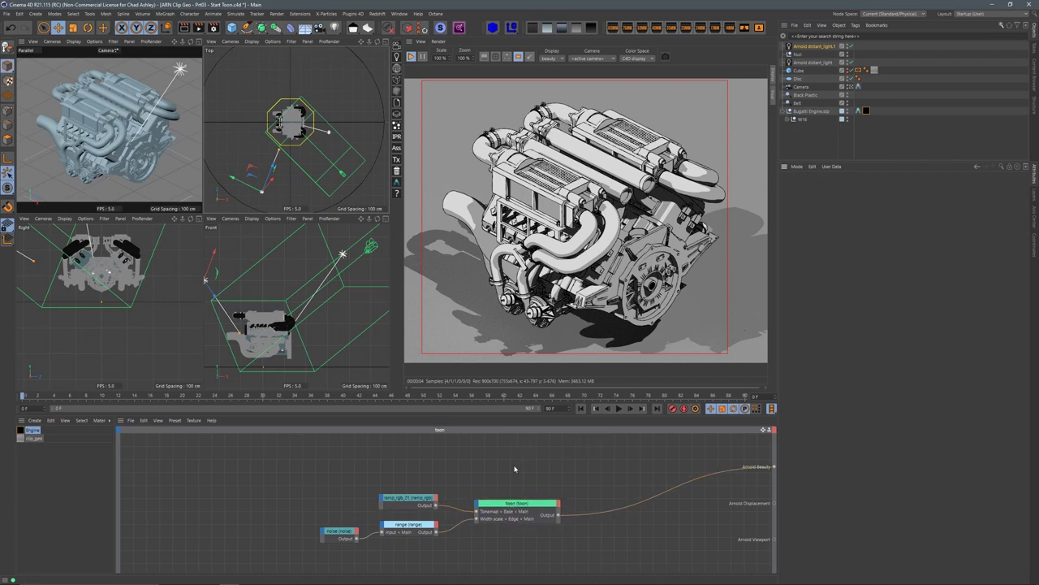
Step: Duplicate the range node below the original and connect the noise output to the copy's Input
ctrl+drag(421, 534, 419, 562)
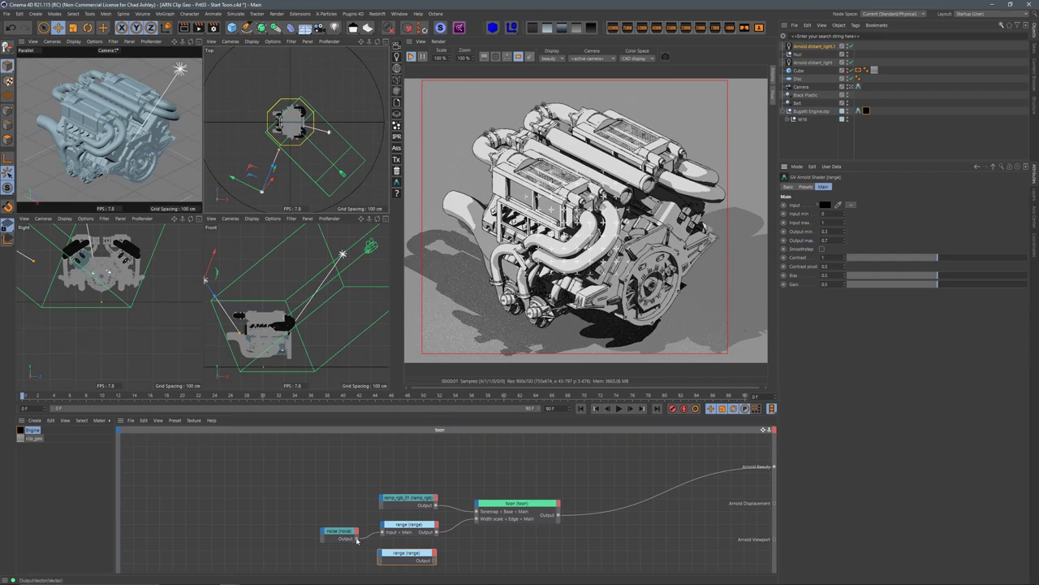
drag(356, 538, 380, 555)
mouse_move(392, 557)
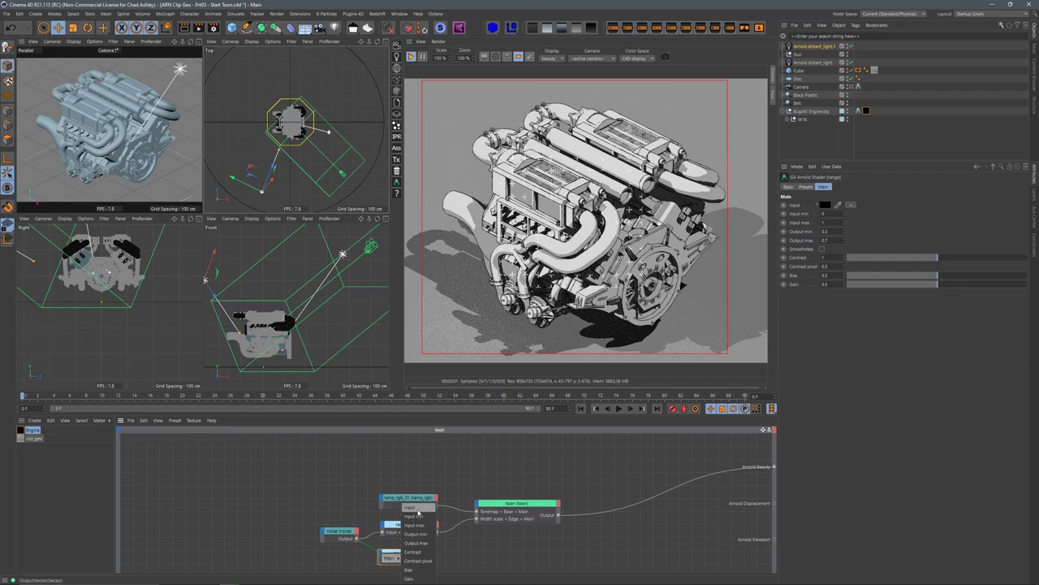
click(417, 509)
Step: Set the duplicated range node's Output max to 1 and Output min to 0.5
drag(830, 233, 791, 229)
text(1)
key(Return)
text(0.5)
key(Return)
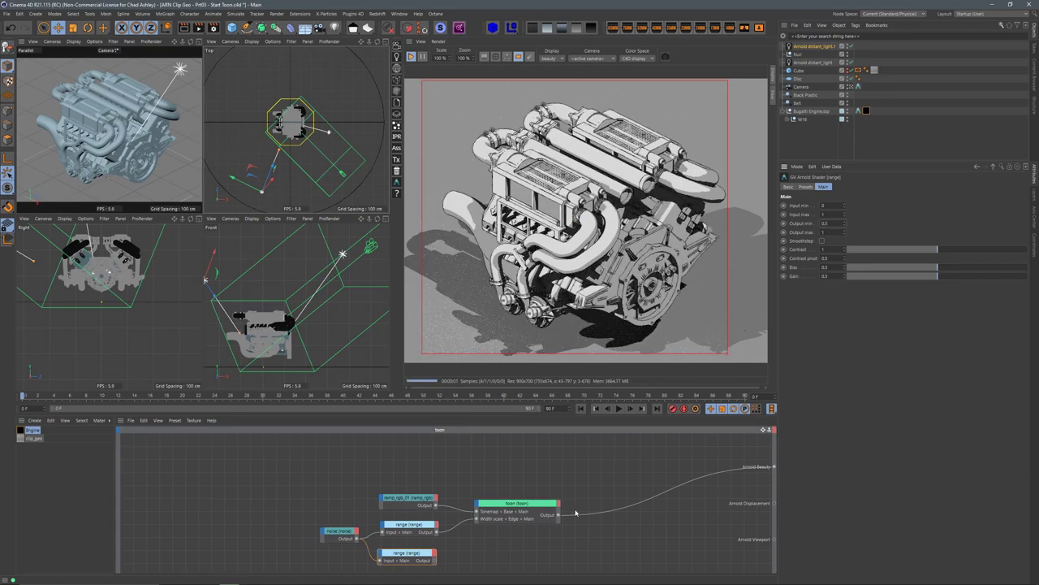
Step: Connect the second range node's output to the toon shader's Silhouette Width scale
drag(434, 560, 478, 504)
click(500, 509)
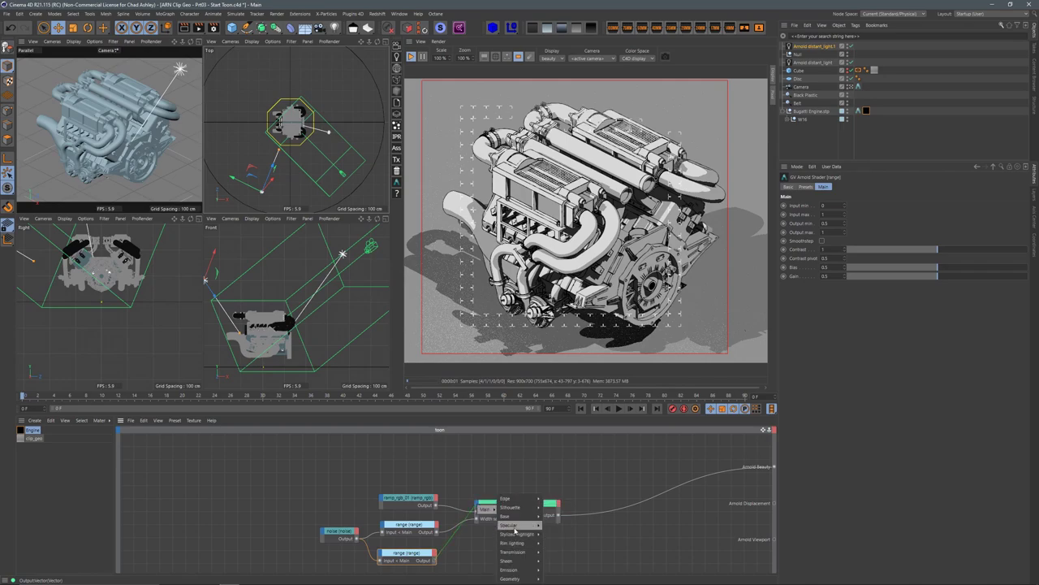
mouse_move(520, 508)
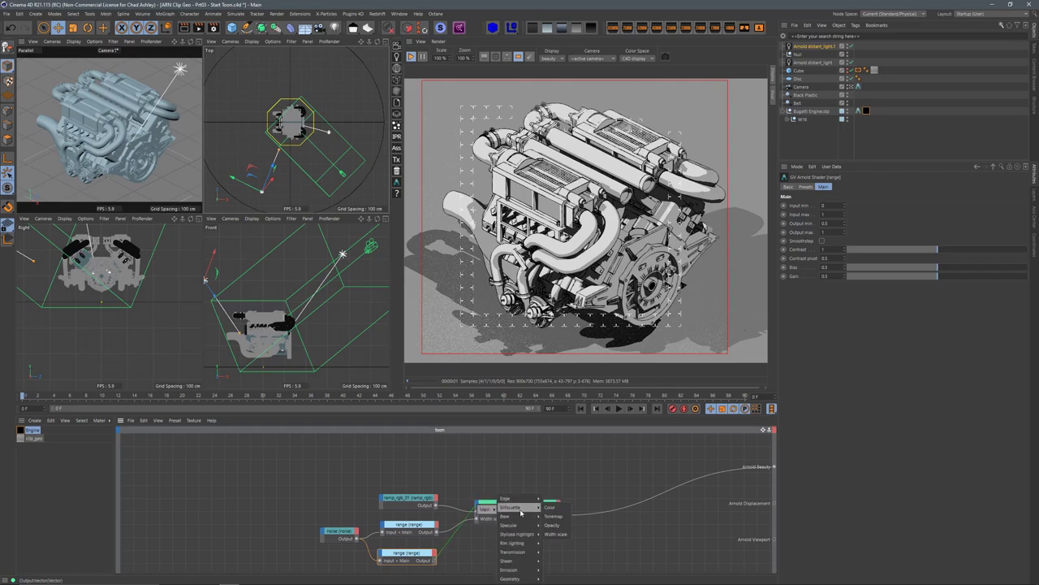
click(555, 534)
Step: Enable the toon shader's Silhouette and set its color to black from the color swatches
click(524, 504)
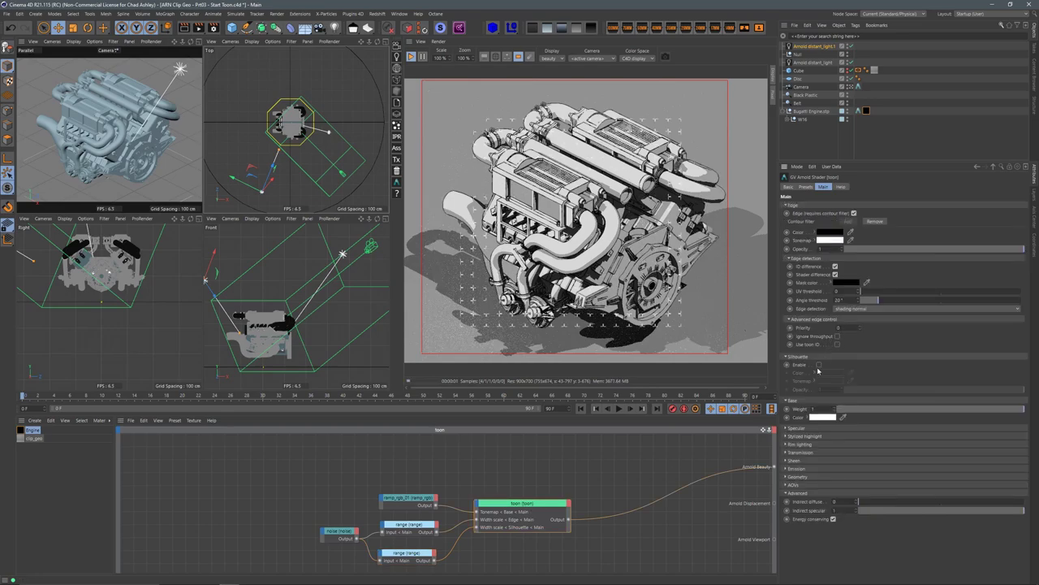
click(818, 364)
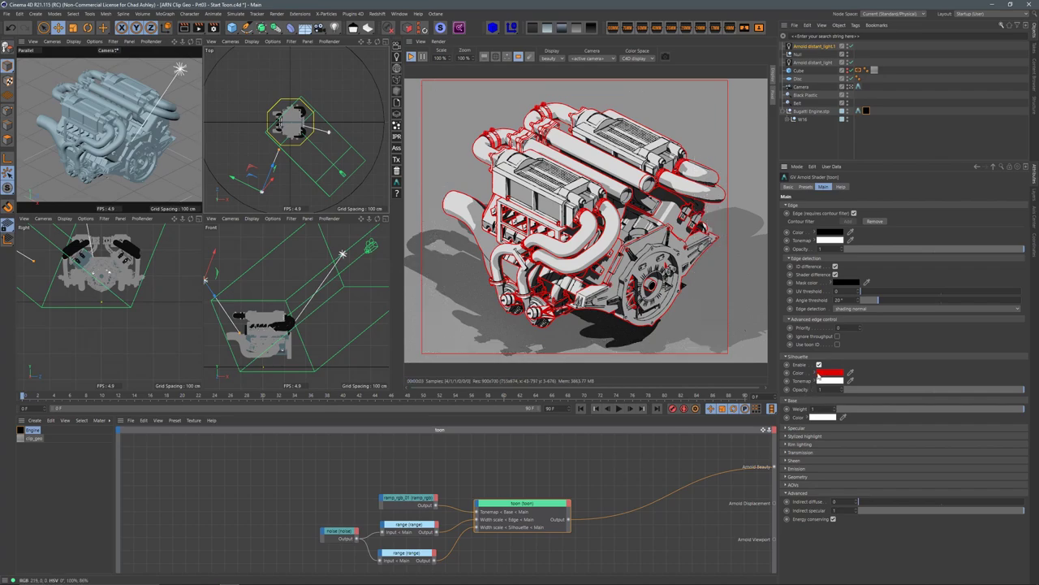
click(816, 371)
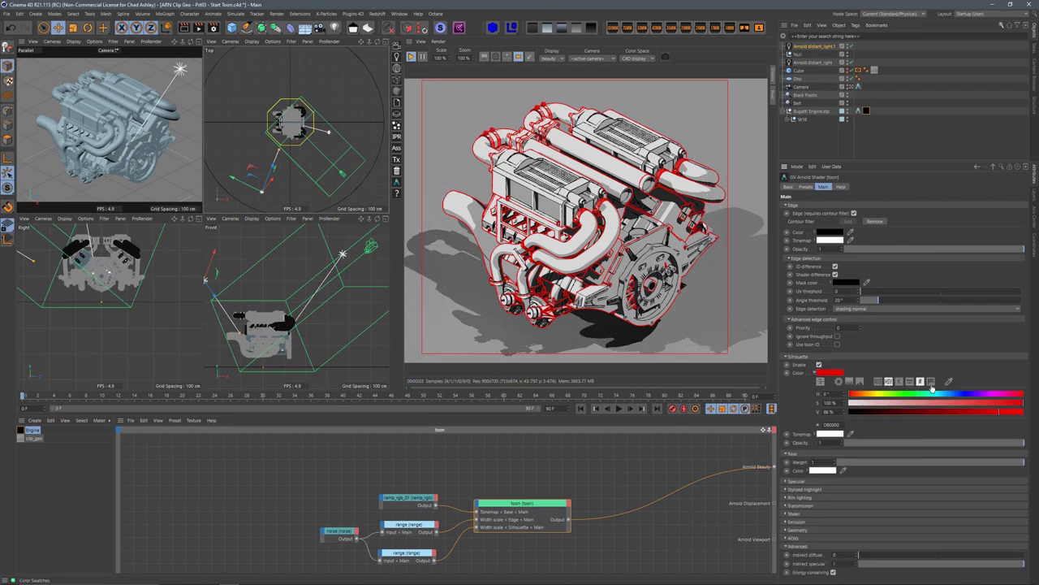
click(932, 381)
click(827, 409)
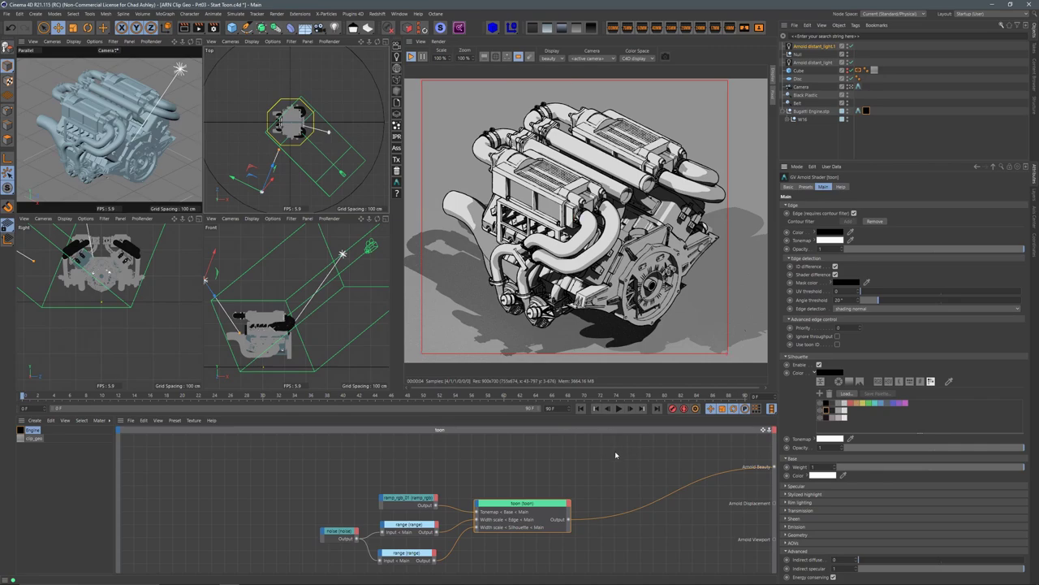
Step: Move the lightest knot of the ramp_rgb tonemap to a position of about 34.5%
click(409, 497)
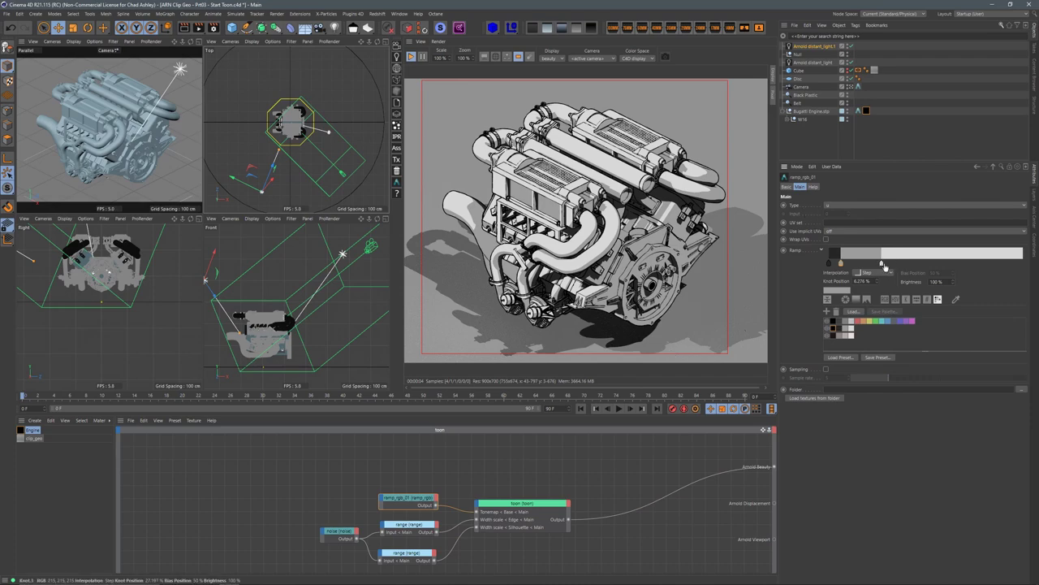
drag(883, 266, 896, 271)
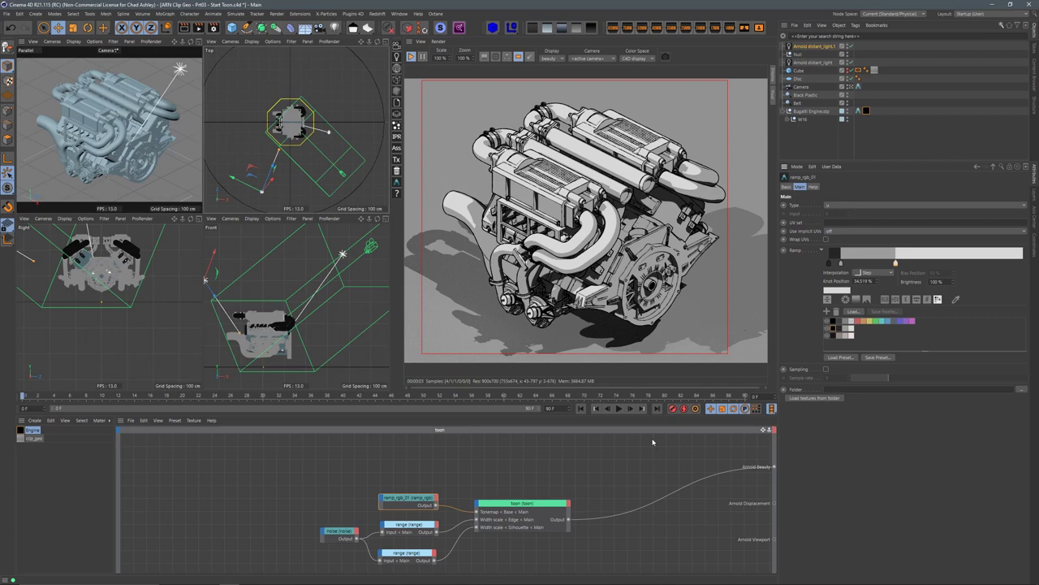
middle_drag(517, 464, 519, 447)
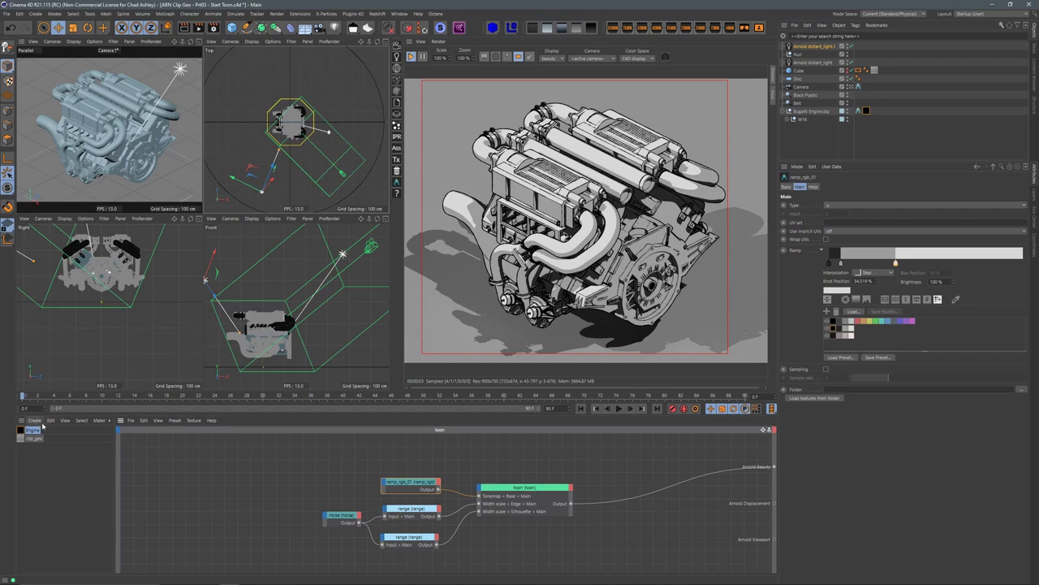
click(520, 464)
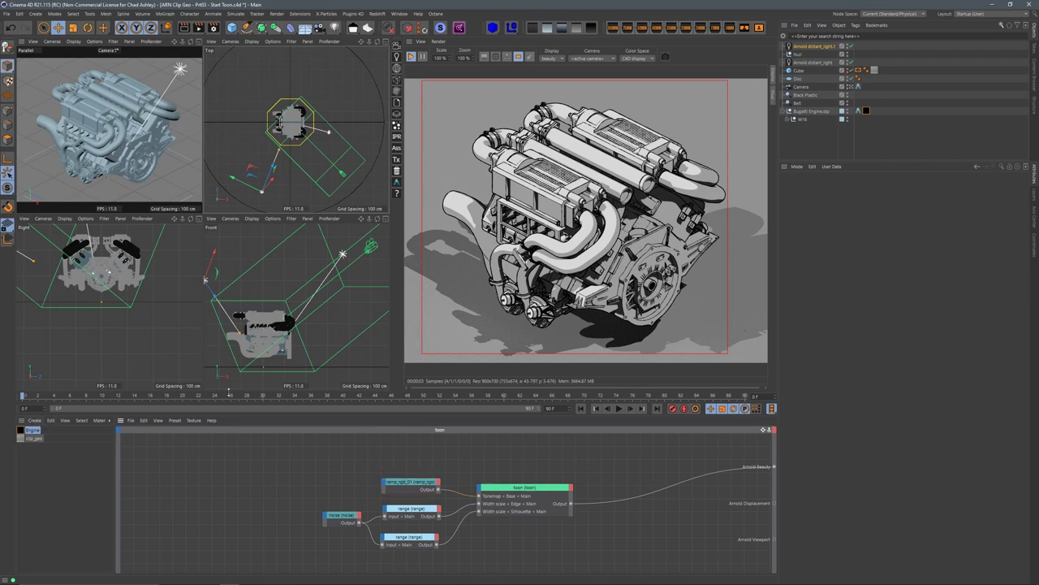
Step: Create an Arnold standard_surface material and delete the default shader node from its network
click(34, 419)
mouse_move(81, 459)
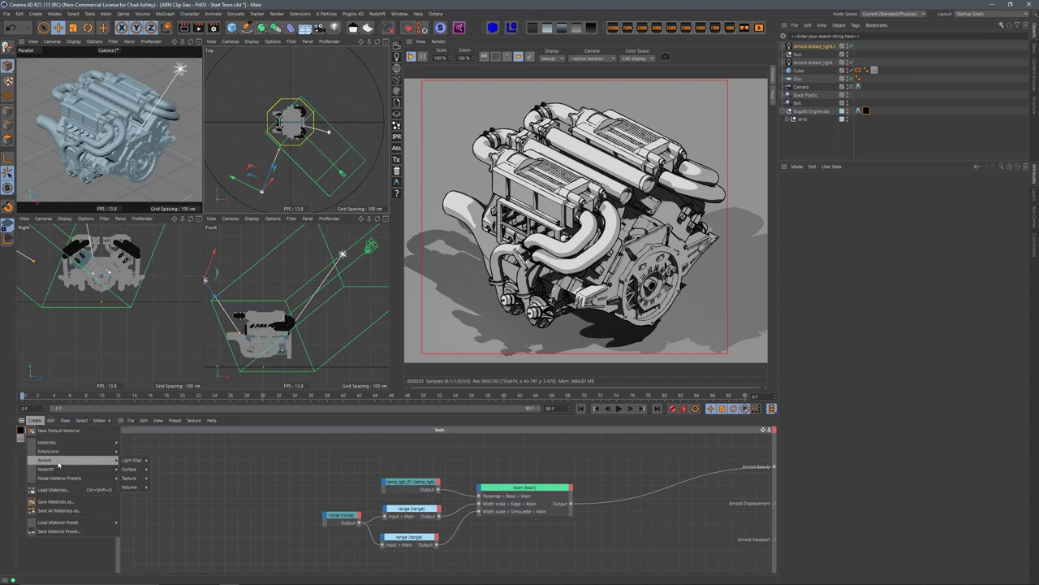
mouse_move(138, 469)
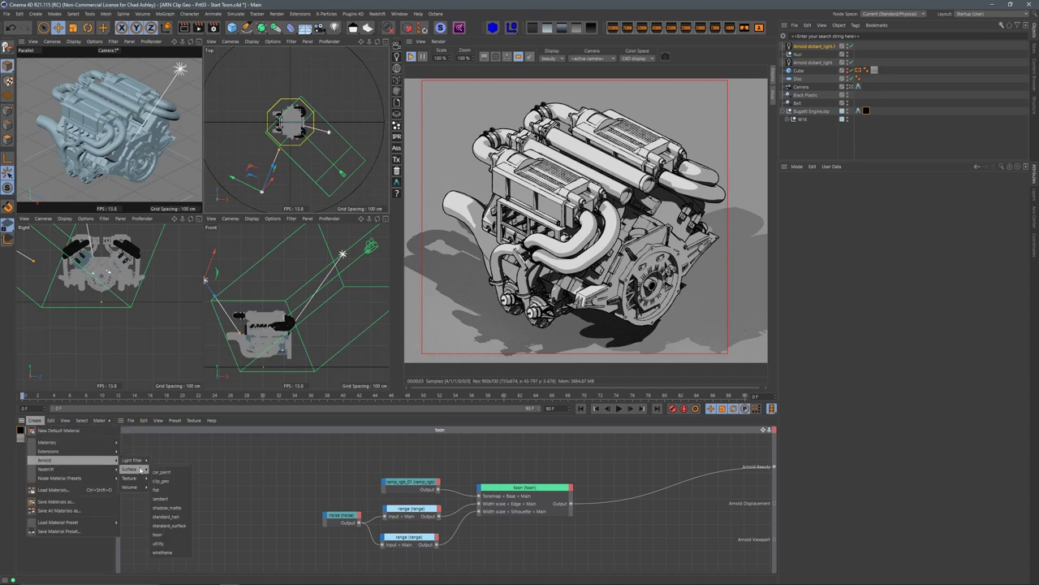
click(168, 525)
key(Delete)
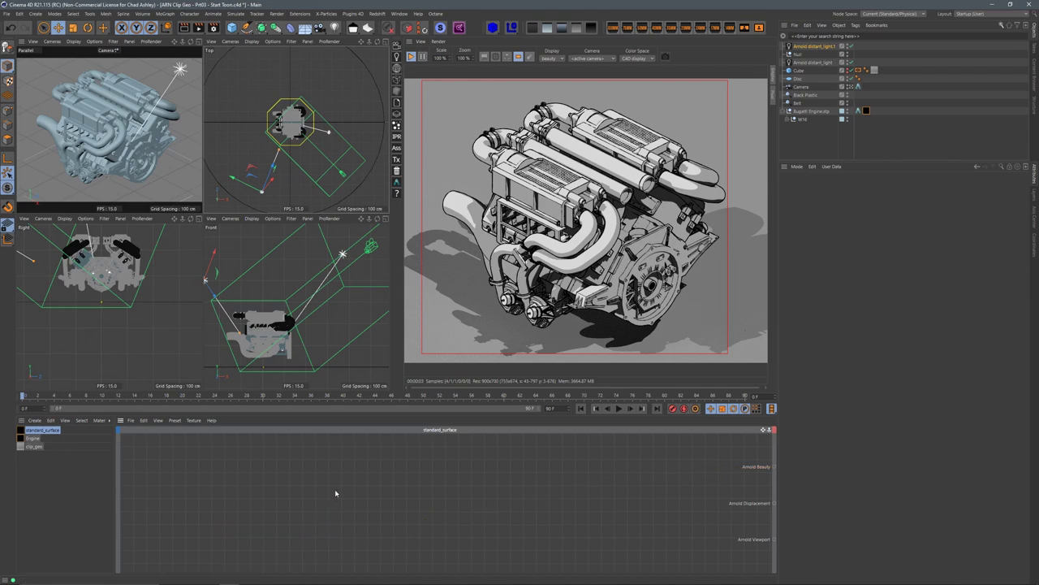
Step: Add a C4D Noise node feeding Arnold Beauty in the new material and place it farther from the output
key(Tab)
text(noise)
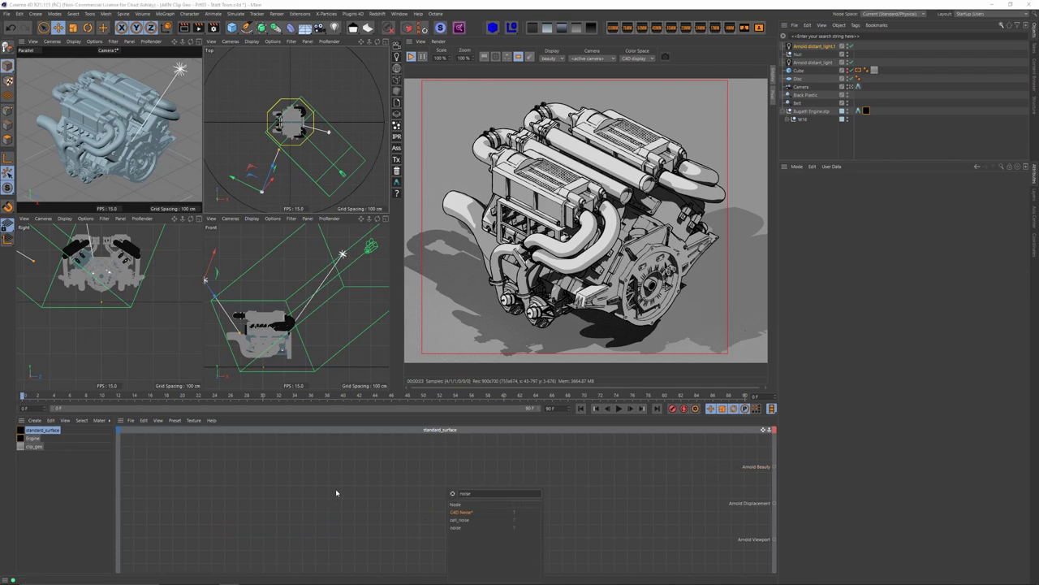
click(460, 514)
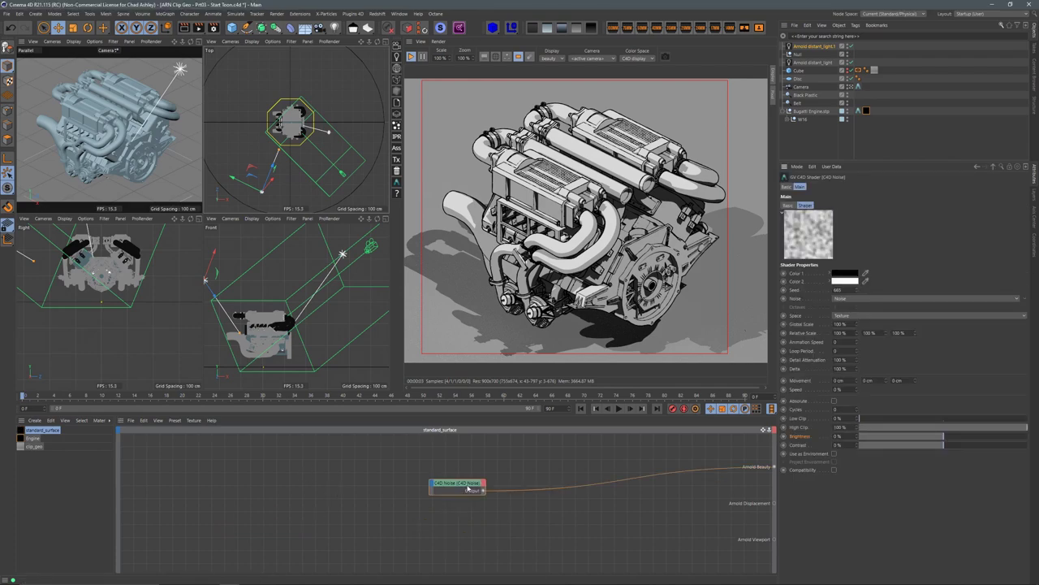
drag(467, 487, 382, 497)
Step: Set the C4D Noise to the Buya type with Low Clip 34%, High Clip 44% and Global Scale 30%
click(849, 301)
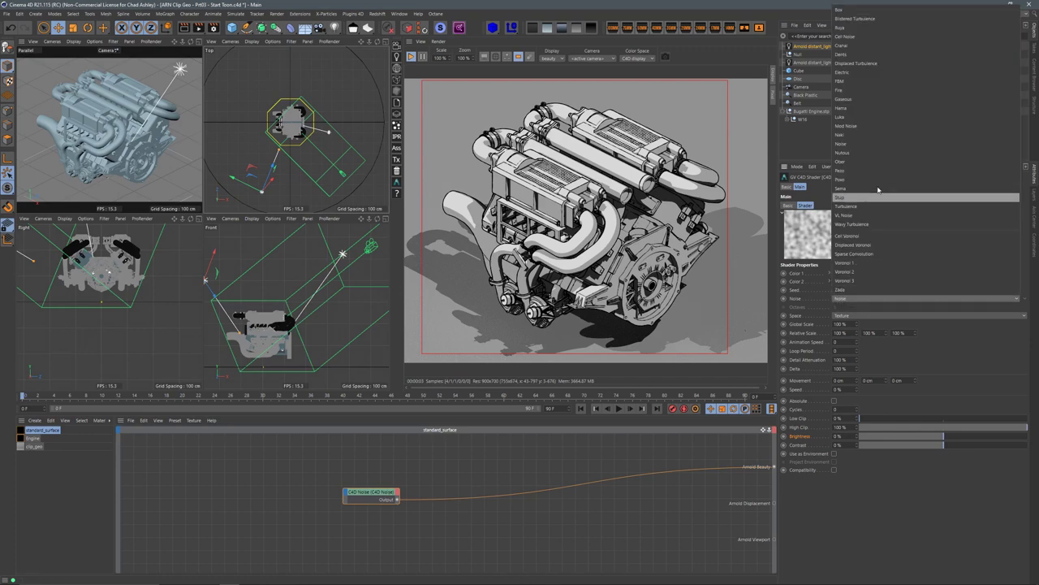
click(845, 26)
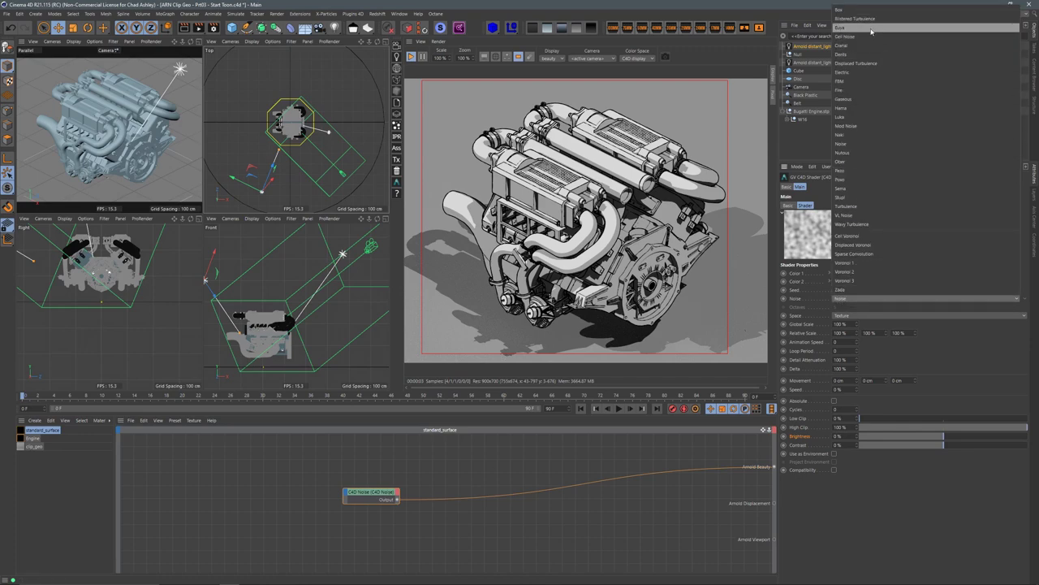
drag(908, 422, 933, 427)
drag(846, 324, 805, 331)
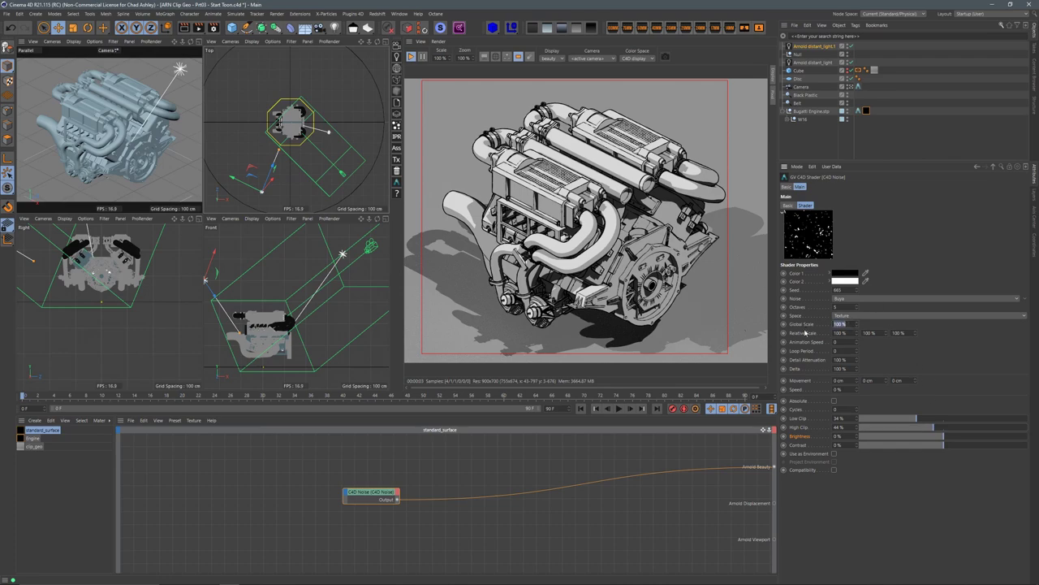
text(30)
key(Return)
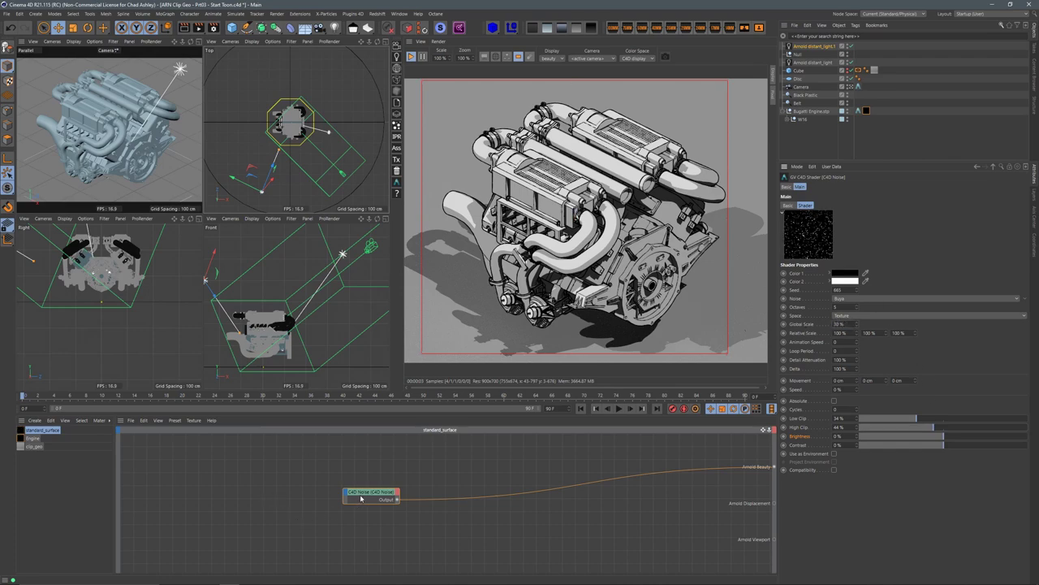
Step: Insert a complement node between the C4D Noise and the Arnold Beauty output
drag(360, 499, 365, 499)
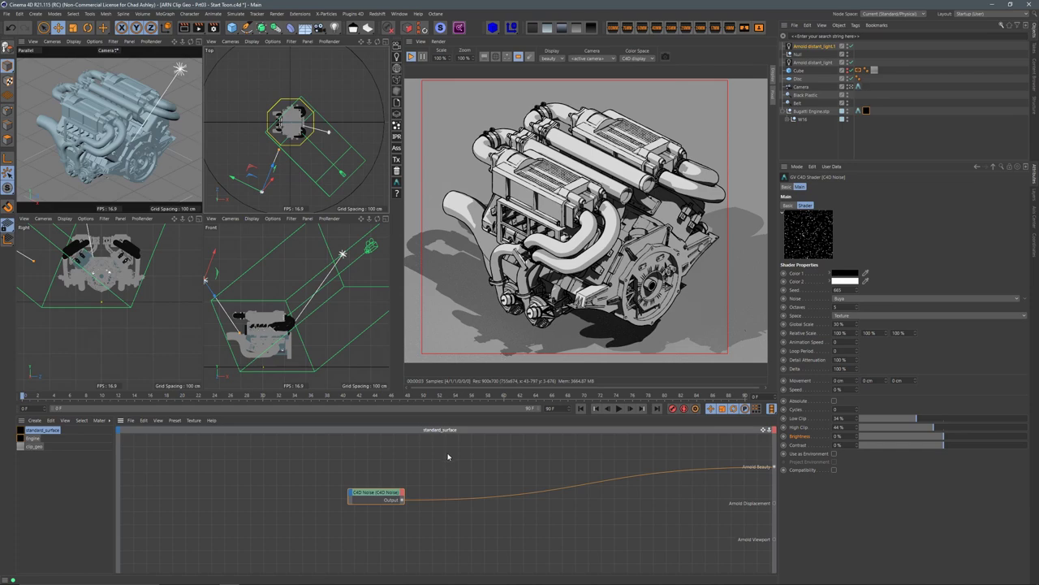
key(Tab)
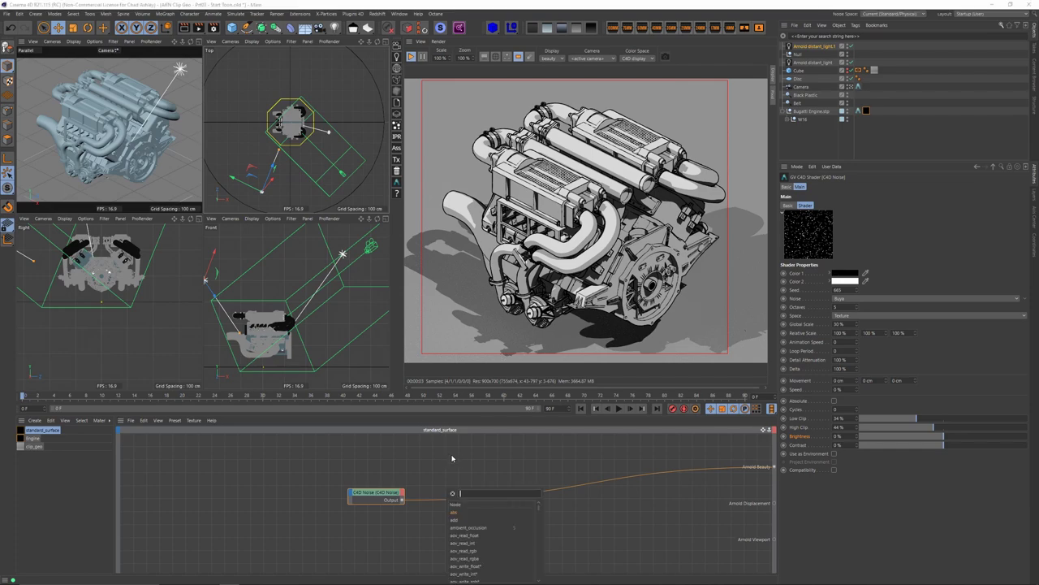
text(comp)
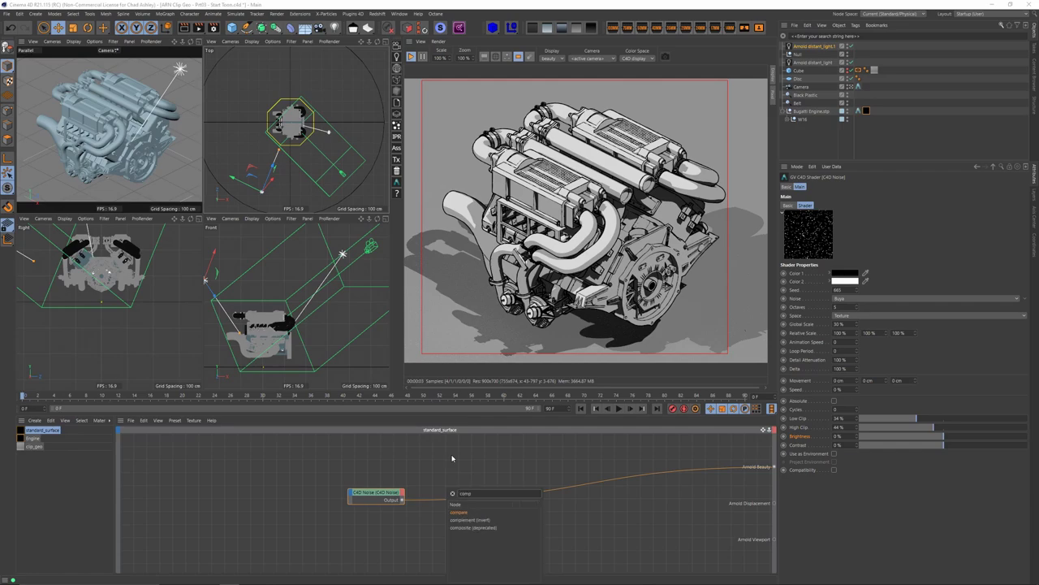
text(l)
key(Return)
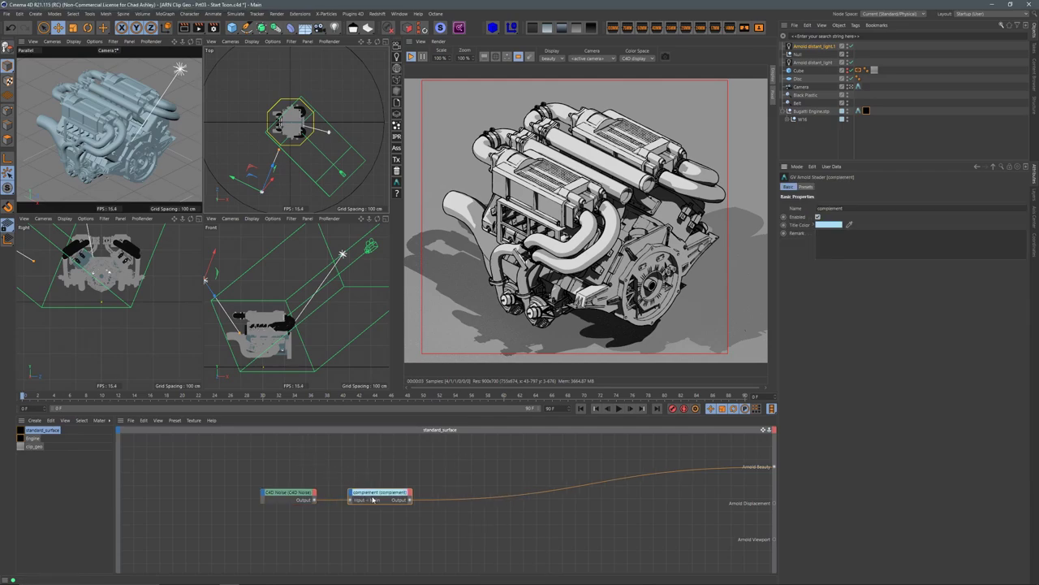
drag(372, 500, 382, 494)
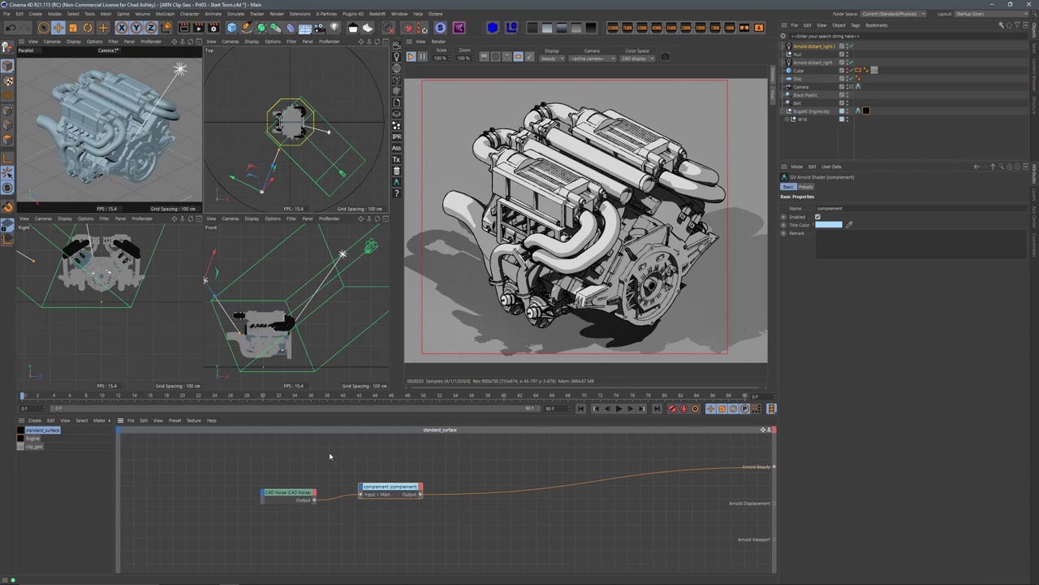
Step: Rename the standard_surface material as Noise
click(33, 437)
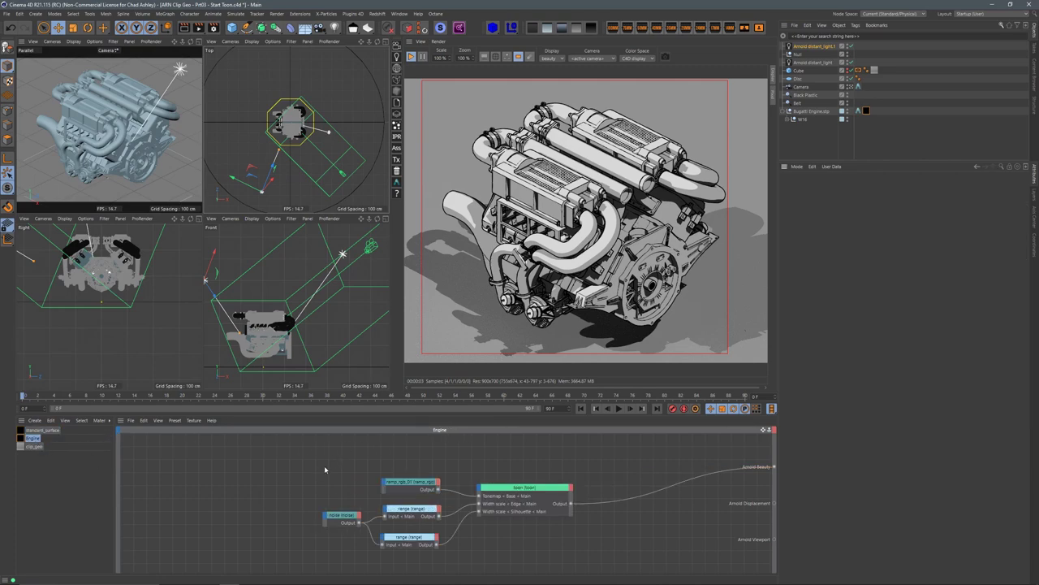
click(51, 430)
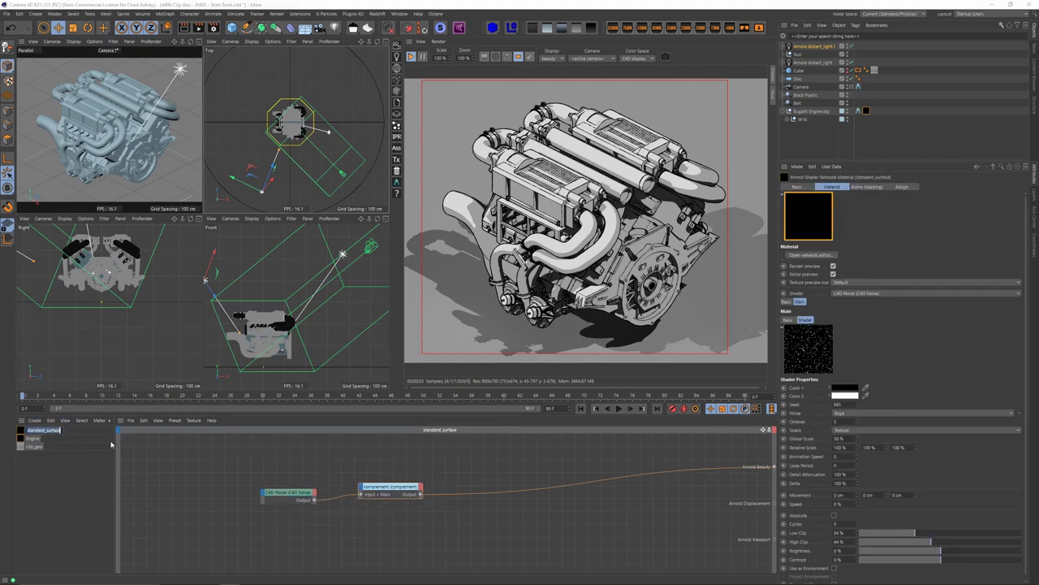
text(Noise)
key(Return)
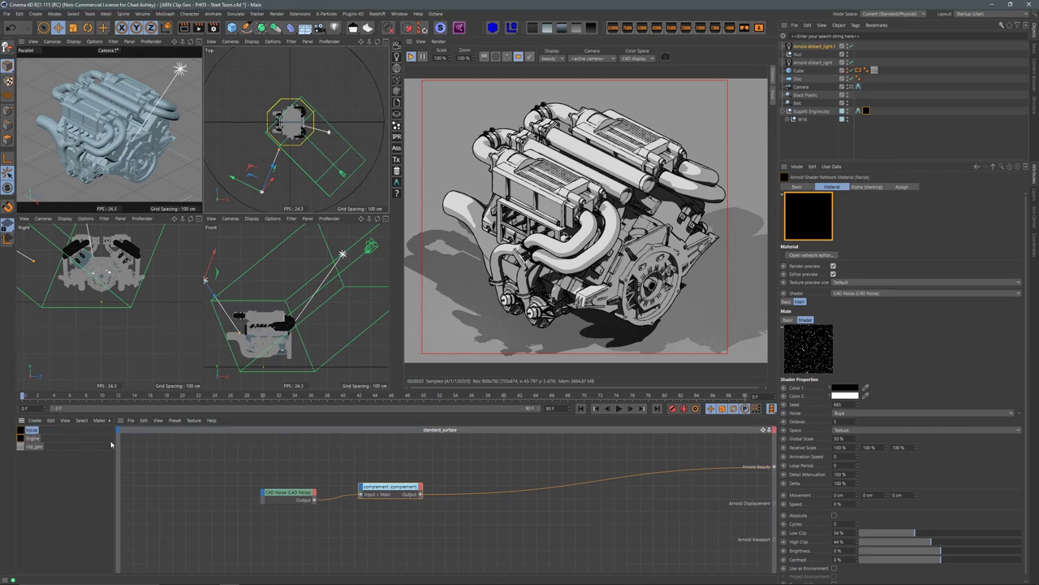
Step: Add the Noise material as a reference node to the Engine network and move the toon node to make room
click(34, 438)
drag(31, 430, 402, 449)
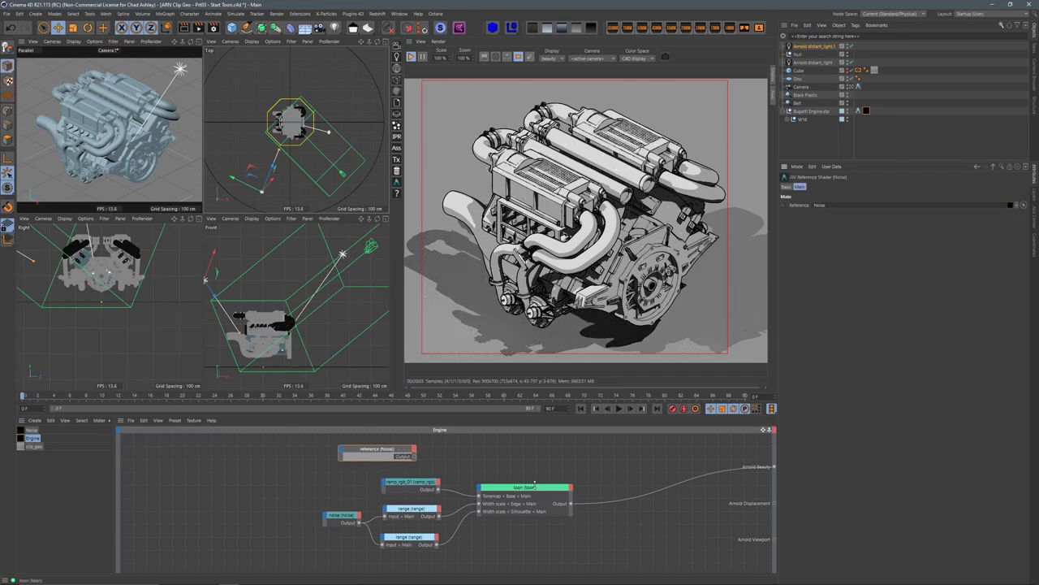
drag(536, 487, 569, 487)
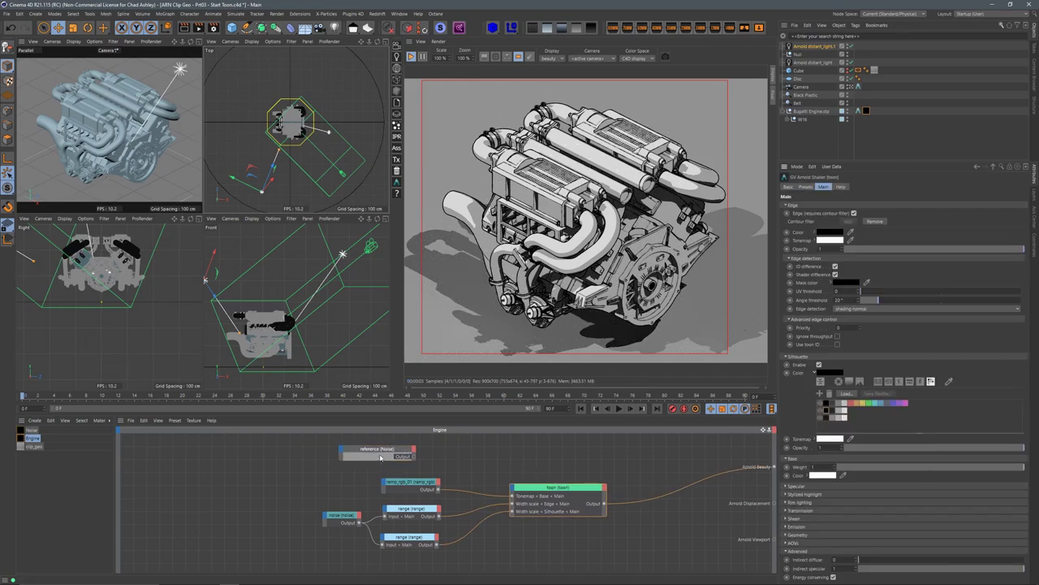
drag(380, 457, 373, 452)
Step: Add a mix_rgba node beside the Noise reference and connect the reference's output to its Mix input
click(451, 448)
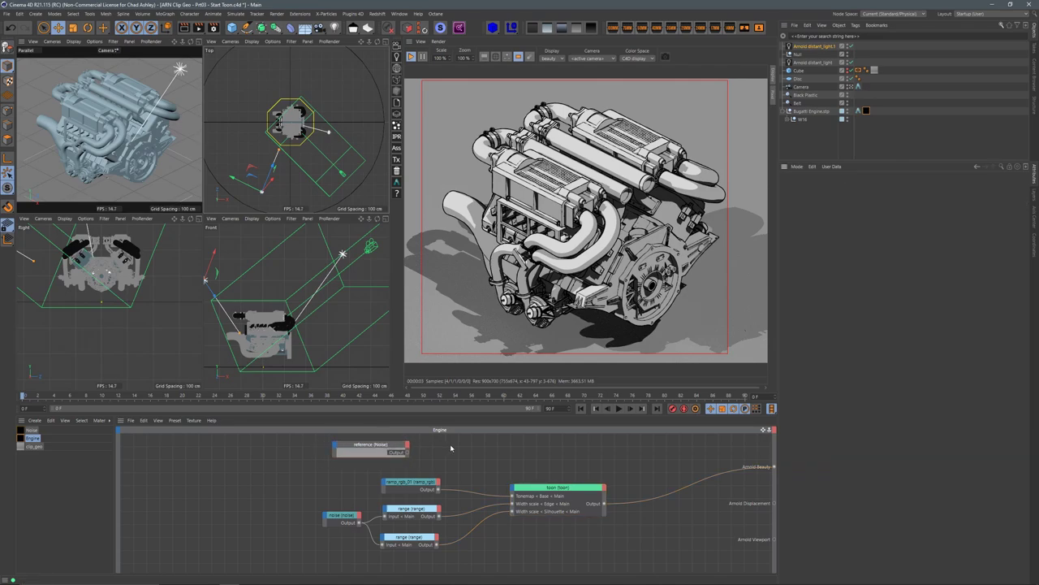
key(Tab)
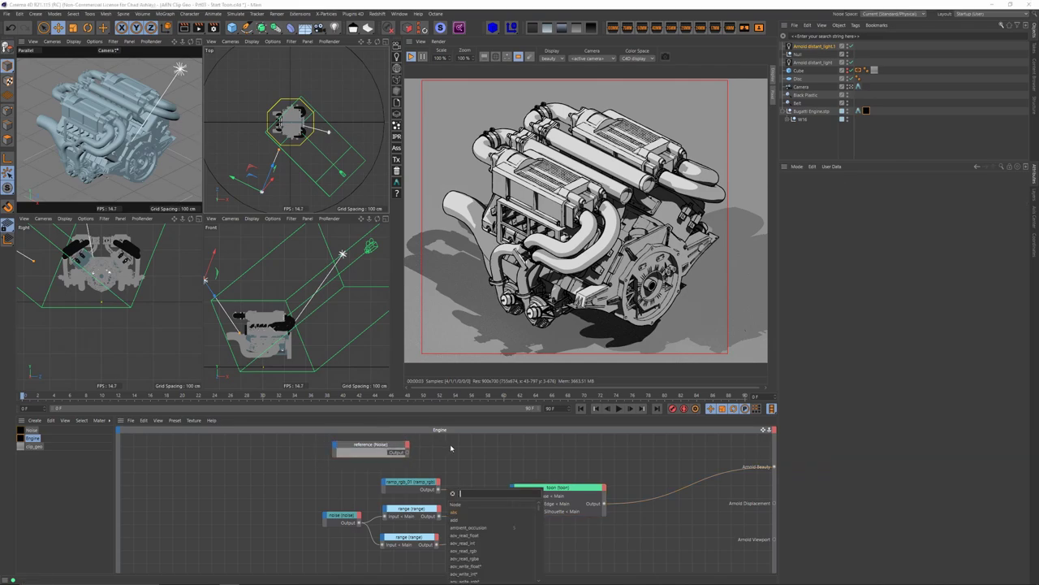
text(mix)
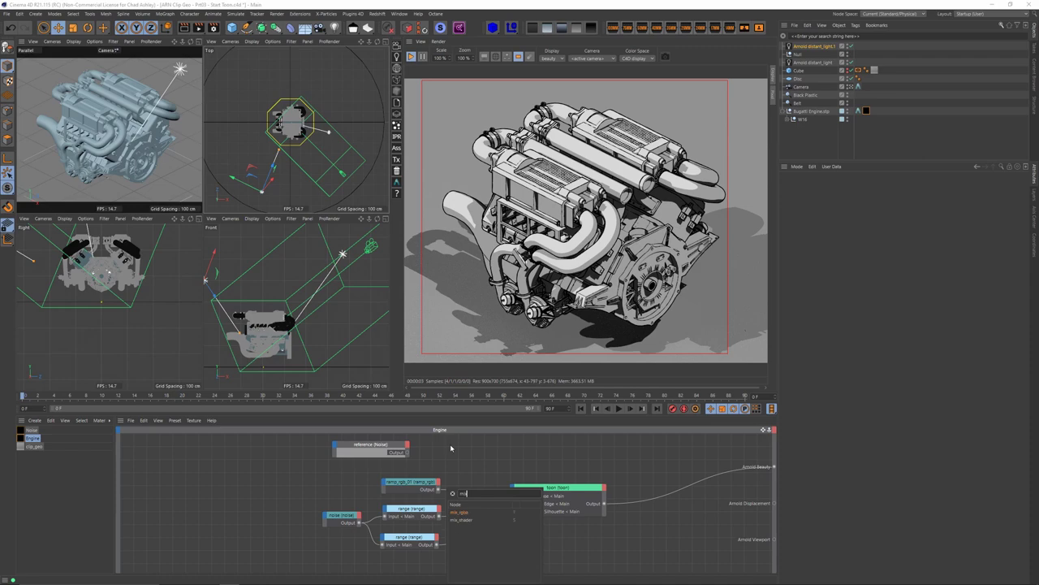
key(Return)
drag(418, 492, 449, 467)
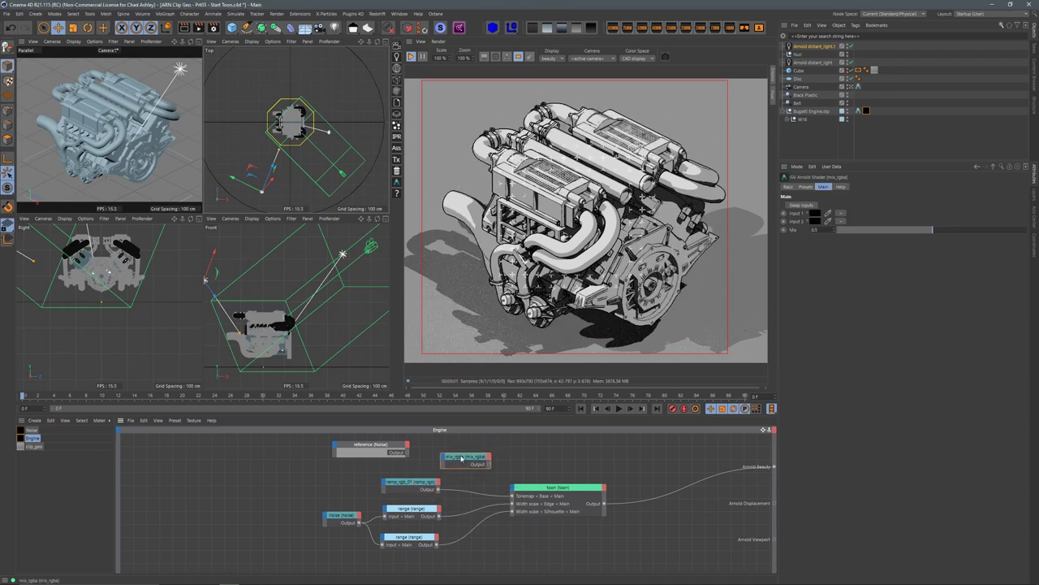
click(446, 461)
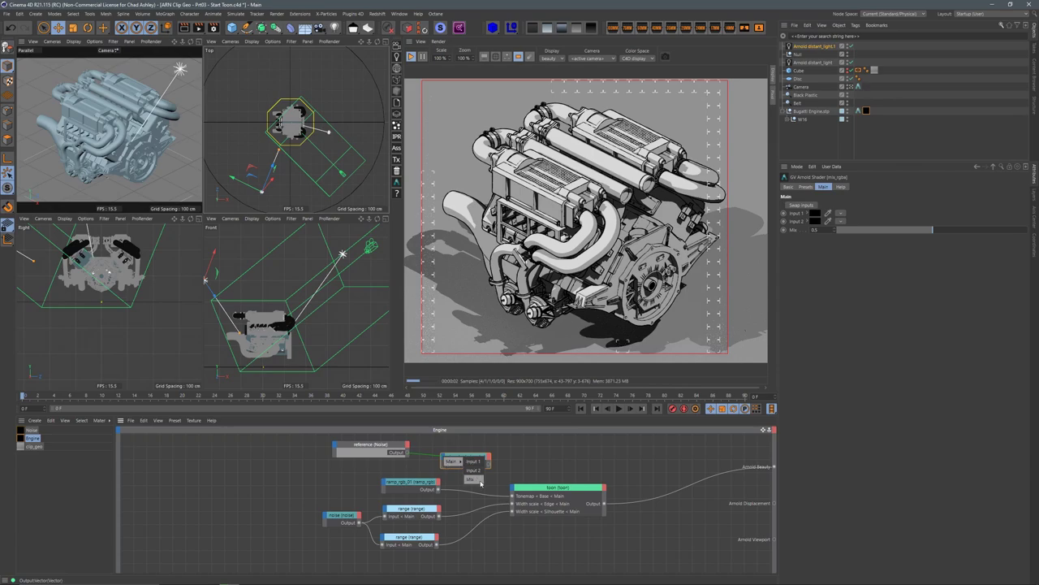
click(479, 483)
Step: Connect the mix_rgba output to the toon shader's Base Color input
drag(468, 458, 512, 487)
mouse_move(521, 492)
mouse_move(544, 509)
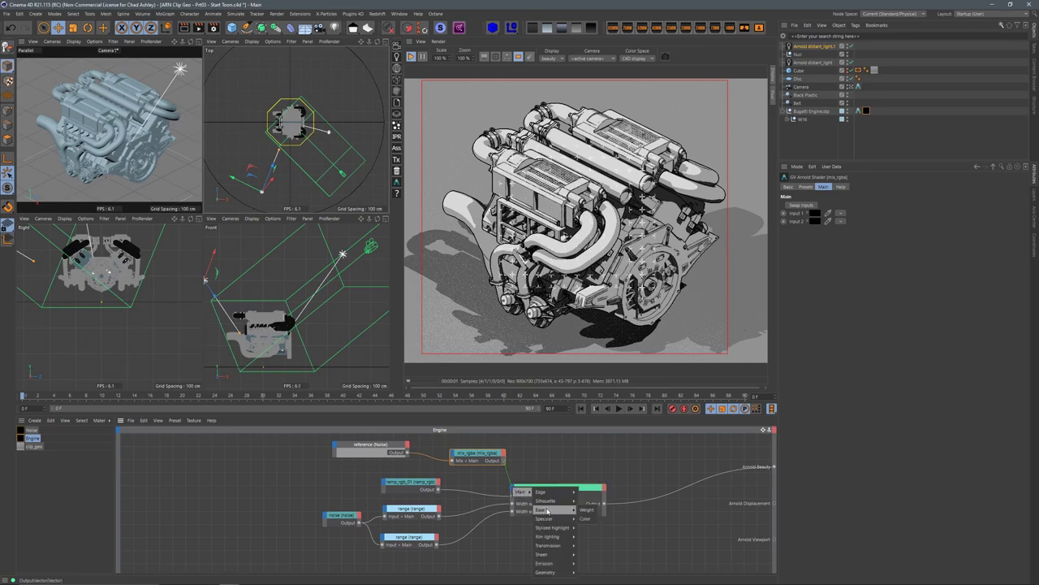
click(586, 519)
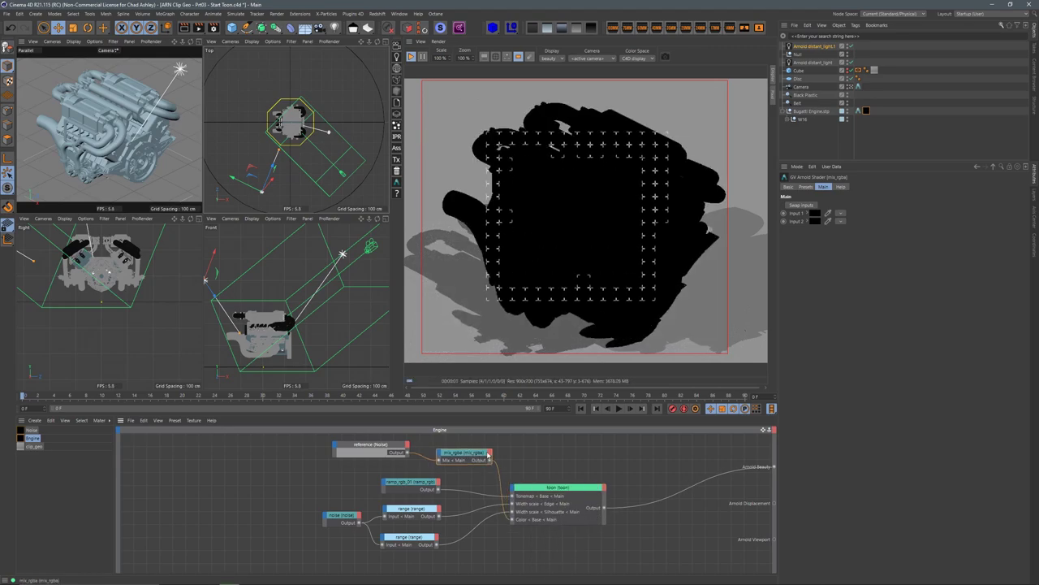
Step: Set mix_rgba's Input 1 to a near-black swatch and Input 2 to a light grey swatch
click(810, 213)
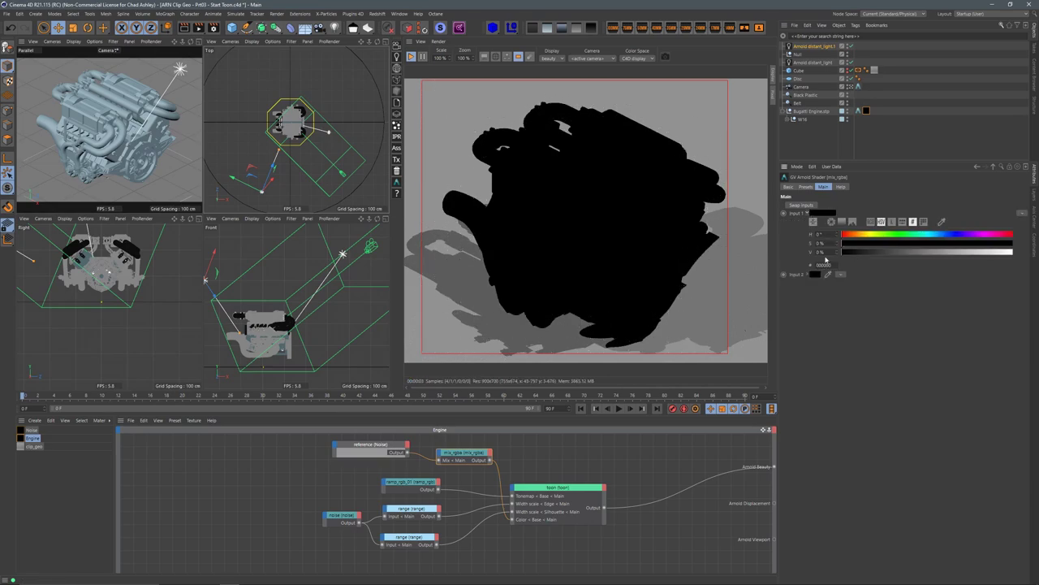
click(923, 221)
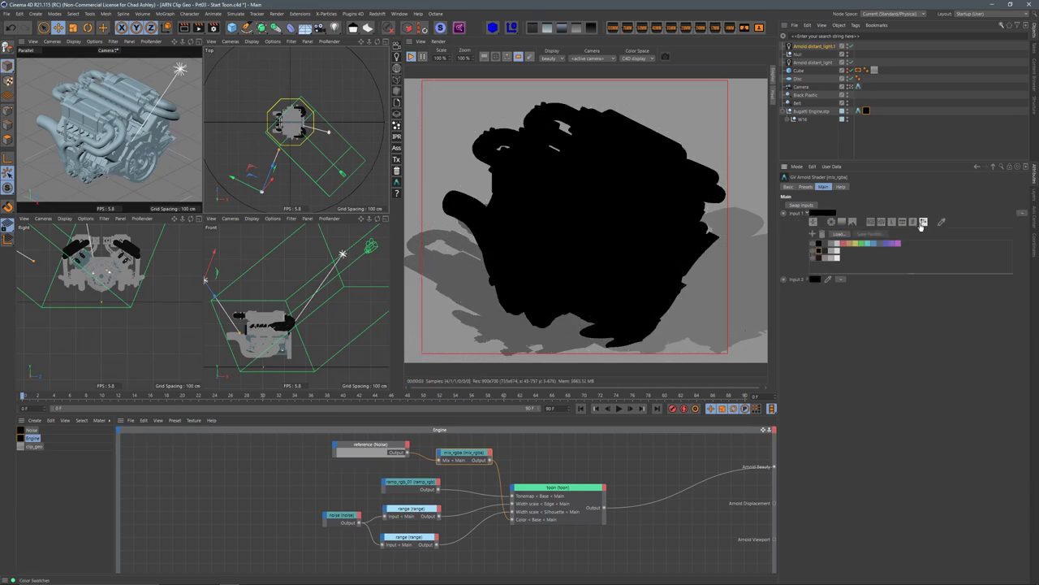
click(837, 253)
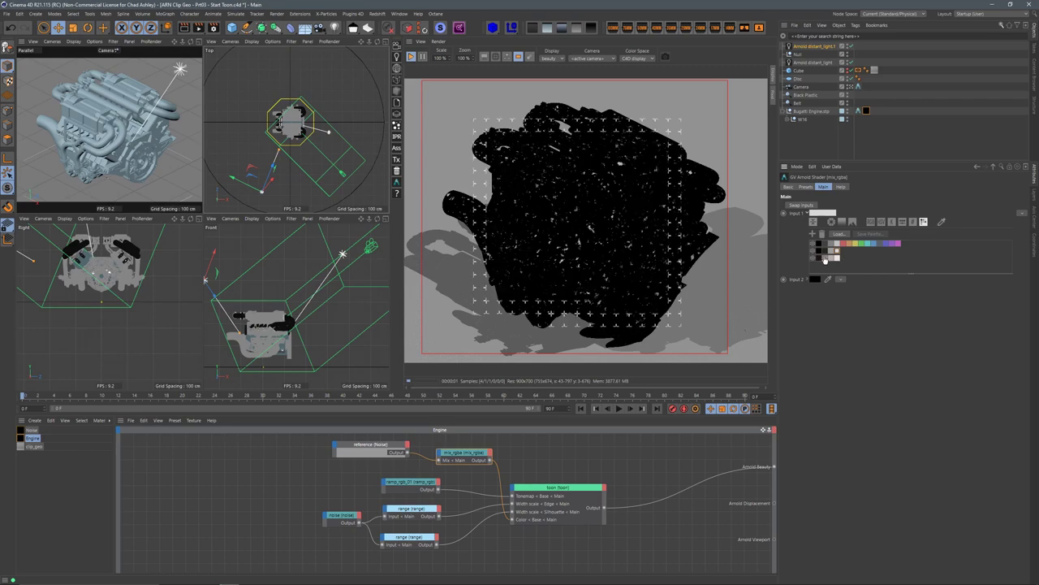
click(820, 252)
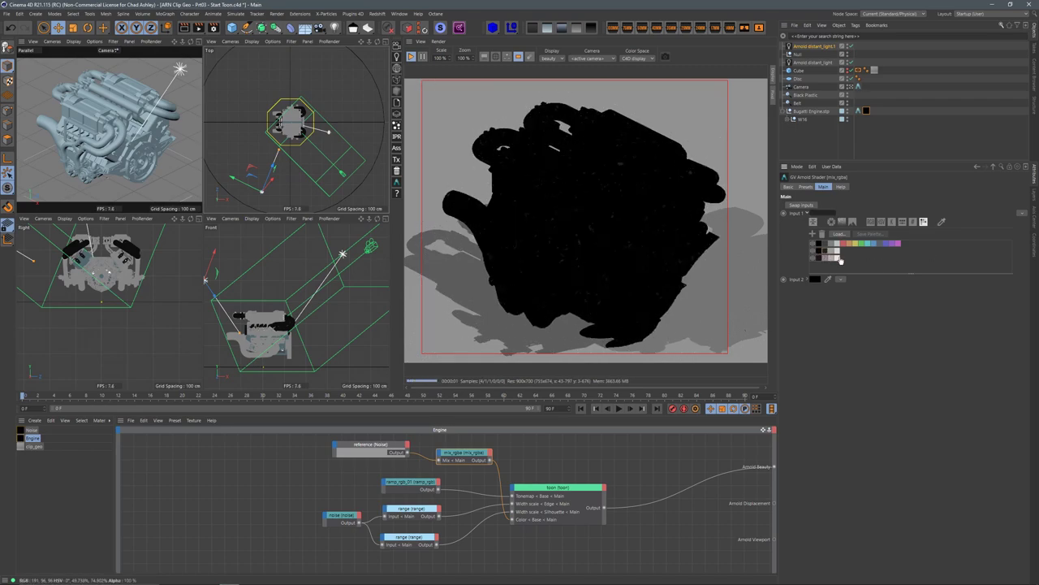
click(804, 281)
click(923, 289)
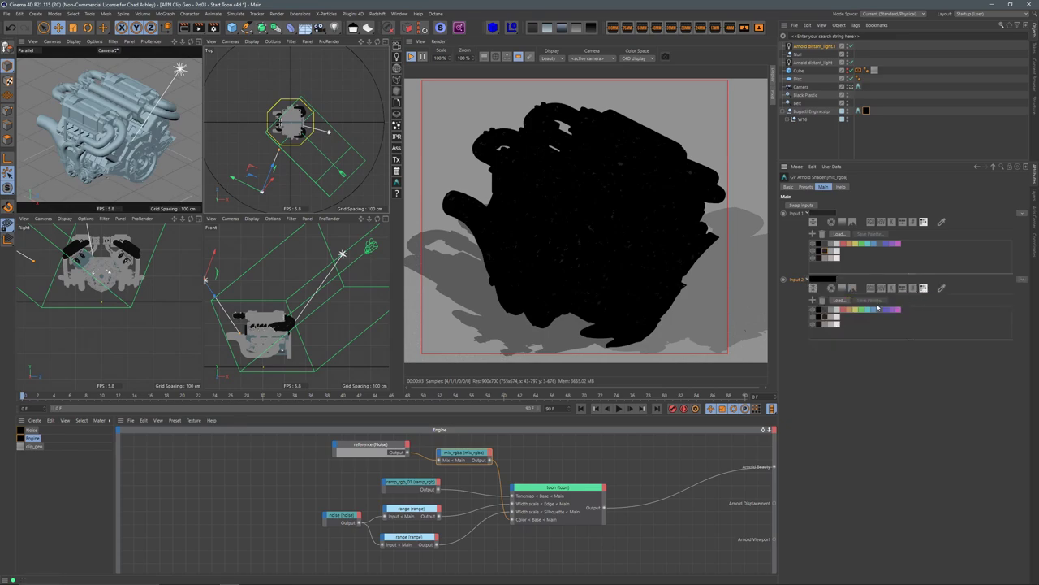
click(836, 316)
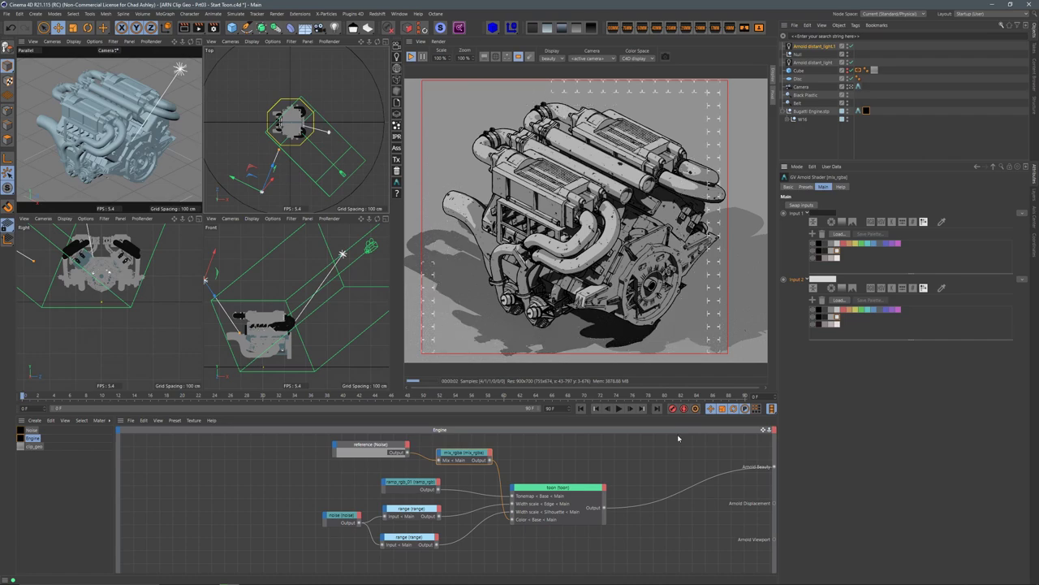
Step: Adjust the C4D Noise in the Noise material to Global Scale 20%, Low Clip 47% and High Clip 57%
click(371, 445)
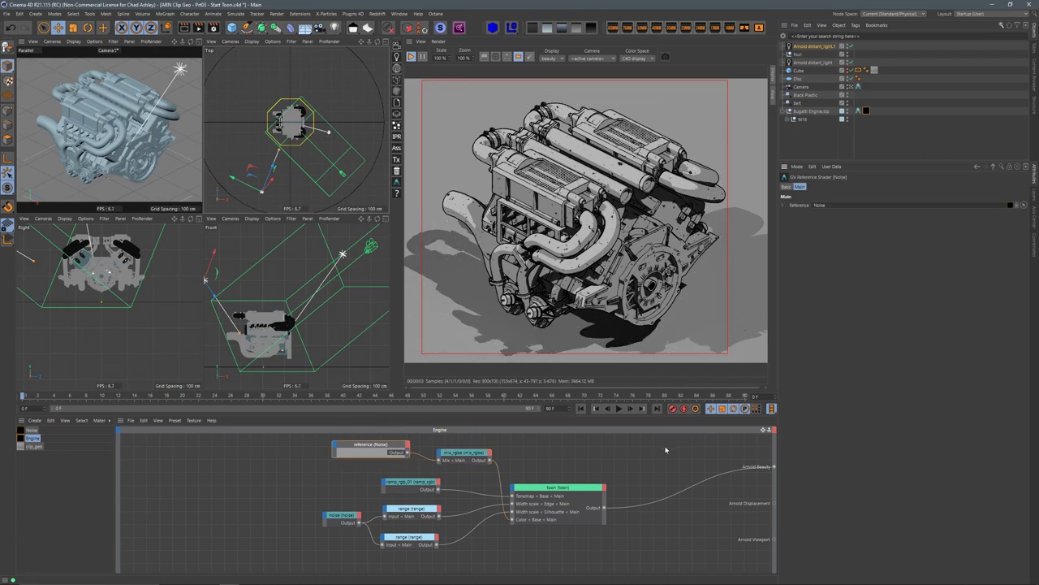
click(32, 430)
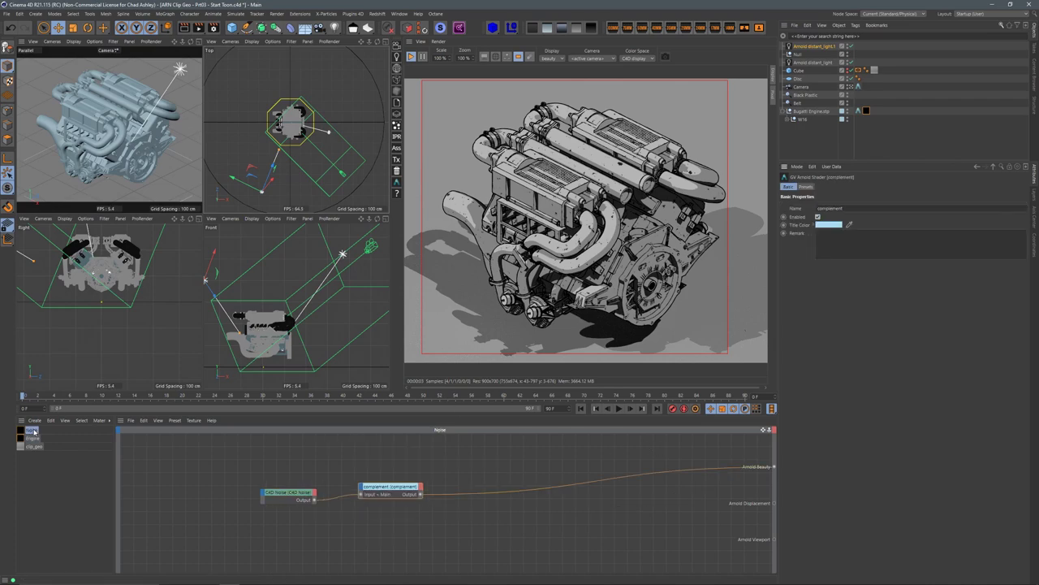
click(288, 492)
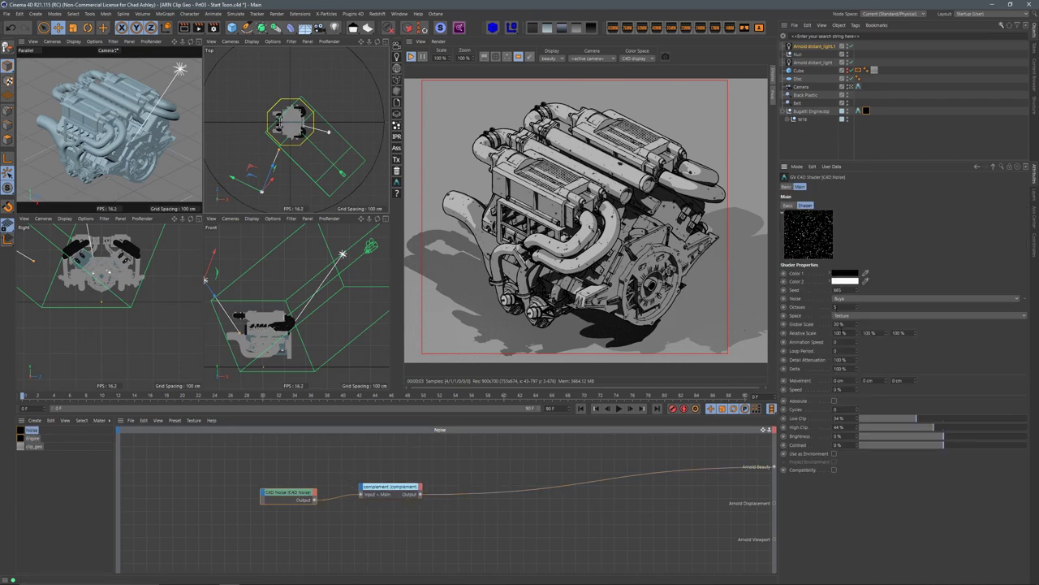
click(838, 323)
text(20)
key(Return)
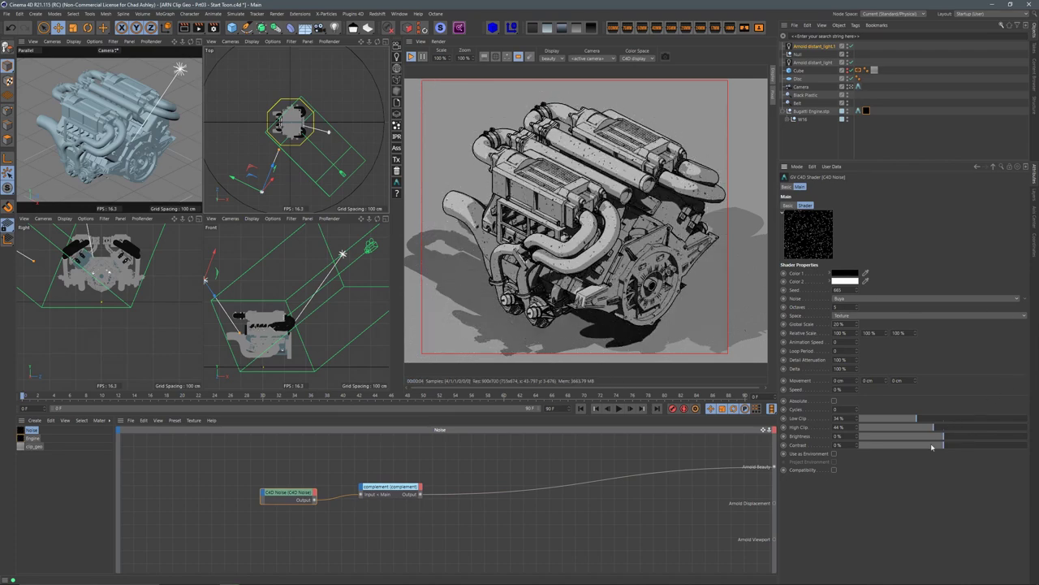
drag(948, 428, 939, 419)
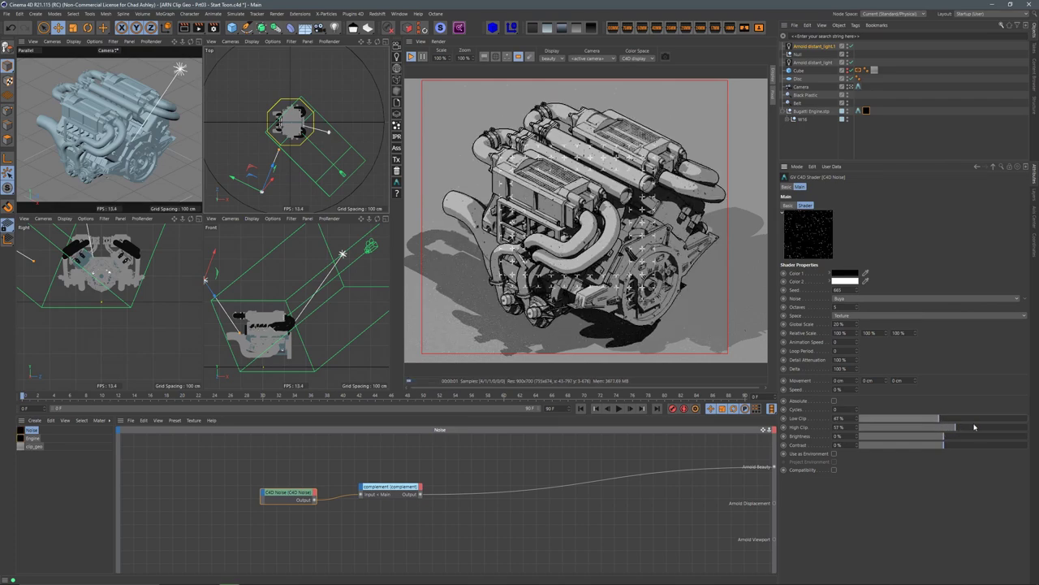
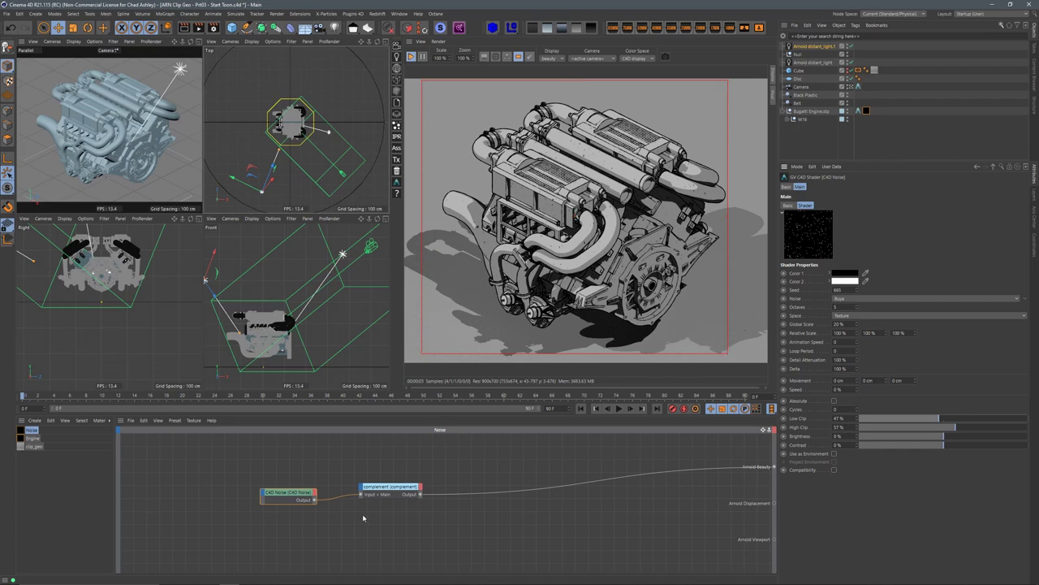
Step: Create a new Arnold toon material and rename it BG
click(34, 419)
mouse_move(73, 459)
mouse_move(132, 469)
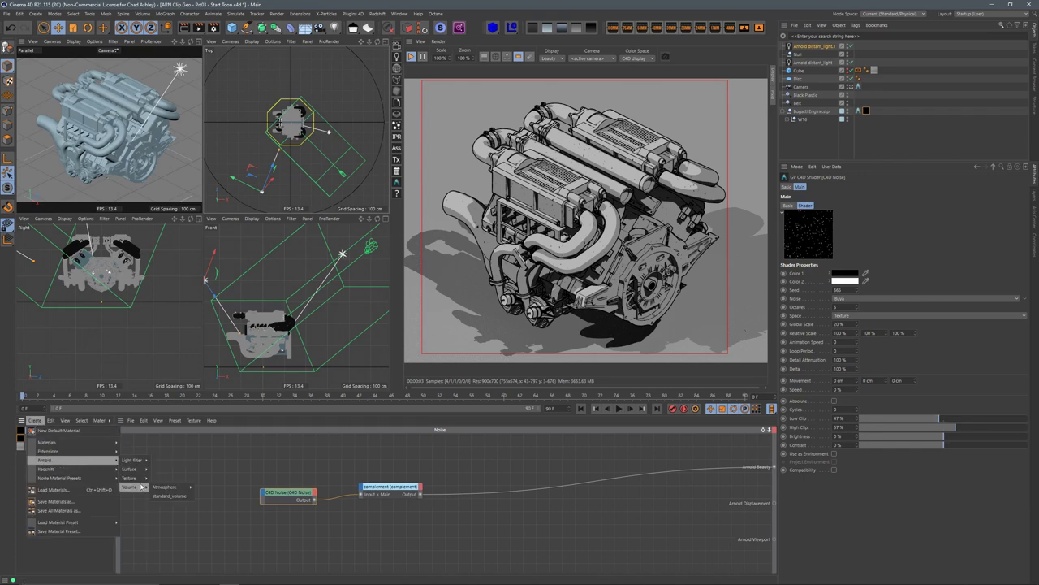
click(174, 535)
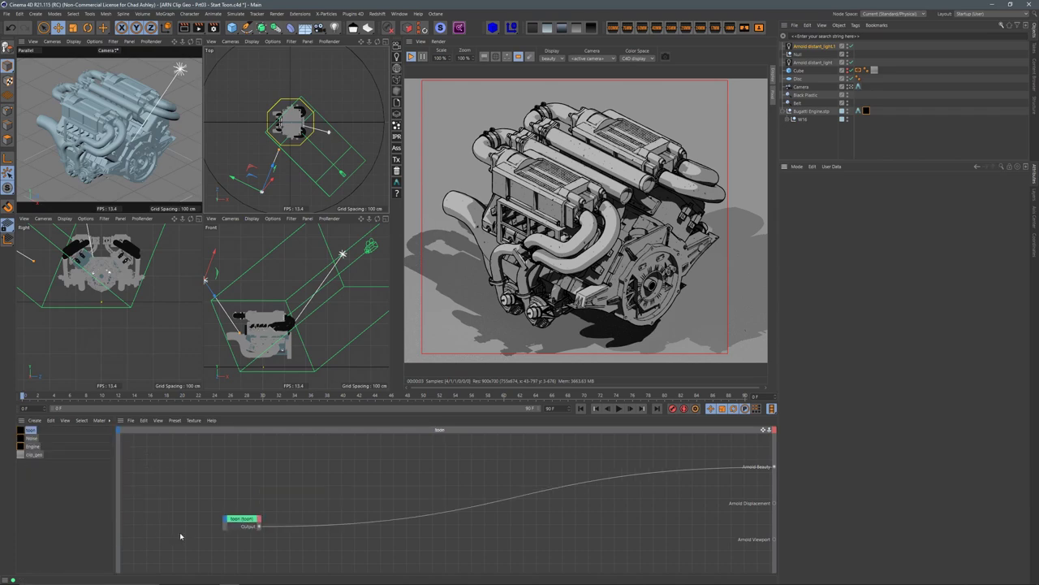
click(36, 432)
text(BG)
key(Return)
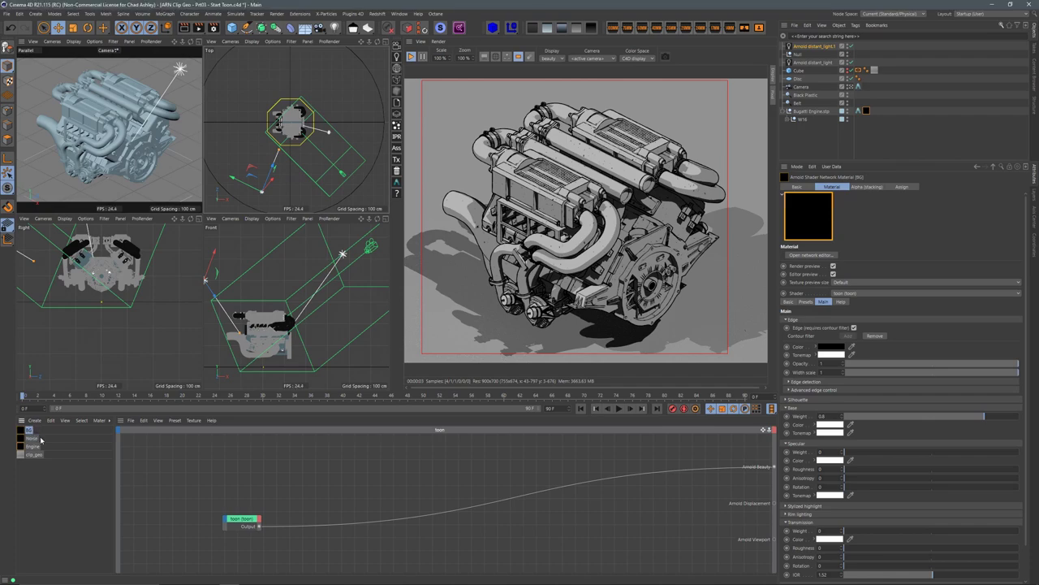
Step: Assign the BG material to the Disc and reposition the toon node in its shader network
drag(29, 430, 172, 189)
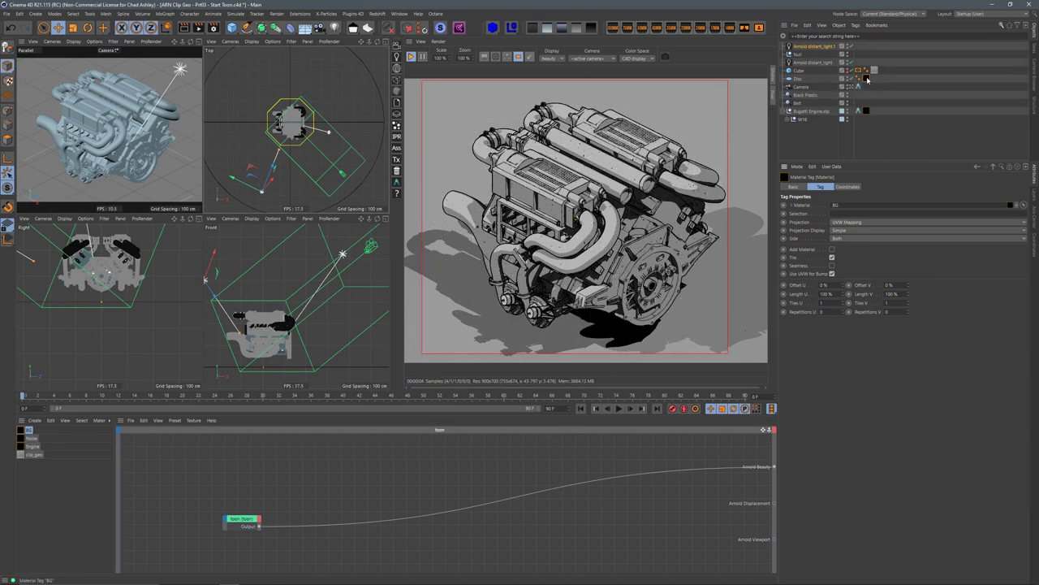
double_click(865, 78)
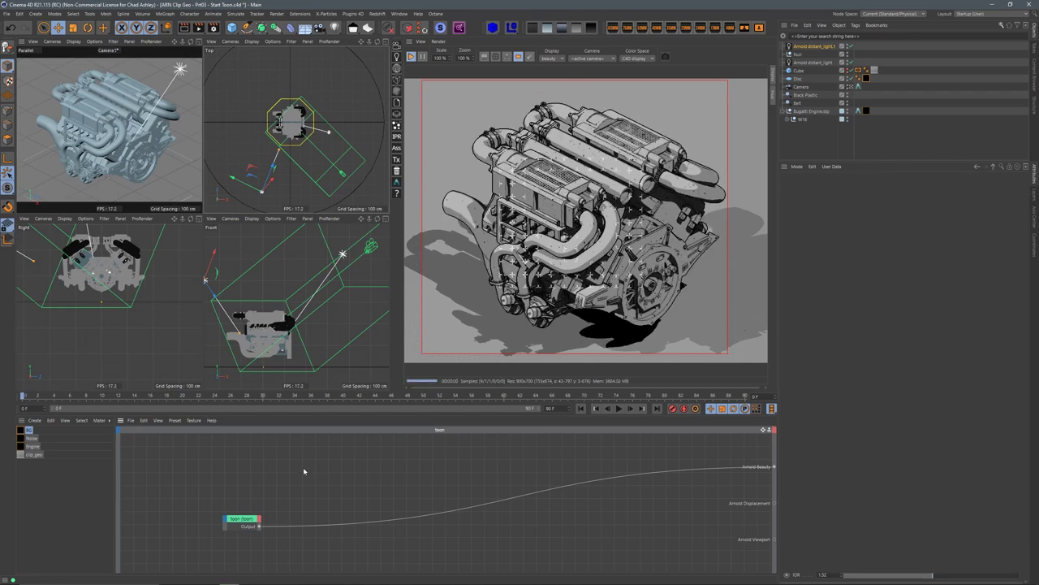
drag(242, 522, 434, 486)
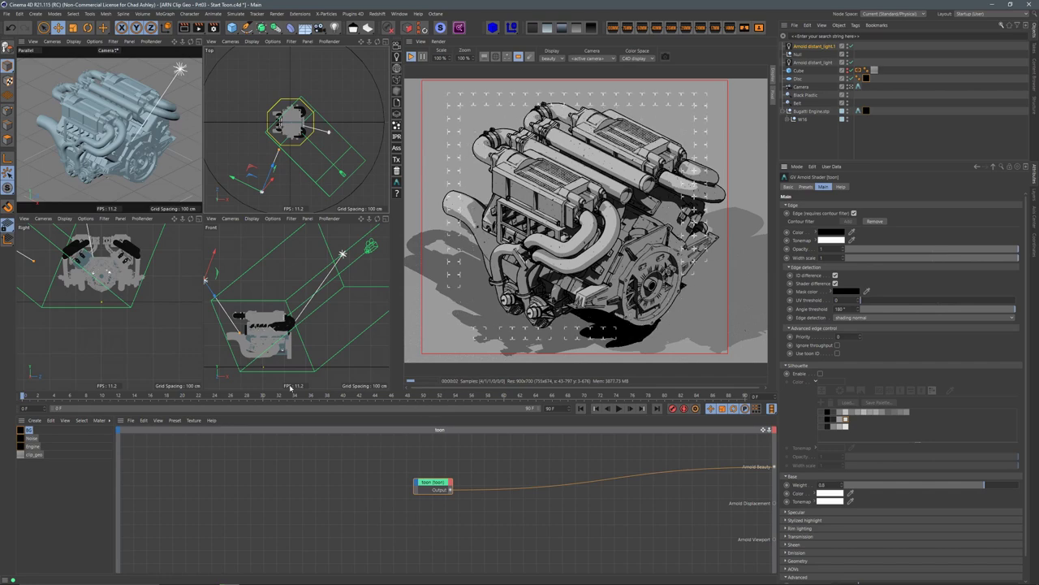
Step: Copy the ramp_rgb_01 node from the Engine material into the BG network and place it before the toon node
click(32, 446)
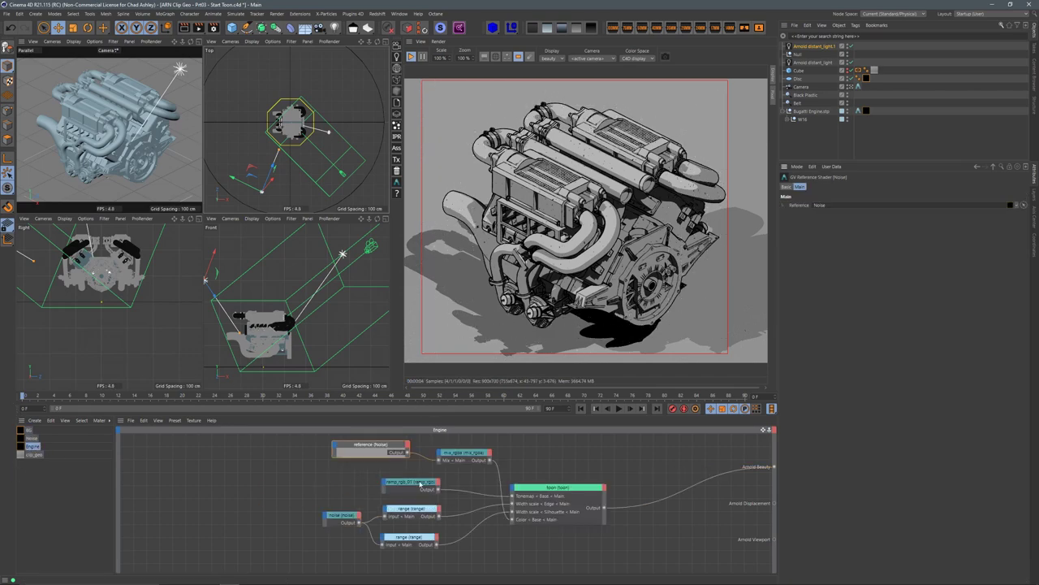
click(399, 492)
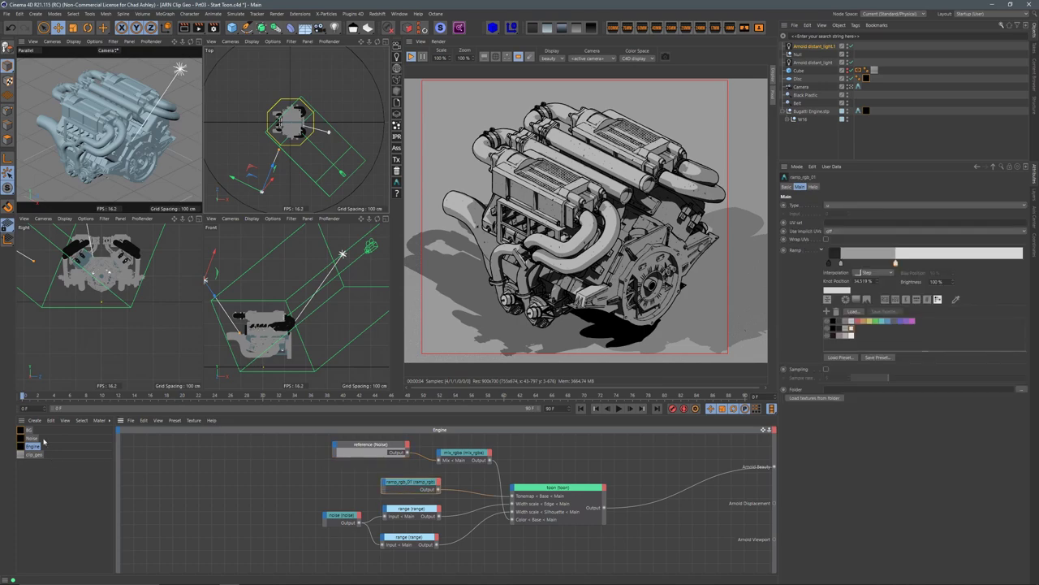
click(29, 430)
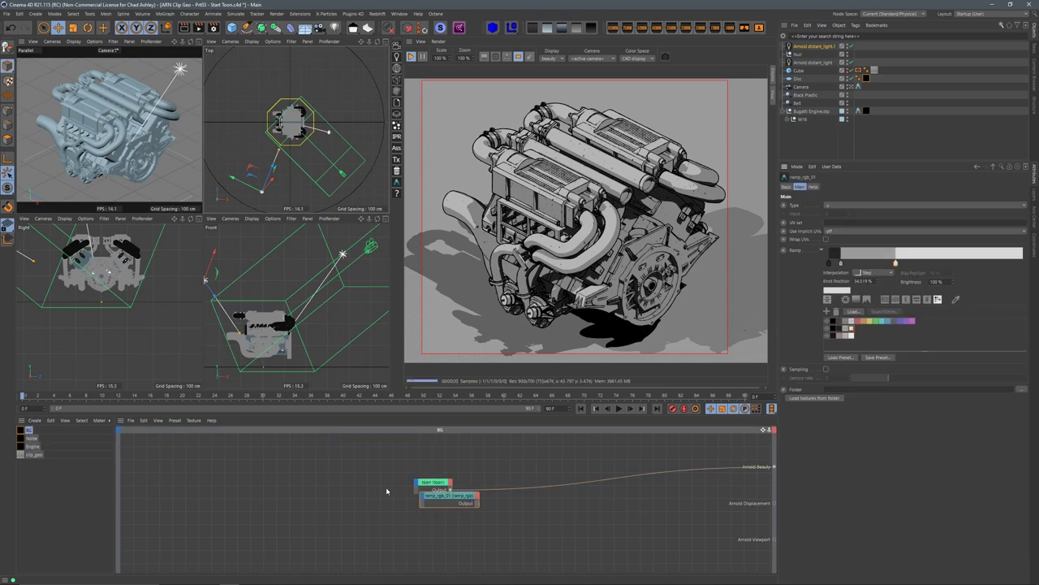
drag(450, 497, 343, 489)
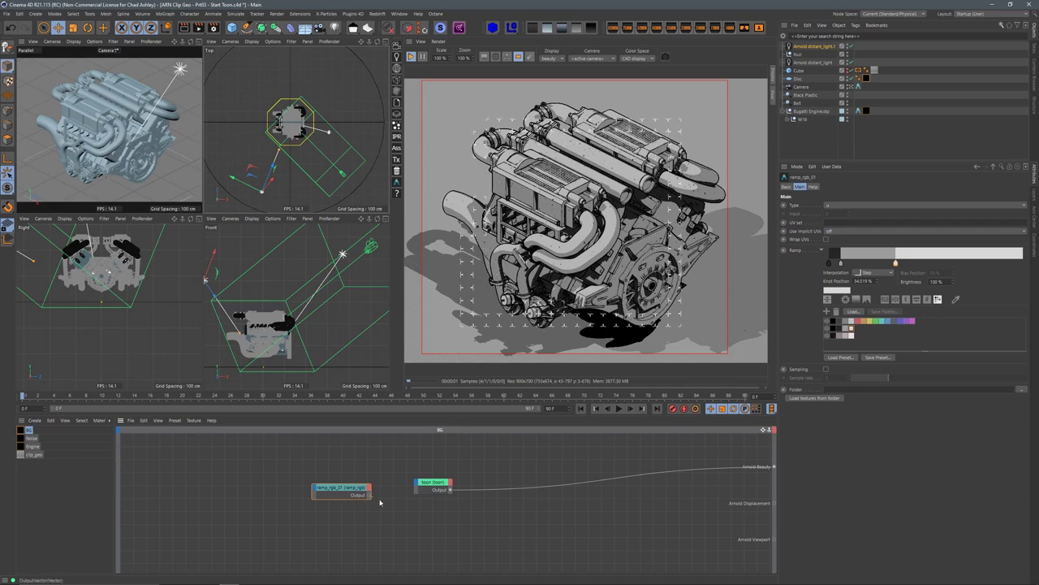
Step: Connect the ramp's output to the BG toon shader's Base Tonemap and set its Base Weight to 1
click(417, 484)
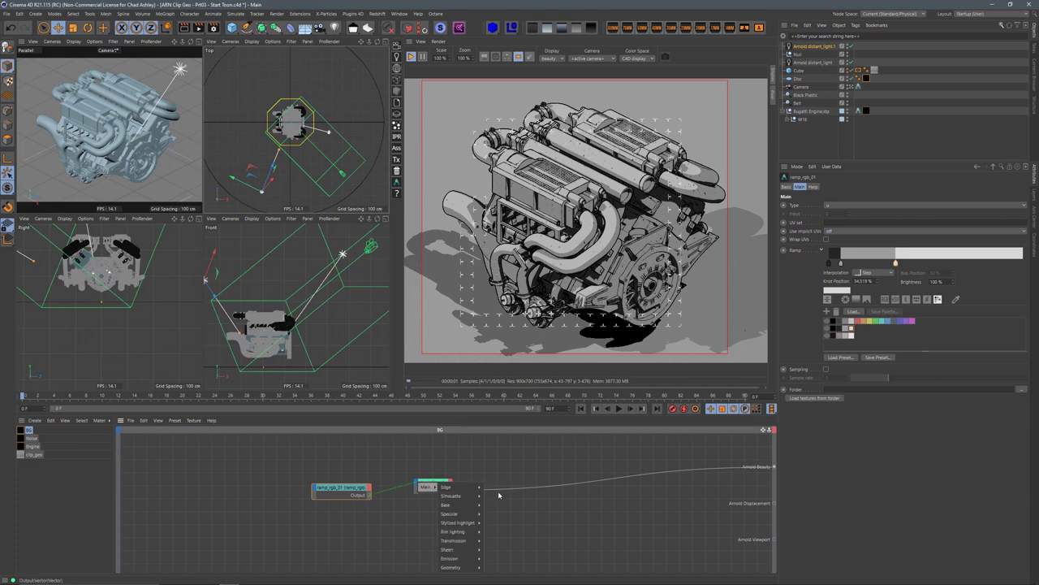
mouse_move(469, 506)
click(493, 522)
click(463, 481)
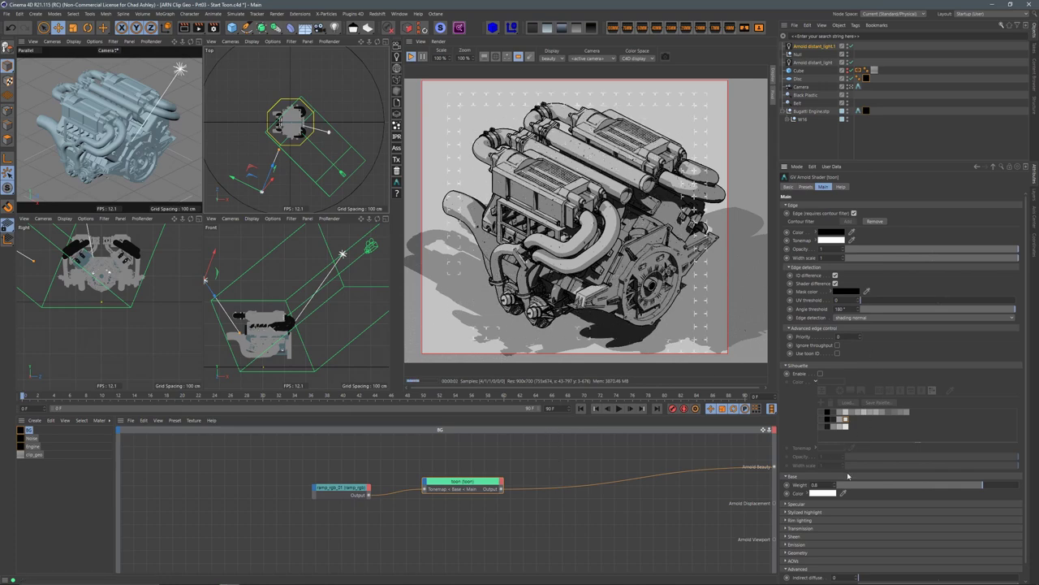
drag(1004, 484, 1020, 484)
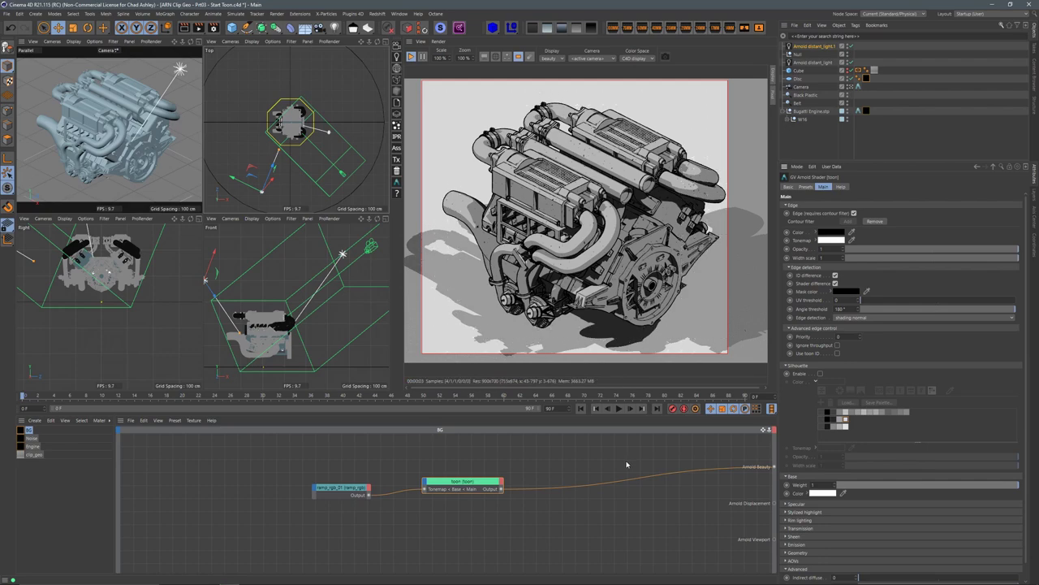
Step: Move the lightest knot of the BG ramp to about 17.6%
click(343, 488)
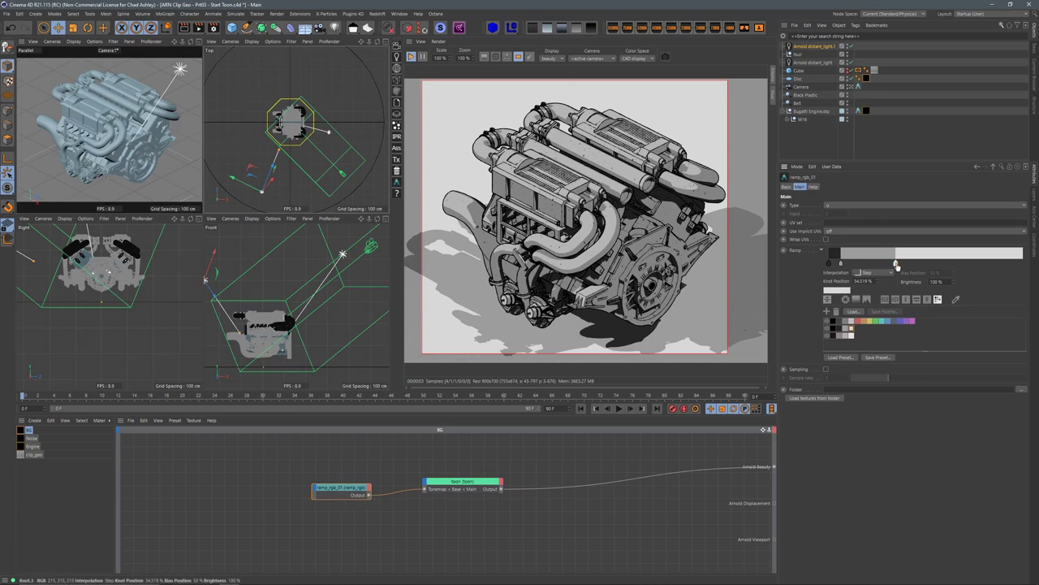
drag(897, 265, 862, 265)
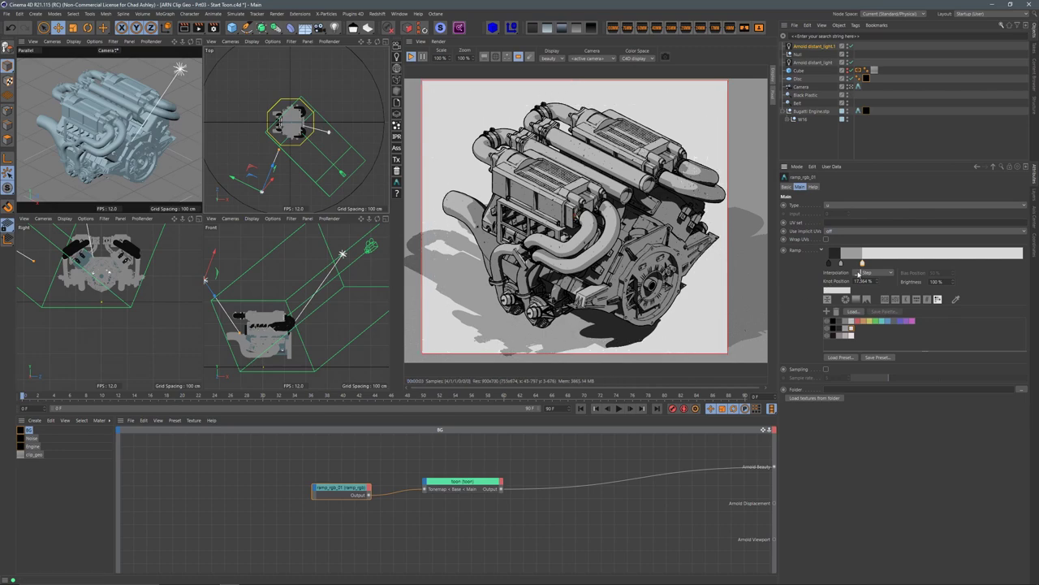
mouse_move(863, 265)
mouse_down()
mouse_move(893, 265)
mouse_move(862, 265)
mouse_up()
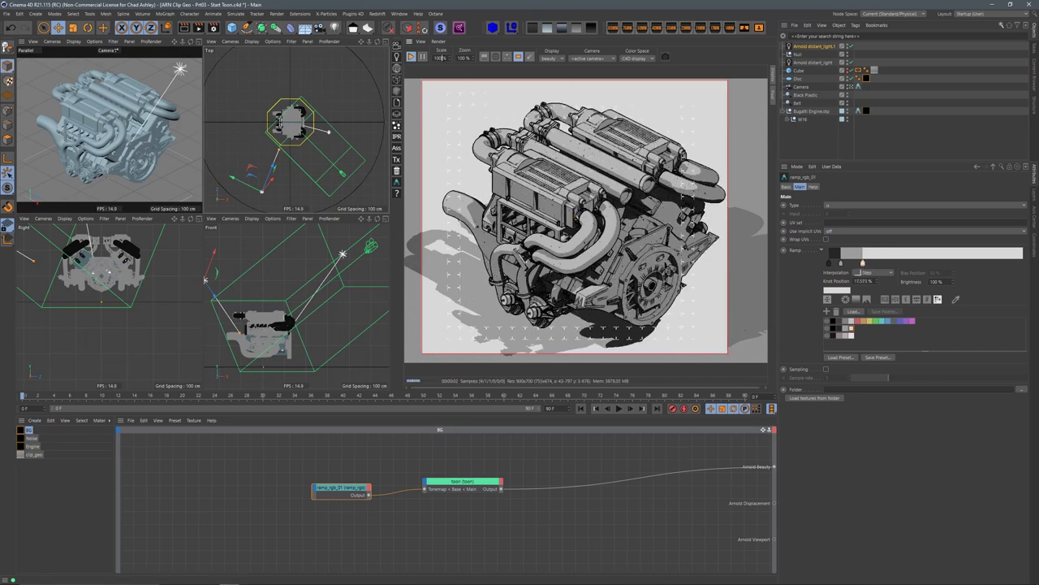
Step: Set the render view's Scale to 80%
double_click(442, 58)
text(80)
key(Return)
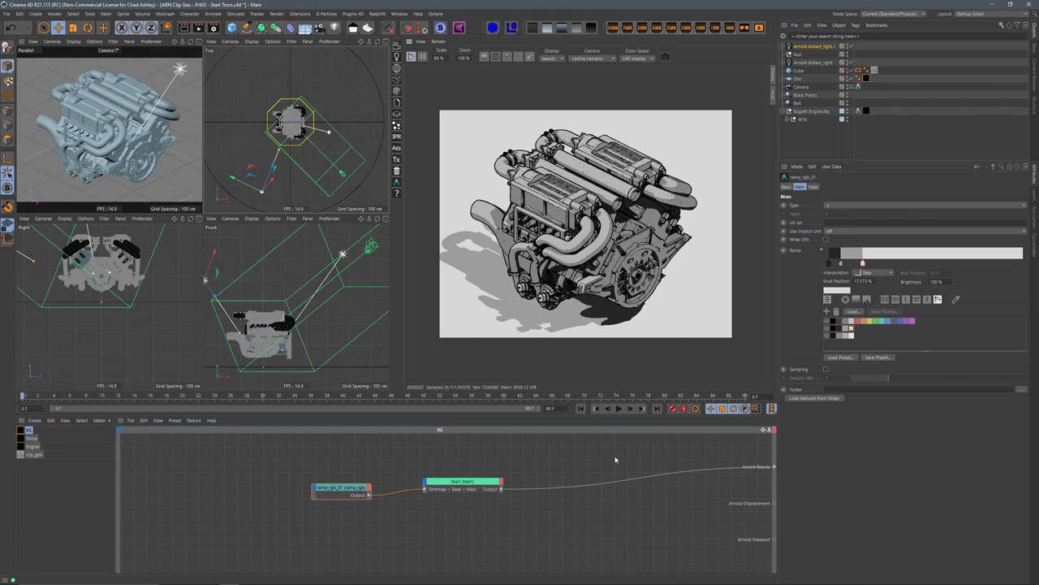
Step: Set the BG toon shader's Base Color to a light grey slightly darker than white
click(462, 481)
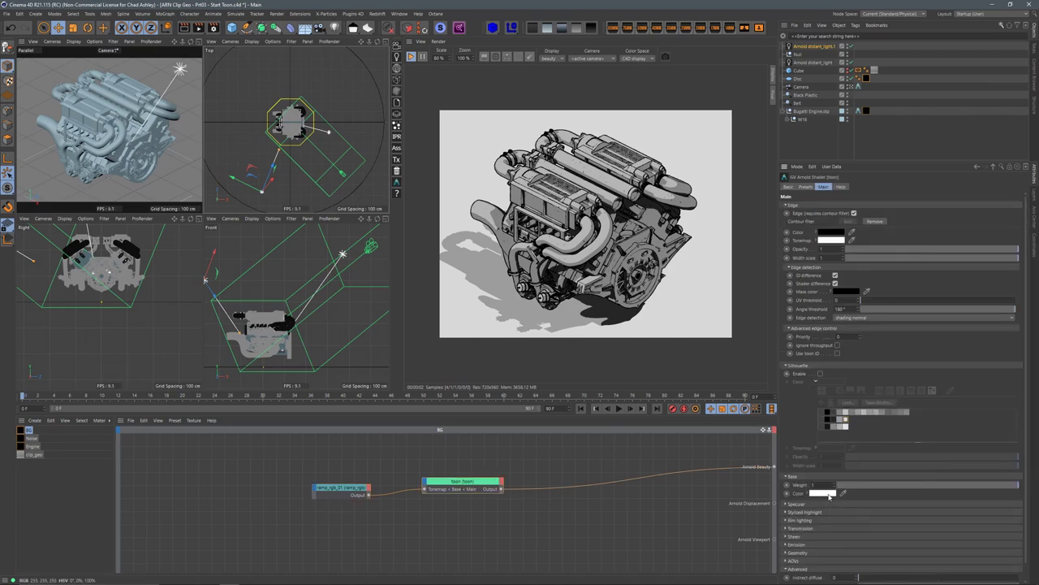
click(842, 492)
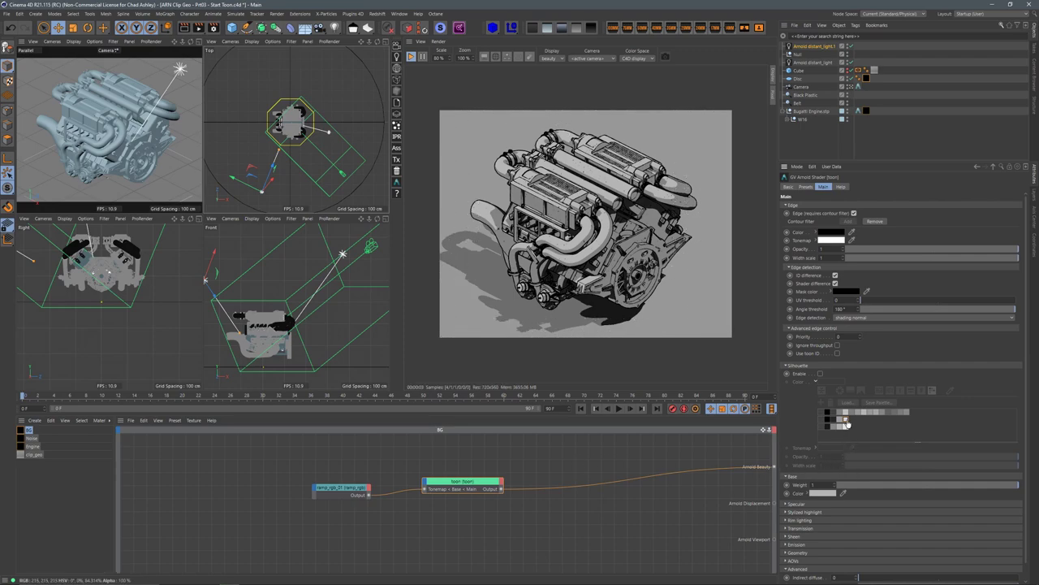
click(808, 494)
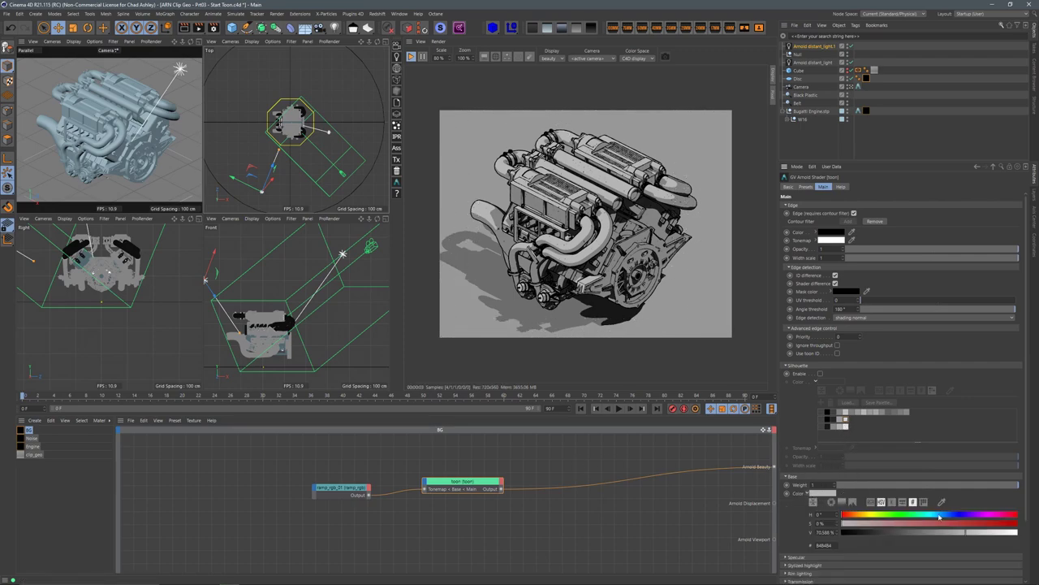
drag(1004, 536, 1011, 533)
click(678, 530)
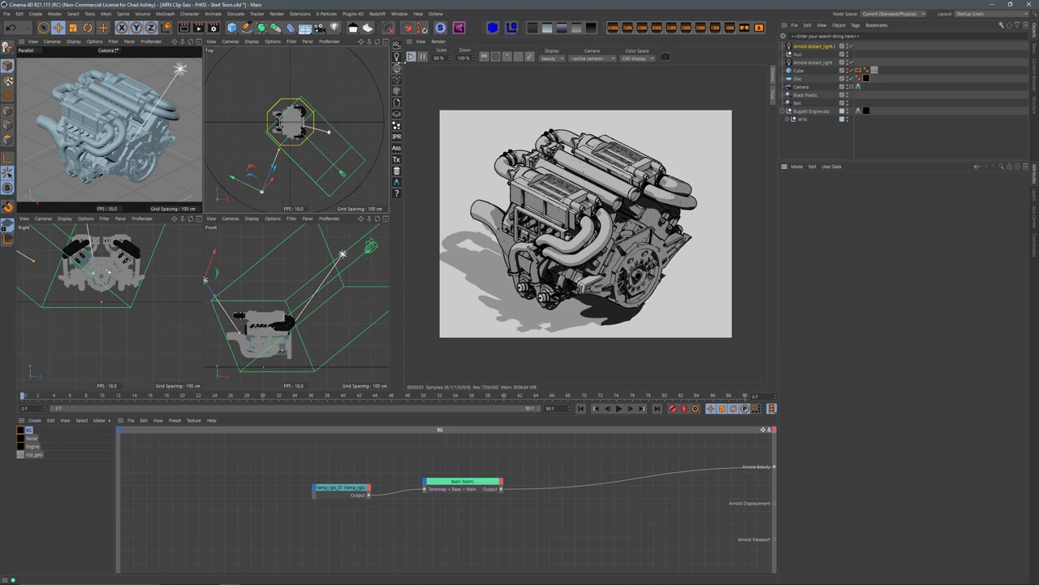
Step: Add an Arnold point light beside the engine and raise it to a Y position of about 67 cm
click(397, 57)
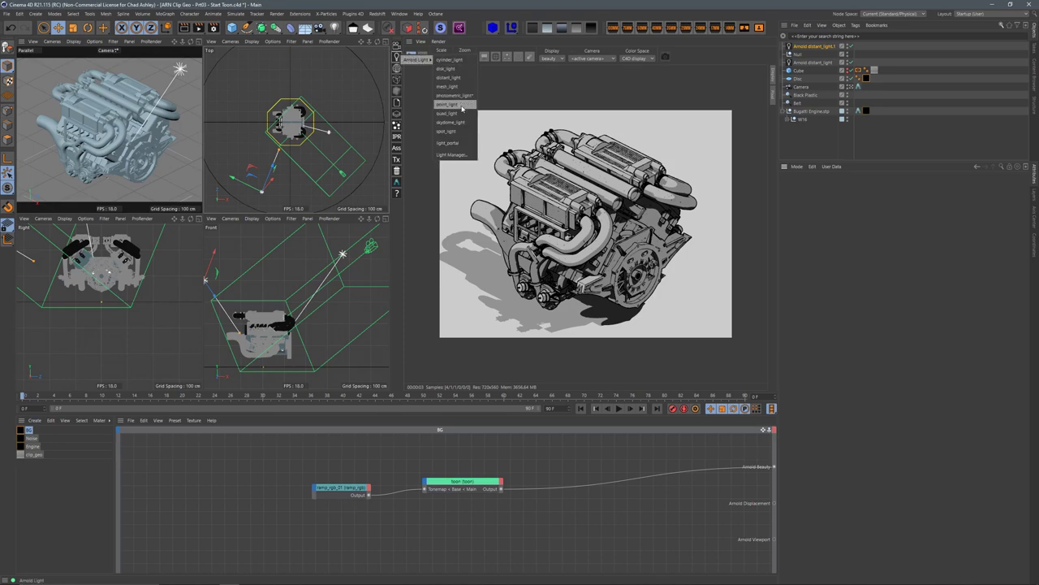
click(449, 104)
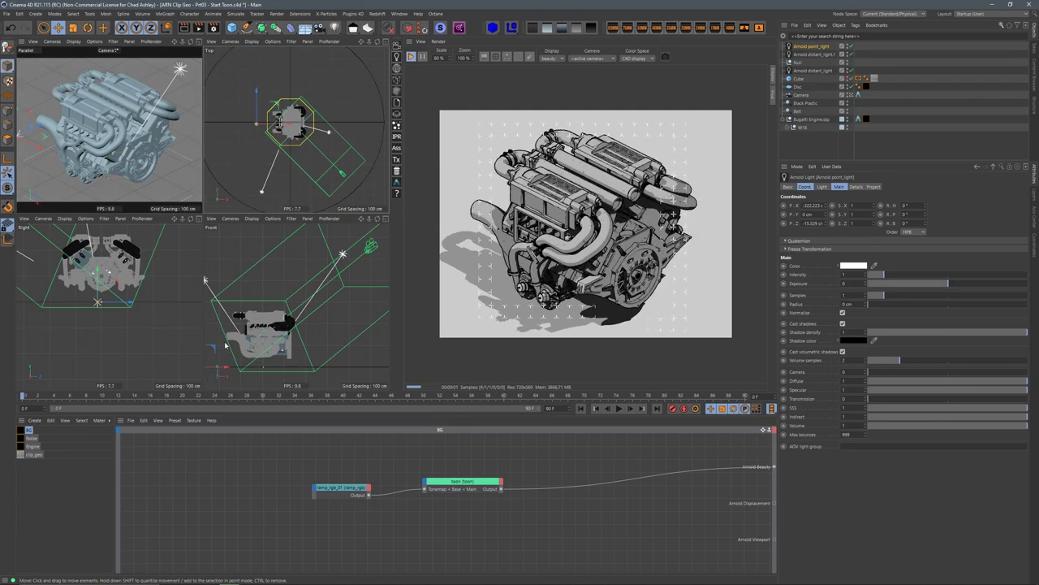
alt+middle_drag(225, 345, 297, 339)
drag(266, 345, 269, 332)
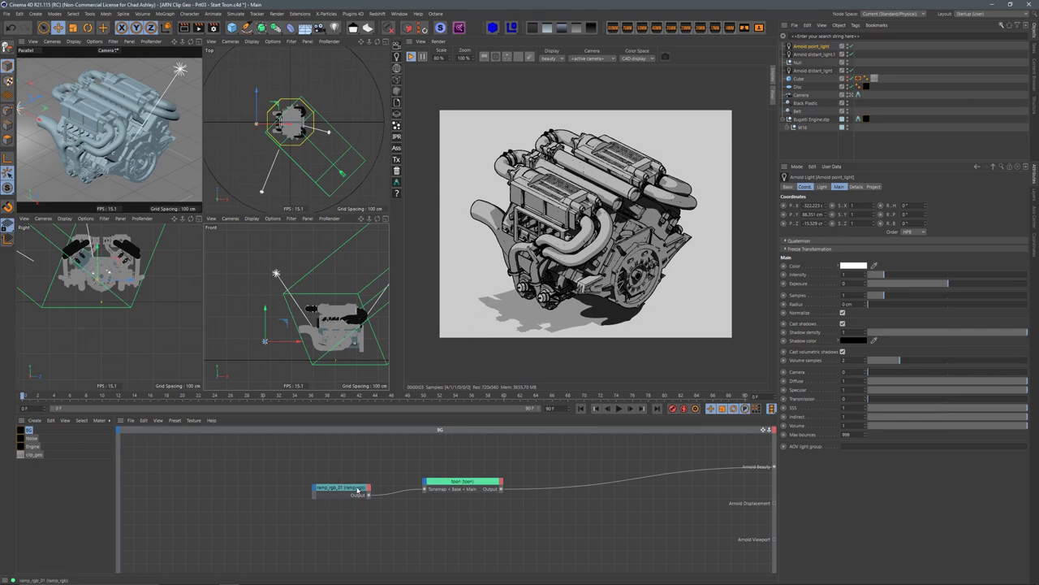
Step: Set the BG ramp's knots to Smooth interpolation and move the lightest knot to about 29%
click(359, 491)
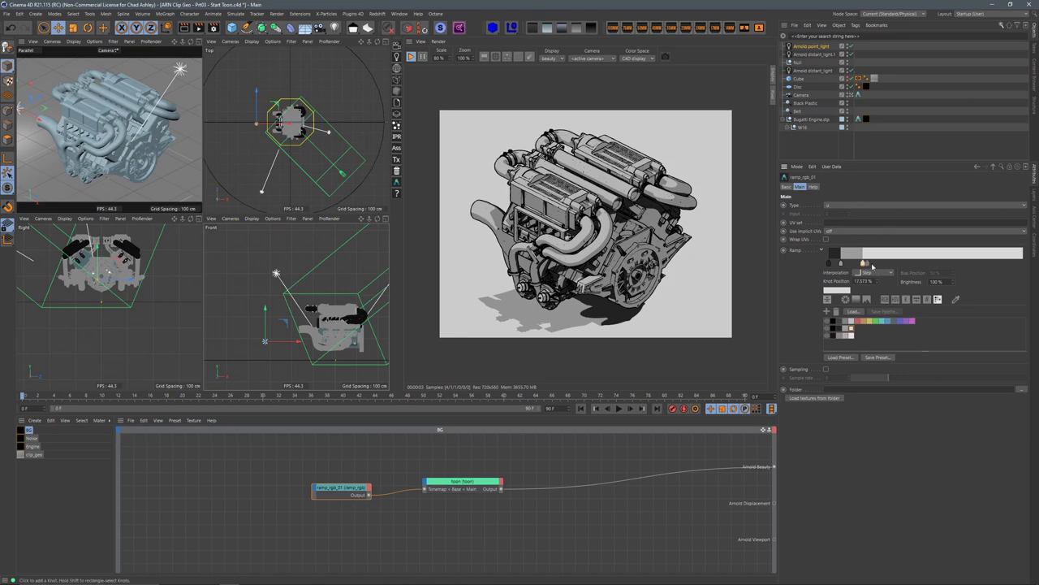
right_click(898, 254)
mouse_move(928, 295)
click(976, 294)
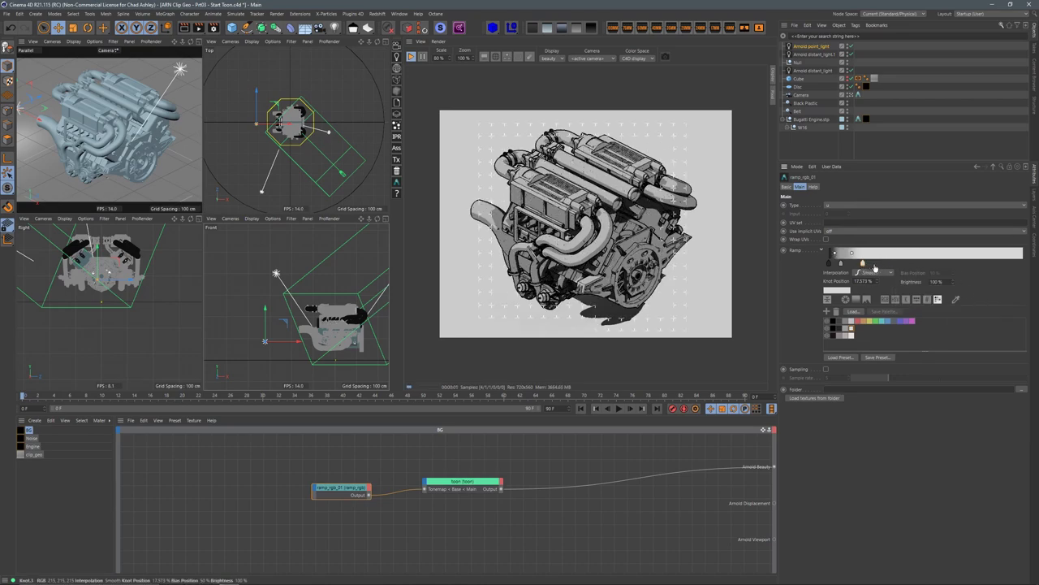
drag(863, 265, 887, 266)
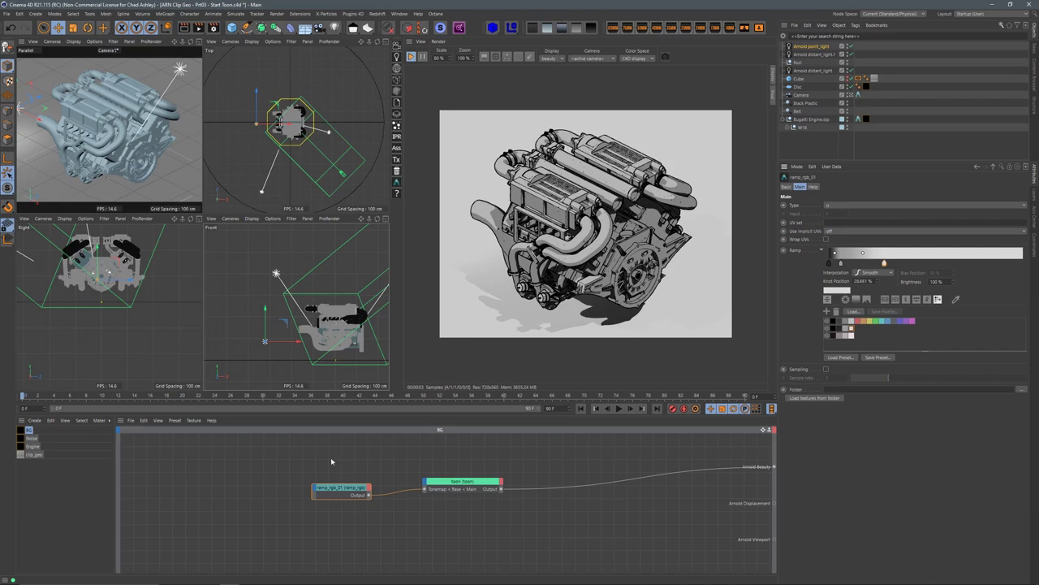
Step: Add a reference to the Noise material above the ramp in the BG network and move the toon node aside
middle_drag(331, 459, 333, 464)
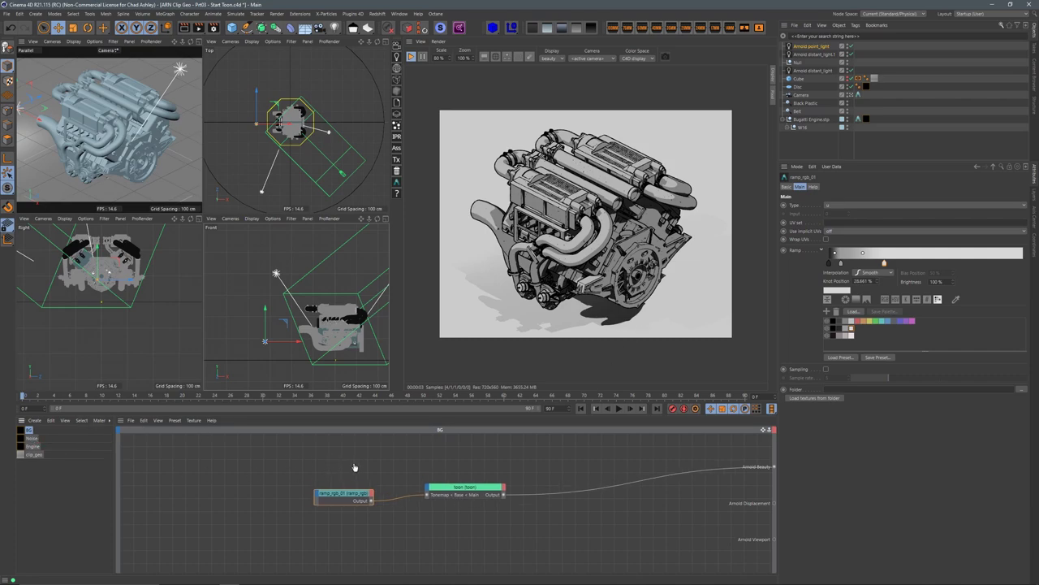
drag(355, 467, 338, 461)
drag(474, 489, 480, 498)
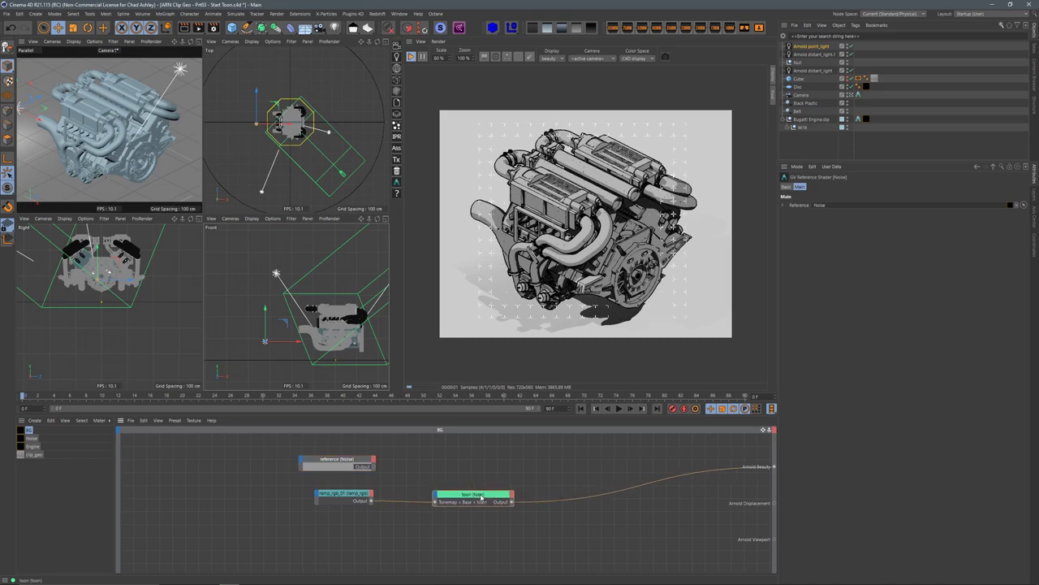
click(452, 462)
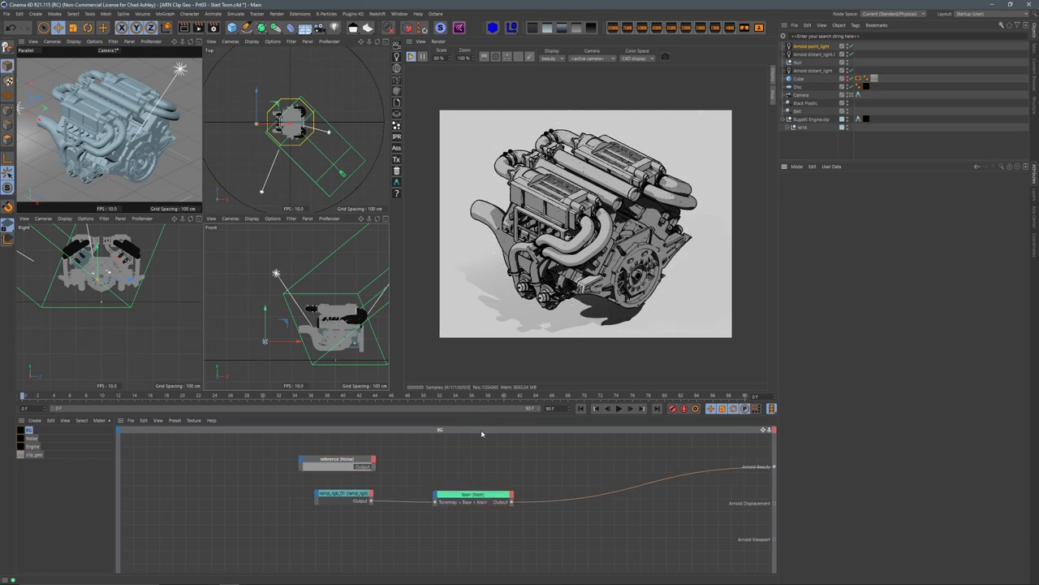
drag(470, 497, 475, 497)
Step: Add a mix_rgba node to the BG network and place it beside the Noise reference
click(447, 457)
key(Tab)
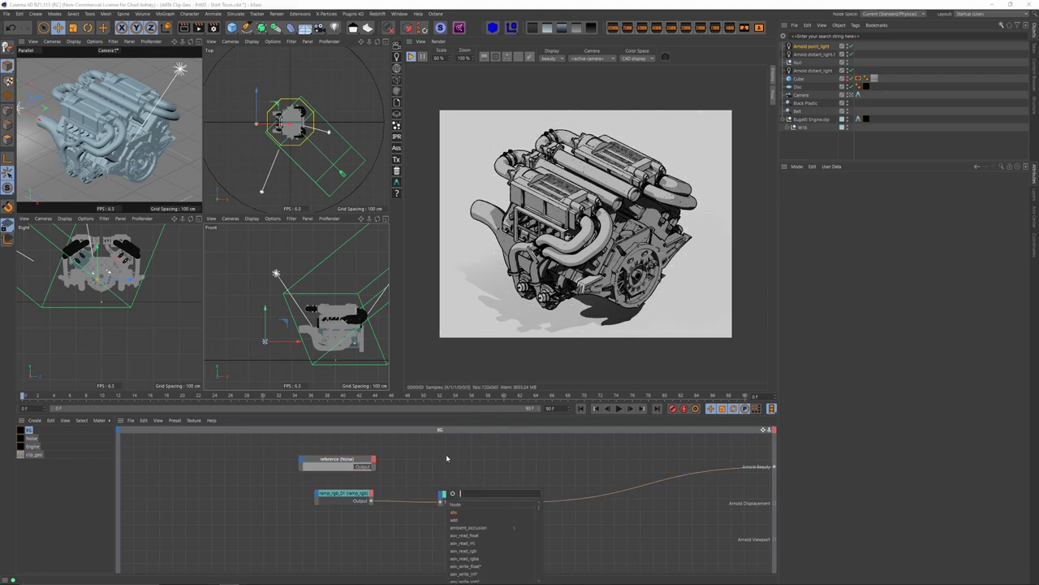
text(mix)
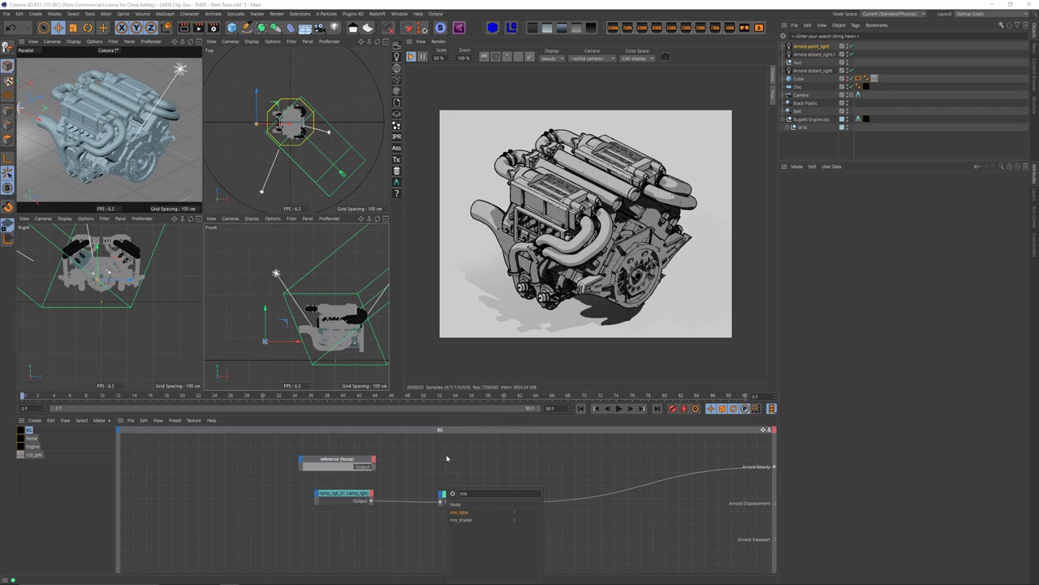
click(460, 511)
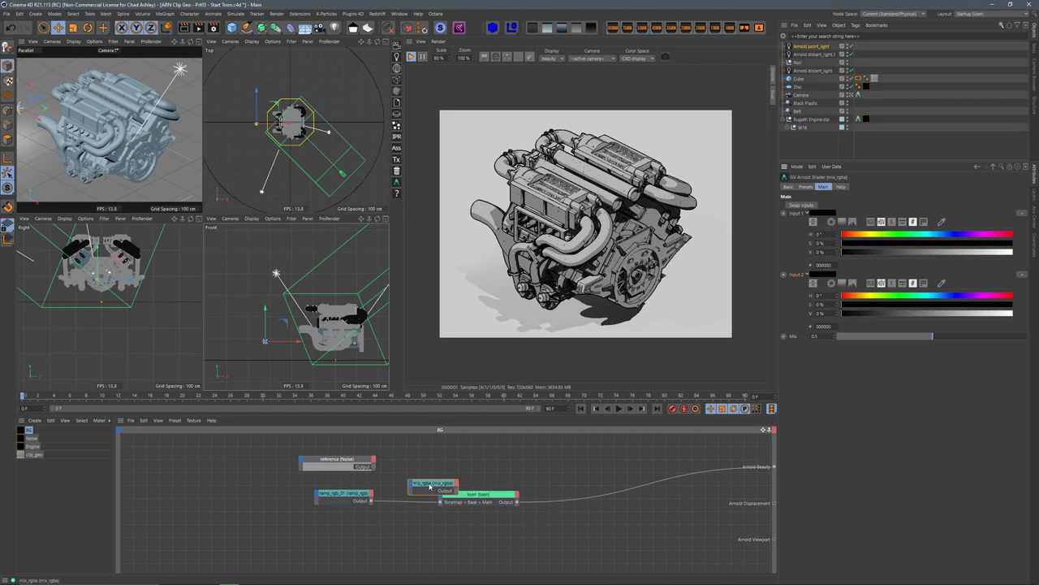
drag(419, 492, 426, 467)
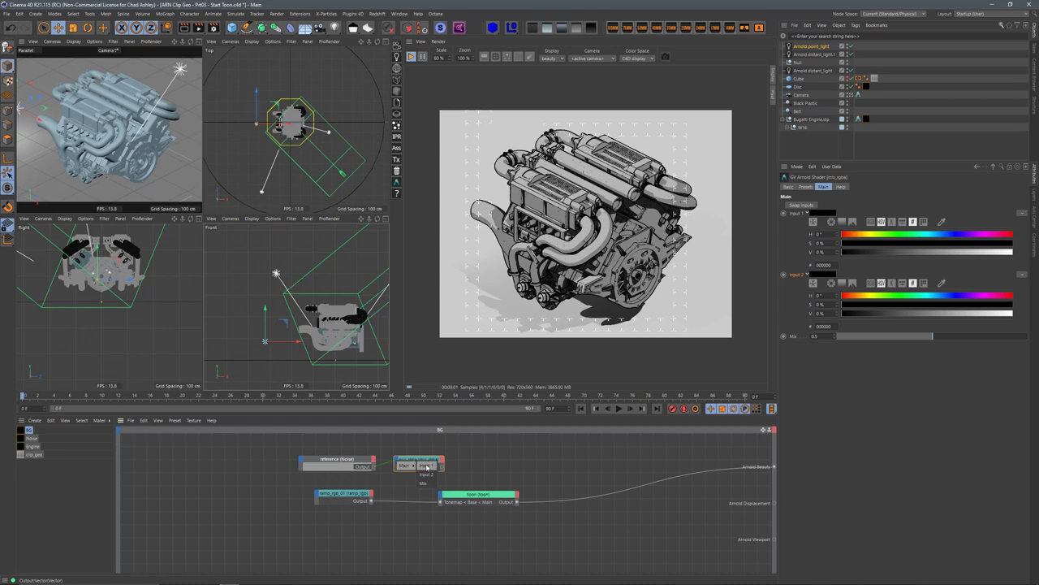
click(499, 456)
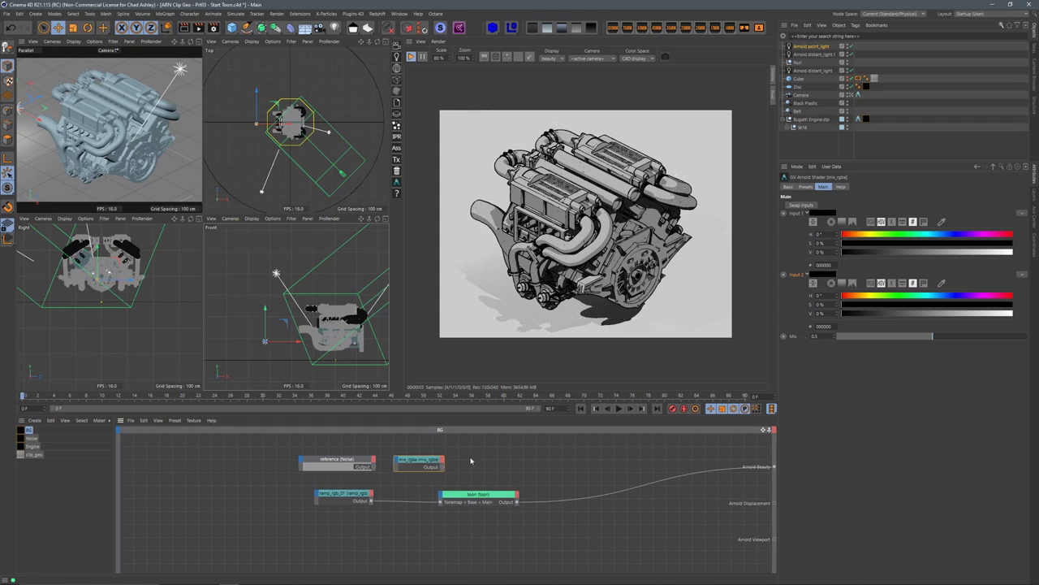
Step: Move the BG network's ramp and toon nodes down and shift the mix_rgba node slightly aside to make room
drag(328, 523, 458, 523)
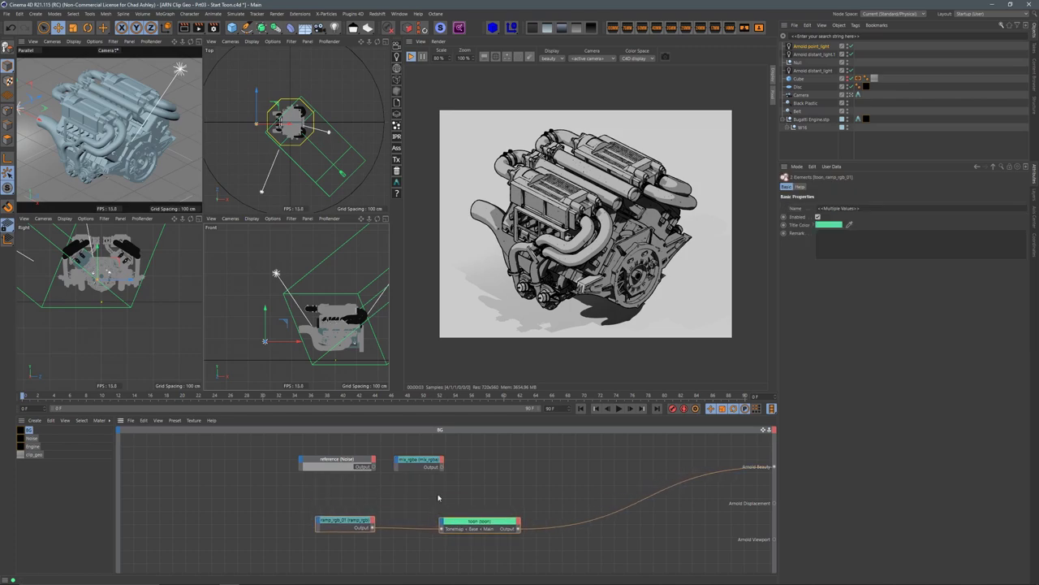
click(438, 497)
drag(417, 459, 425, 466)
click(493, 451)
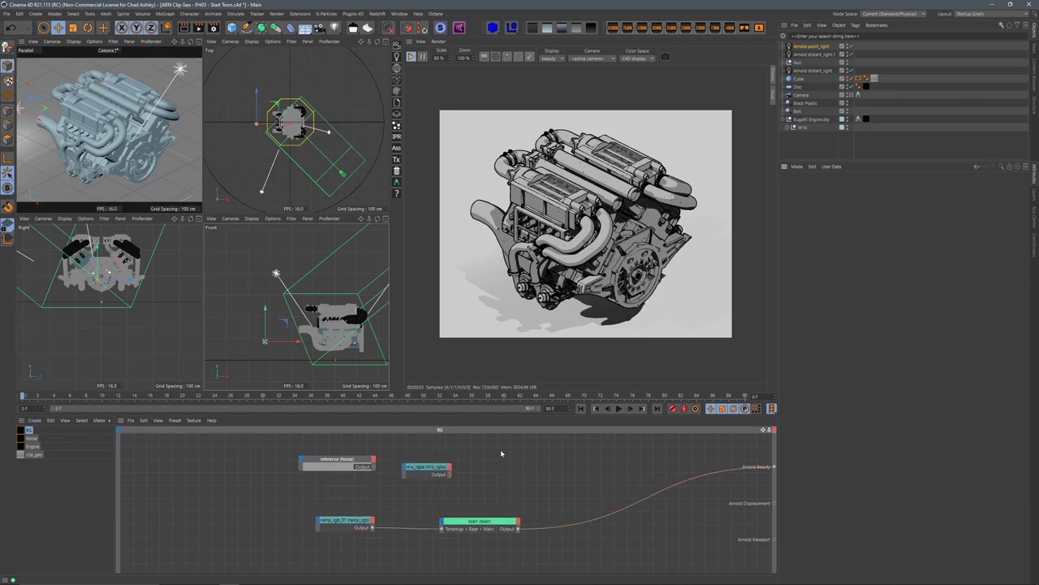
Step: Add a second ramp_rgb node between the Noise reference and the first ramp, and set its type to circular
key(Tab)
text(ramp)
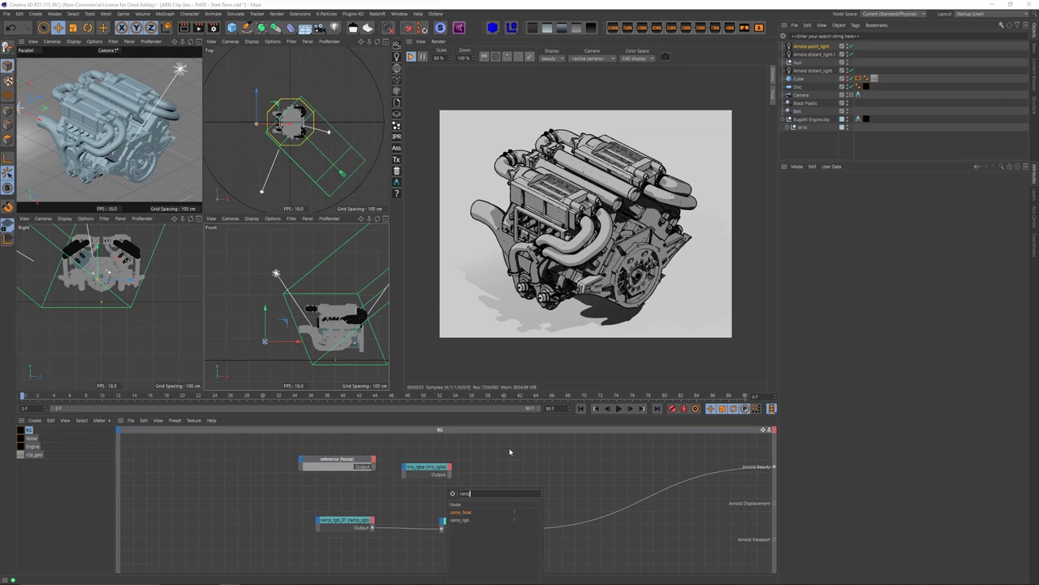
click(462, 520)
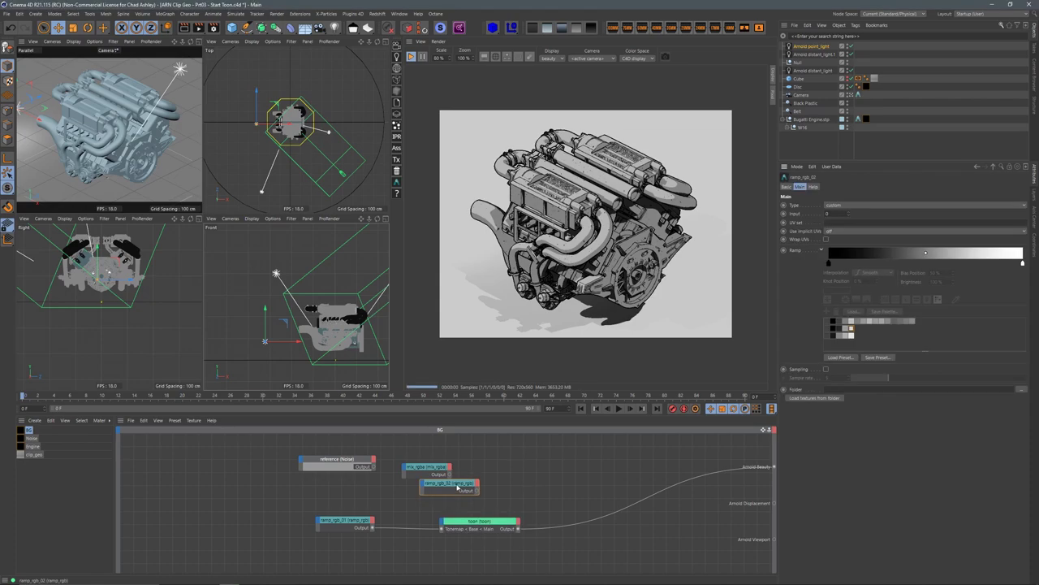
drag(439, 482, 370, 482)
click(850, 206)
click(834, 258)
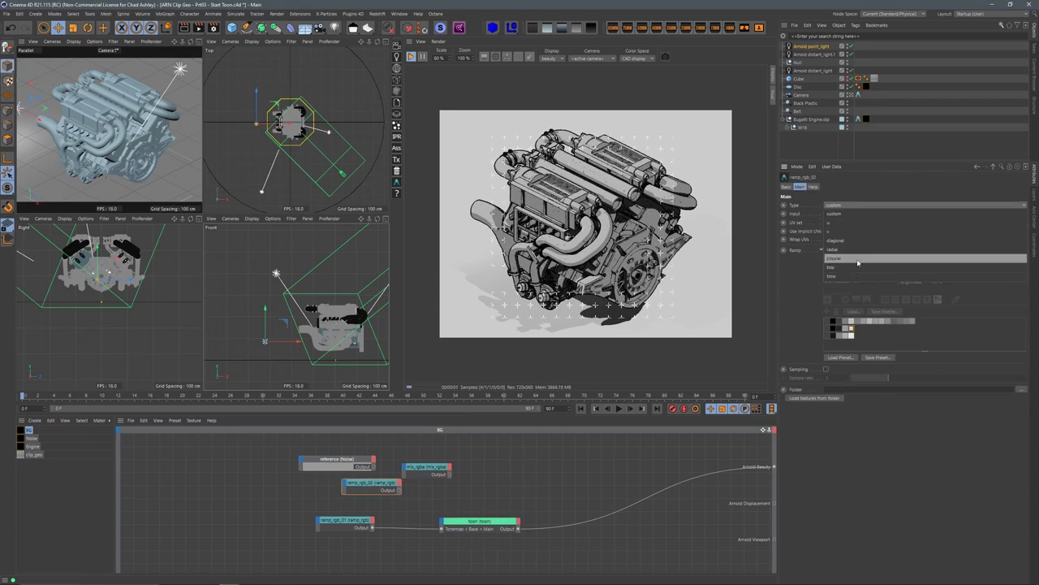
drag(375, 485, 354, 492)
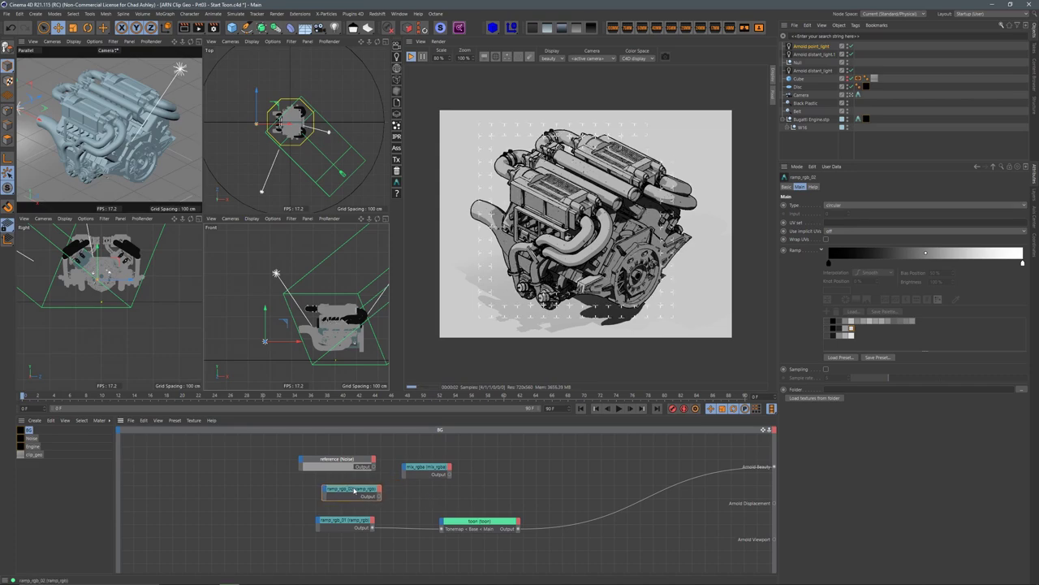
Step: Output the circular ramp to Arnold Beauty and tighten its gradient, with white at about 4% and black at about 26%
double_click(379, 497)
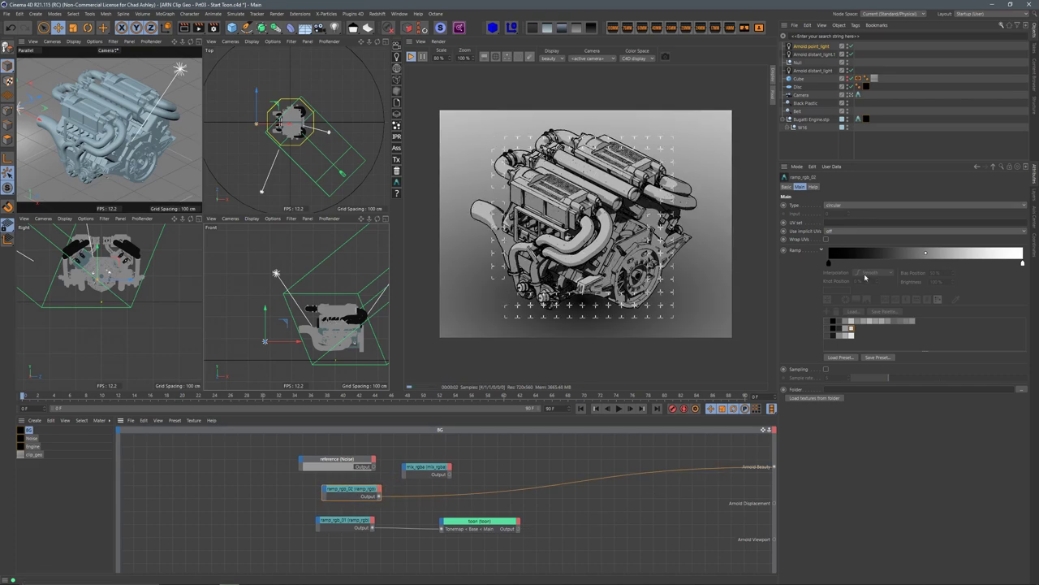
drag(829, 264, 890, 265)
drag(1023, 263, 880, 266)
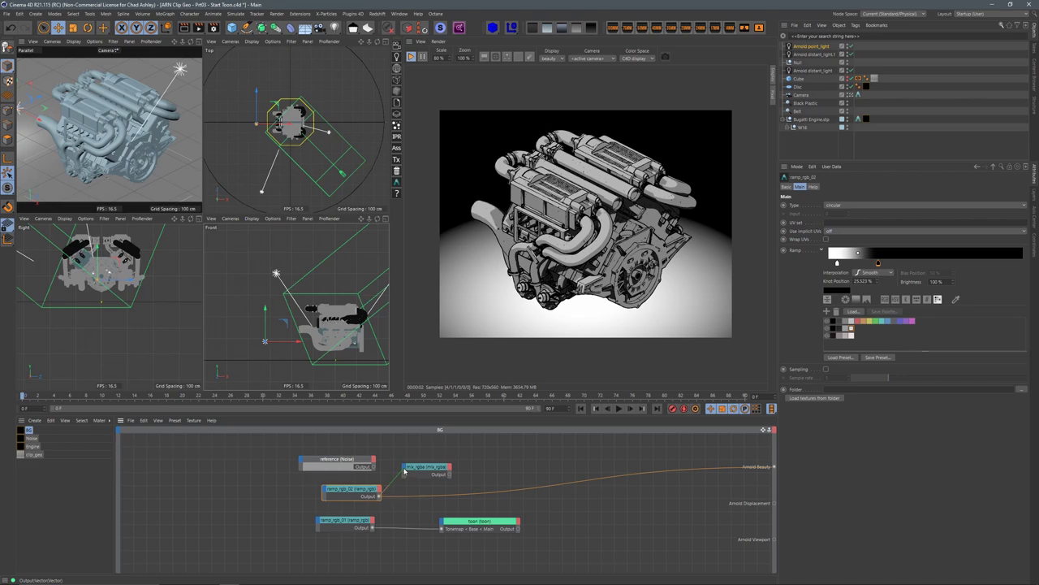
Step: Connect the circular ramp to the Mix input of the mix_rgba node and move that node further from the ramp
drag(405, 469, 438, 477)
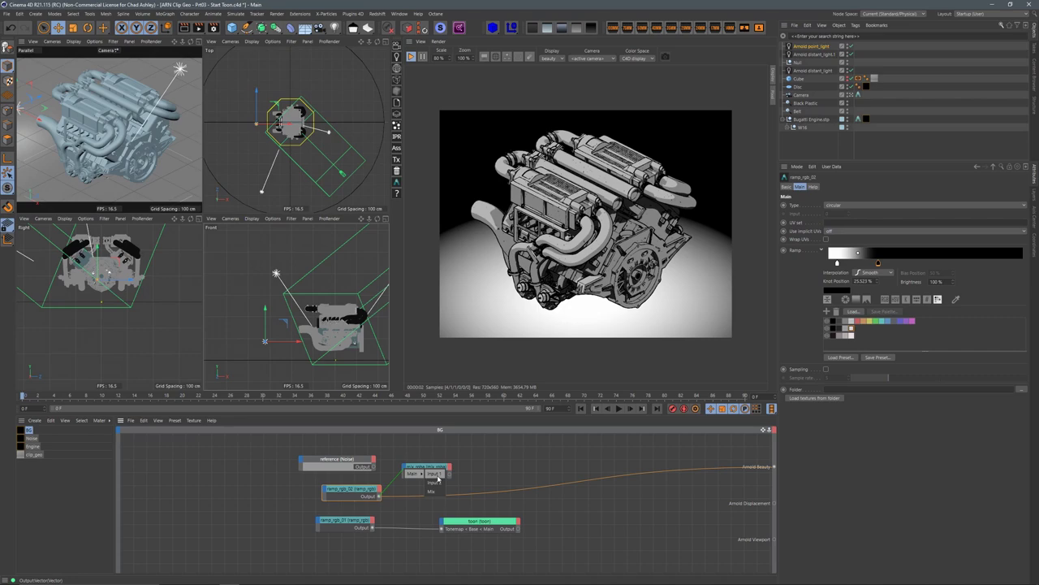
click(434, 492)
drag(427, 467, 452, 468)
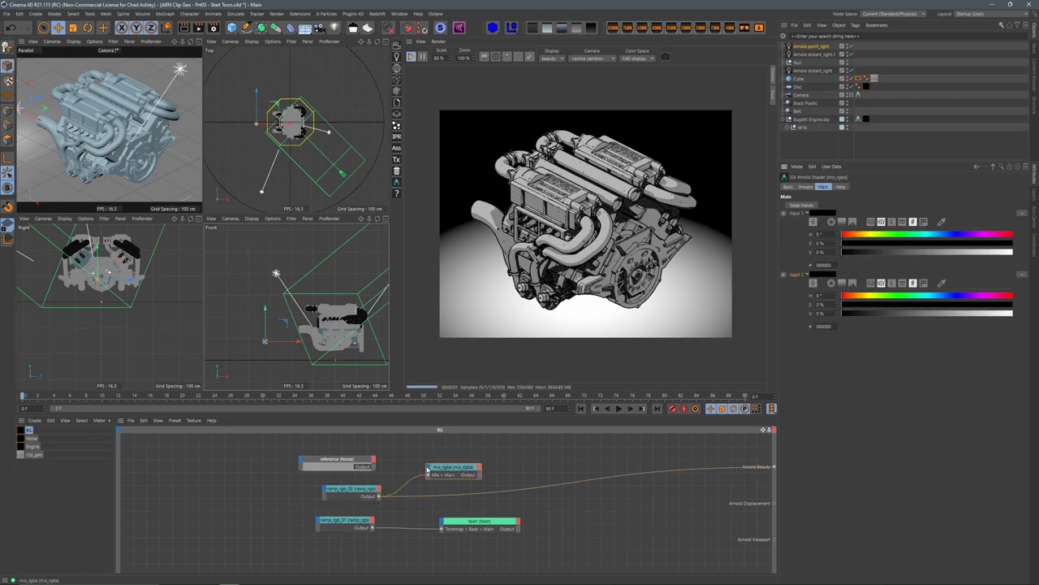
Step: Connect the Noise reference to mix_rgba's Input 1, route the mix to Arnold Beauty, and set Input 2 to white
drag(372, 467, 454, 476)
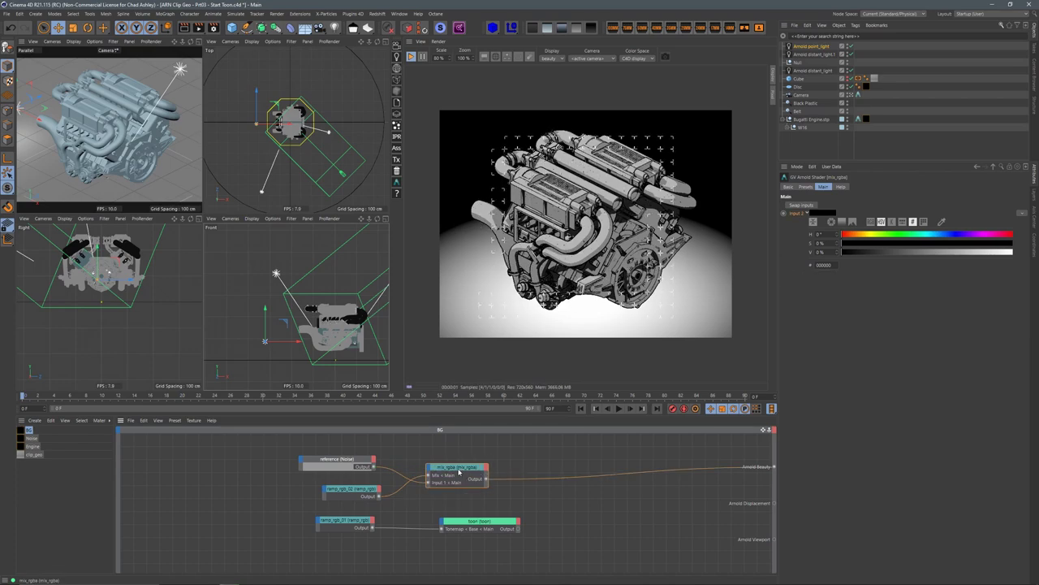
drag(342, 460, 358, 460)
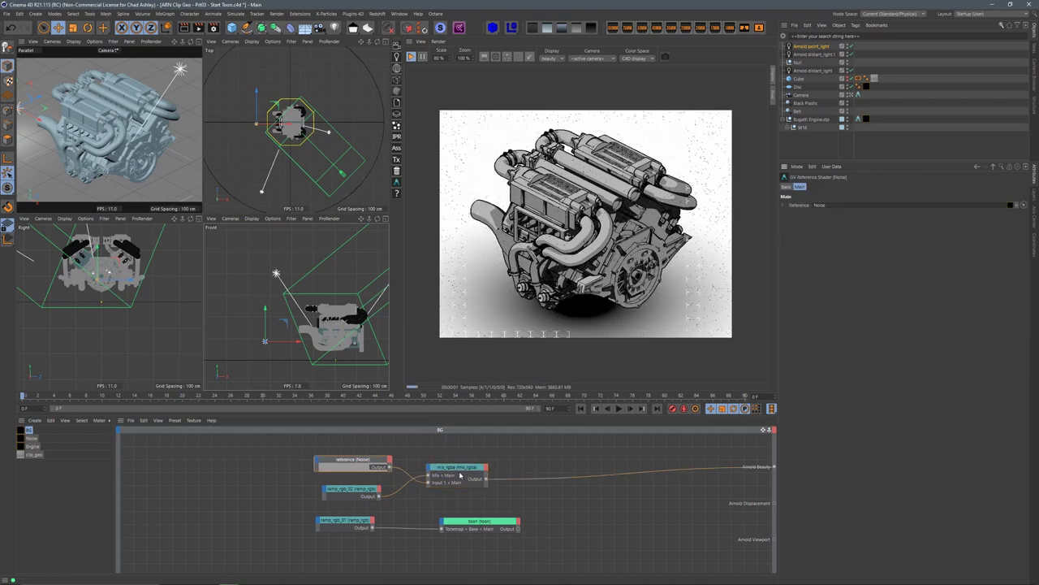
click(461, 469)
drag(919, 253, 1021, 258)
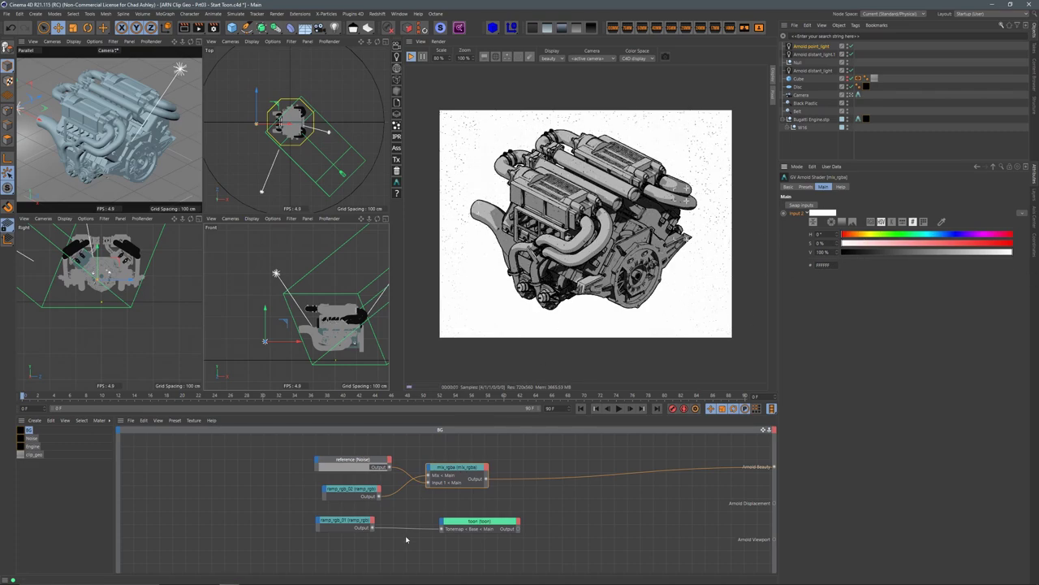
Step: Try to invert the circular ramp's gradient
click(358, 488)
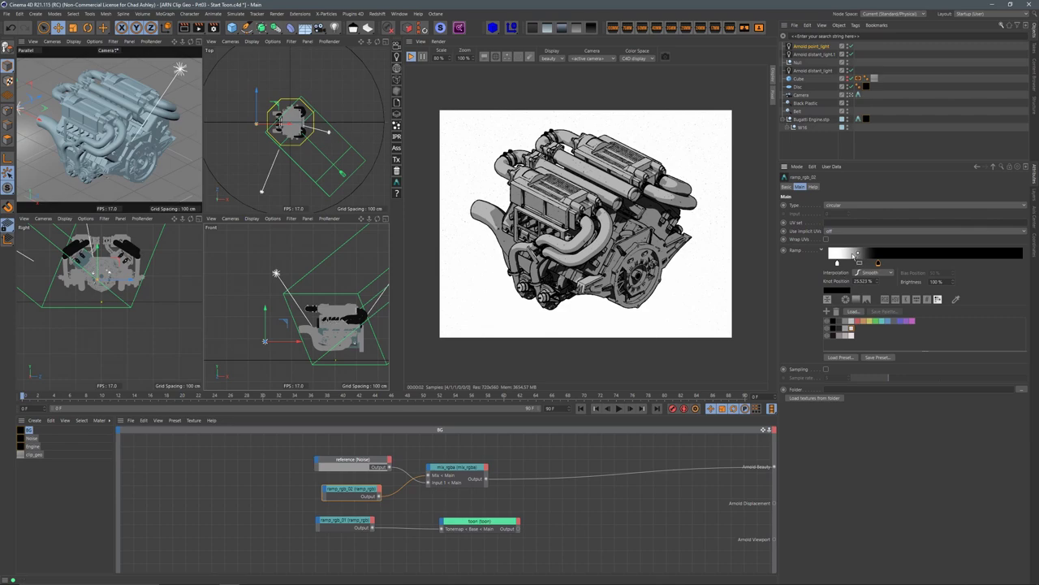
right_click(848, 258)
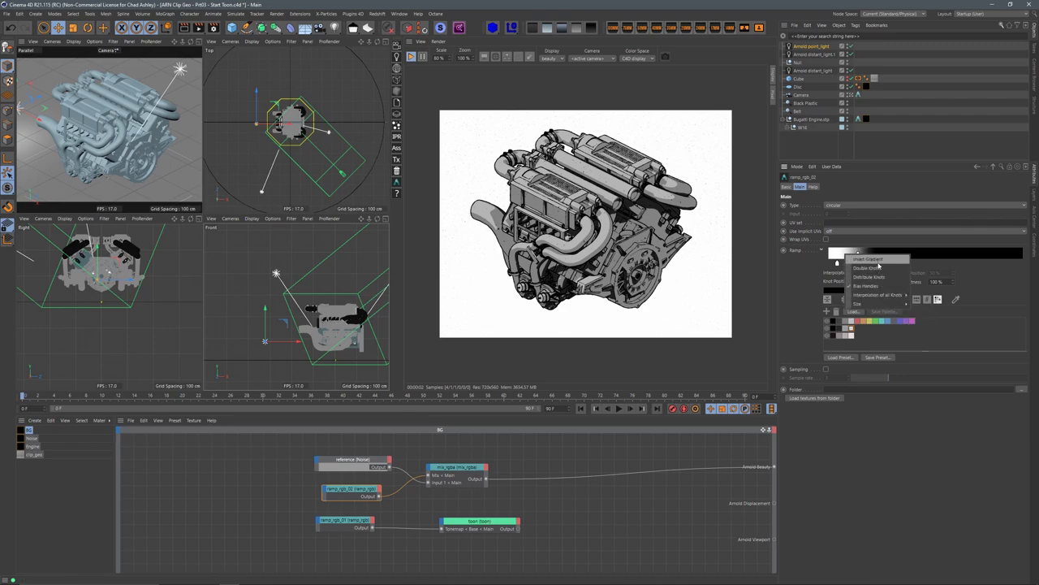
click(865, 259)
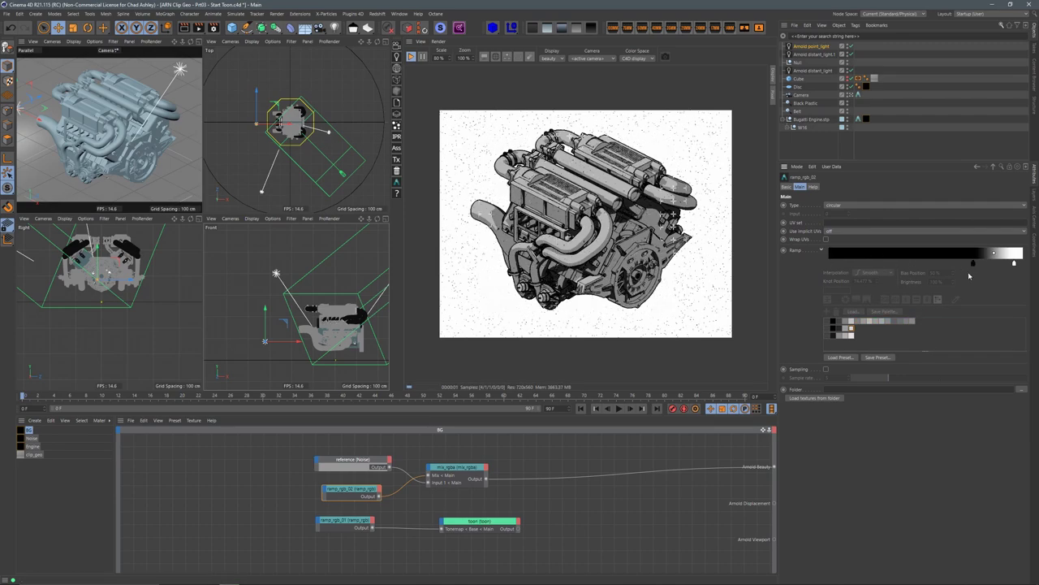
drag(971, 263, 845, 258)
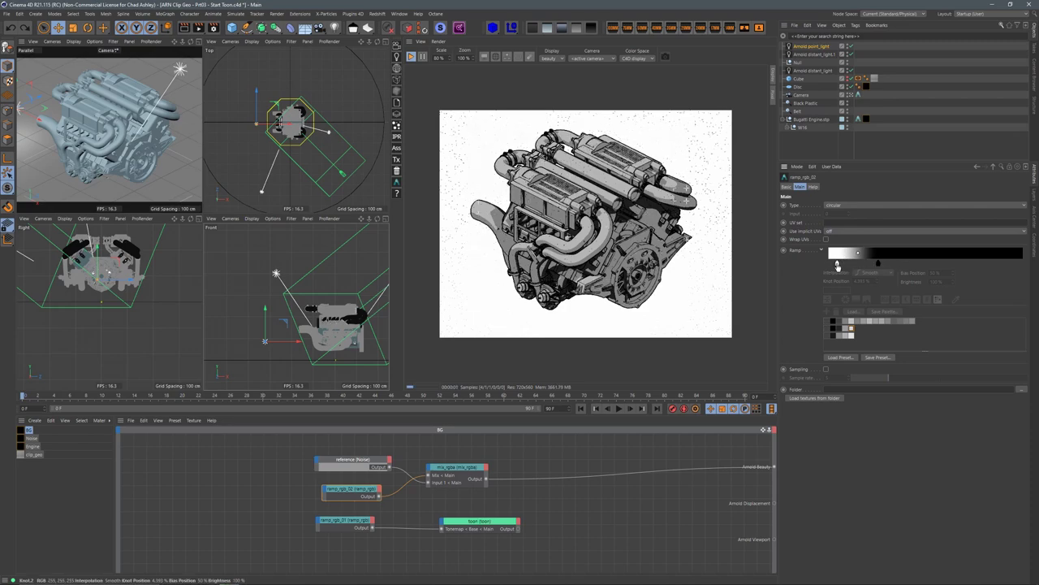
Step: Recolor the circular ramp's knots so the inner one is black and the outer one, at about 29%, is white
click(838, 264)
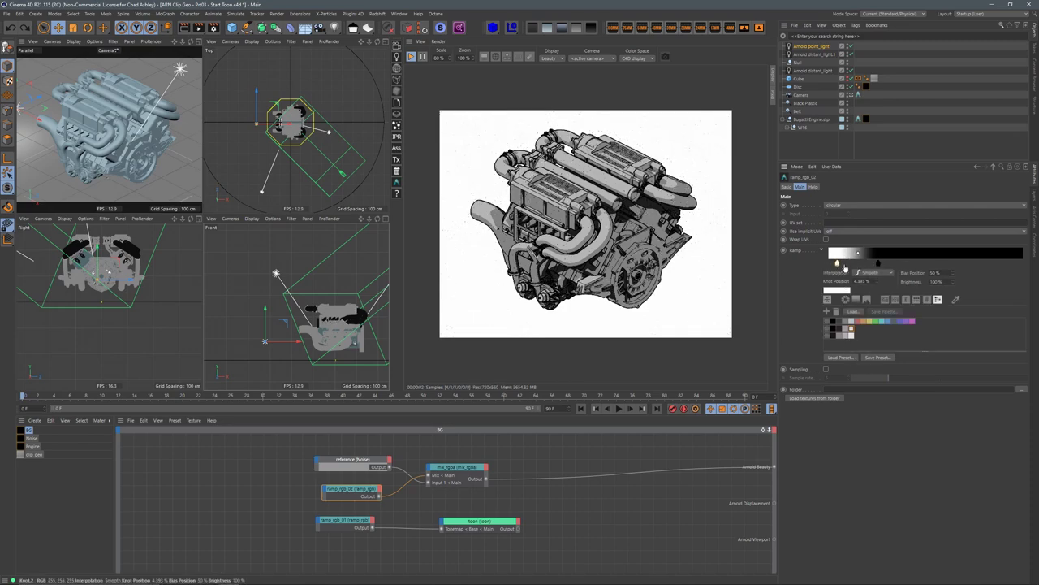
mouse_move(837, 263)
mouse_down()
mouse_move(885, 263)
mouse_move(838, 266)
mouse_up()
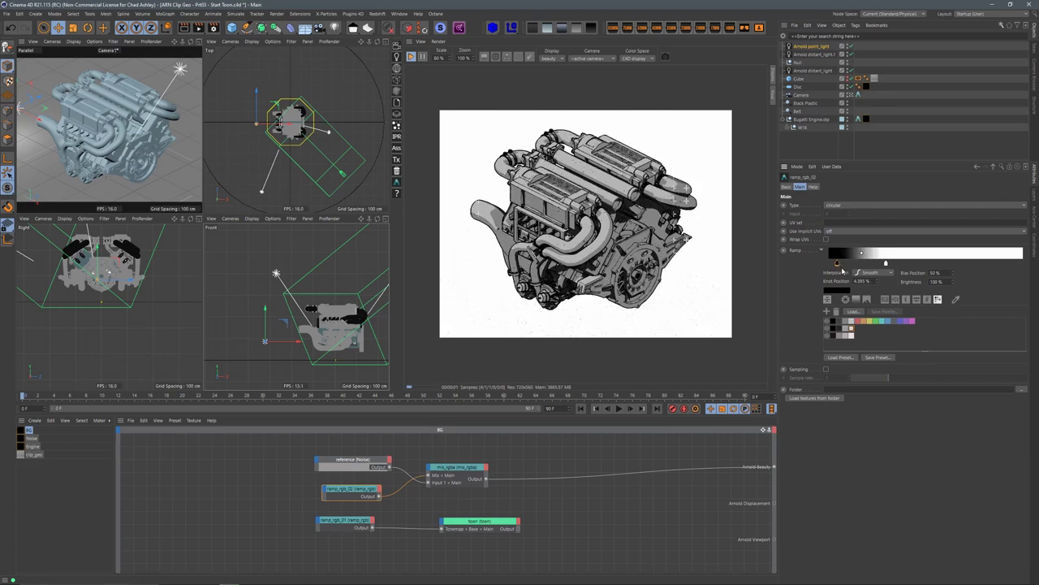
drag(839, 264, 846, 264)
Step: Move the toon node aside, feed the mix_rgba output into its Base Color, and connect toon to Arnold Beauty
click(484, 527)
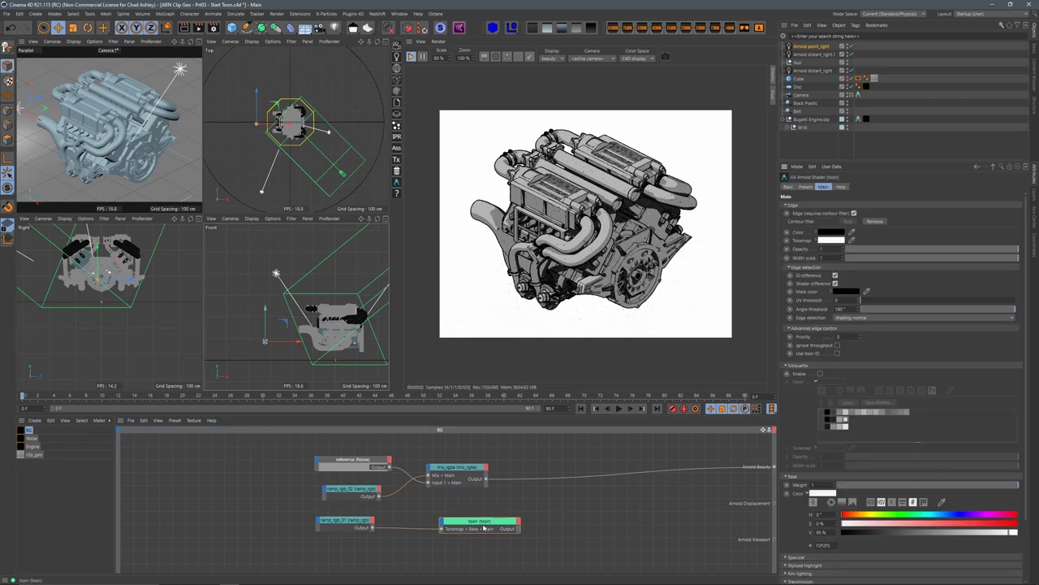
drag(463, 516, 537, 514)
drag(488, 479, 774, 469)
click(591, 521)
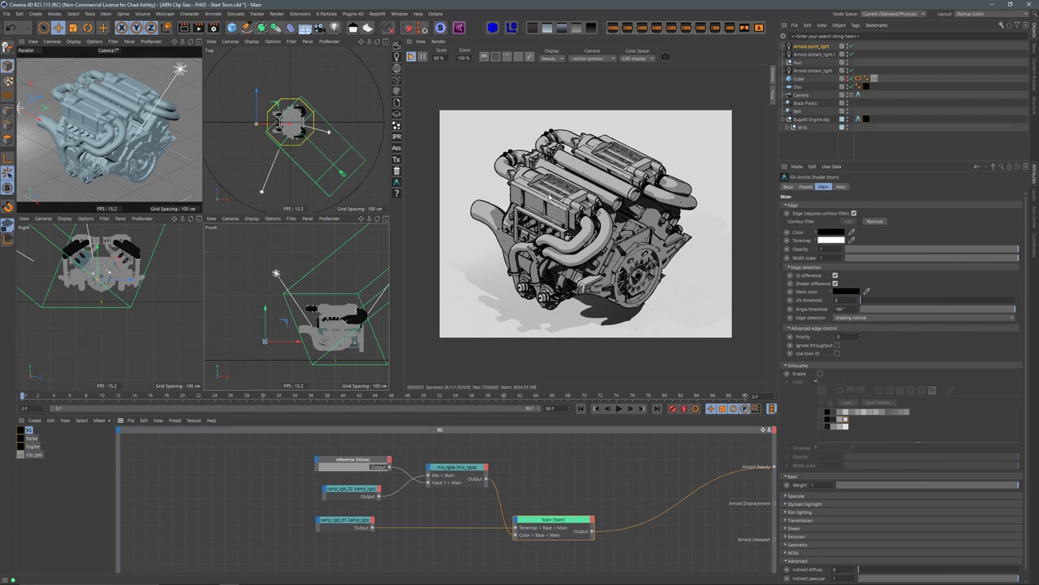
Step: Set the render preview scale to 100%
text(100)
key(Return)
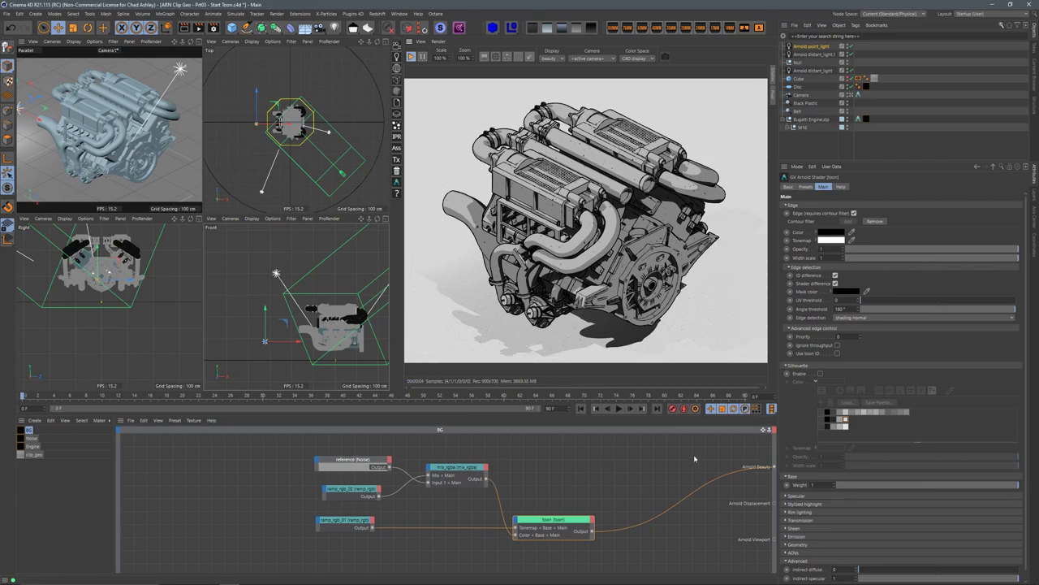
Step: Copy the C4D Noise and complement nodes from the Noise material's network
click(520, 463)
click(30, 439)
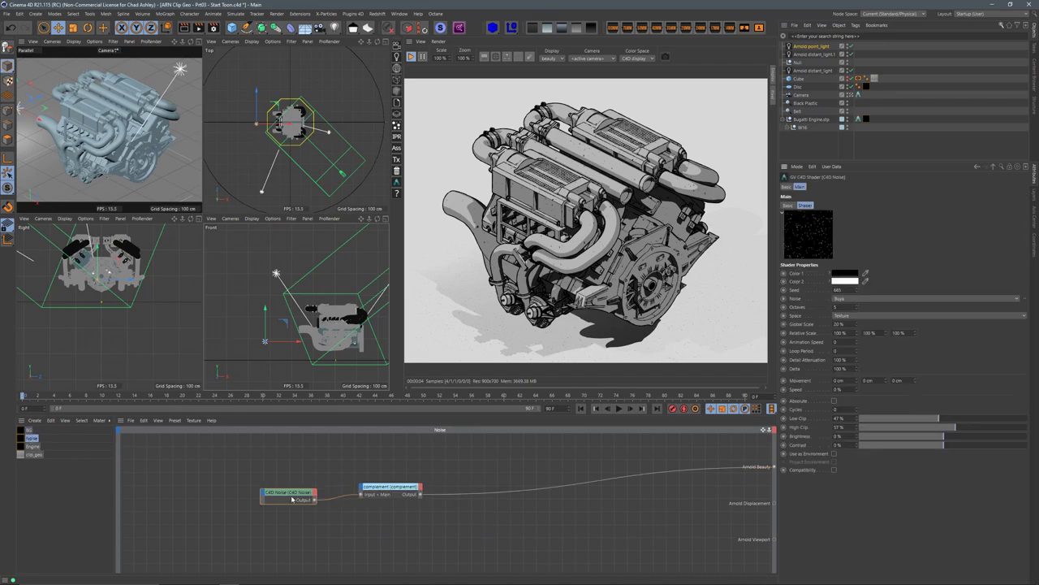
drag(265, 467, 385, 521)
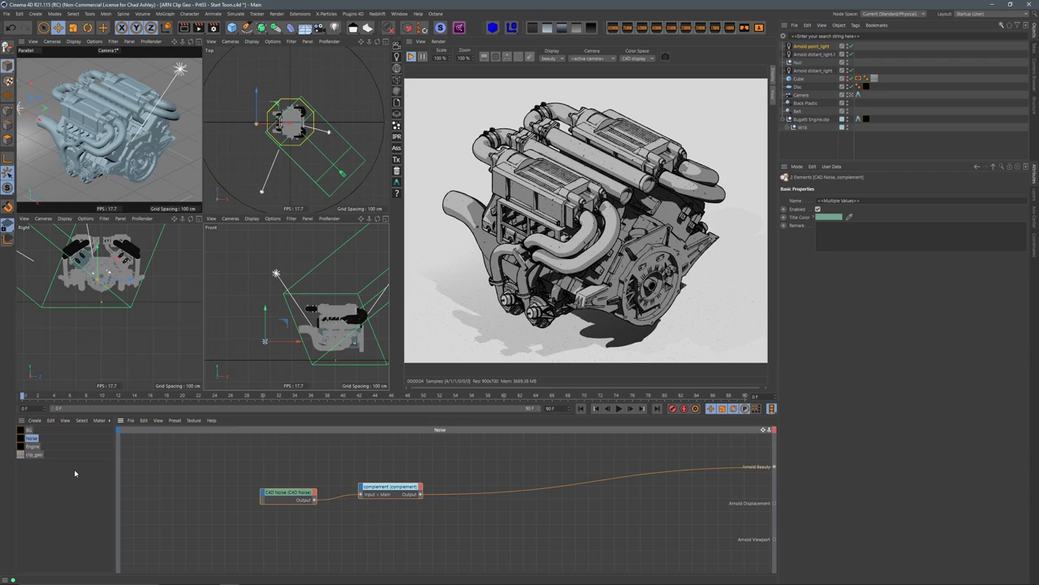
Step: Delete the Noise reference from the BG network and paste the copied C4D Noise and complement nodes there
click(28, 431)
click(350, 461)
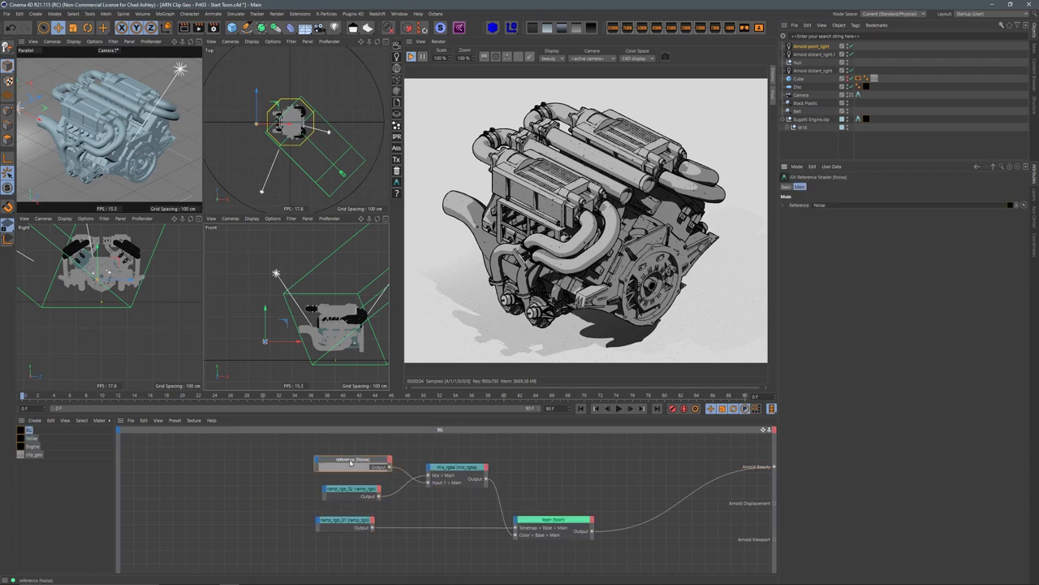
key(Delete)
key(ctrl+v)
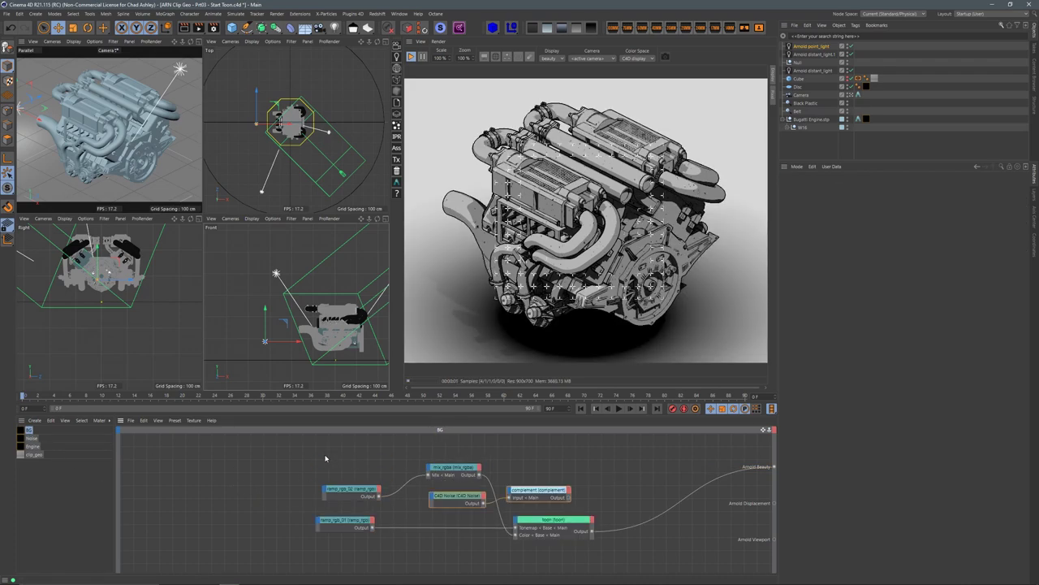
Step: Place the pasted noise nodes above the circular ramp and connect complement to mix_rgba's Input 1
click(531, 490)
click(457, 497)
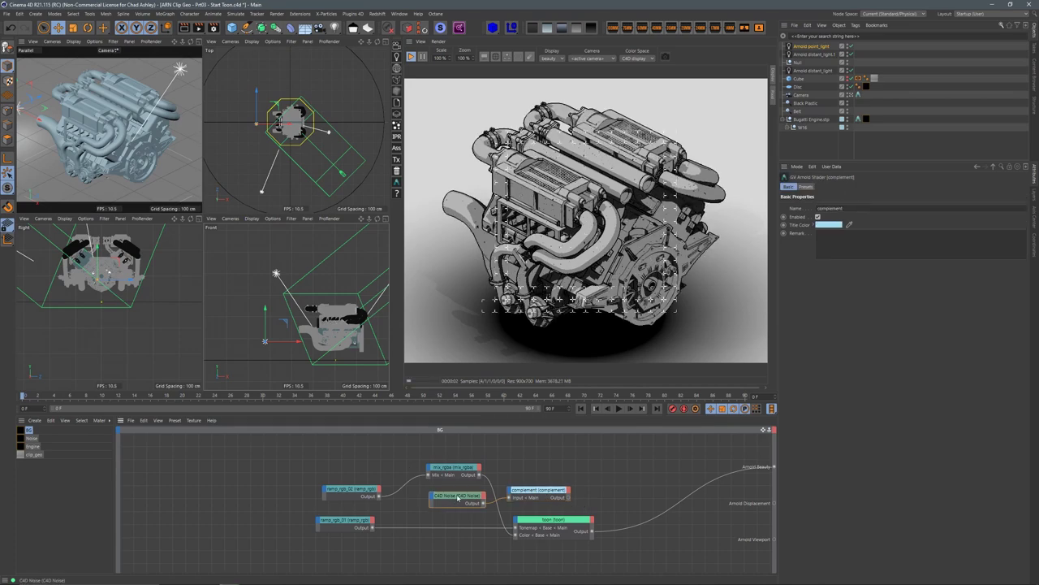
drag(526, 491, 365, 445)
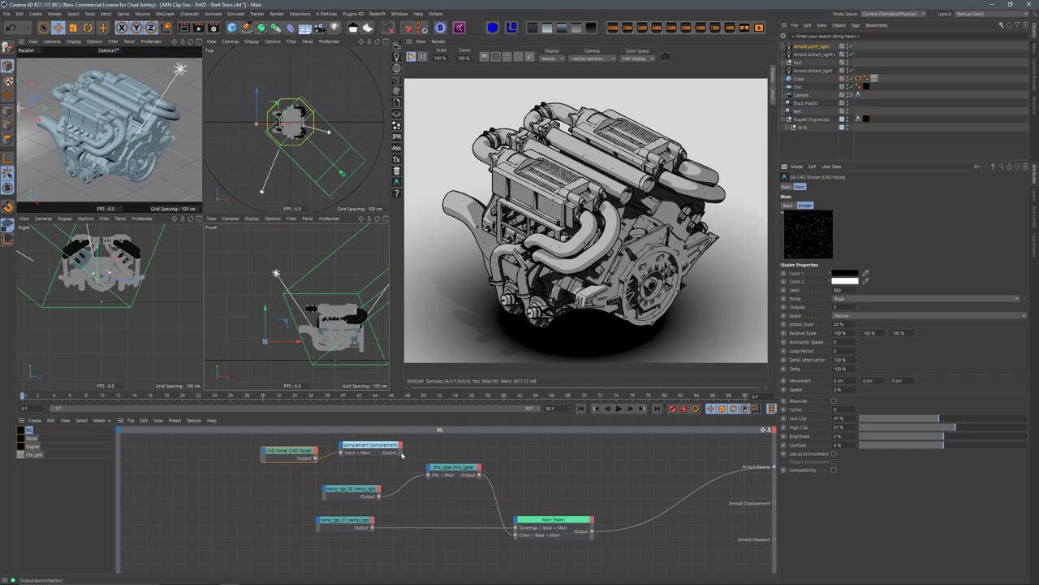
drag(432, 469, 430, 467)
click(465, 473)
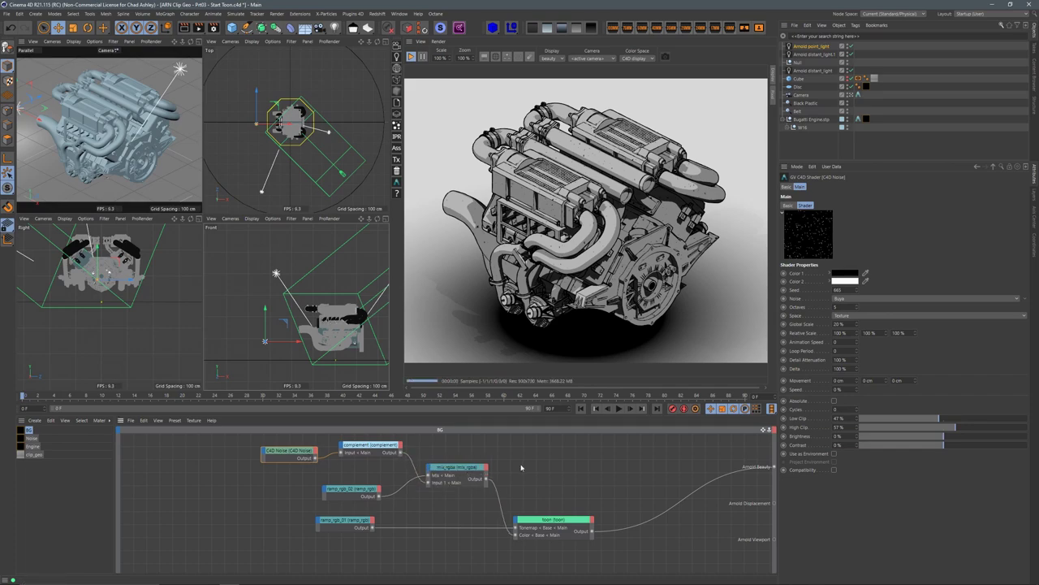
Step: Set the BG network's C4D Noise Global Scale to 40%
double_click(846, 324)
text(40)
key(Return)
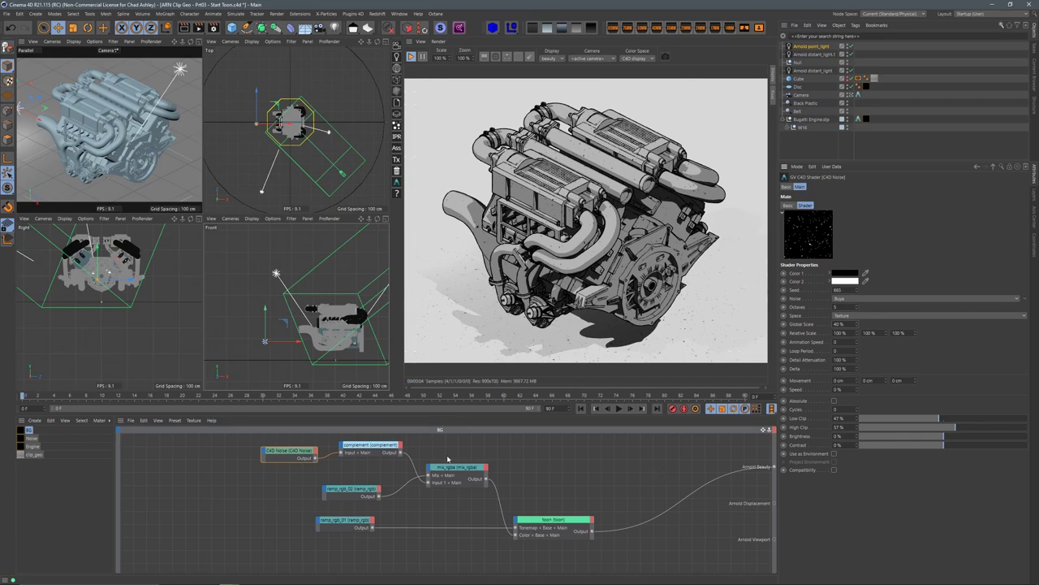
Step: Move the white knot of the circular ramp to about 24%
click(351, 488)
drag(848, 267, 875, 266)
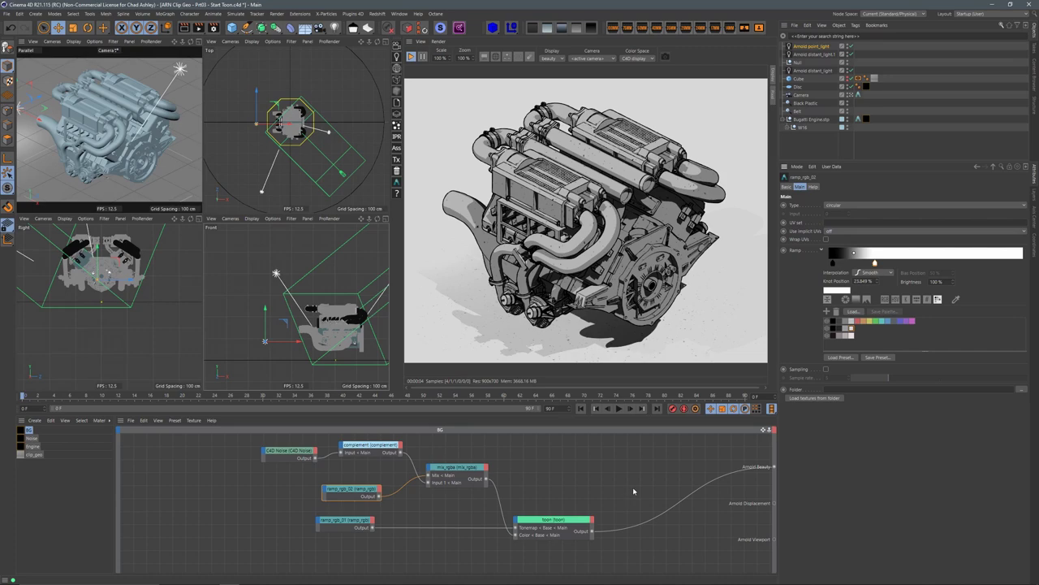
click(344, 527)
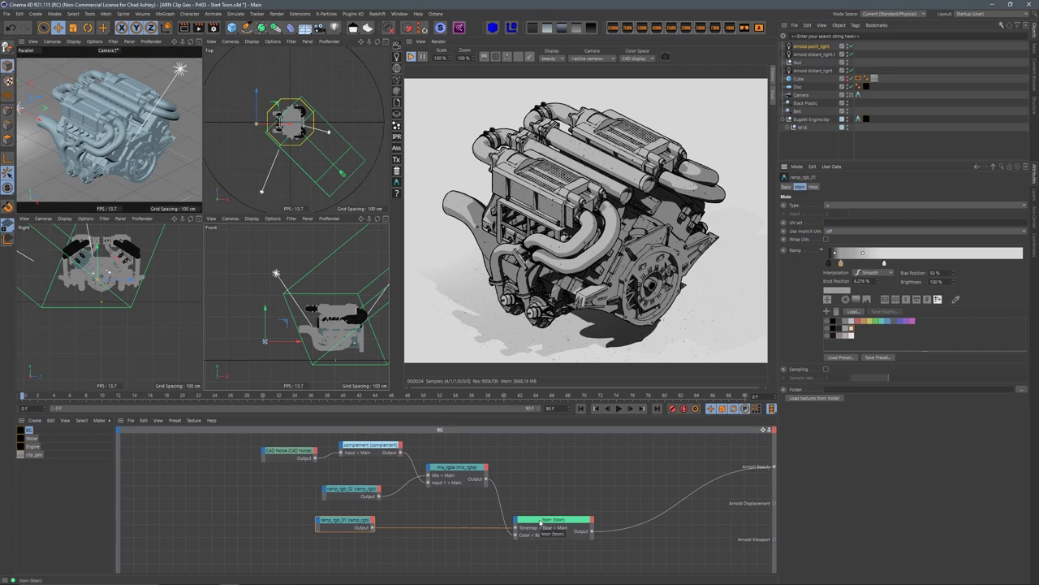
Step: Darken the mix_rgba node's Input 2 color to a brightness value of 80%
click(448, 475)
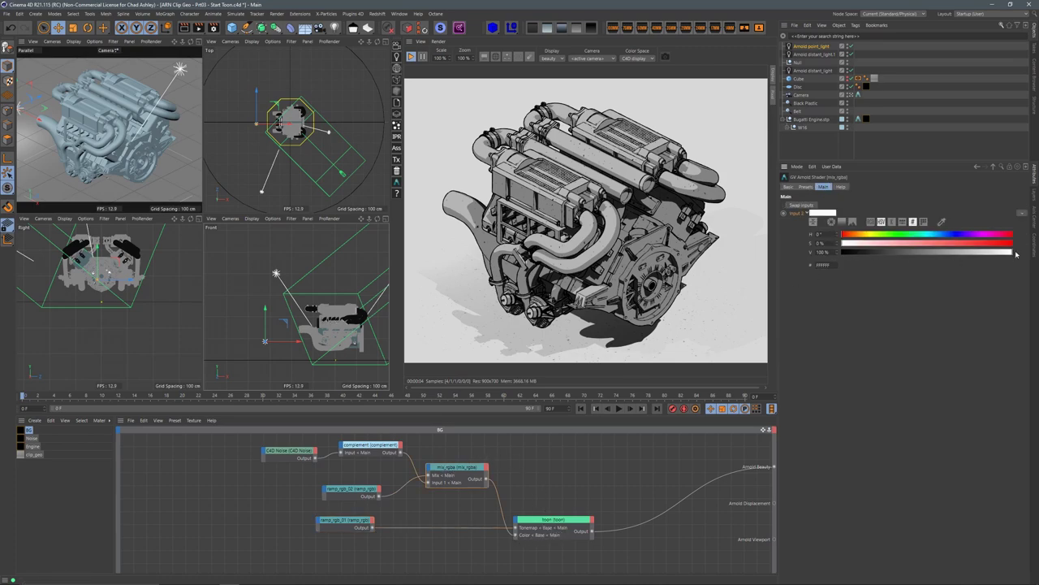
click(989, 254)
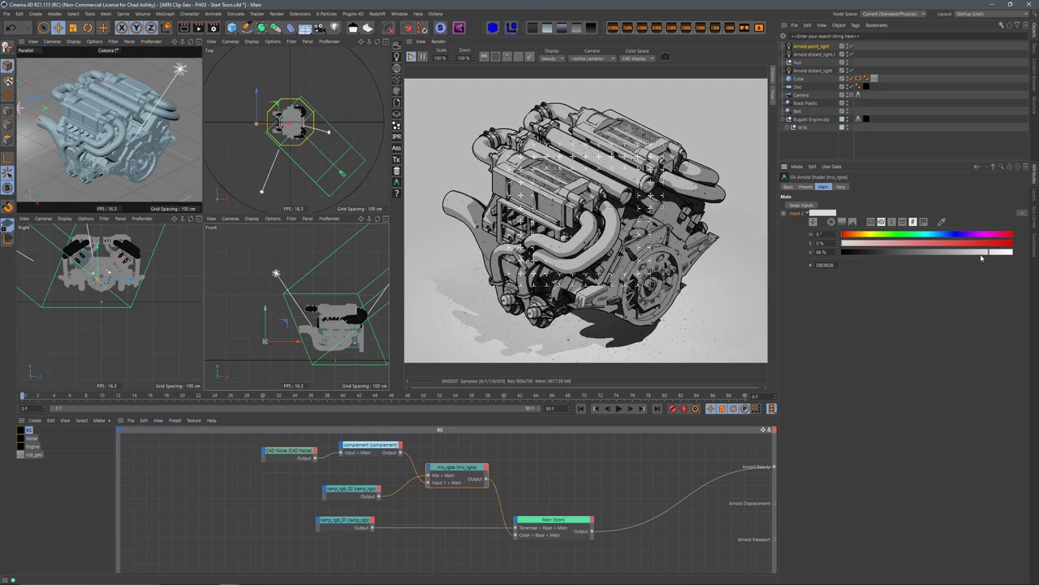
click(980, 254)
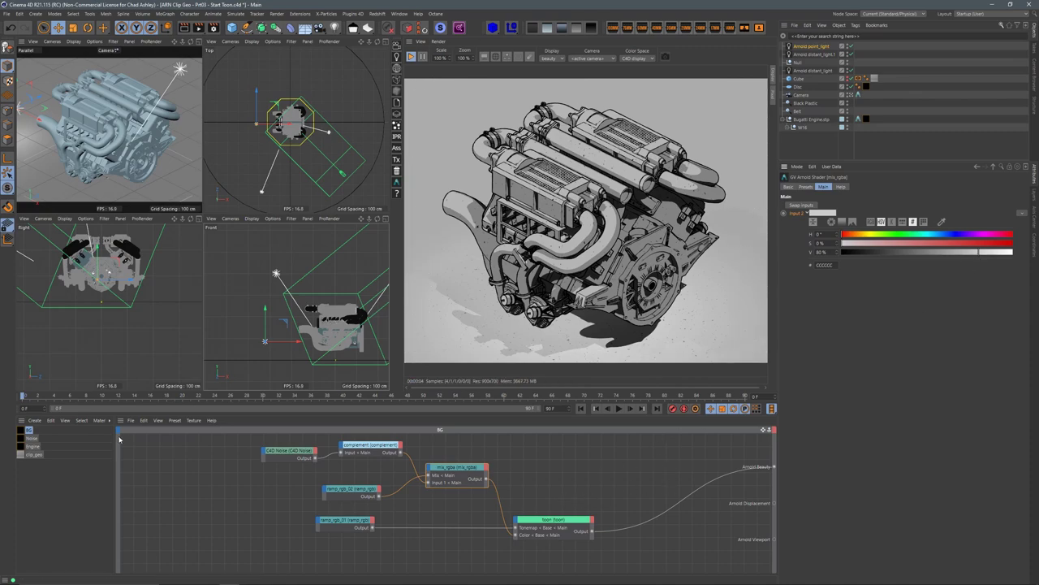
Step: Lower the Low Clip of the Noise material's C4D Noise to 37%
click(33, 439)
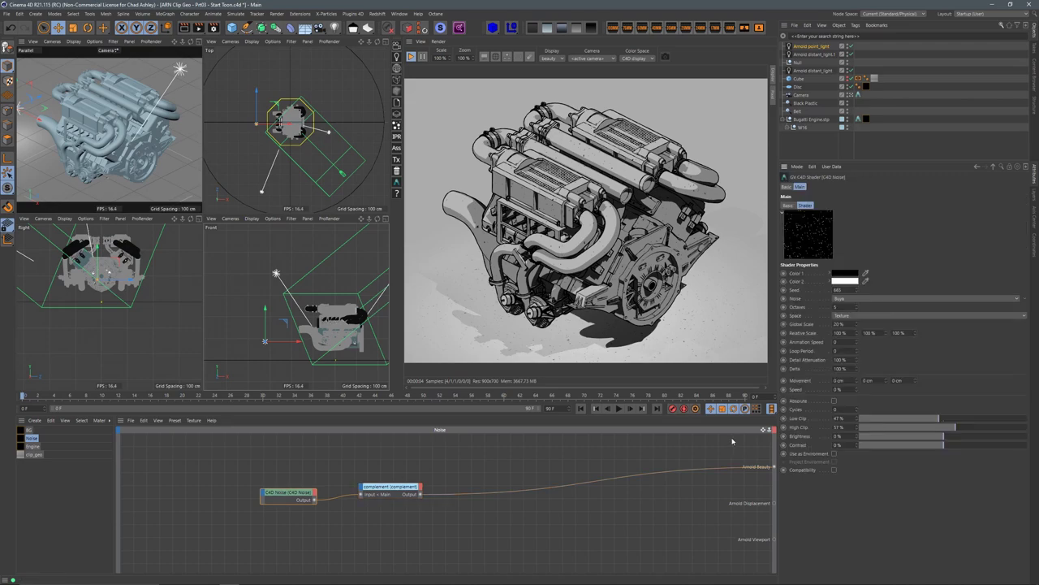
drag(961, 430, 977, 431)
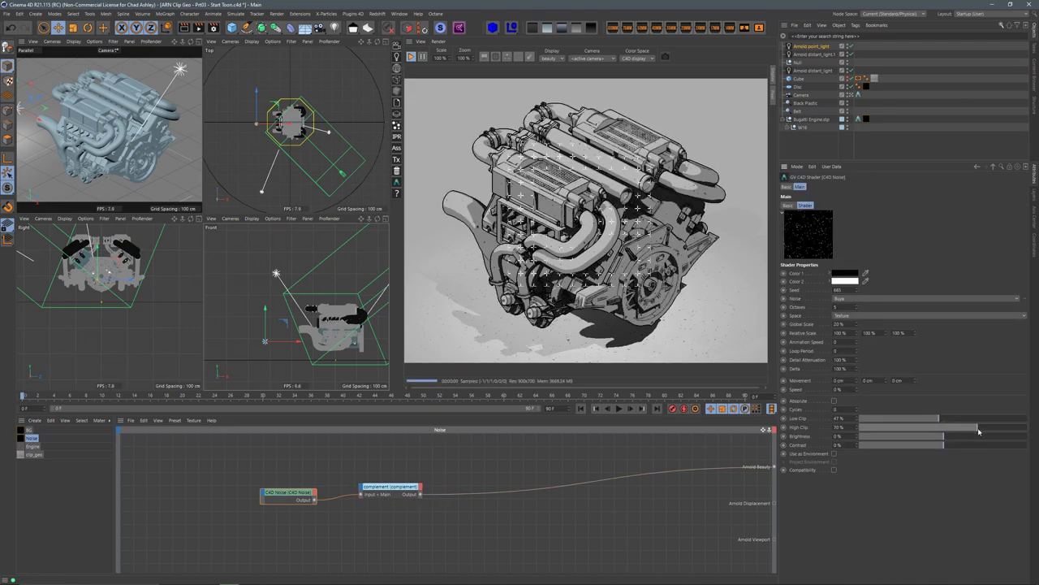
key(ctrl+z)
click(923, 419)
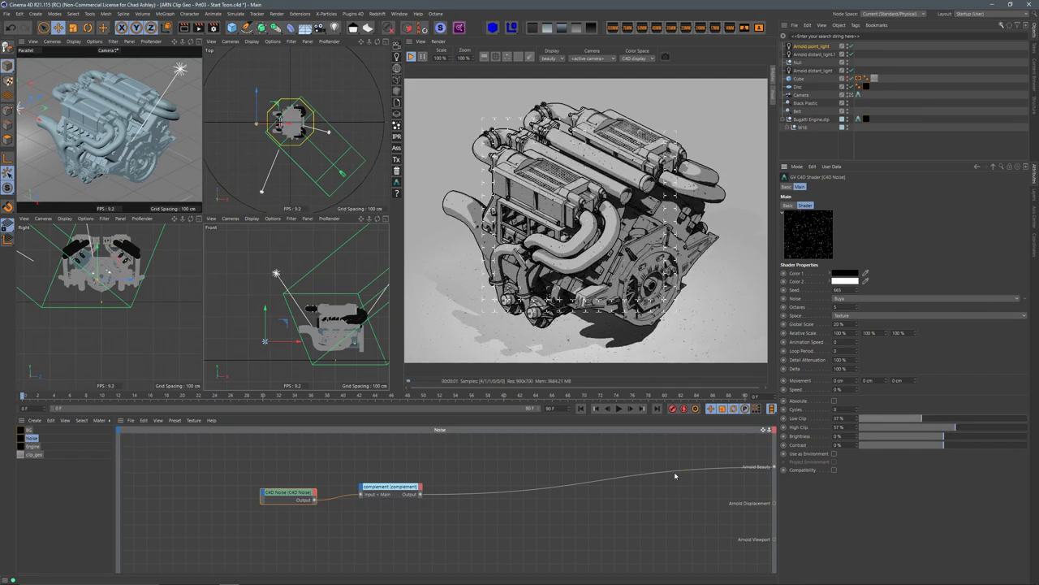
Step: In the Engine material, brighten the mix_rgba node's Input 2 color to a value of 94%
click(33, 446)
click(575, 485)
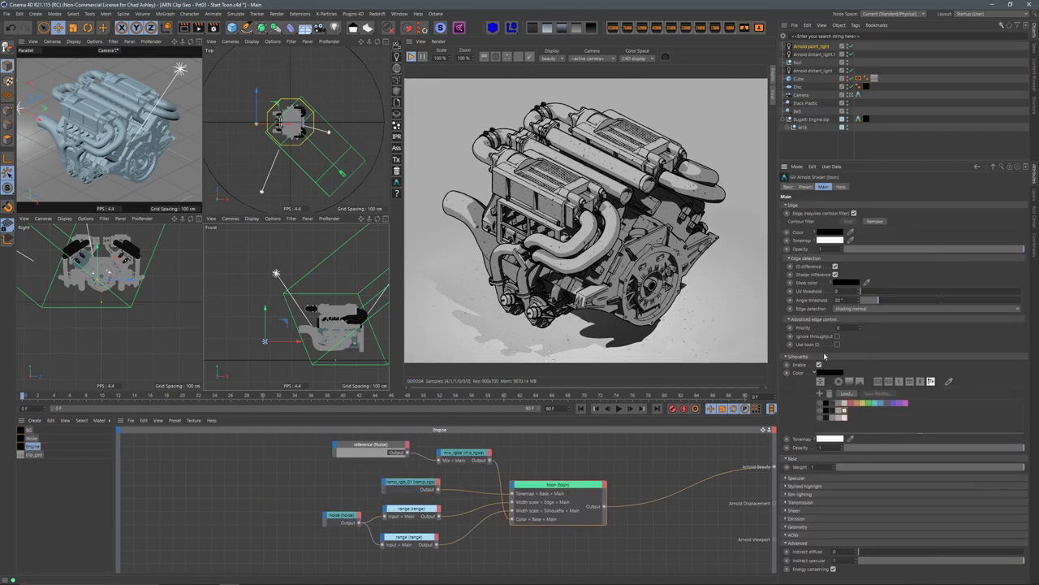
click(825, 356)
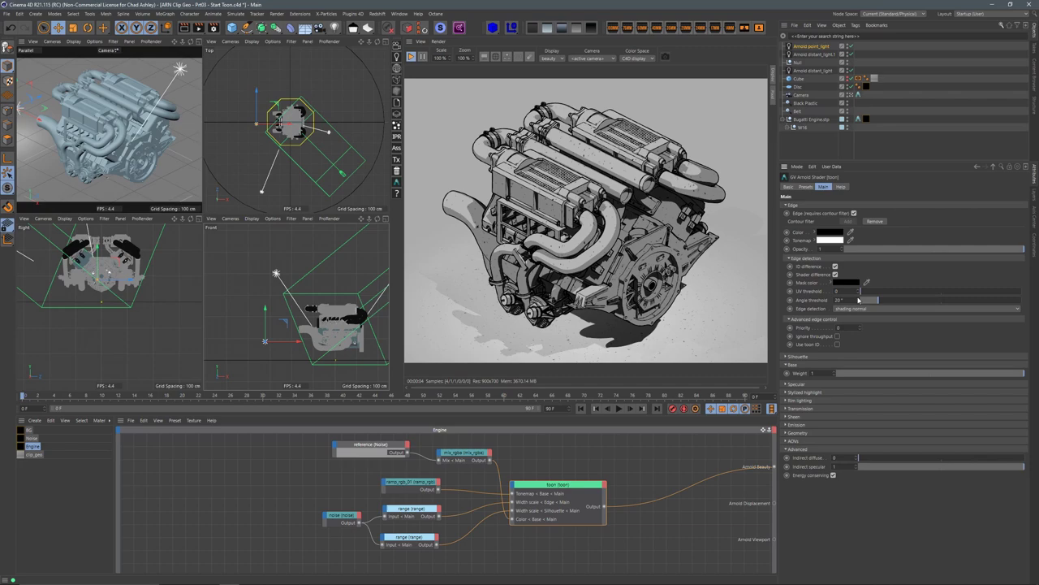
click(809, 365)
click(810, 366)
click(476, 460)
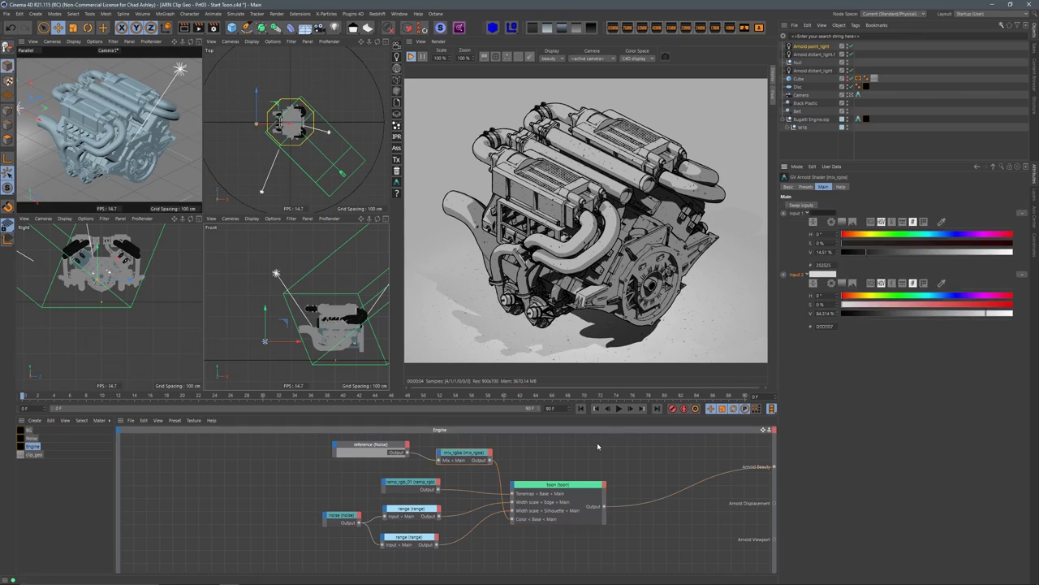
drag(986, 317, 1004, 318)
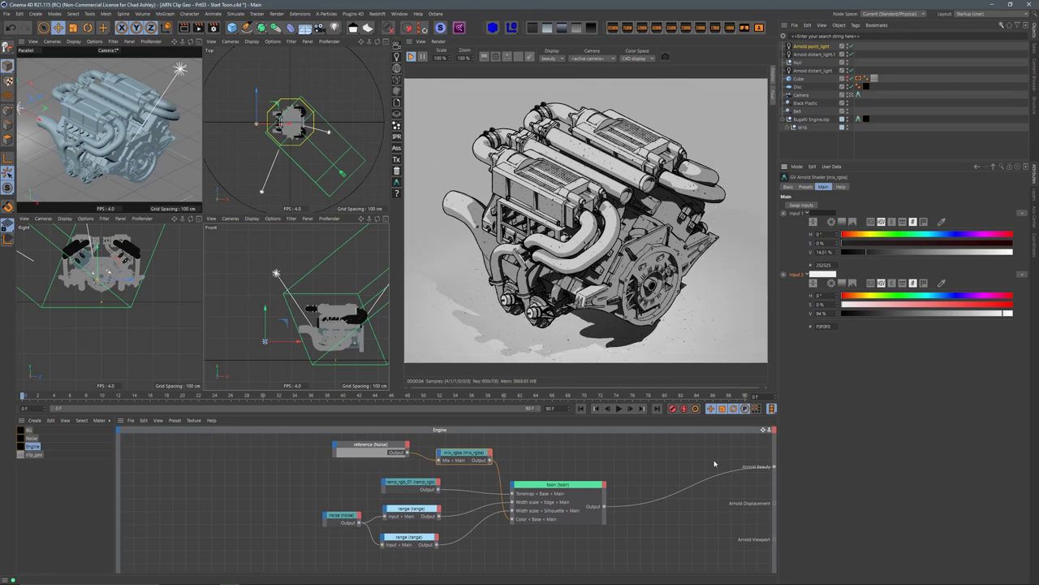
Step: Enable the Cube clipping object and add an Arnold Parameters tag to it
click(847, 80)
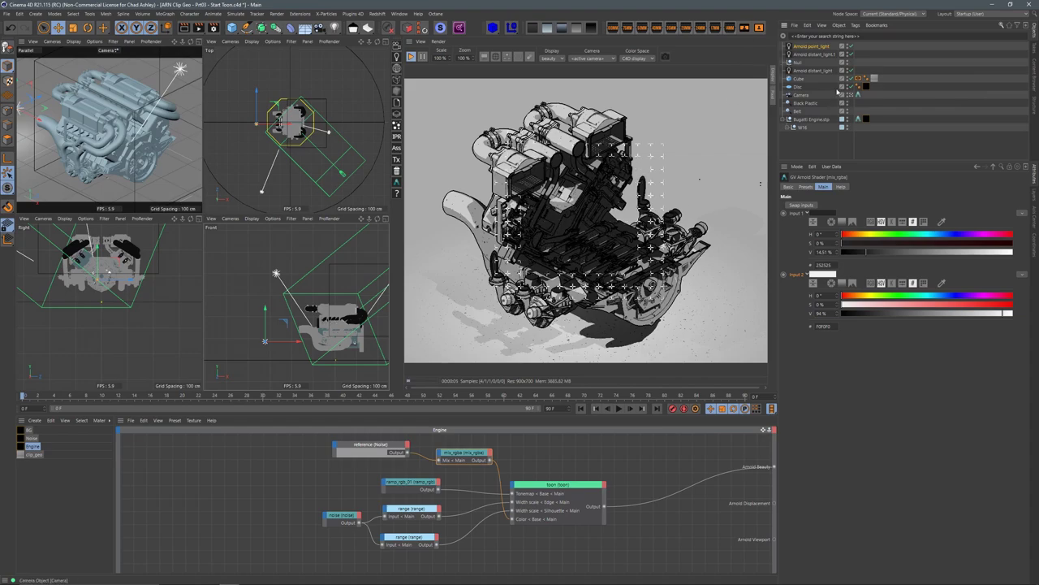
click(799, 79)
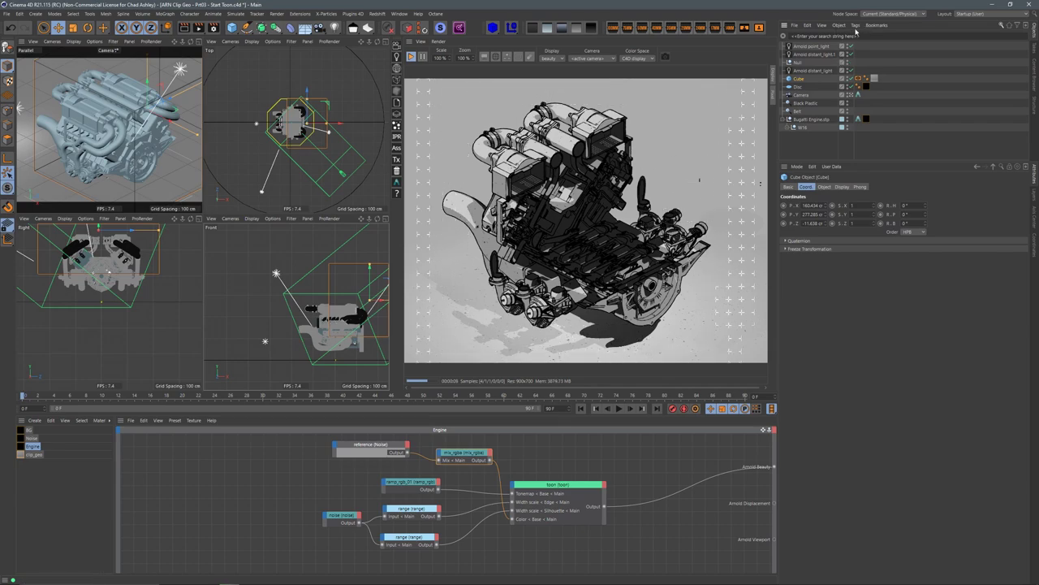
click(856, 25)
mouse_move(875, 57)
click(955, 57)
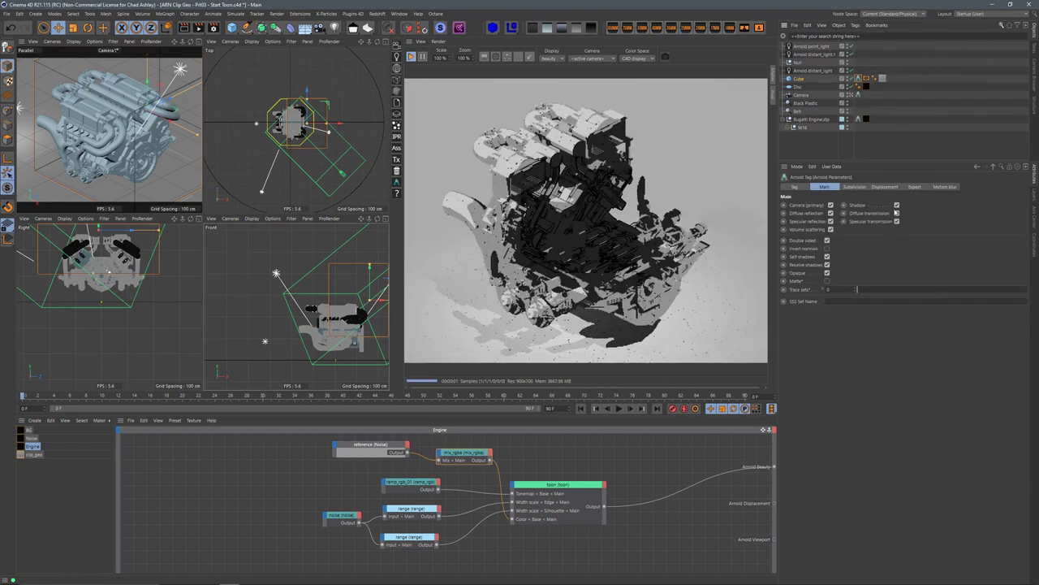
Step: Turn off Shadow, Self shadows and Receive shadows for the Cube, and stretch the Cube along Z beyond both sides of the engine
click(896, 205)
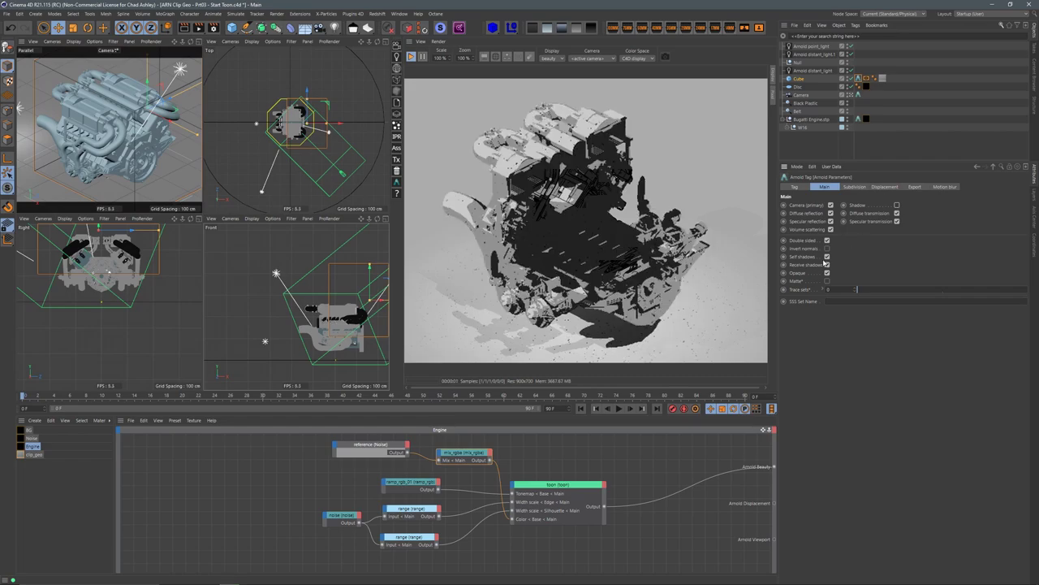
click(826, 257)
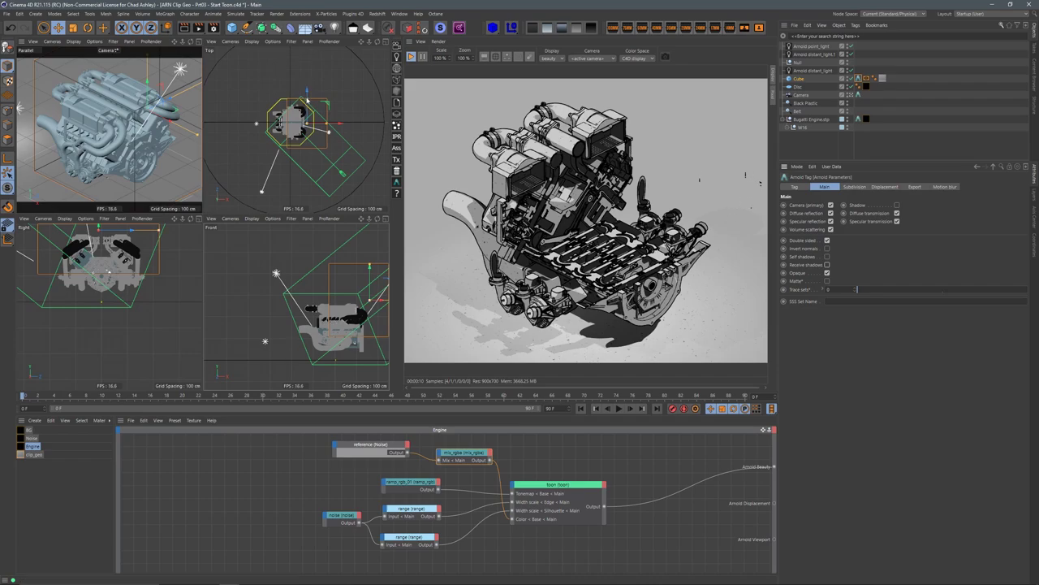
drag(308, 99, 308, 73)
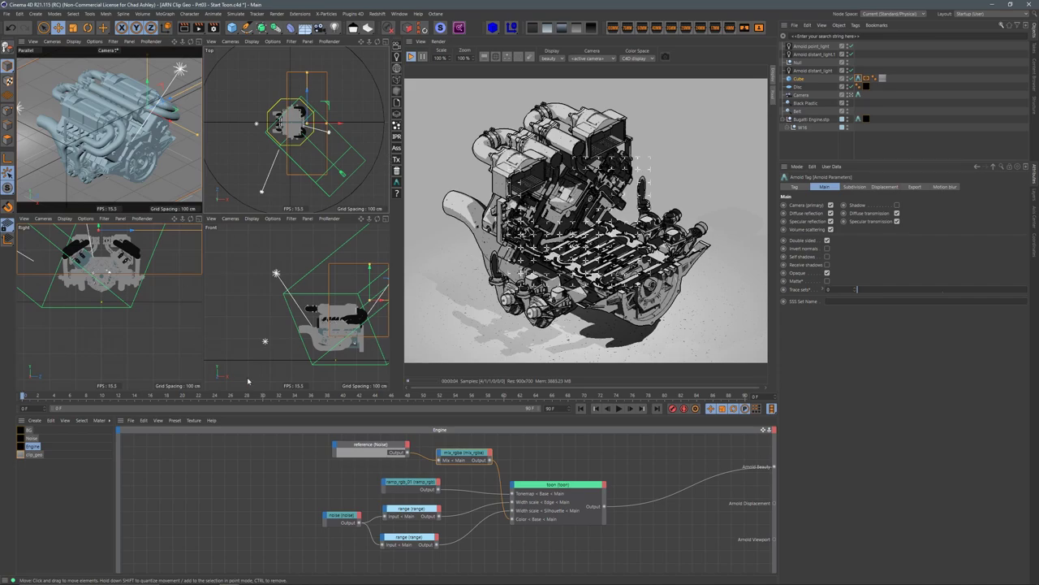
Step: In the clip_geo material, add a toon node and connect its output to clip_geo's Intersection input
click(34, 454)
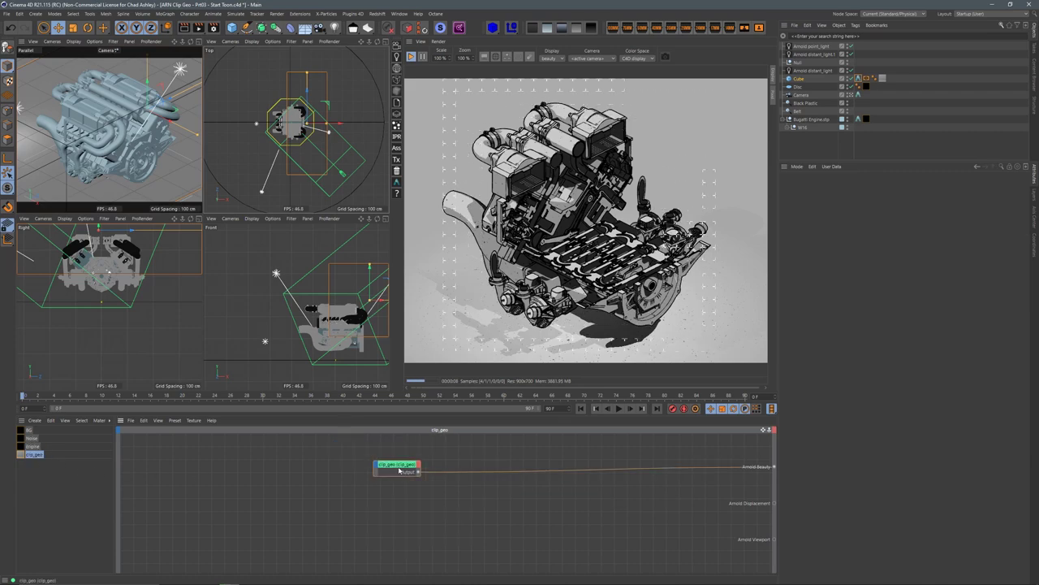
drag(391, 463, 429, 482)
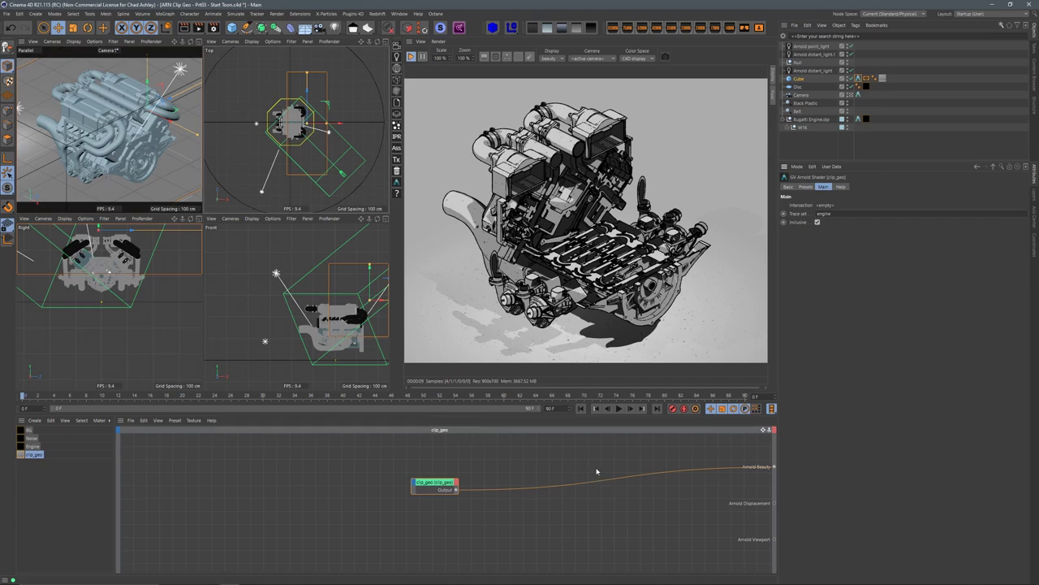
click(437, 469)
text(ctoon)
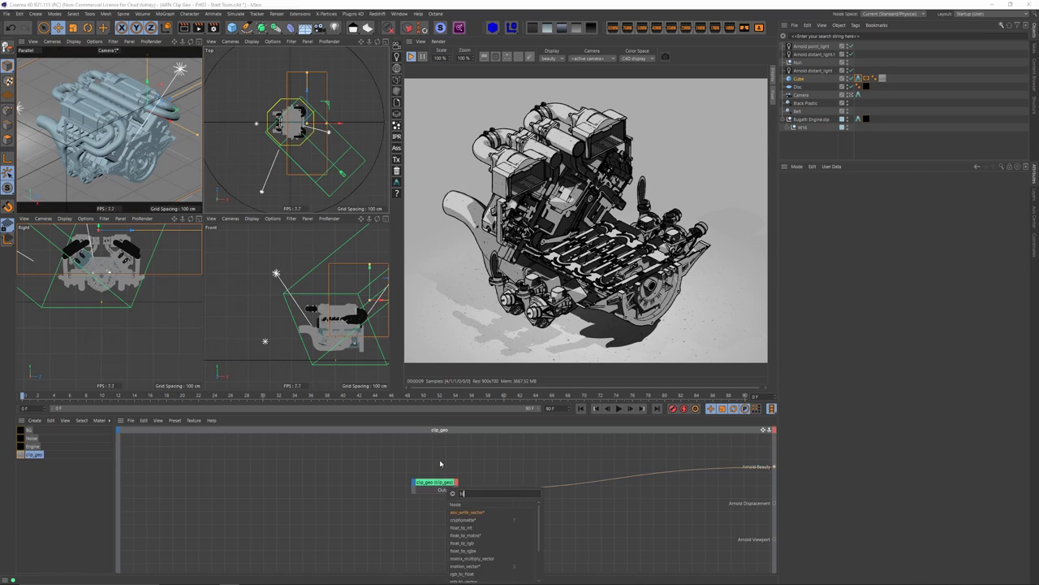
click(456, 511)
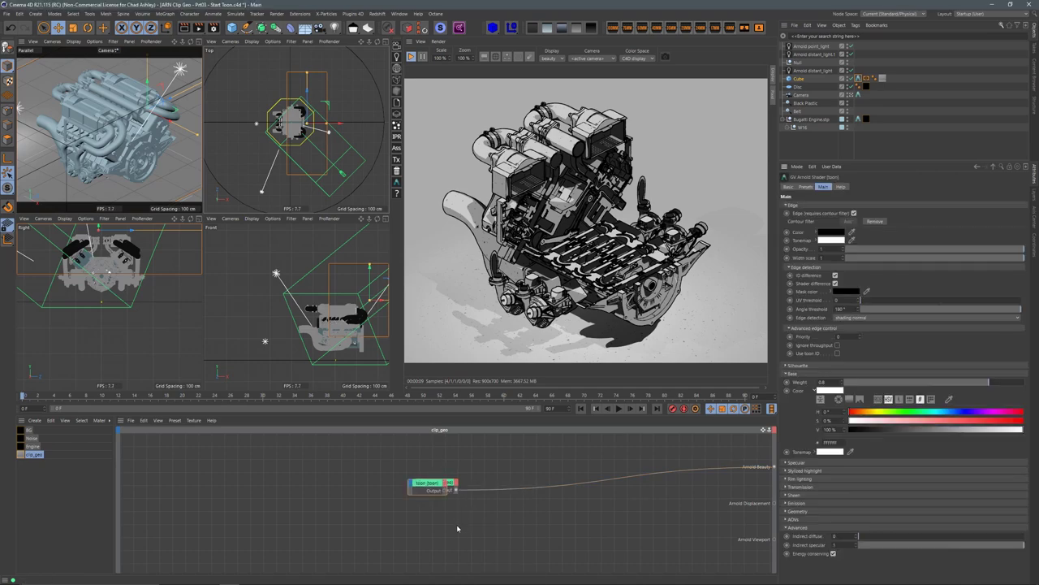
mouse_move(430, 492)
mouse_down()
mouse_move(348, 496)
mouse_move(419, 487)
mouse_up()
click(449, 489)
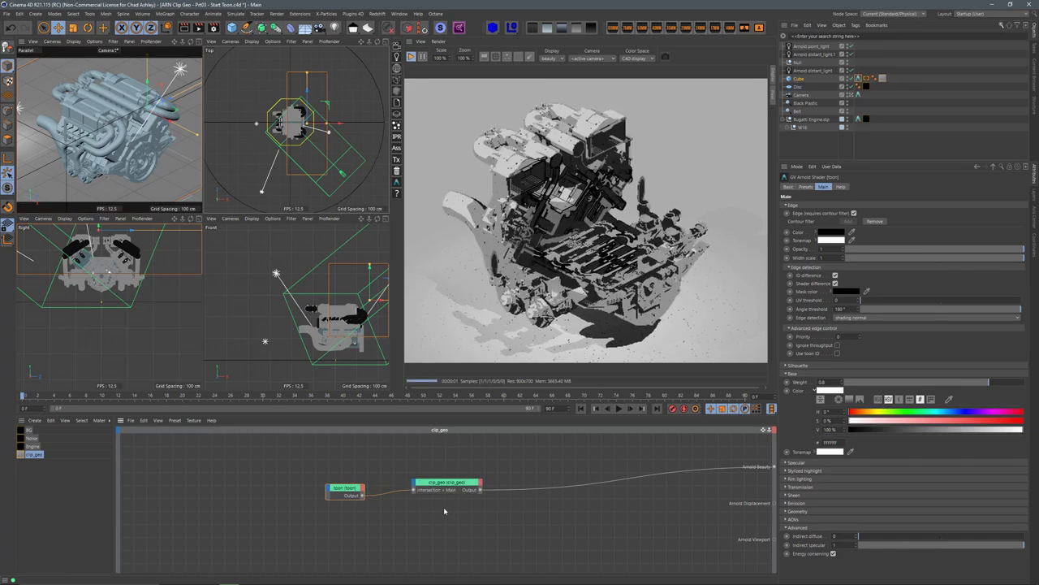
Step: Set the intersection toon node's edge color to pure red
click(836, 232)
click(826, 204)
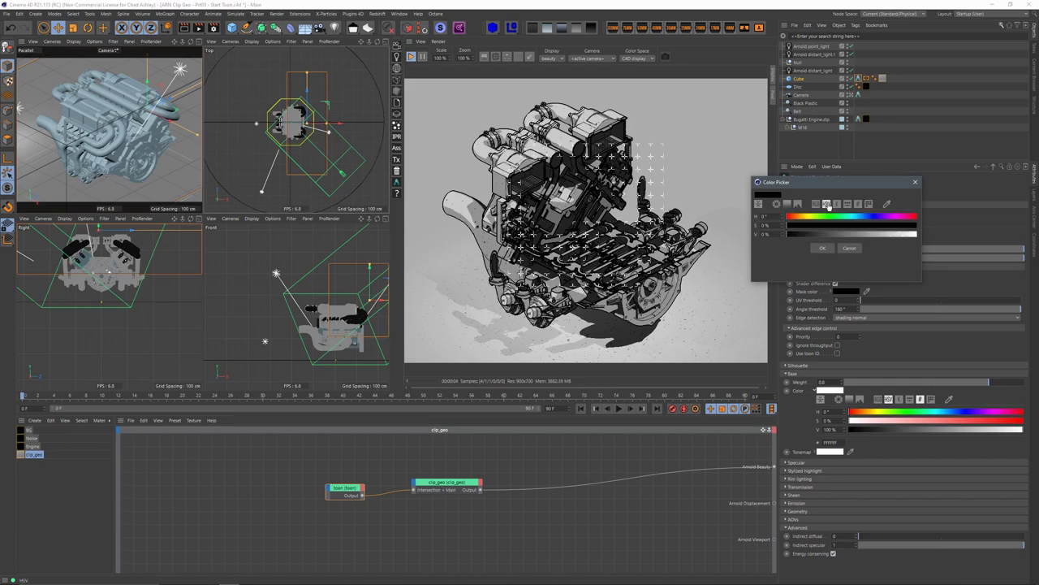
drag(830, 226, 918, 226)
click(915, 234)
click(823, 248)
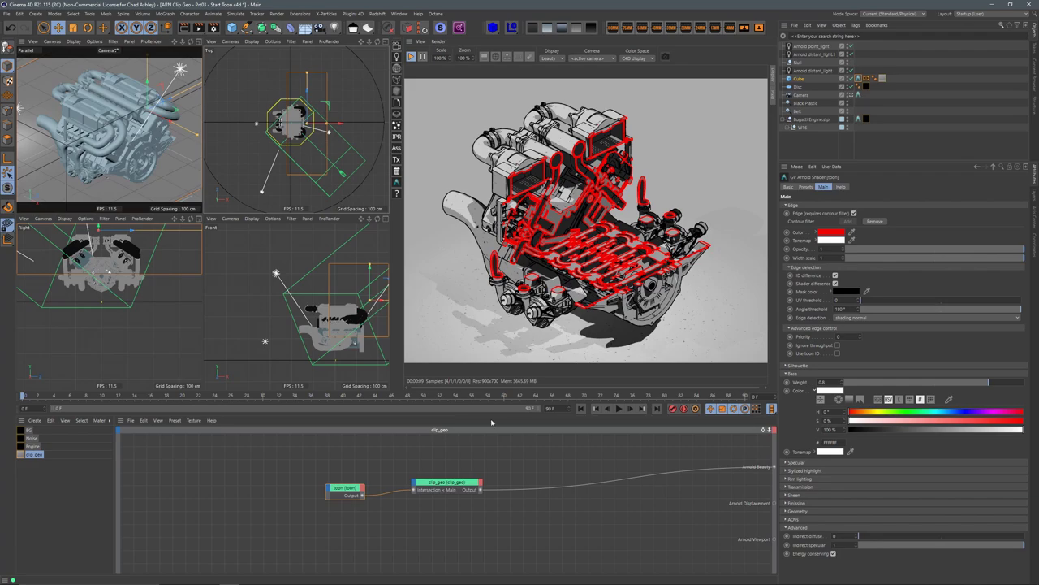
Step: Disconnect the toon node from clip_geo's Intersection and delete it, leaving only the repositioned clip_geo node
click(402, 492)
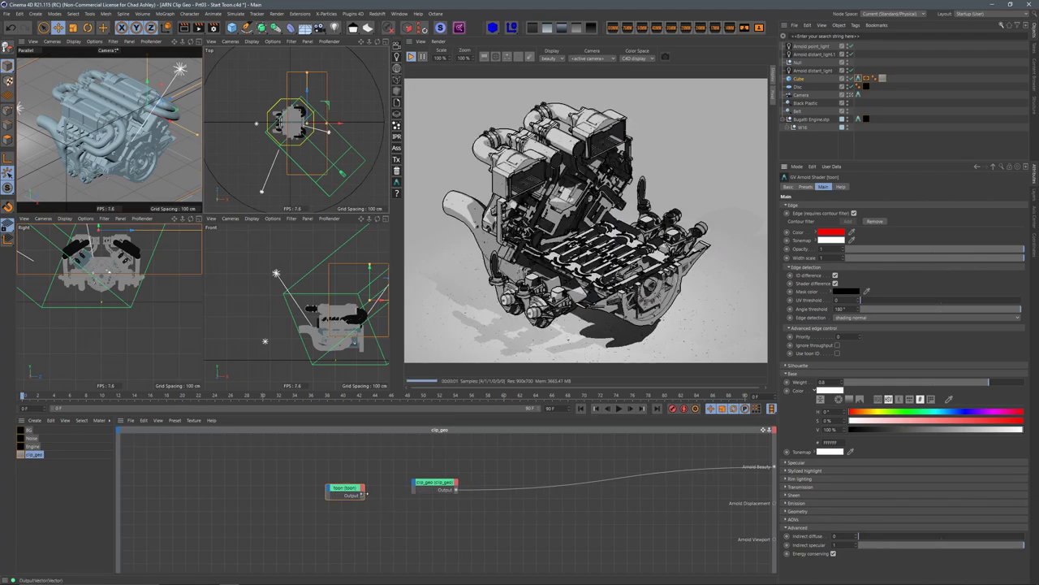
key(Delete)
drag(456, 486, 473, 492)
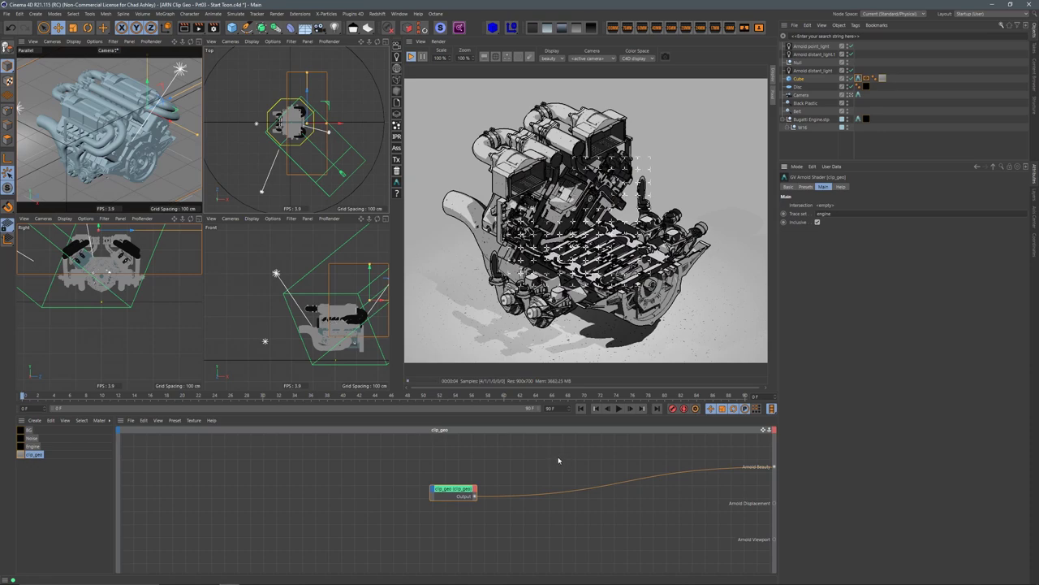
Step: Move the Cube along X to about 168 cm to shift the cut plane
click(800, 79)
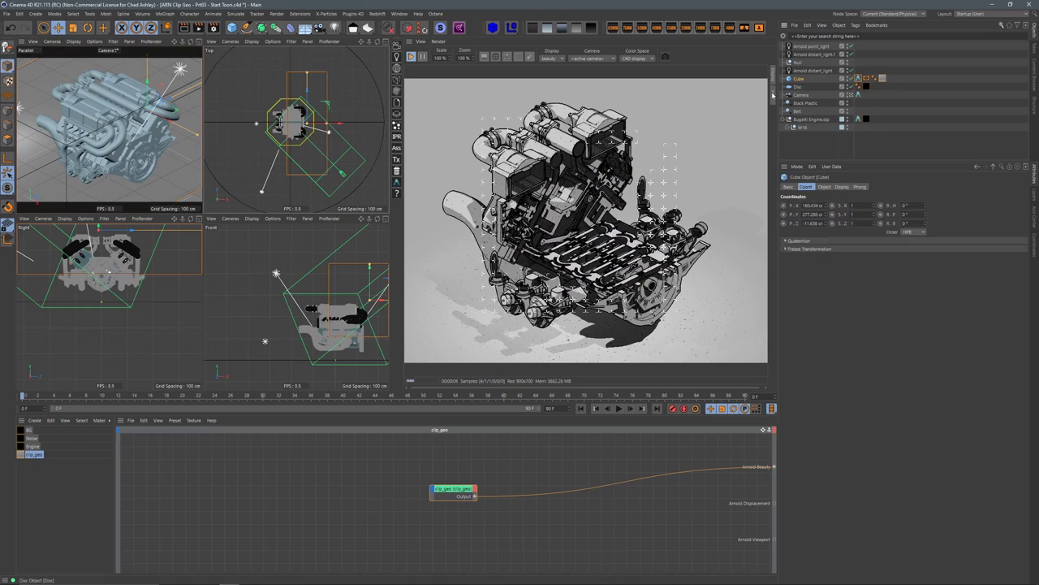
drag(343, 126, 336, 127)
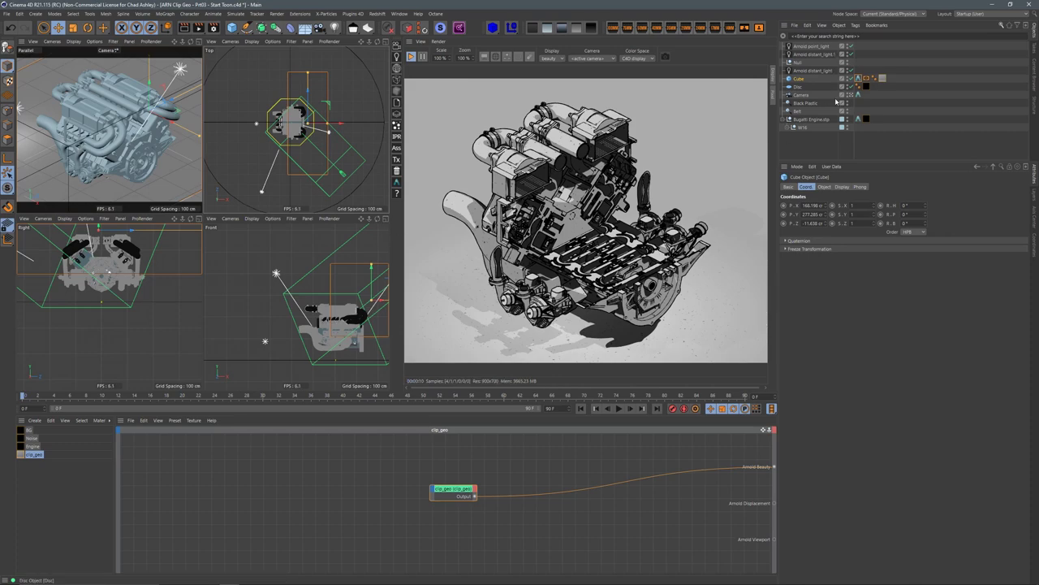
Step: Rotate the Bugatti Engine null around its vertical axis to a bank angle of -180°
click(803, 120)
key(r)
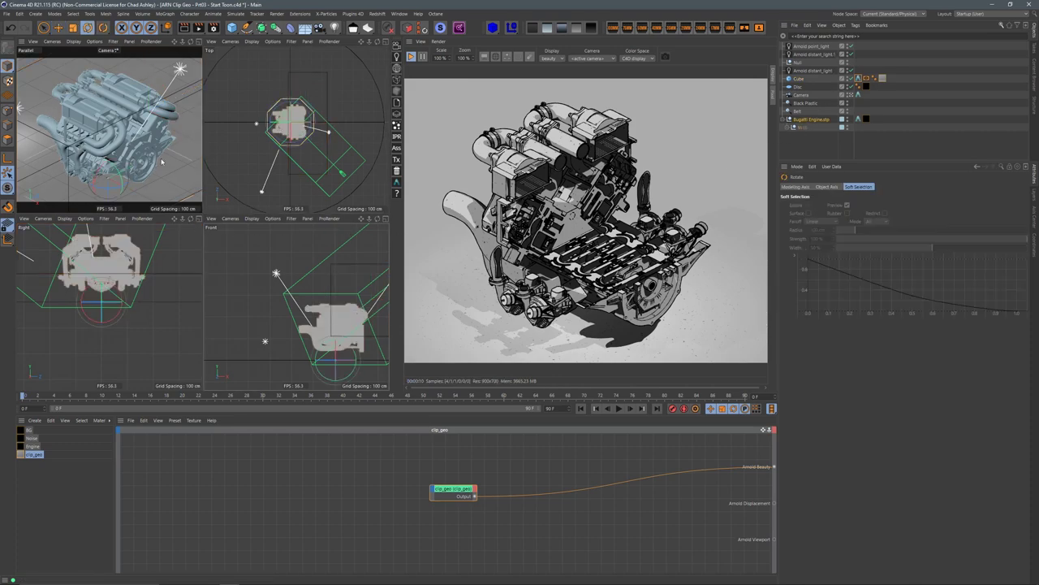
drag(301, 143, 268, 79)
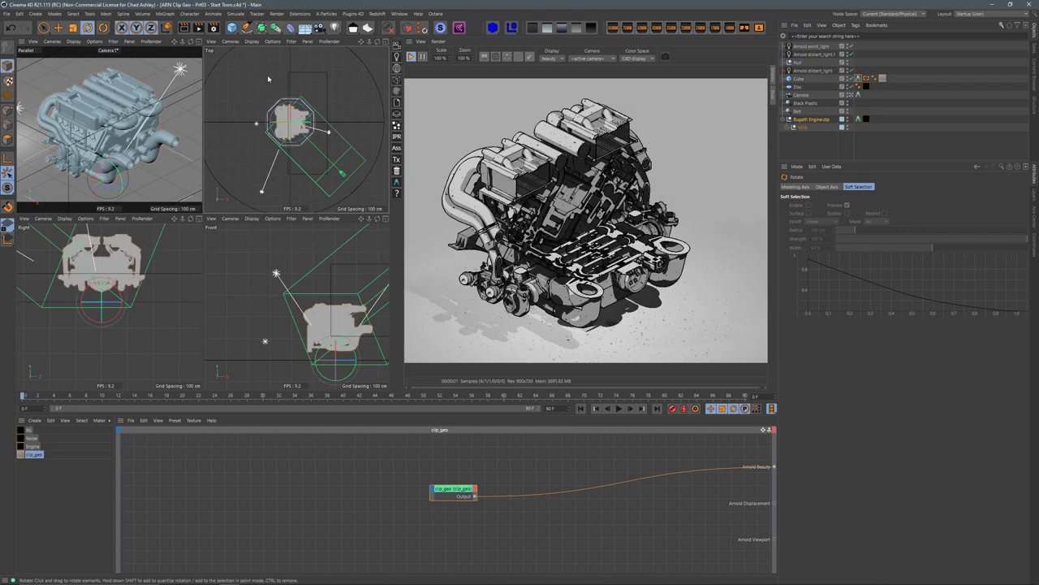
click(814, 121)
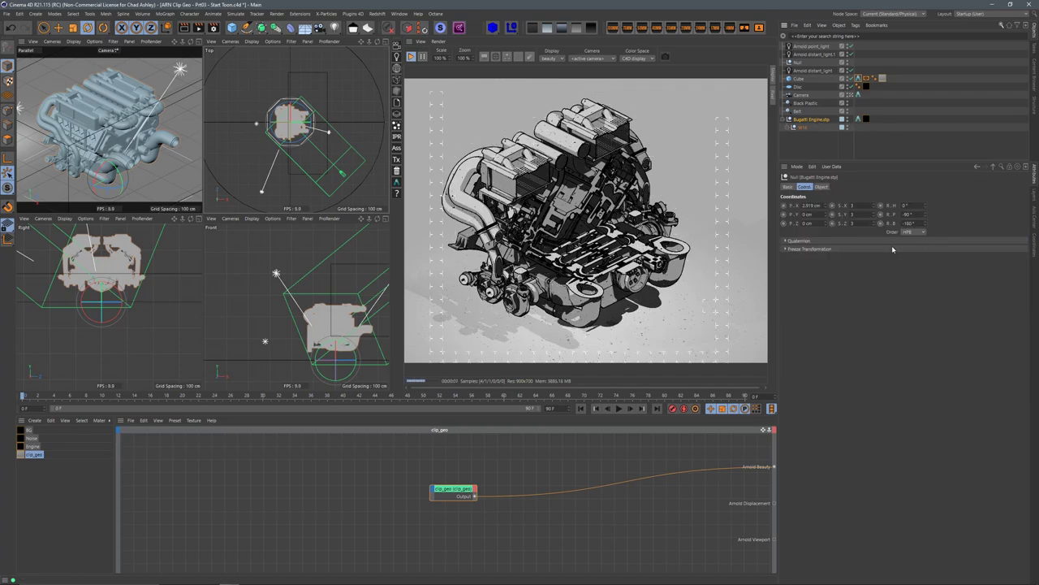
Step: Move the Cube outward along X to about 237 cm in an enlarged top view
click(800, 78)
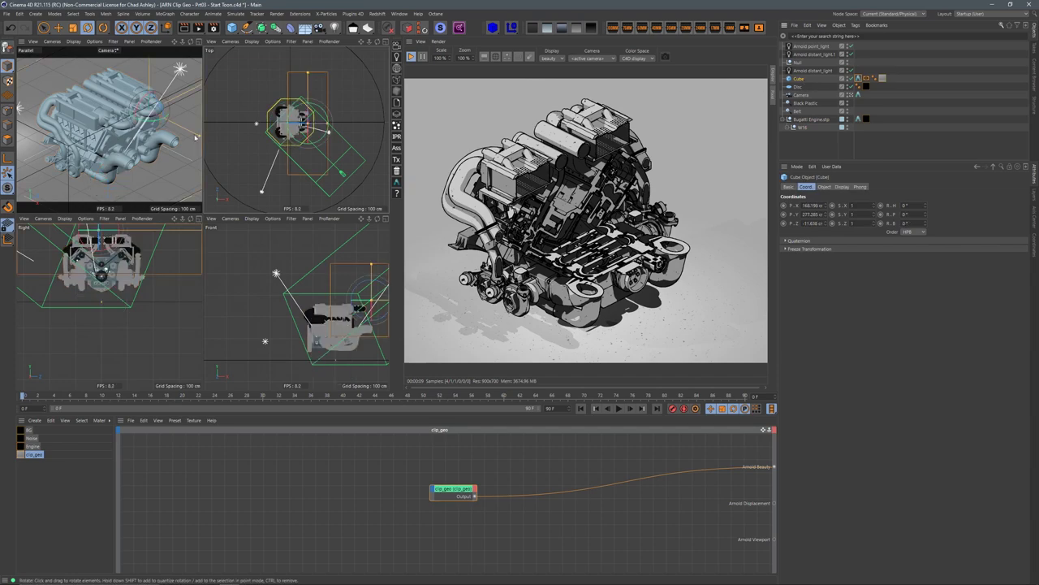
middle_click(315, 128)
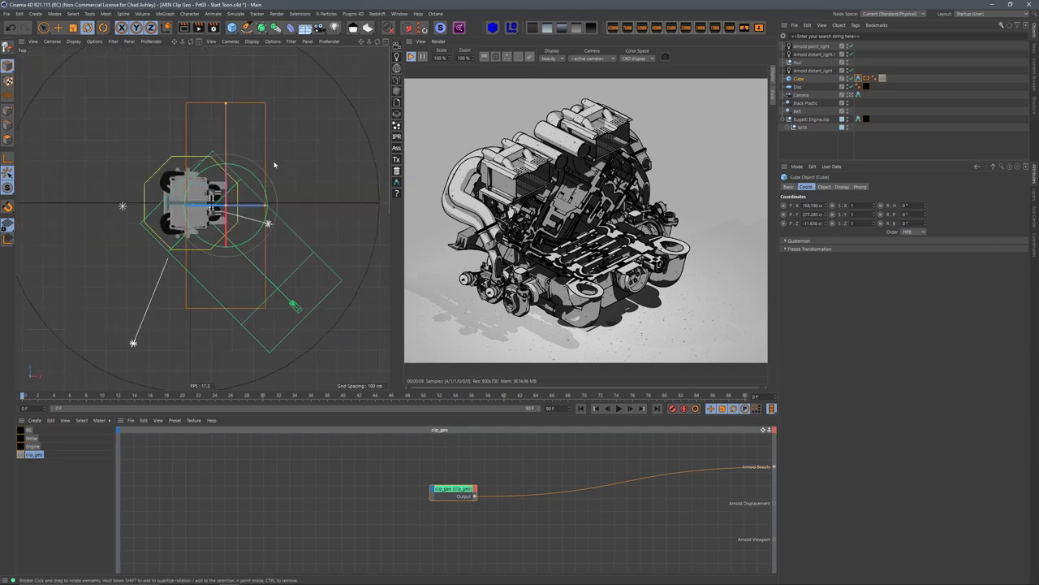
scroll(235, 217, up, 4)
key(e)
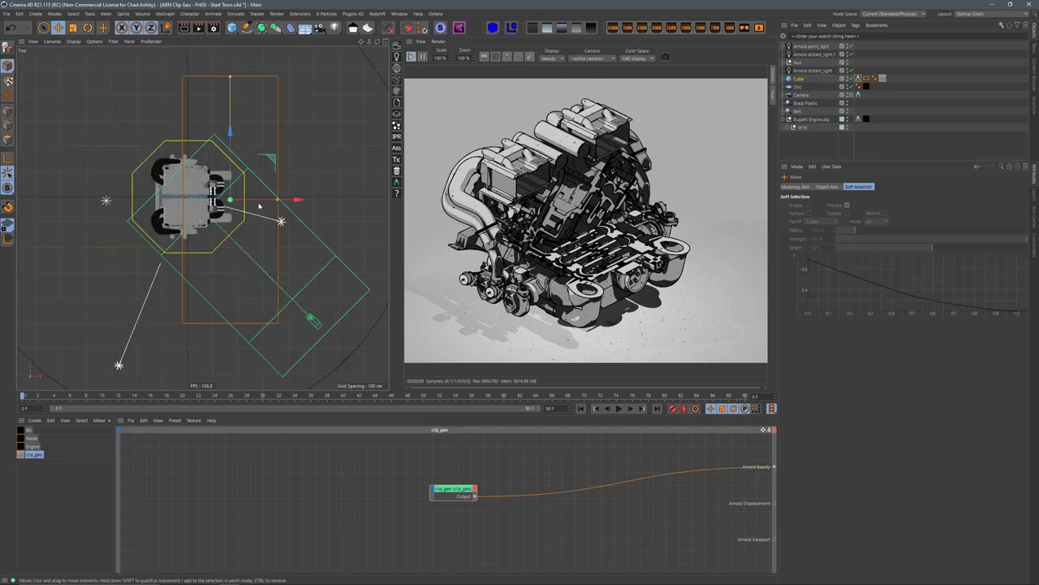
drag(259, 200, 277, 203)
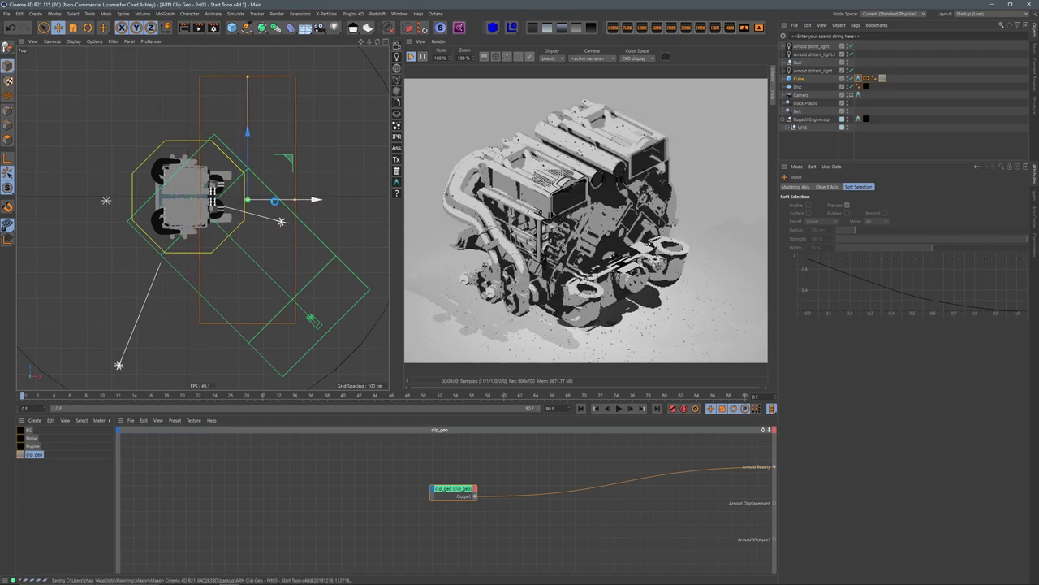
Step: Narrow the Cube along Z to a slim block and reset its Z position to 0 cm
drag(248, 78, 251, 190)
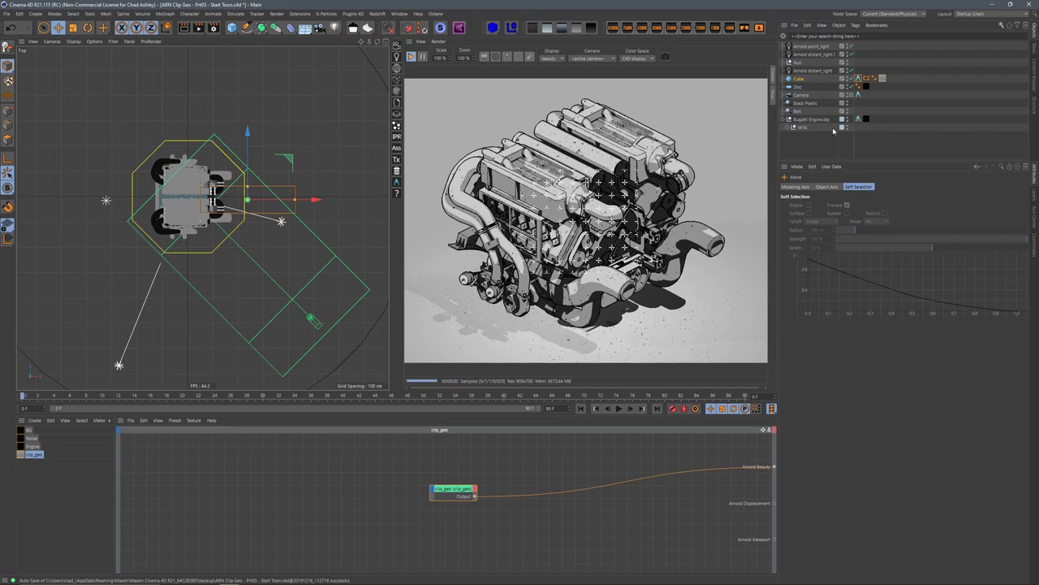
click(801, 79)
right_click(825, 224)
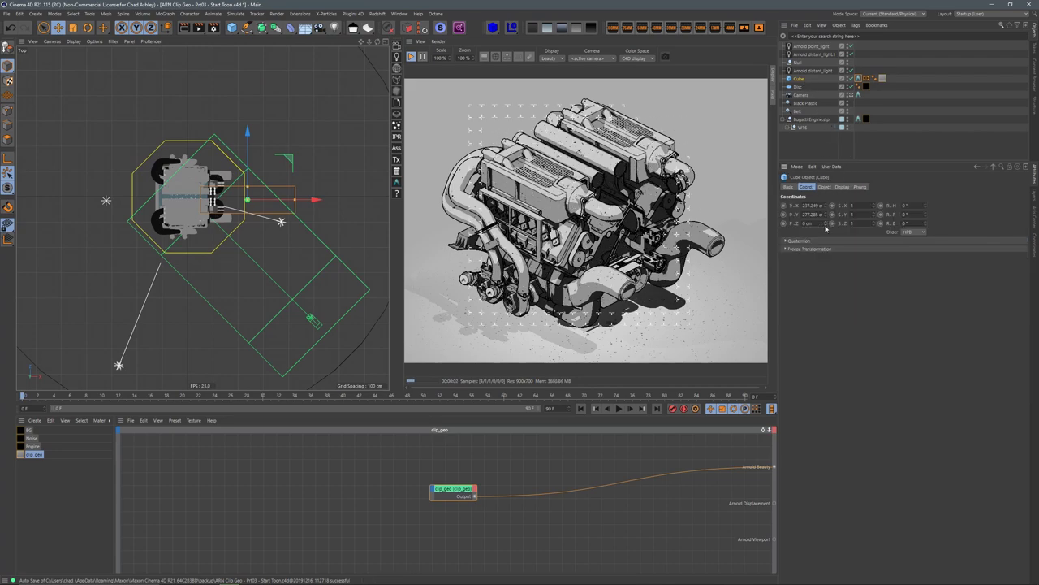
Step: Move the Cube into the engine to about 125 cm in X and narrow its Z size to cut only between the cylinder banks
mouse_move(288, 194)
mouse_down()
mouse_move(301, 197)
mouse_move(285, 195)
mouse_move(294, 205)
mouse_up()
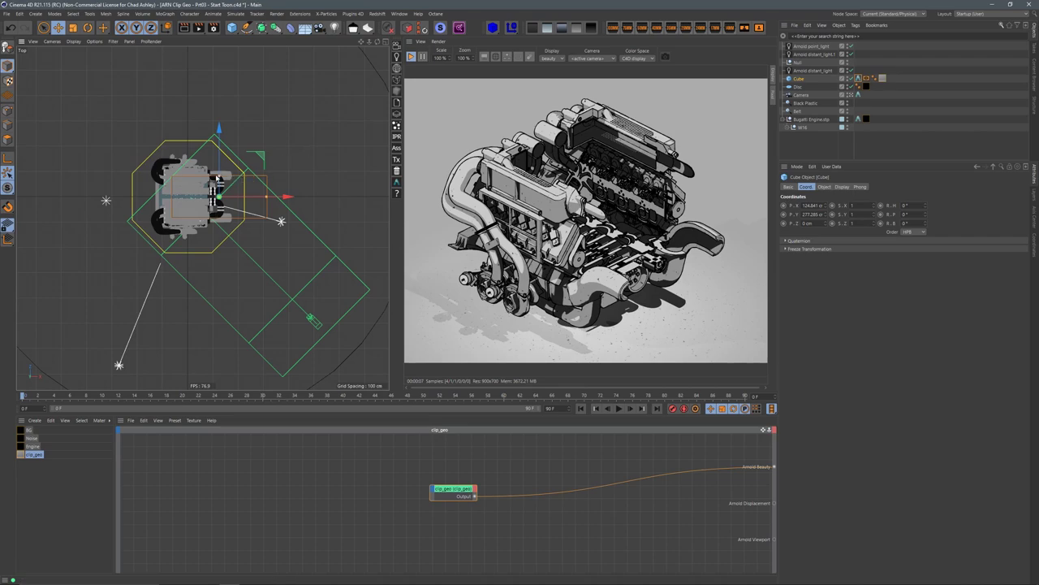
drag(220, 177, 220, 187)
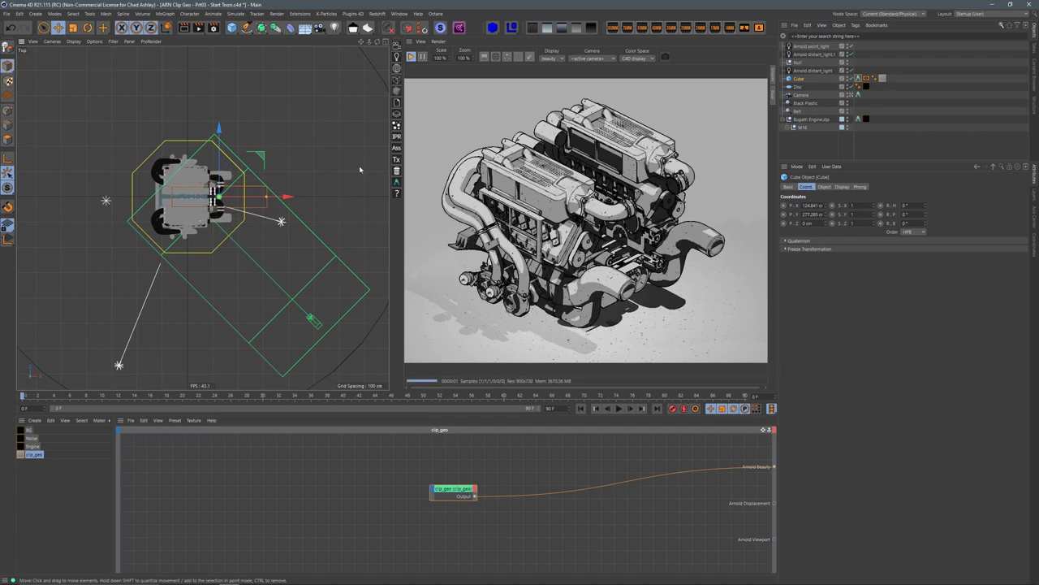
Step: Move the Cube outward along X to about 220 cm, widen it along Z and reduce its X size
drag(282, 199, 307, 204)
drag(242, 187, 243, 154)
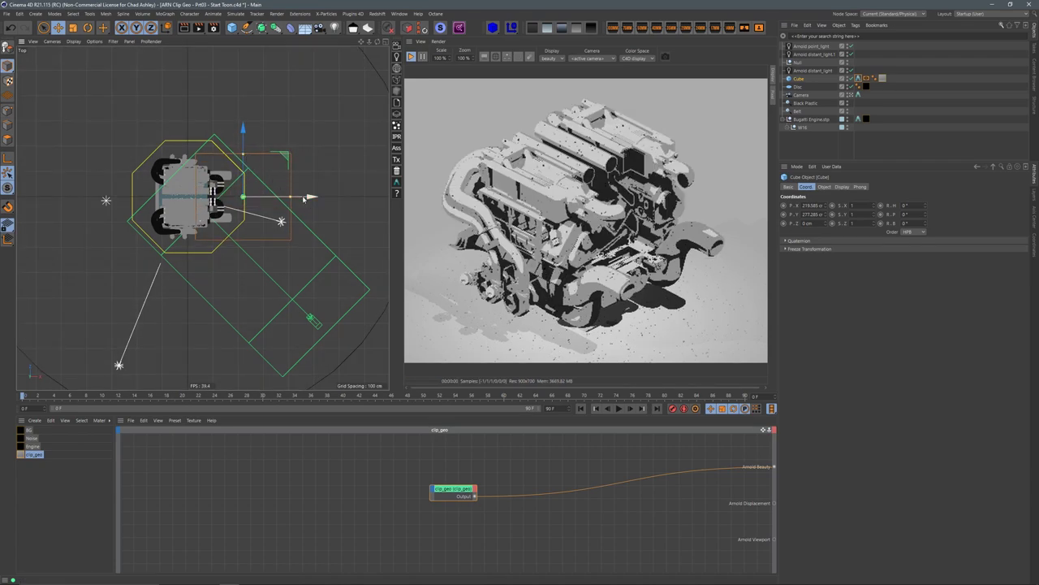
drag(291, 198, 276, 199)
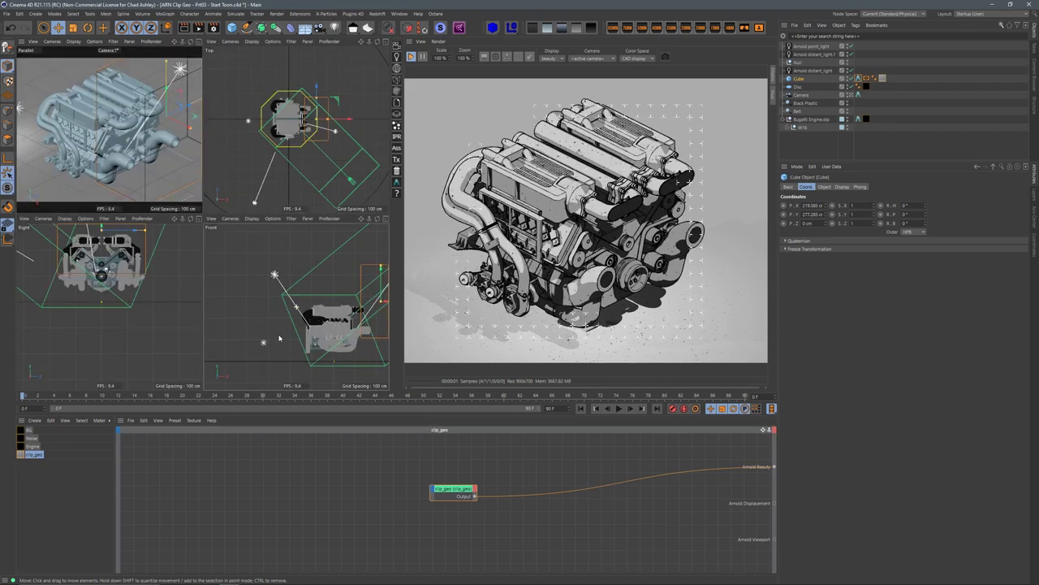
Step: Try the Cube above and inside the engine, placing it at about 142 cm in X and 213 cm in Y to cut the front
alt+middle_drag(349, 323, 283, 310)
scroll(283, 311, up, 2)
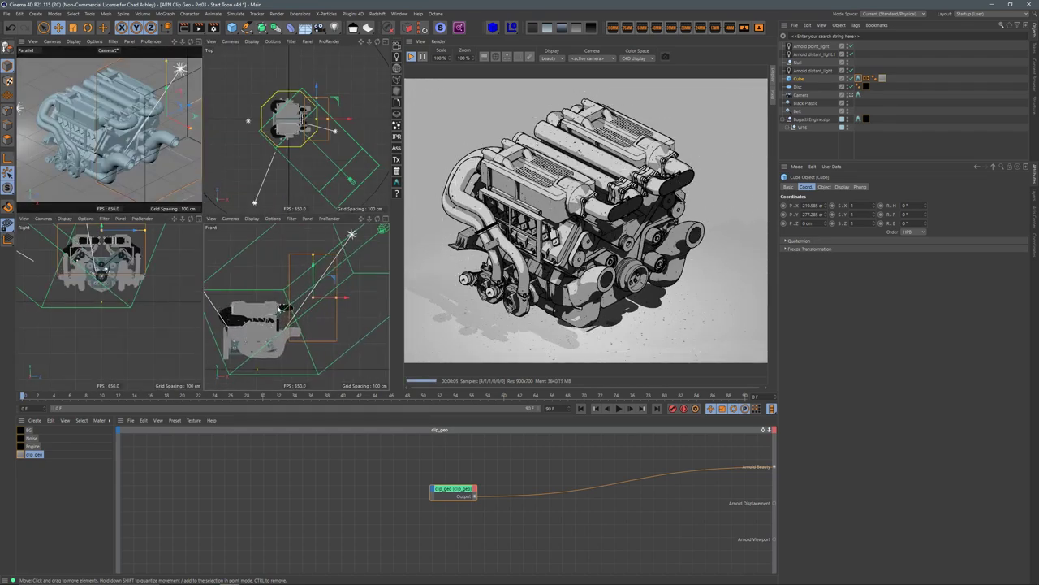
middle_click(284, 309)
drag(276, 161, 236, 94)
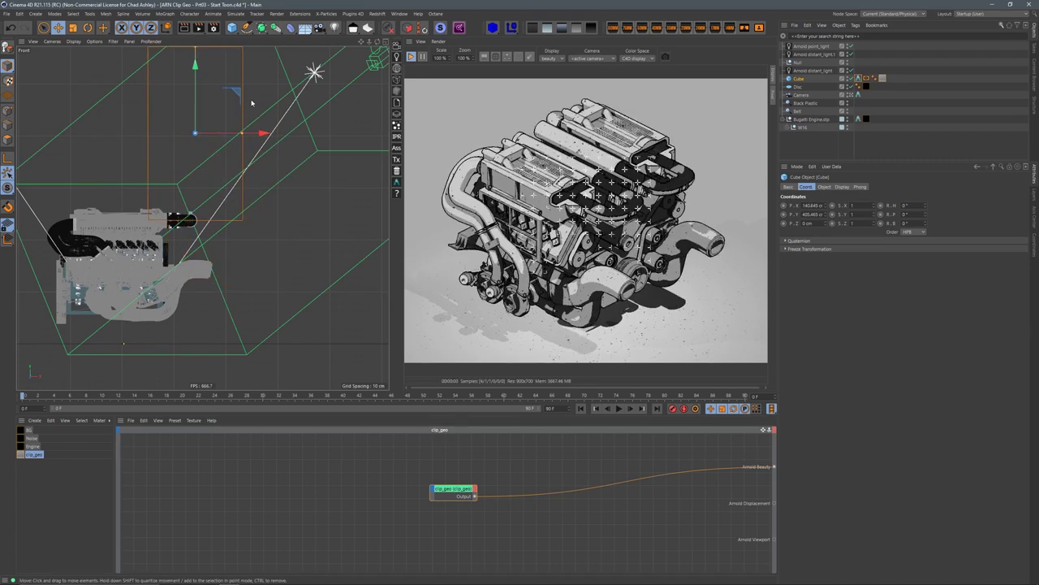
drag(258, 137, 233, 132)
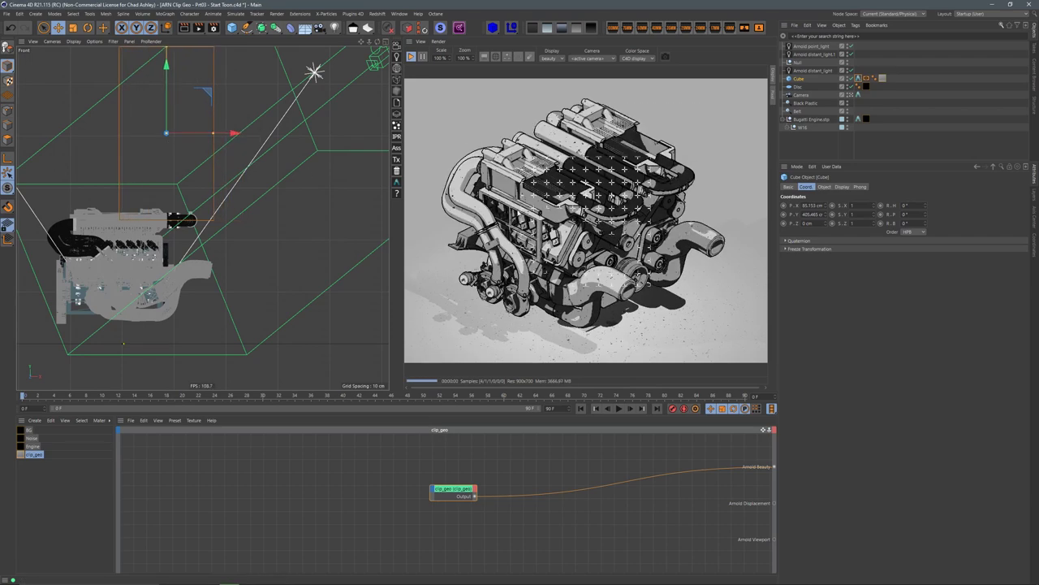
drag(205, 95, 192, 209)
middle_click(331, 144)
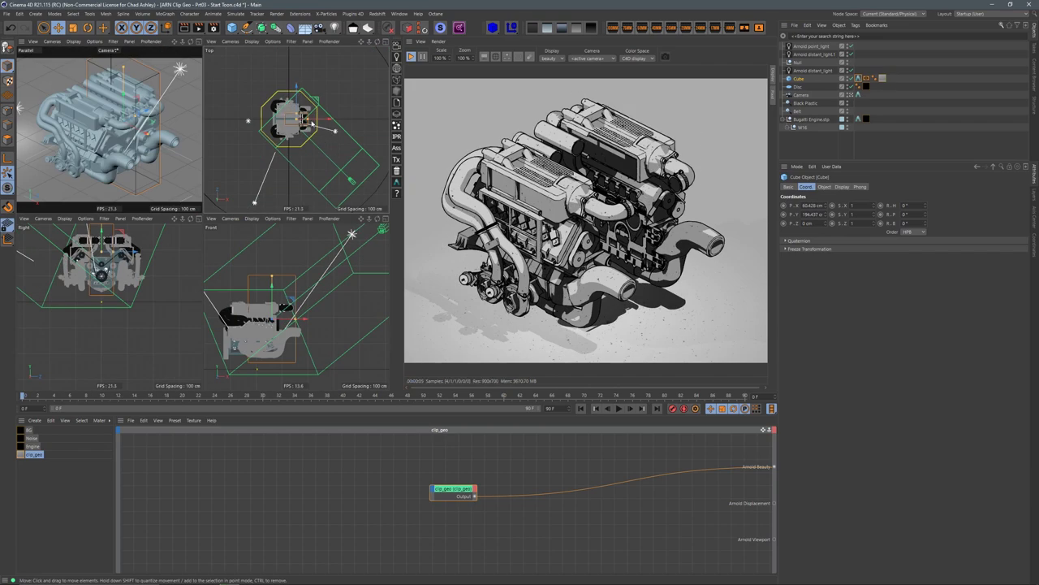
drag(297, 113, 341, 122)
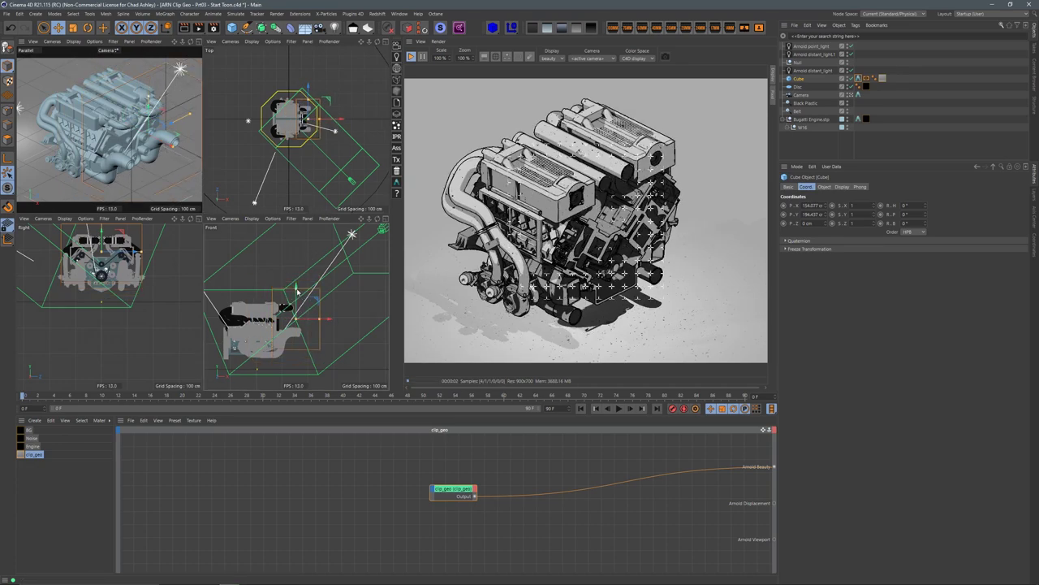
drag(316, 304, 312, 298)
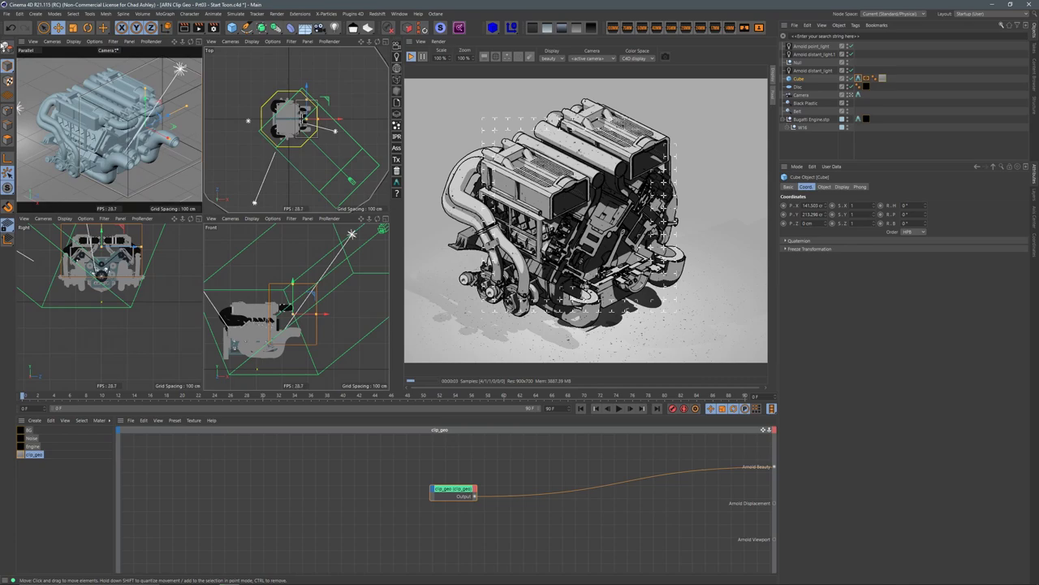
Step: Save the project under the new name ARN Clip Geo - Prt03 - End Toon.c4d
click(7, 14)
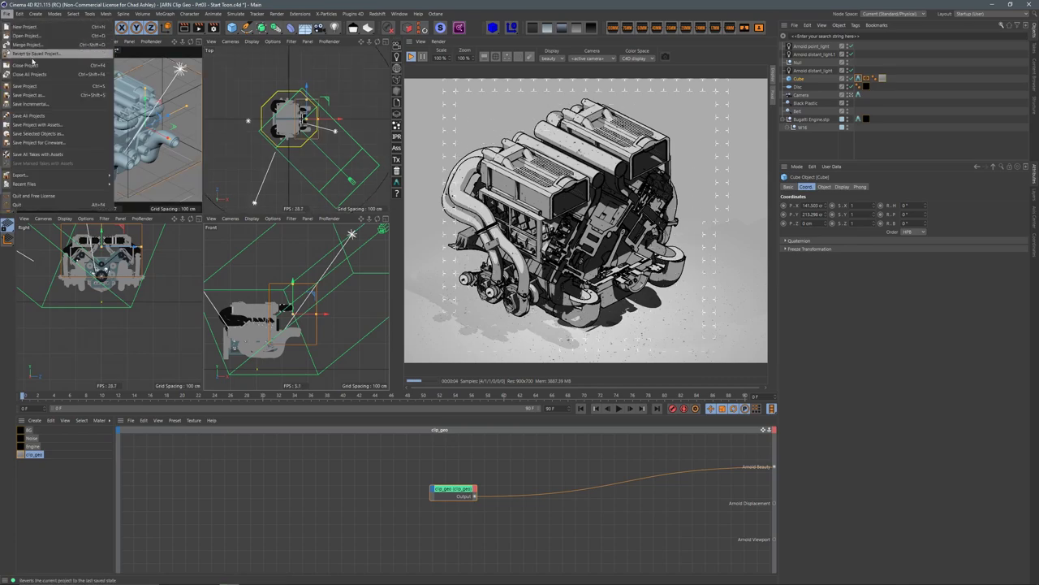
click(55, 97)
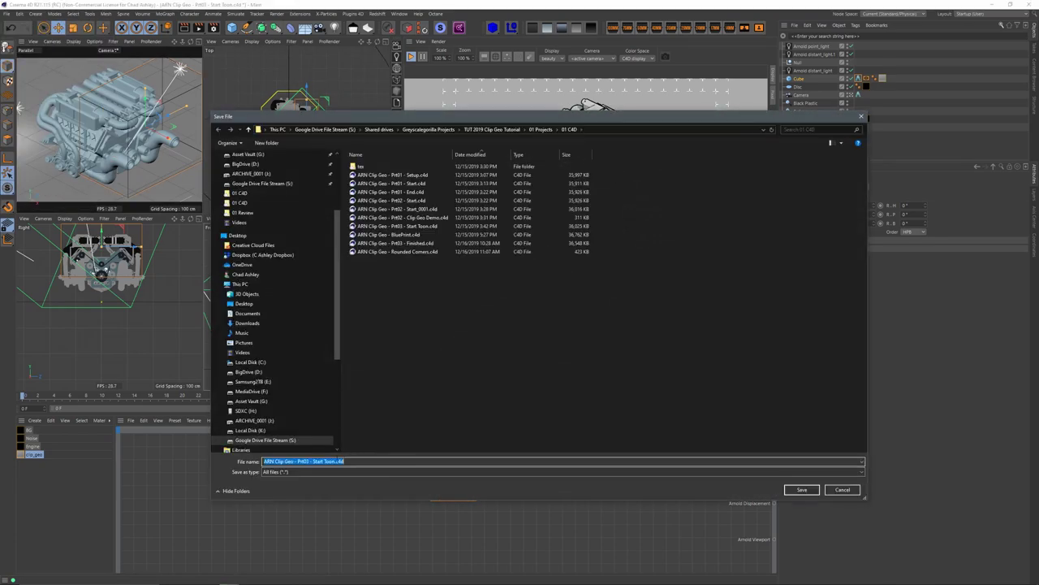
drag(312, 463, 323, 463)
text(End)
key(Return)
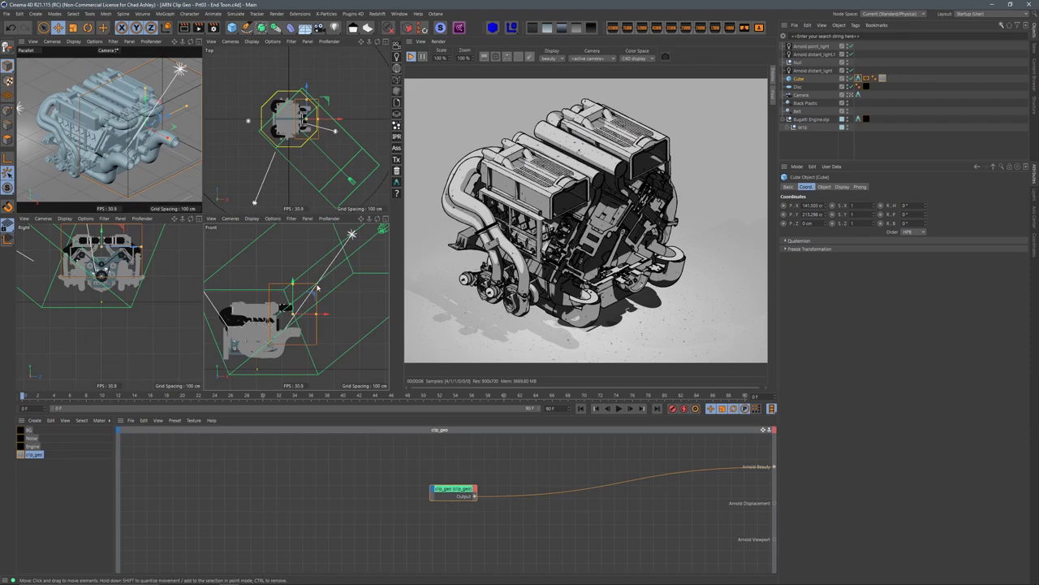
Step: Make two copies of the clipping Cube and place Cube.2 low in the engine at about 39 cm in X and -35 cm in Y
ctrl+drag(330, 302, 290, 327)
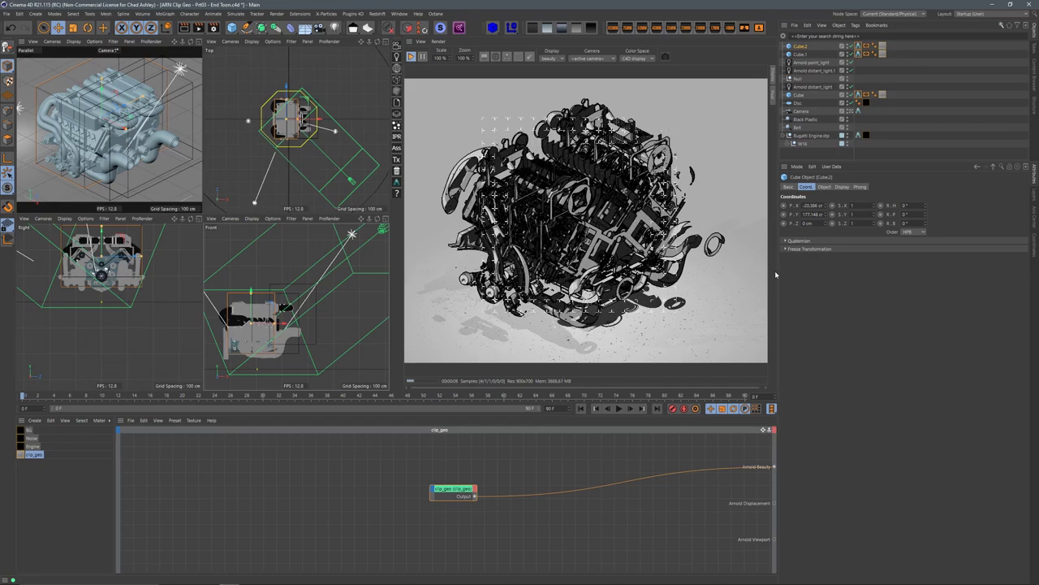
drag(275, 310, 288, 359)
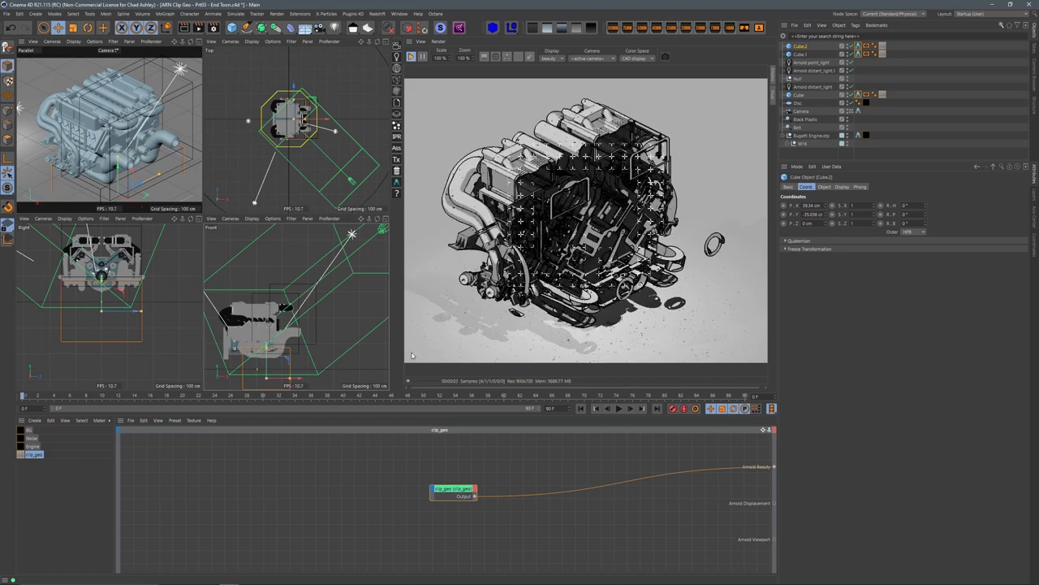
Step: Reshape the original Cube into a thin, wide slab and move it to about 53 cm in X and 219 cm in Y
drag(268, 354, 345, 319)
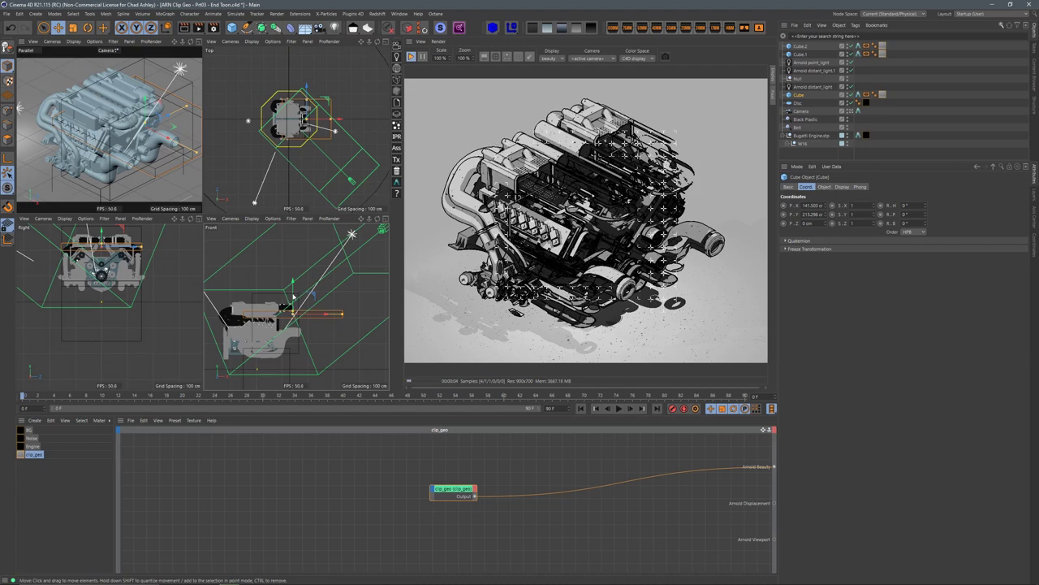
drag(294, 291, 294, 303)
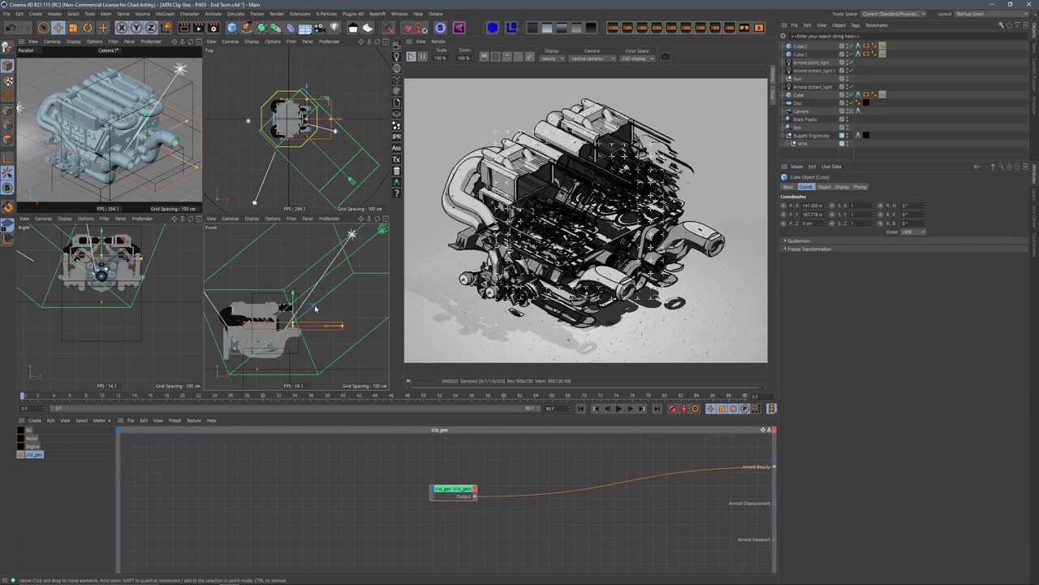
drag(315, 309, 293, 284)
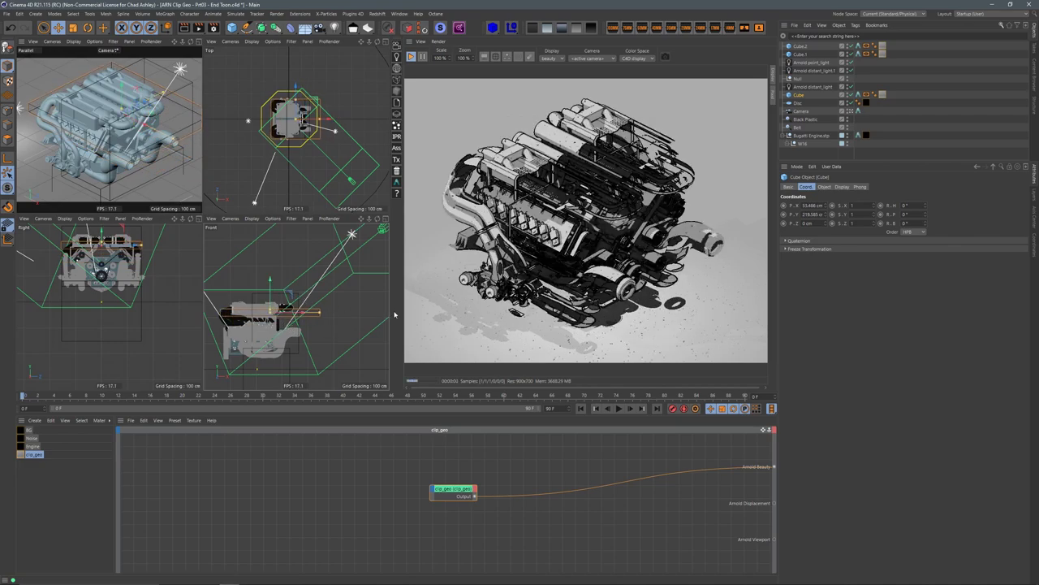